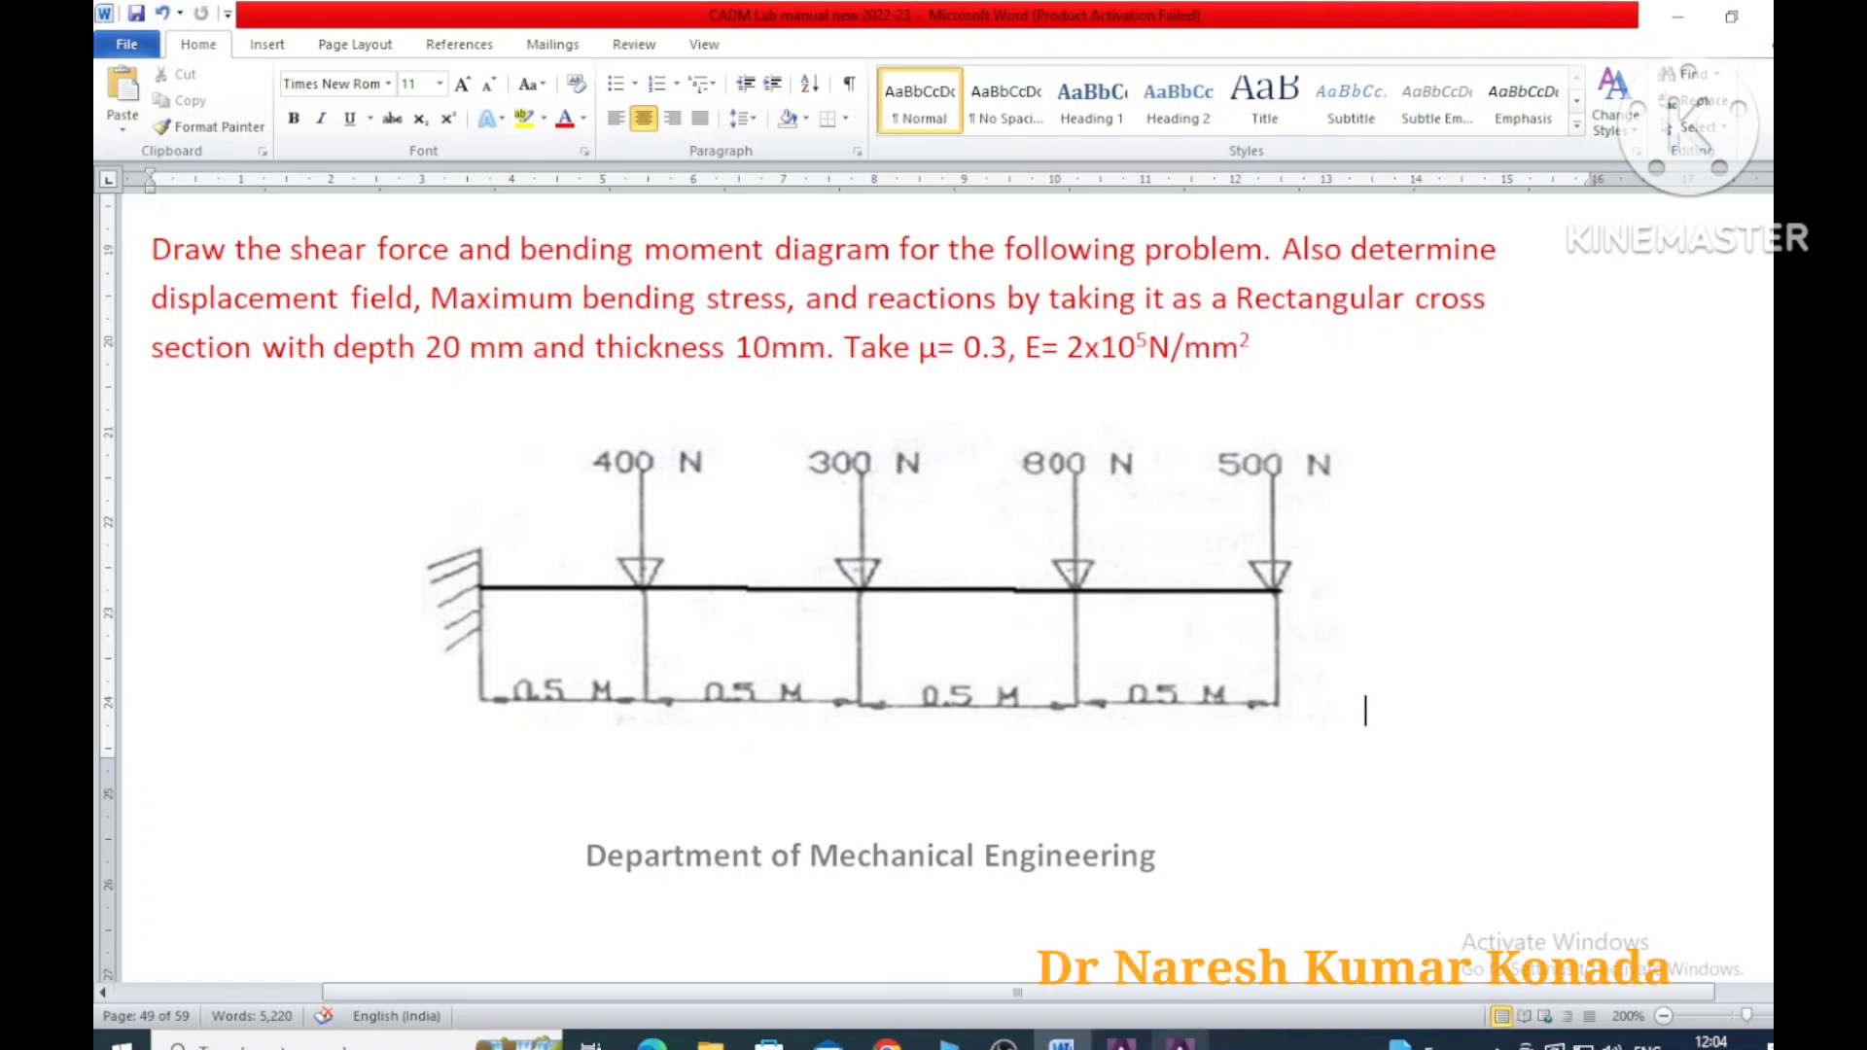
# Switch to ANSYS Mechanical and limit the GUI filtering preferences to the Structural discipline
pyautogui.click(1180, 1039)
pyautogui.click(180, 241)
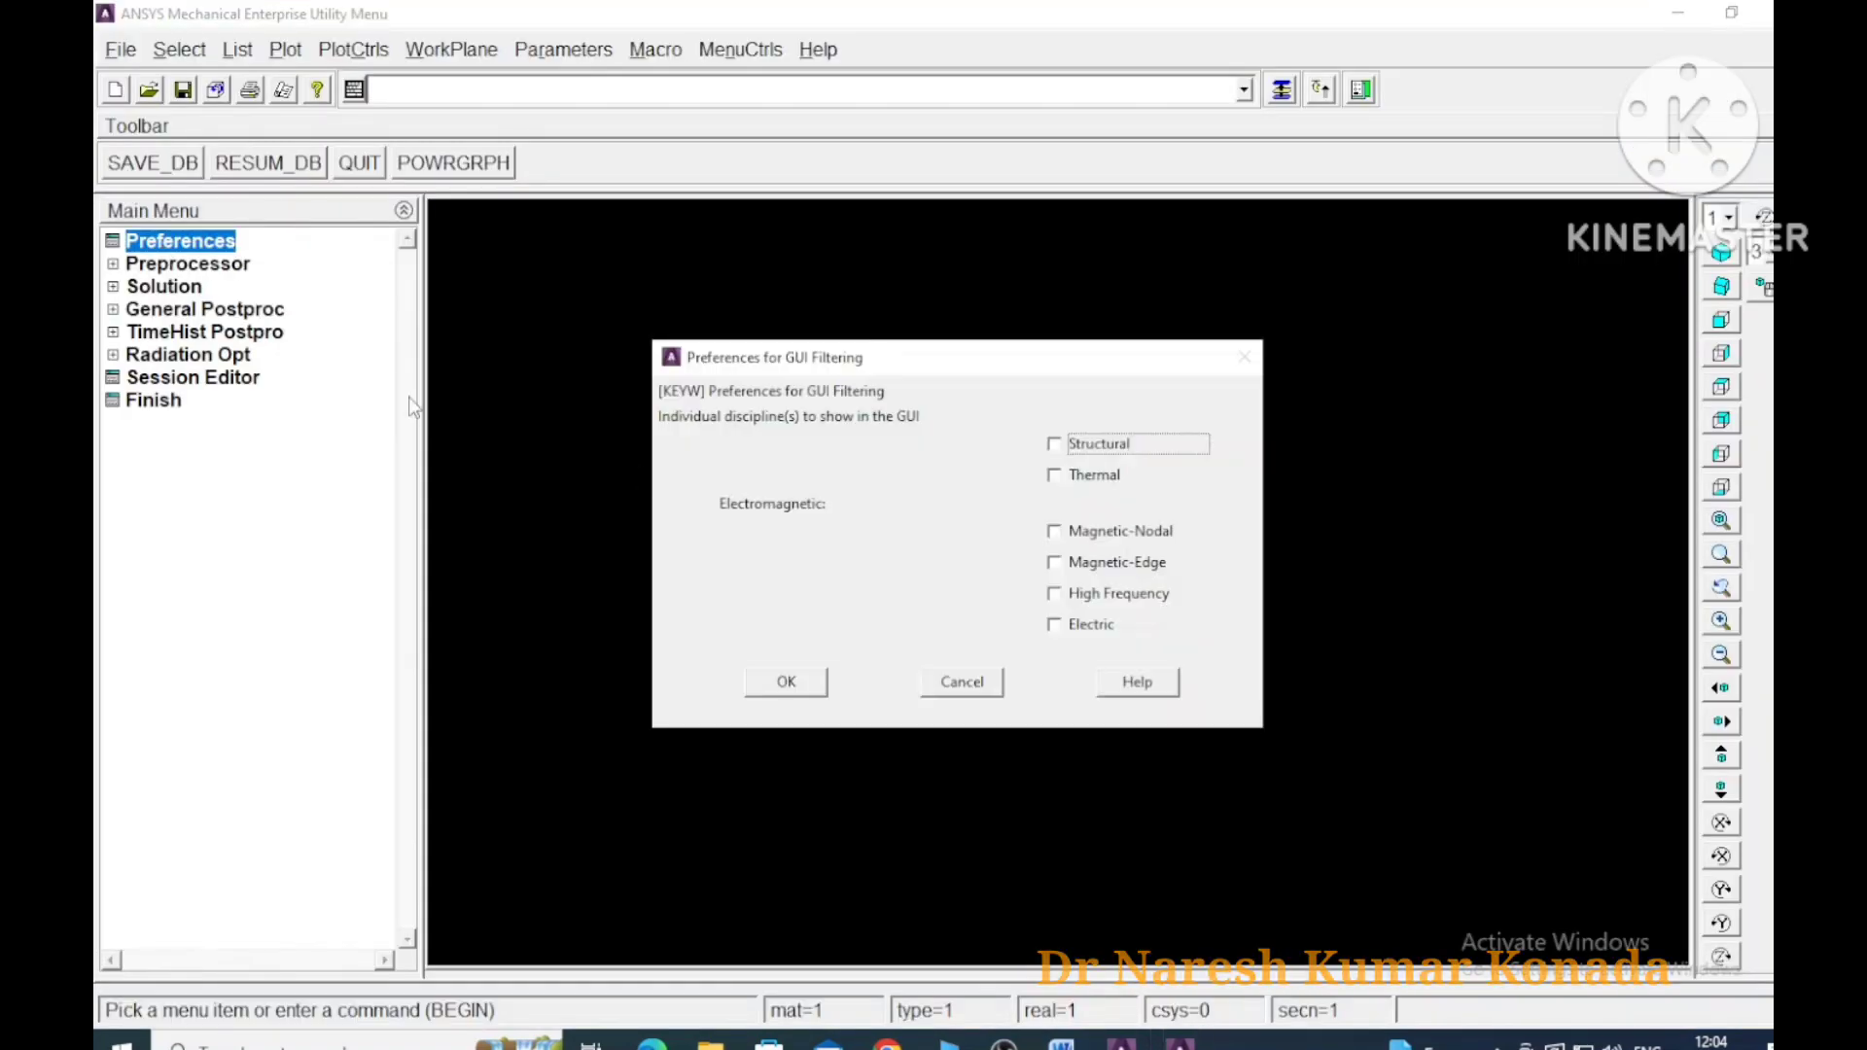
pyautogui.click(786, 681)
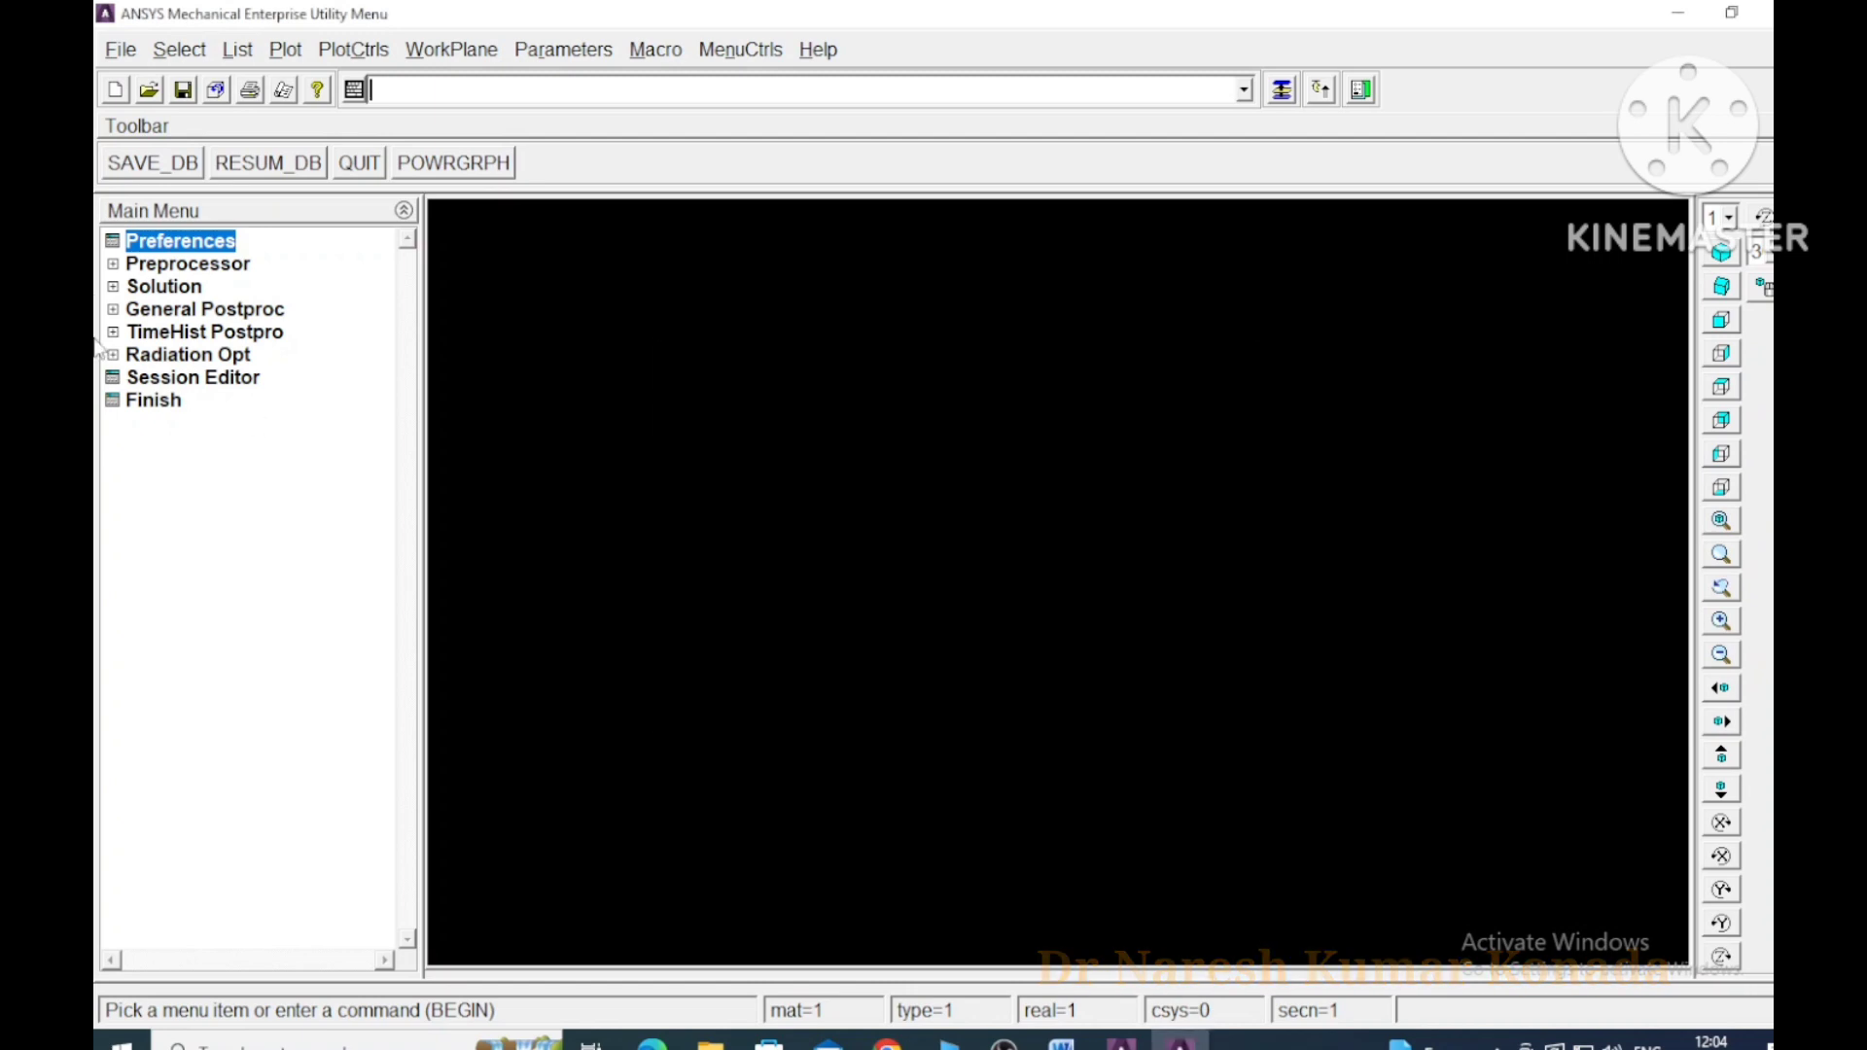
# Add the Beam 2 node 188 element type with reference number 1
pyautogui.click(113, 266)
pyautogui.click(210, 287)
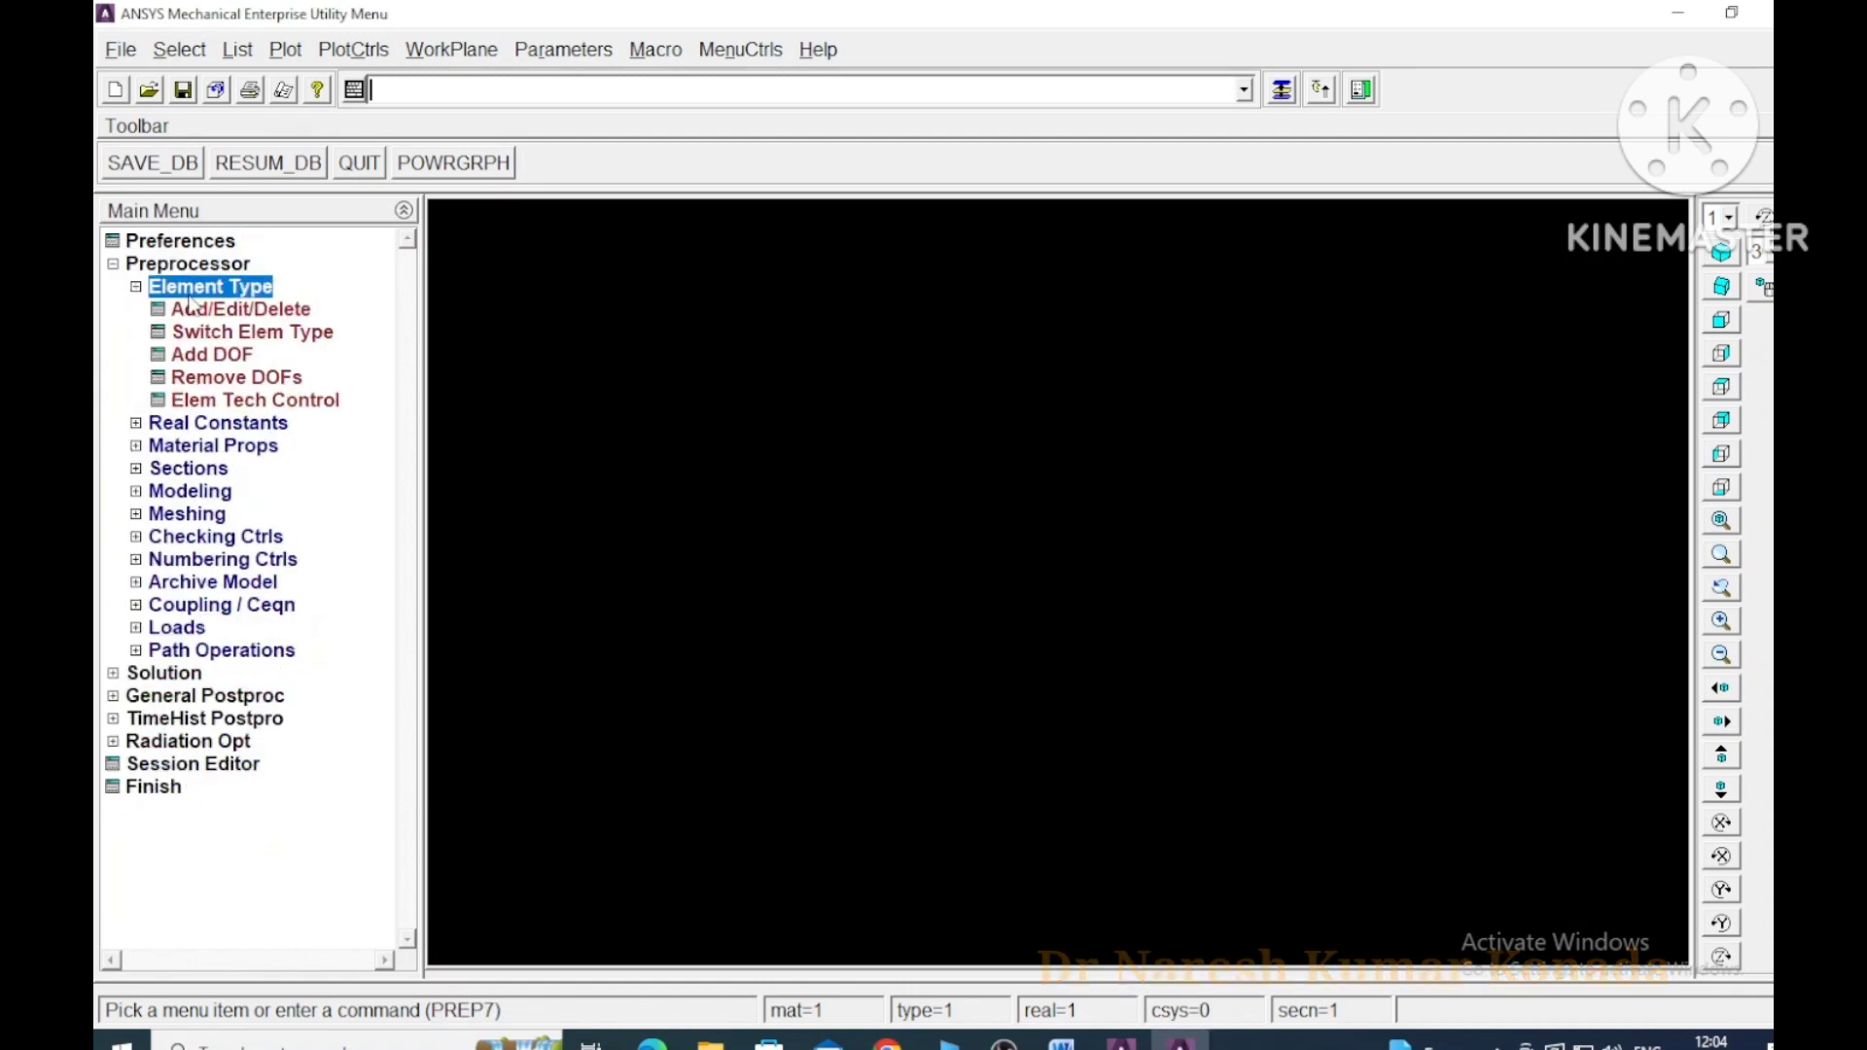
pyautogui.click(224, 310)
pyautogui.click(276, 611)
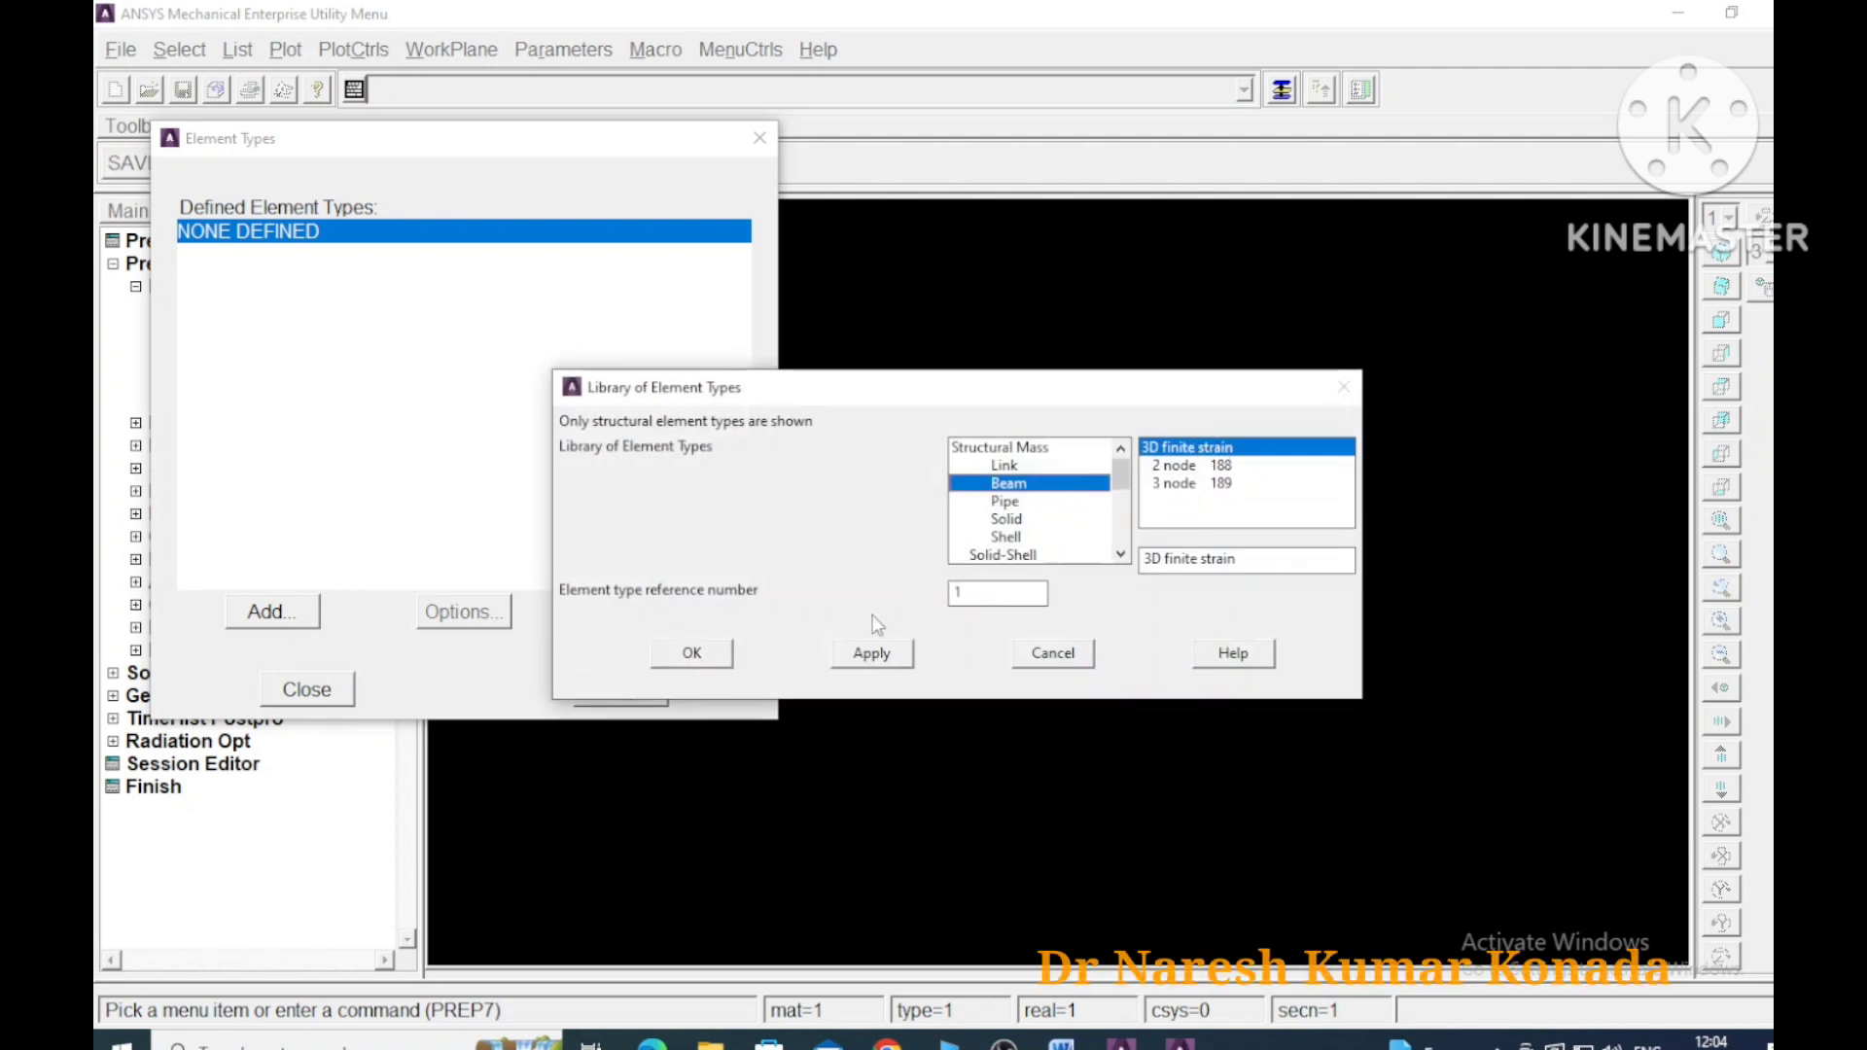
pyautogui.click(722, 653)
# Set the BEAM188 element behavior (K3) option to Linear Form and finish the element type definition
pyautogui.click(486, 614)
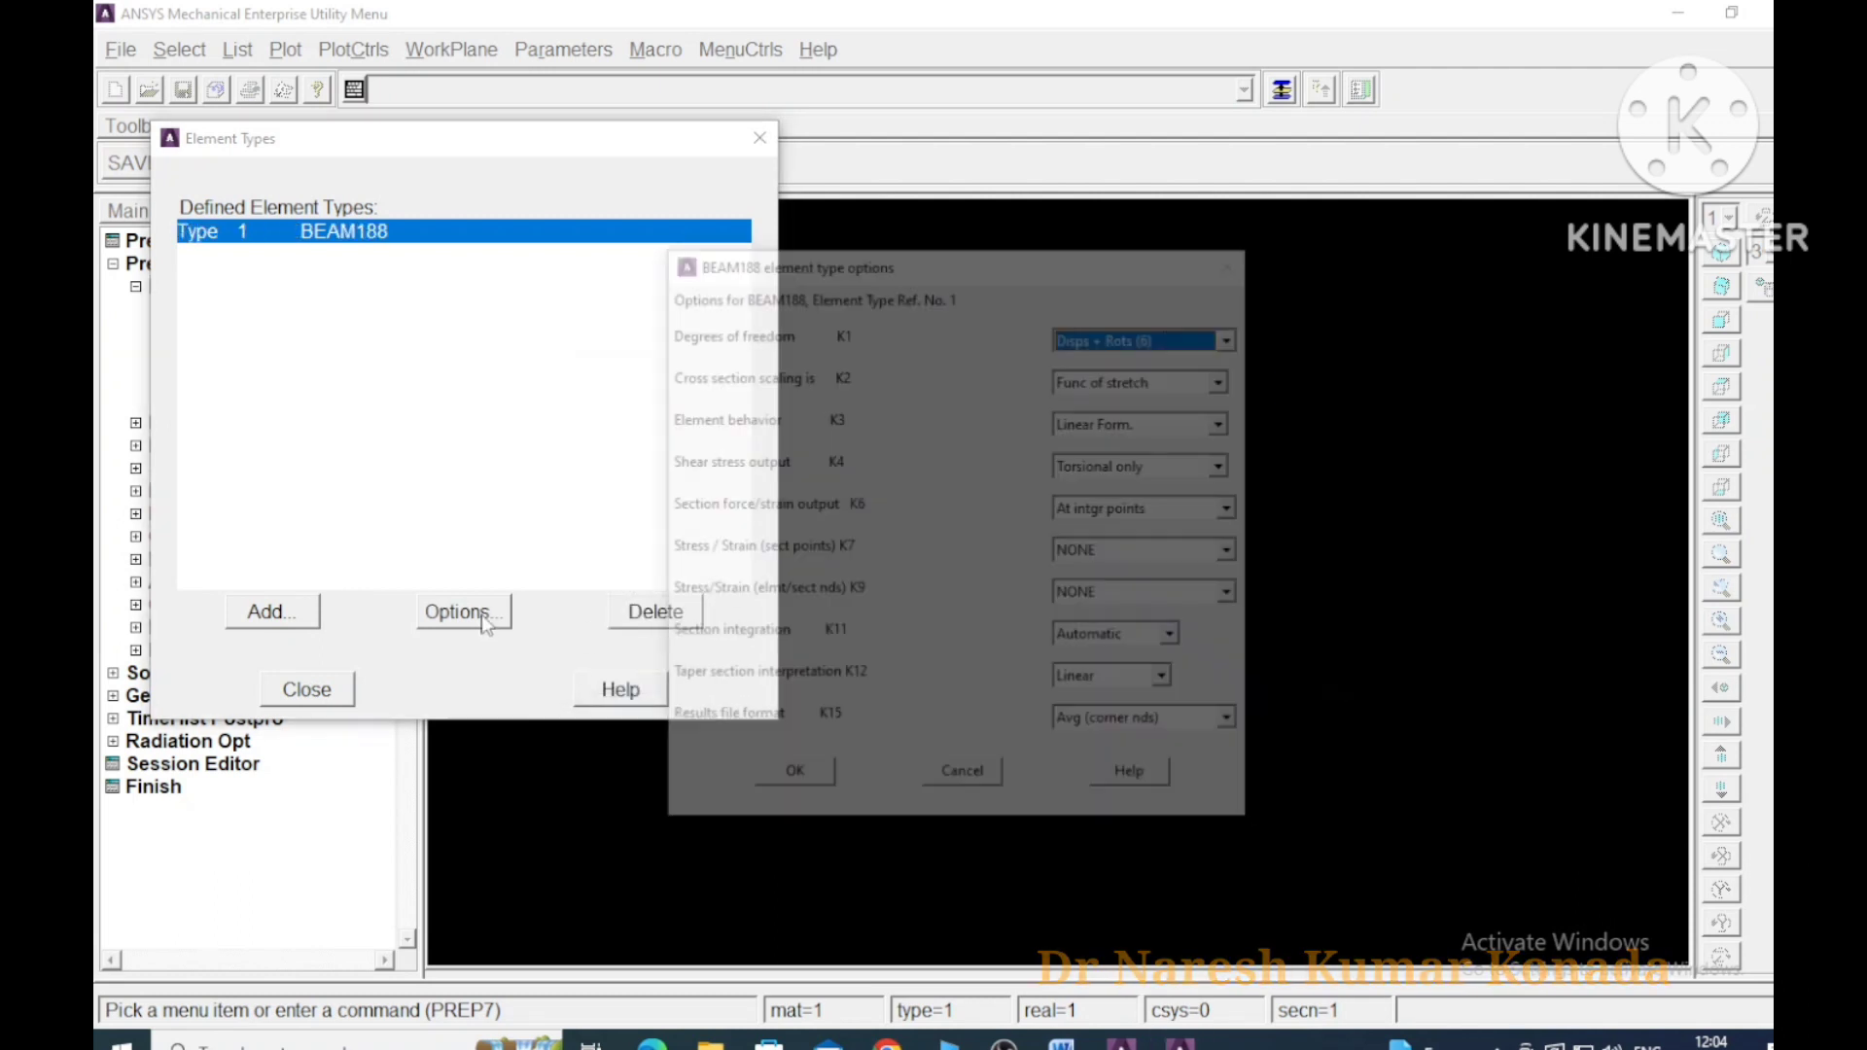
pyautogui.click(1226, 421)
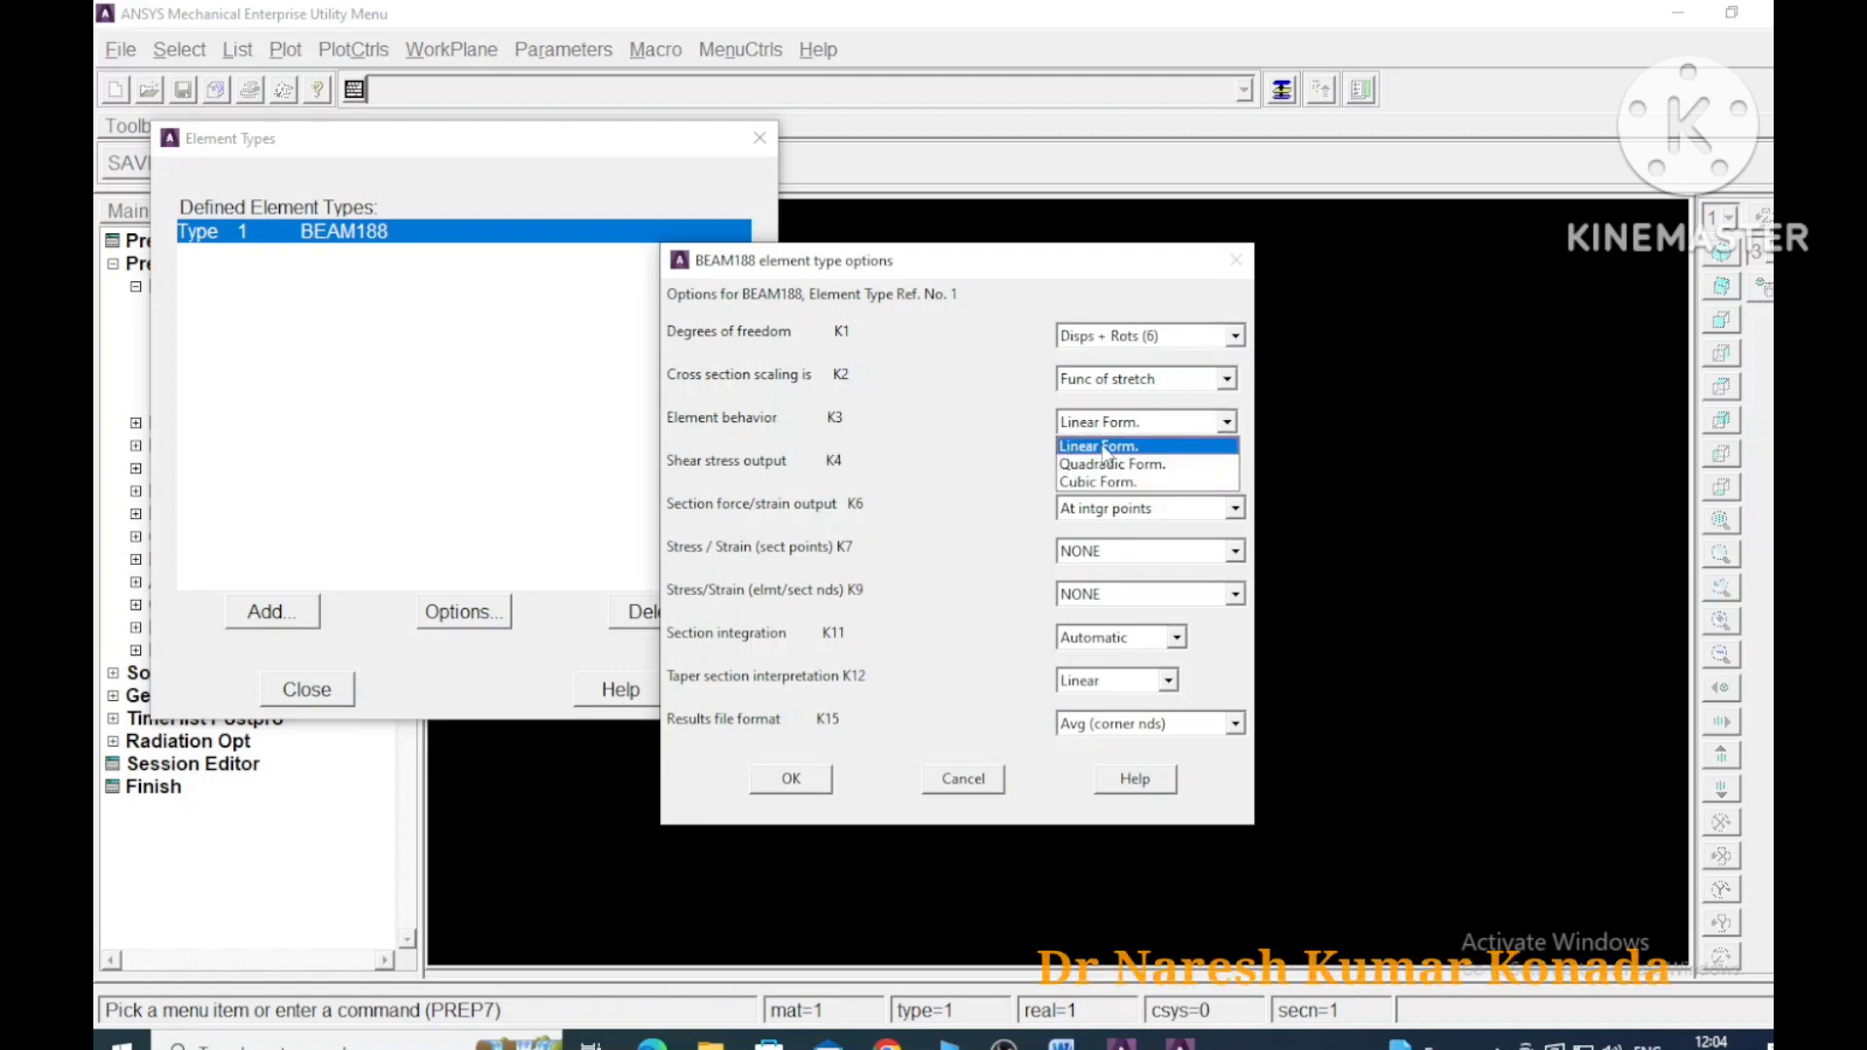
pyautogui.click(1105, 447)
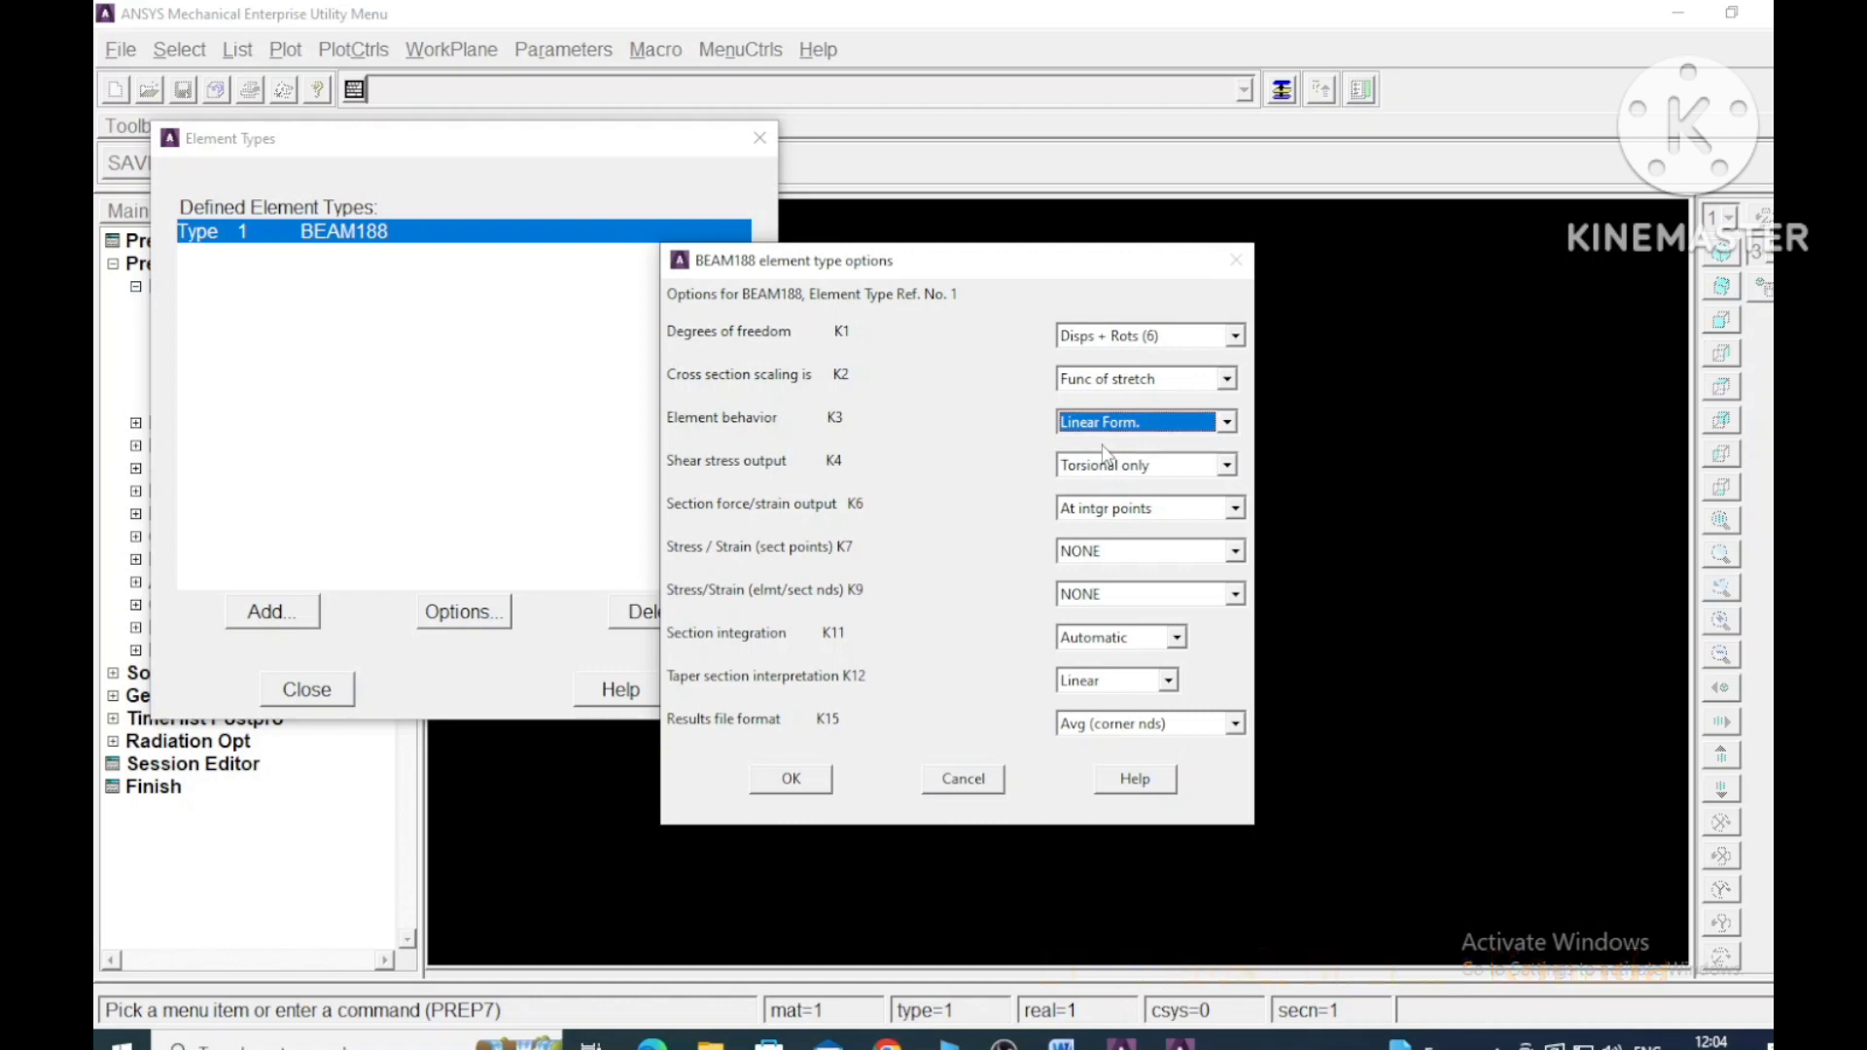
pyautogui.click(791, 780)
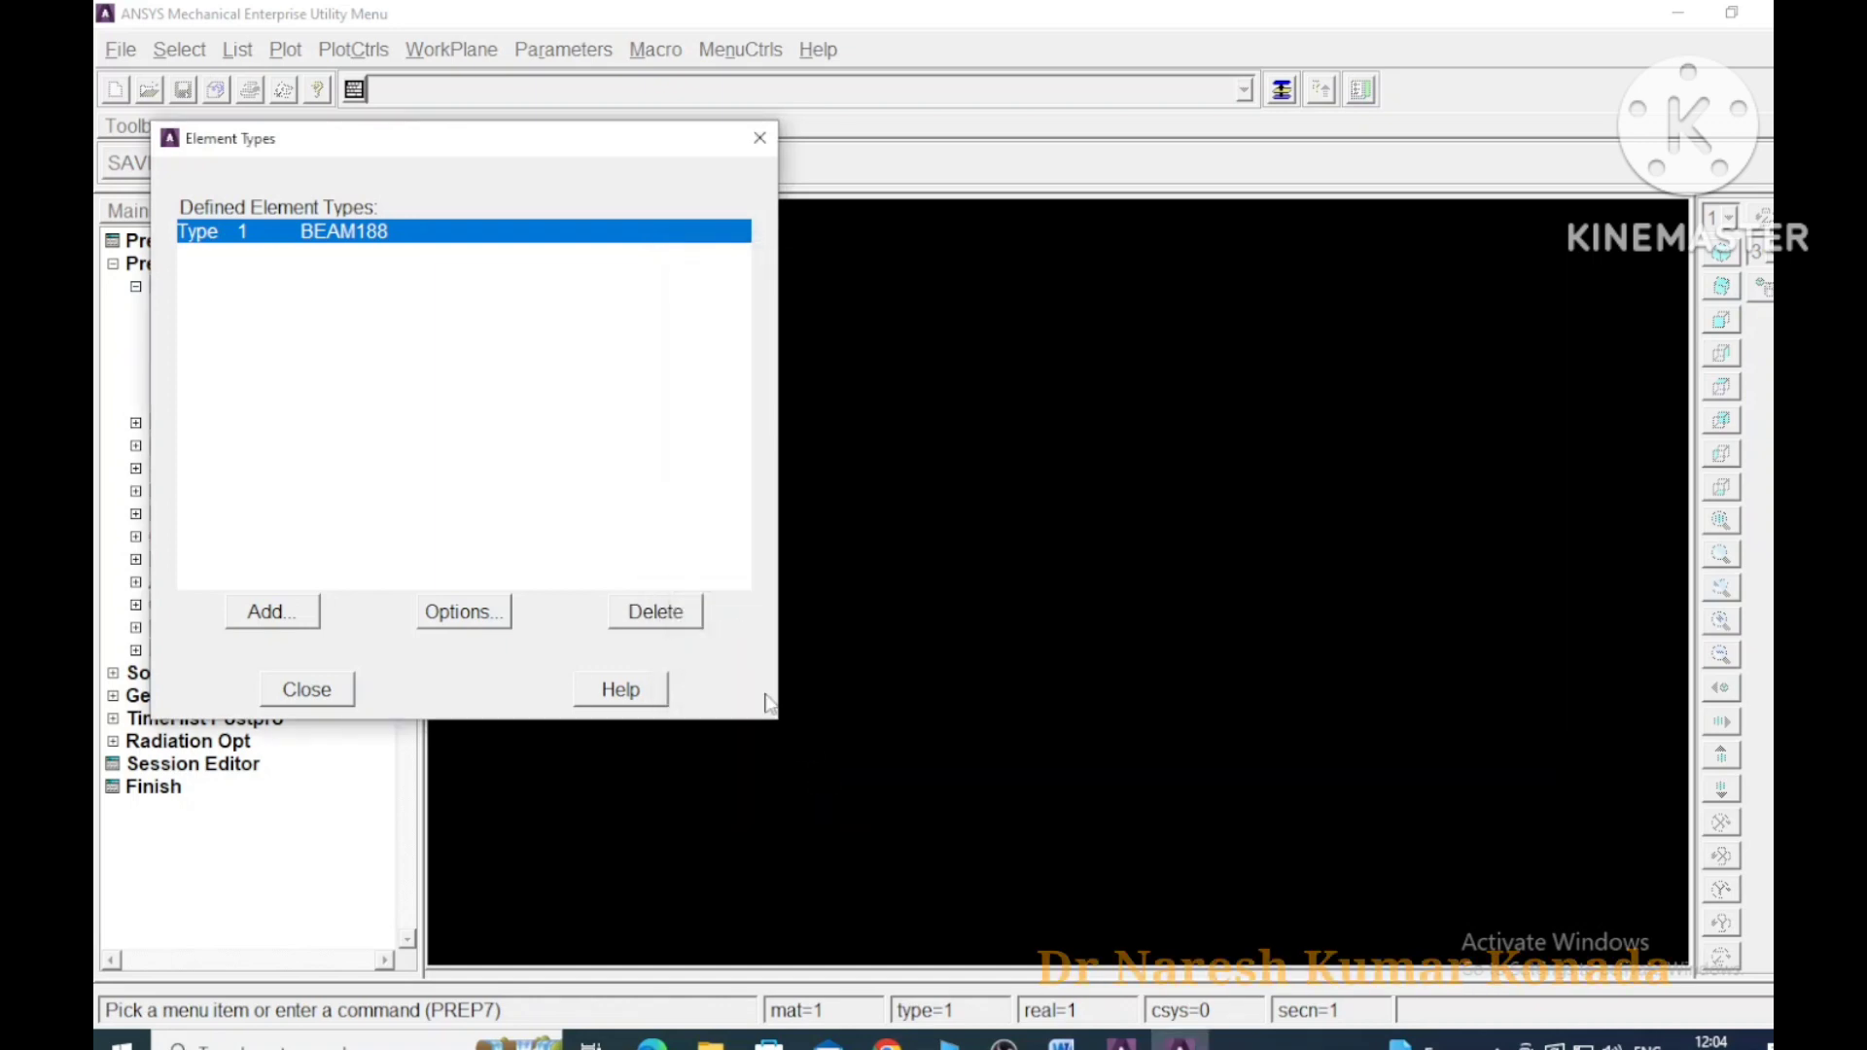
pyautogui.click(337, 690)
pyautogui.click(136, 286)
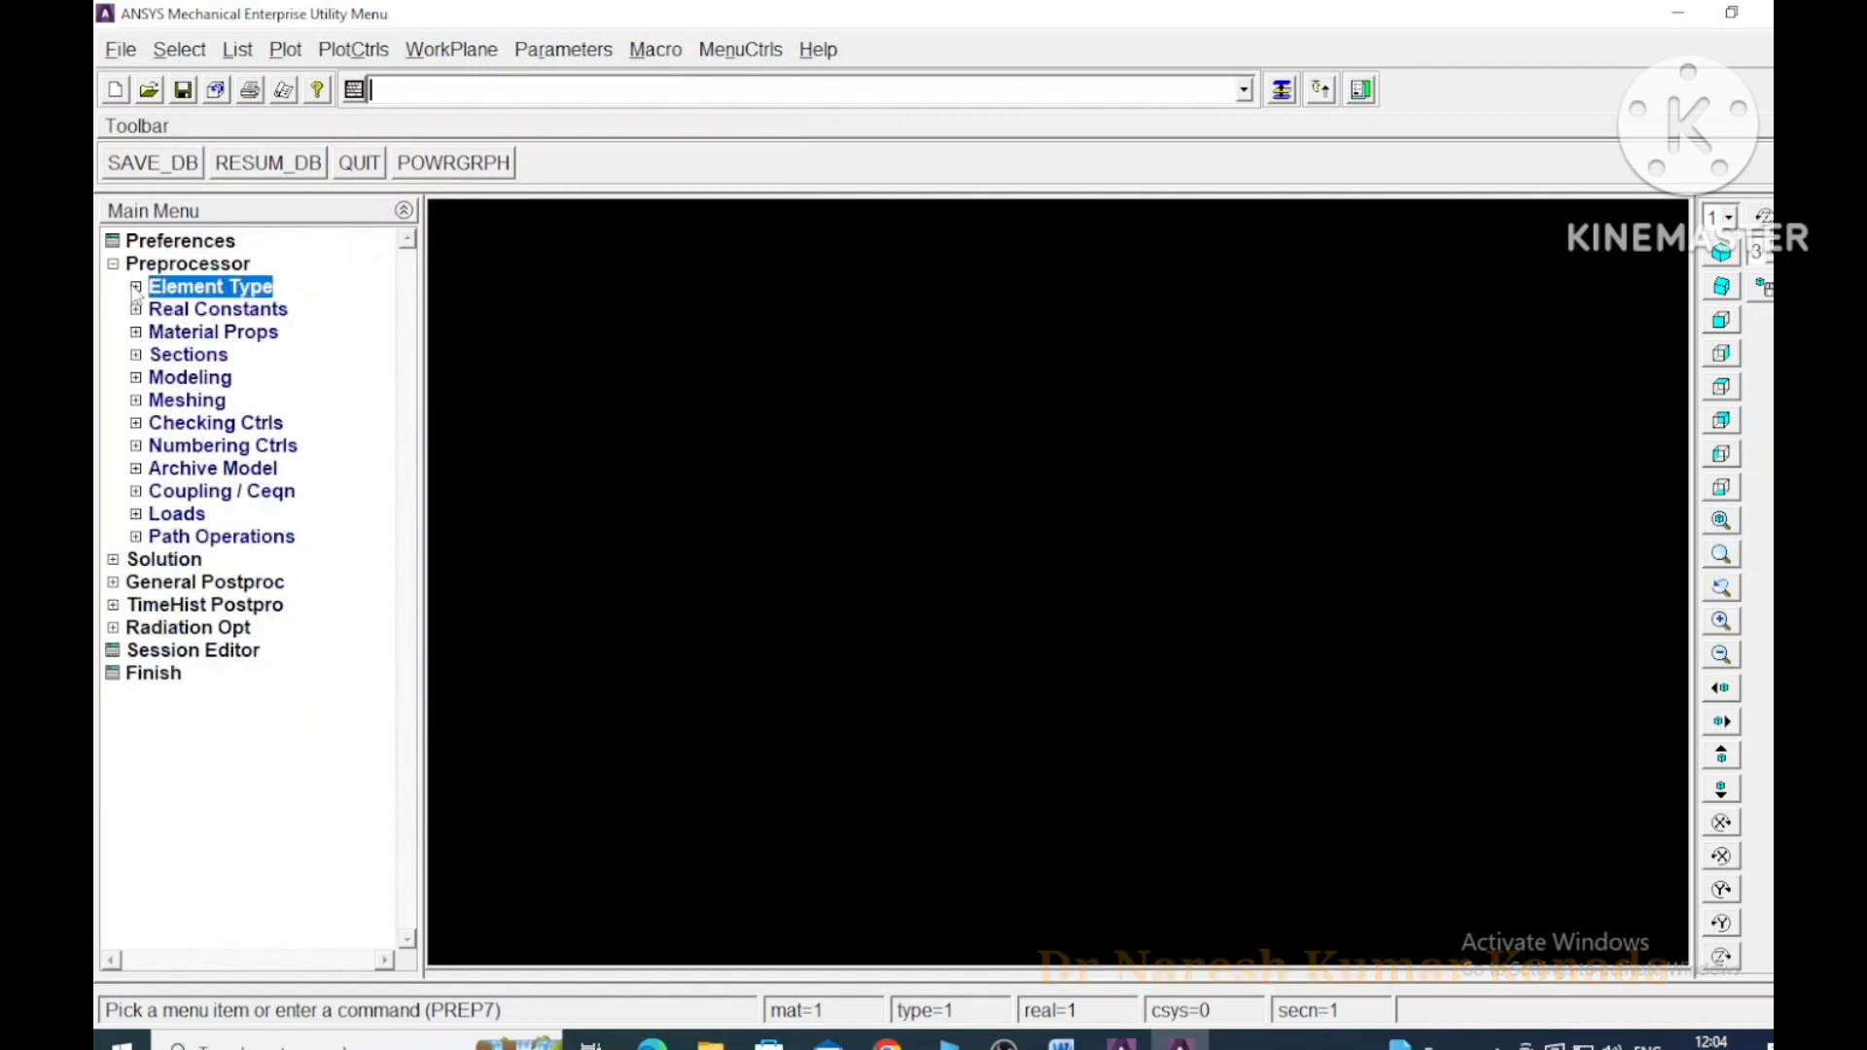
# Define material model 1 as structural linear elastic isotropic with EX 2E5 and PRXY 0.3
pyautogui.click(136, 332)
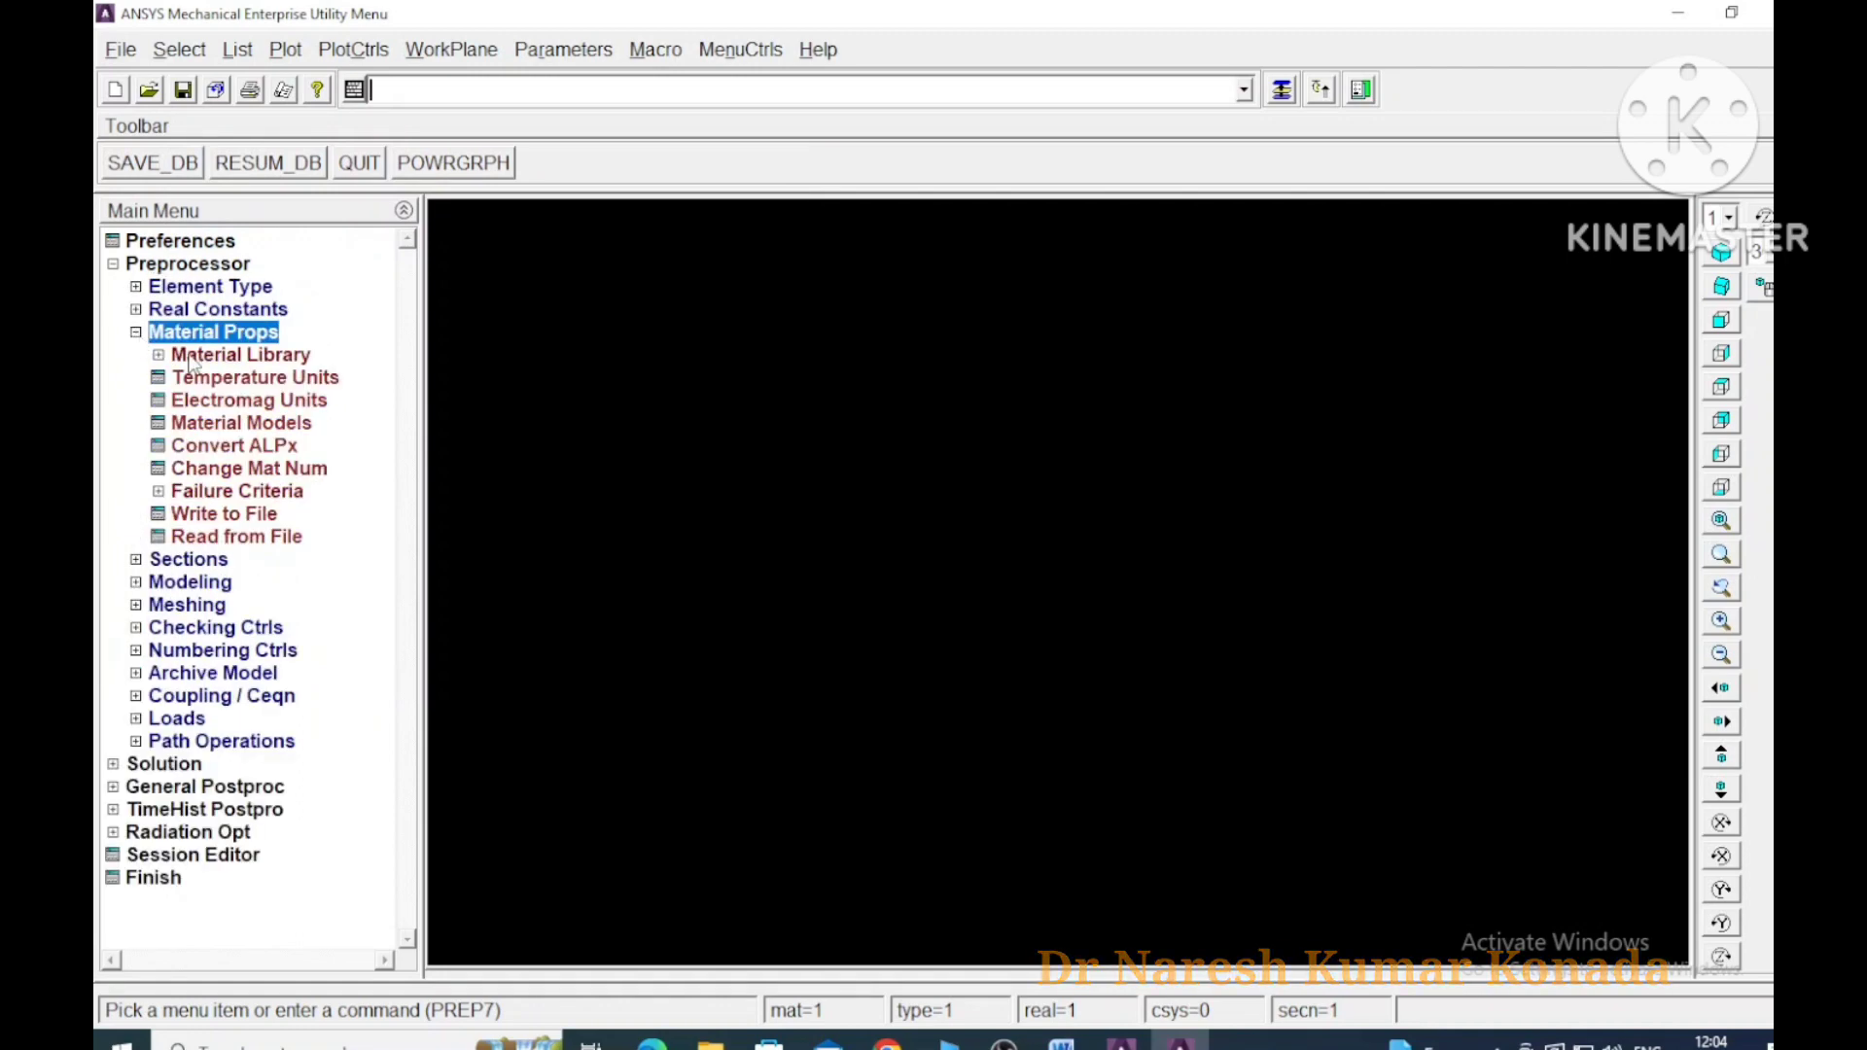
pyautogui.click(272, 428)
pyautogui.doubleClick(985, 488)
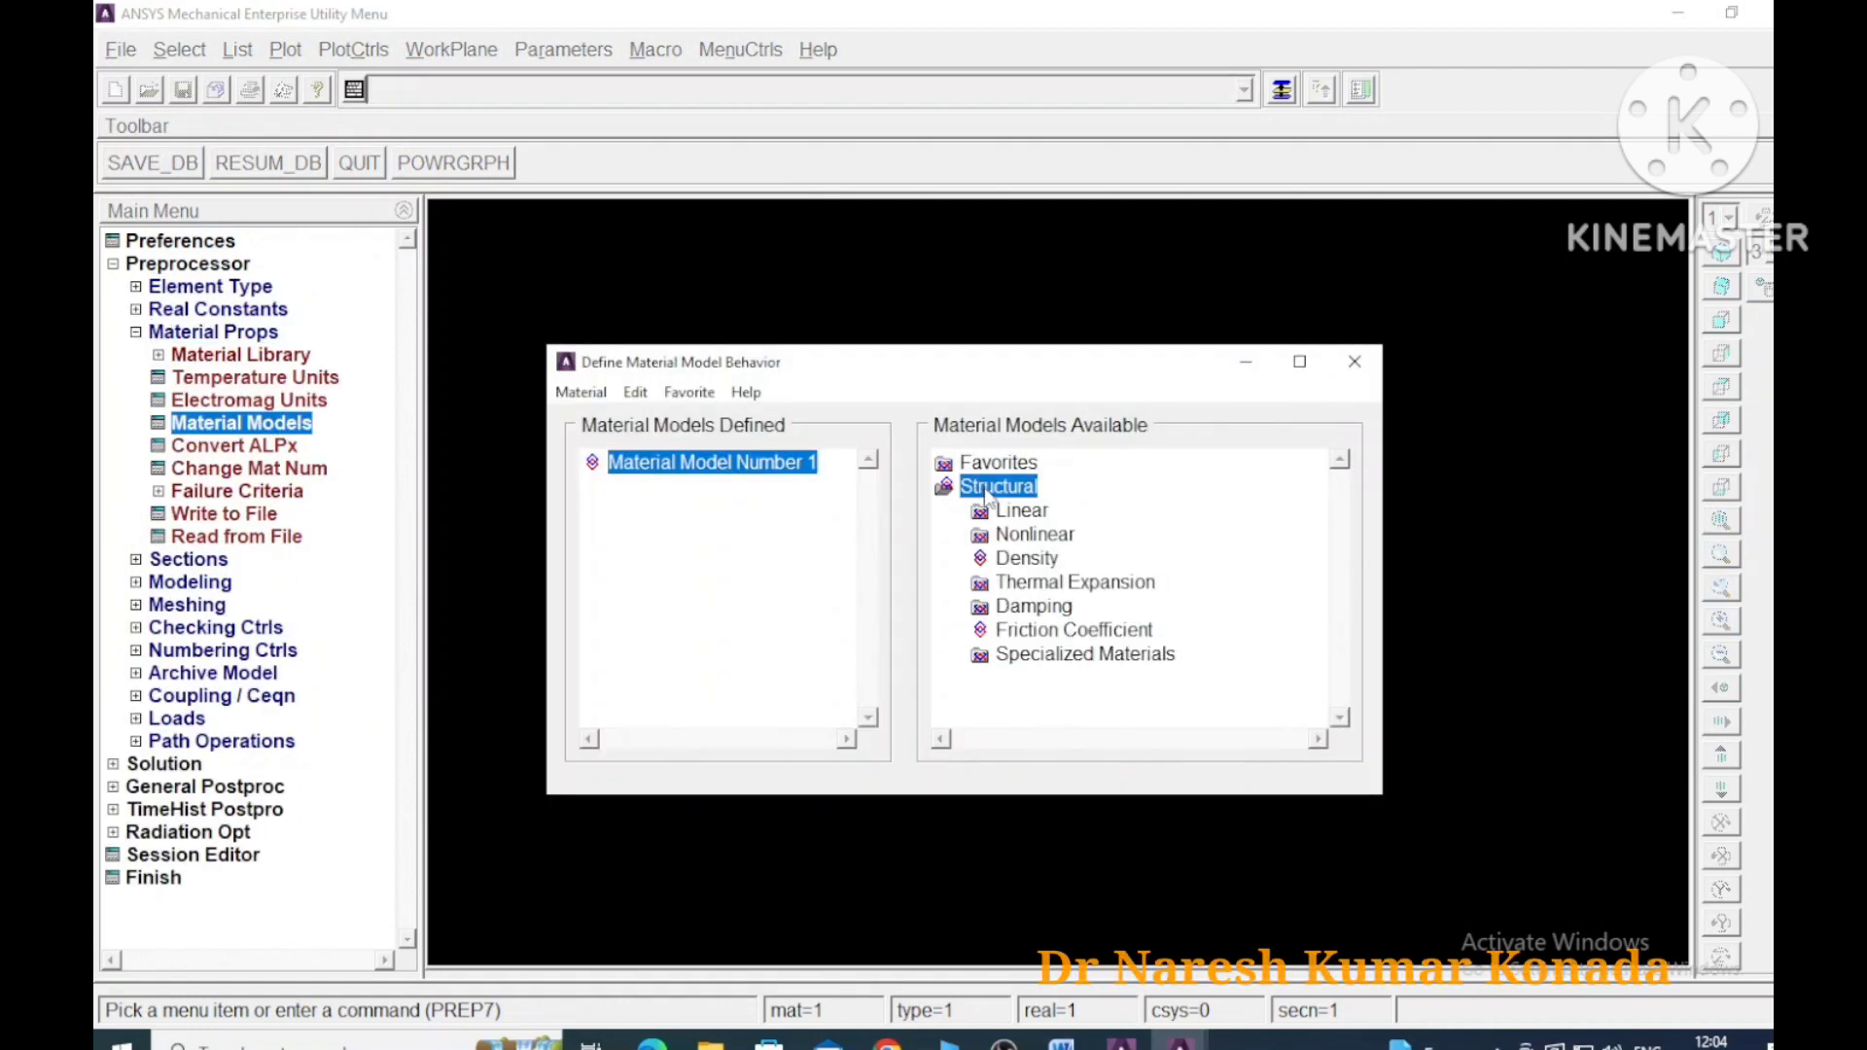
pyautogui.doubleClick(1030, 512)
pyautogui.doubleClick(1060, 534)
pyautogui.doubleClick(1091, 557)
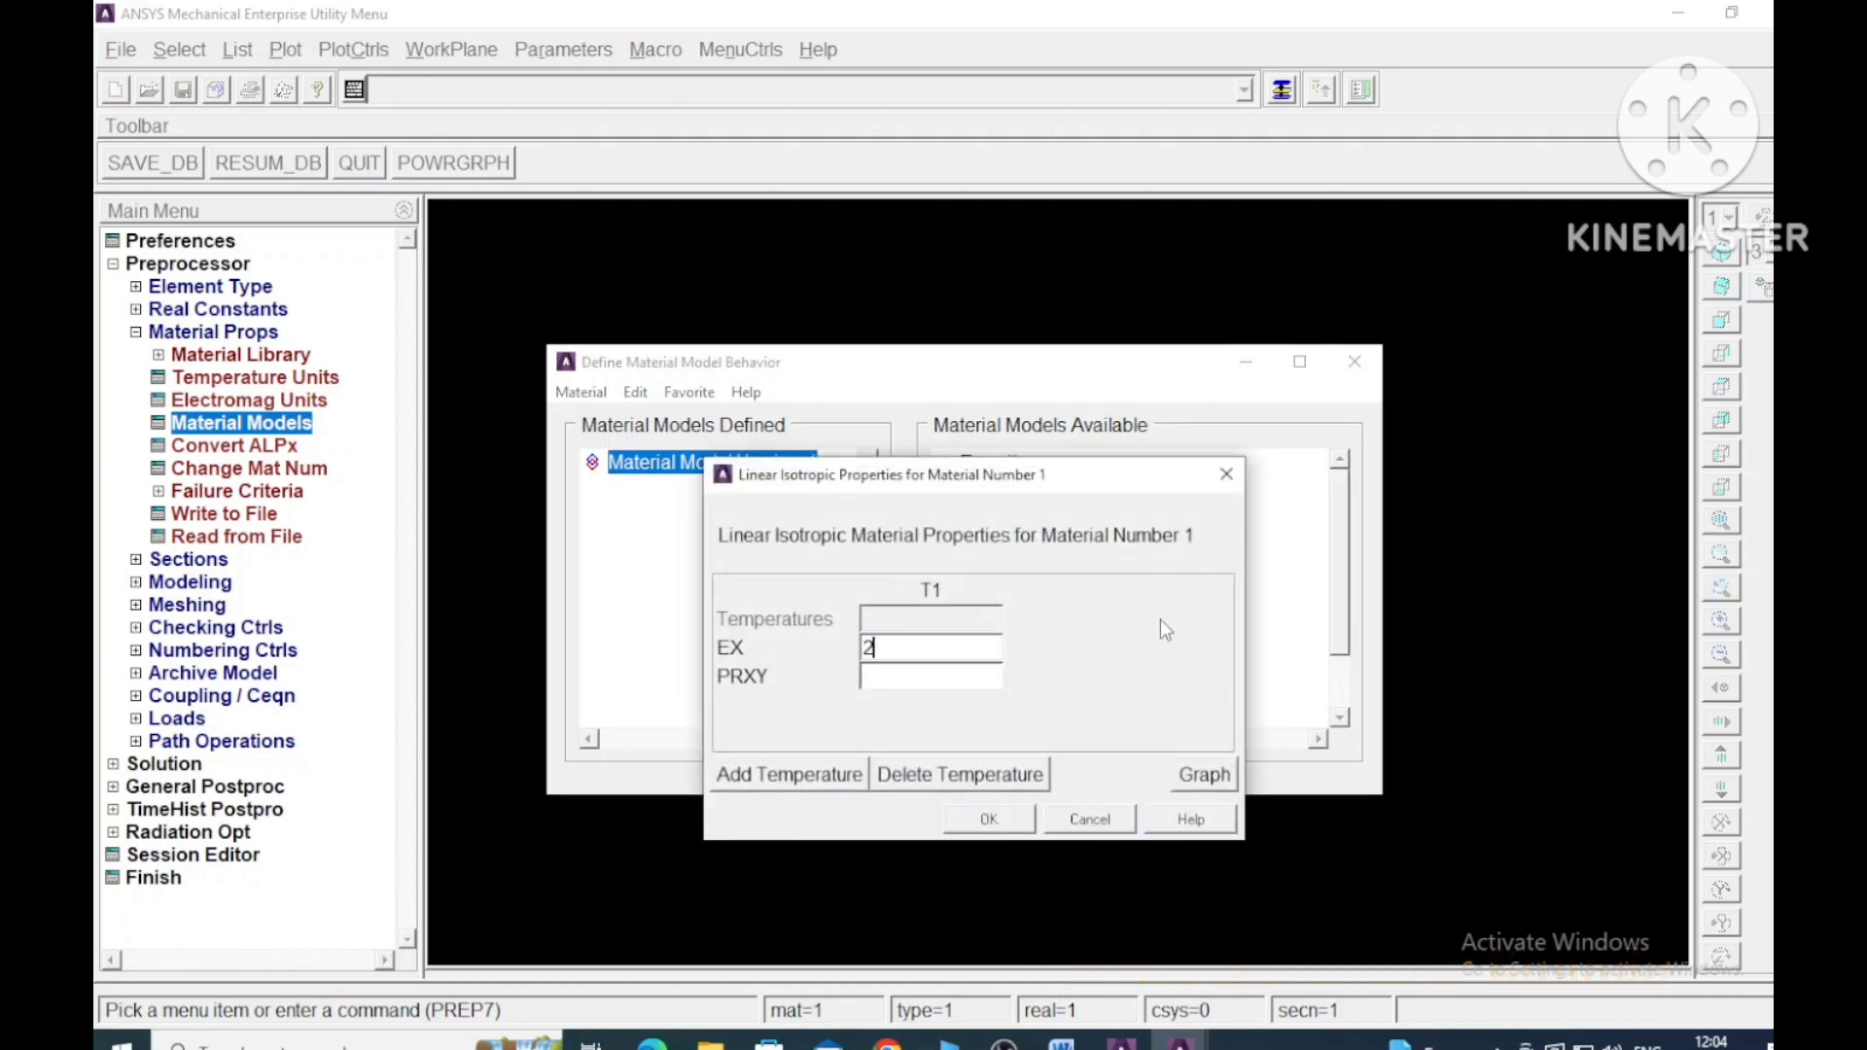
pyautogui.write('2E5')
pyautogui.press('Tab')
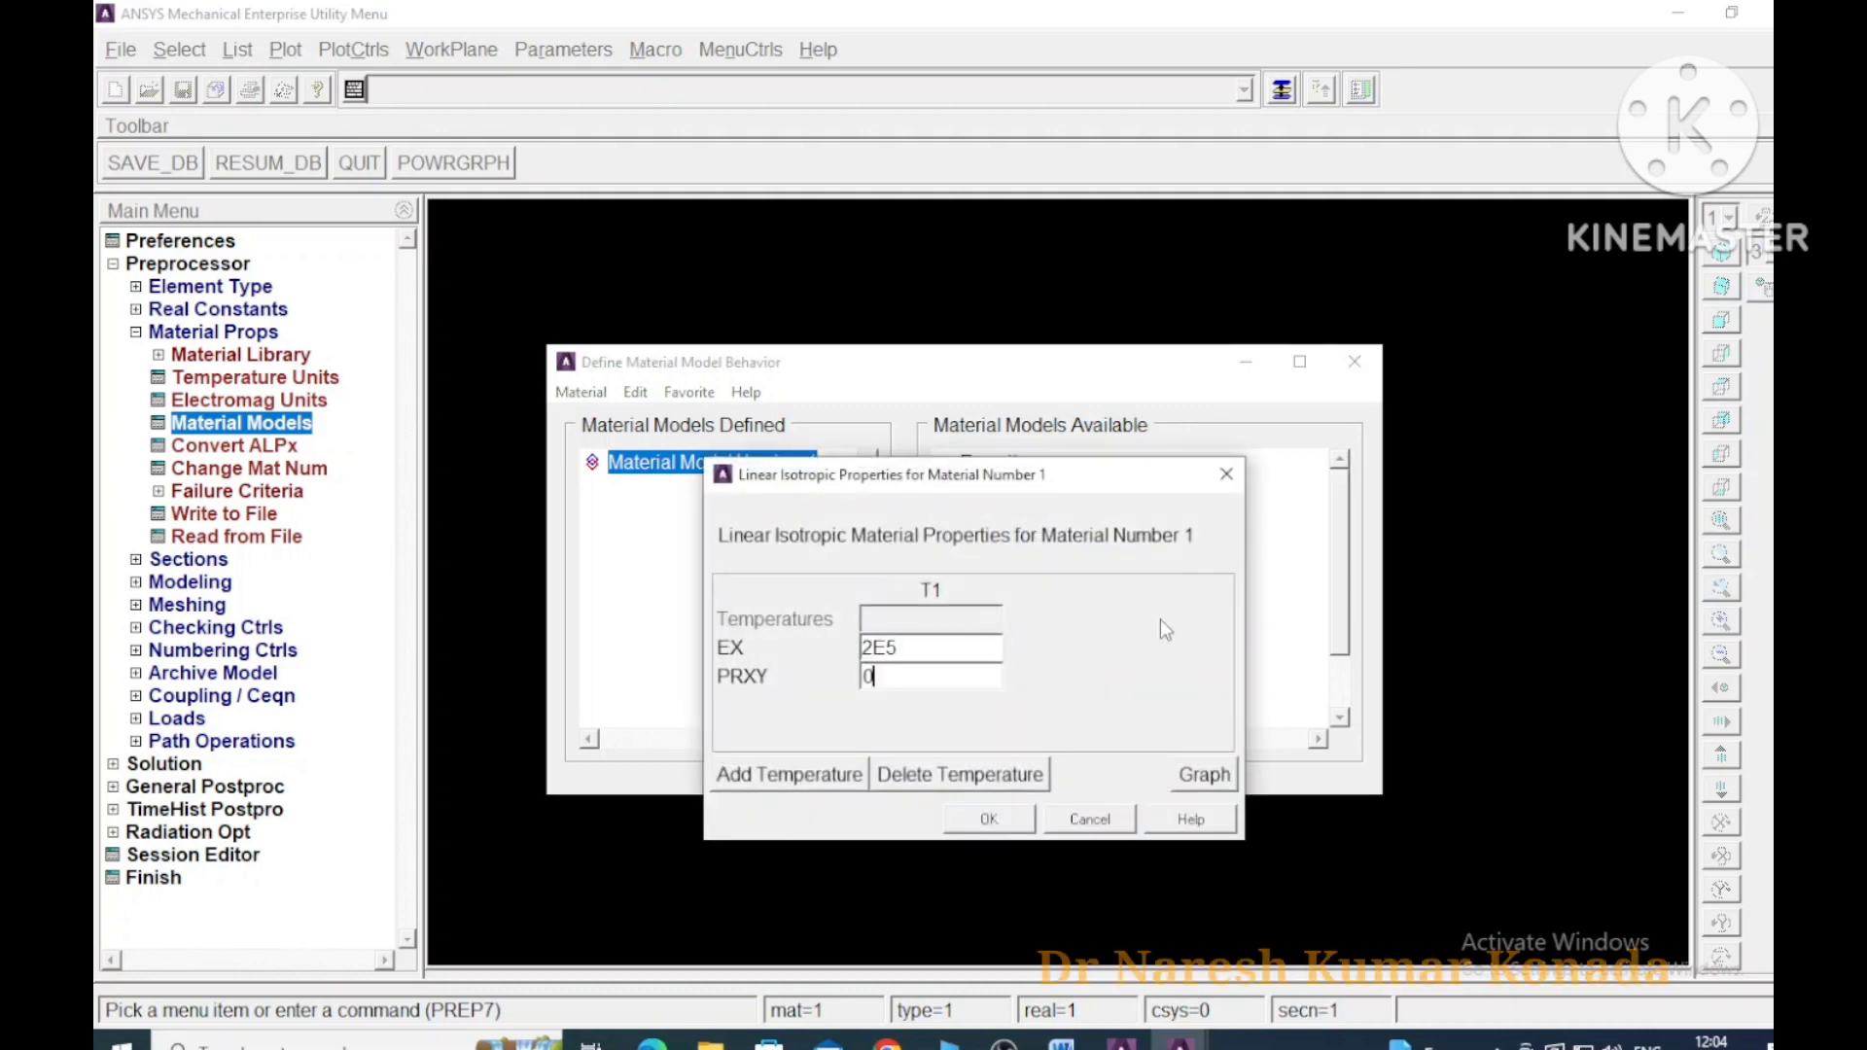
pyautogui.write('0.3')
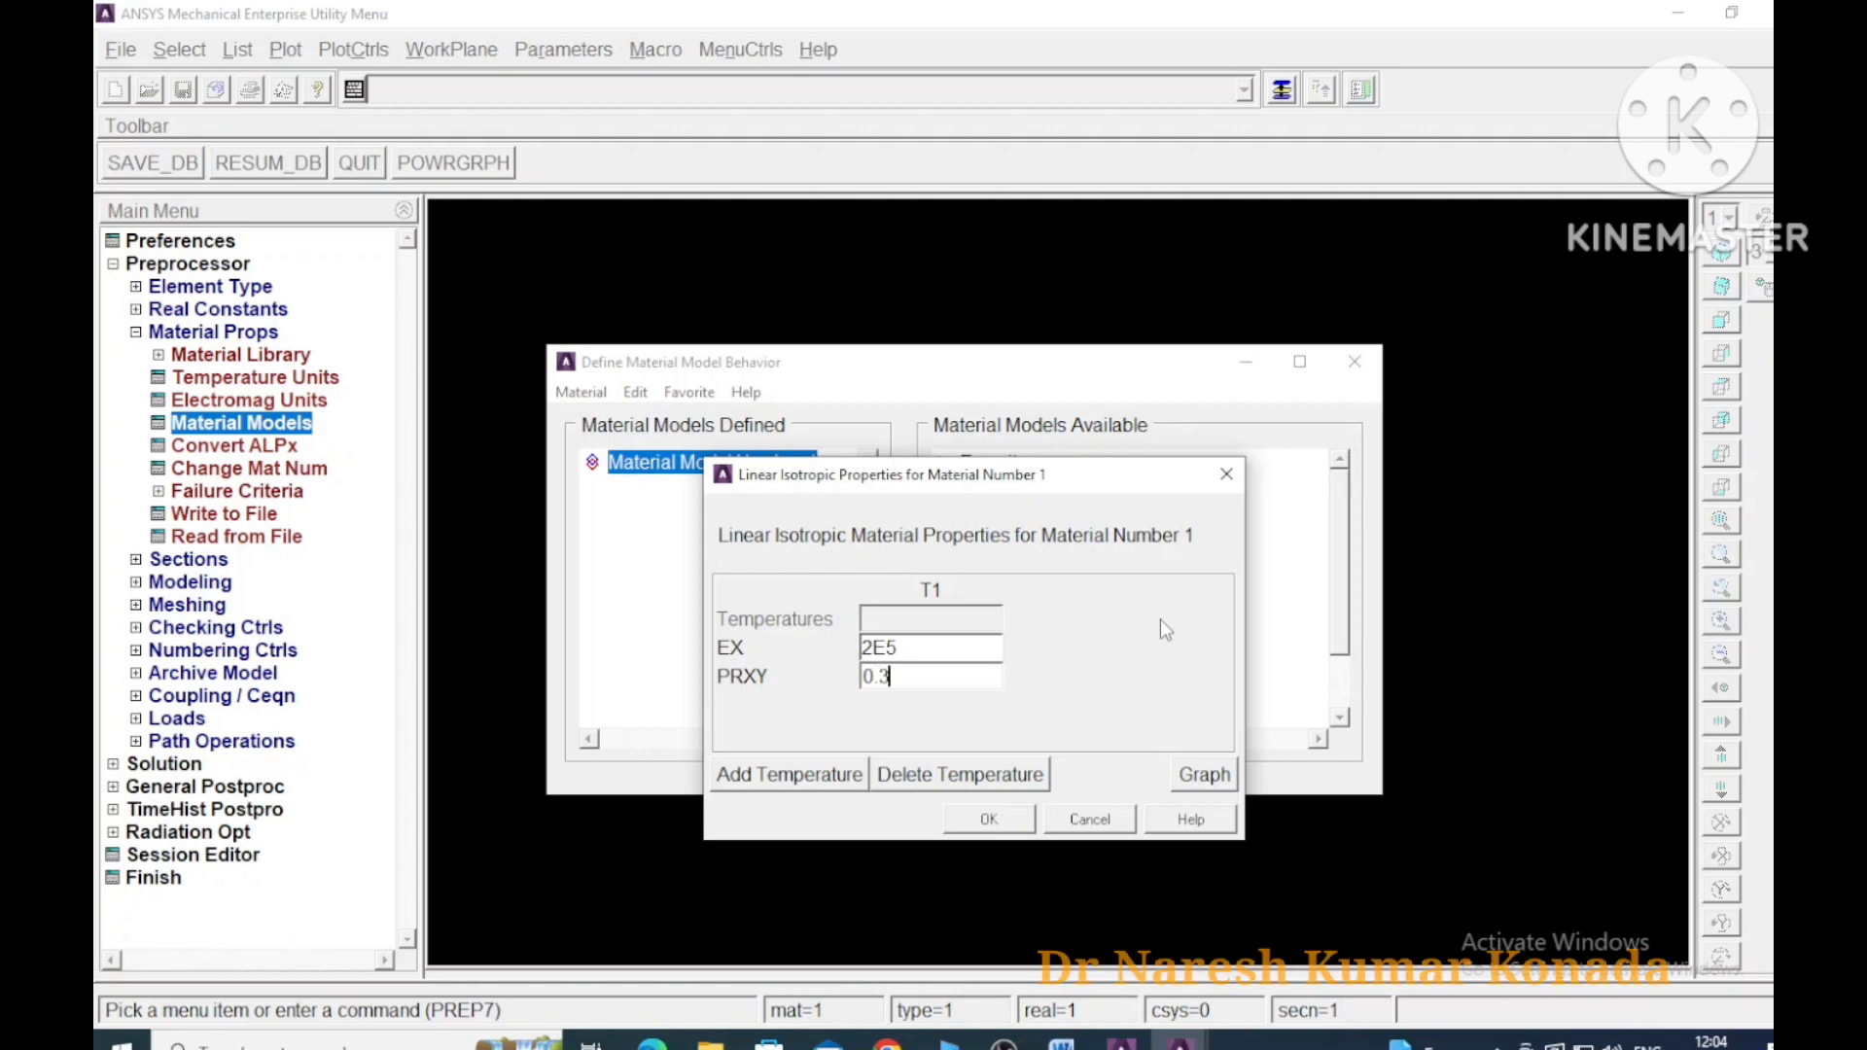
pyautogui.click(984, 819)
pyautogui.click(1354, 363)
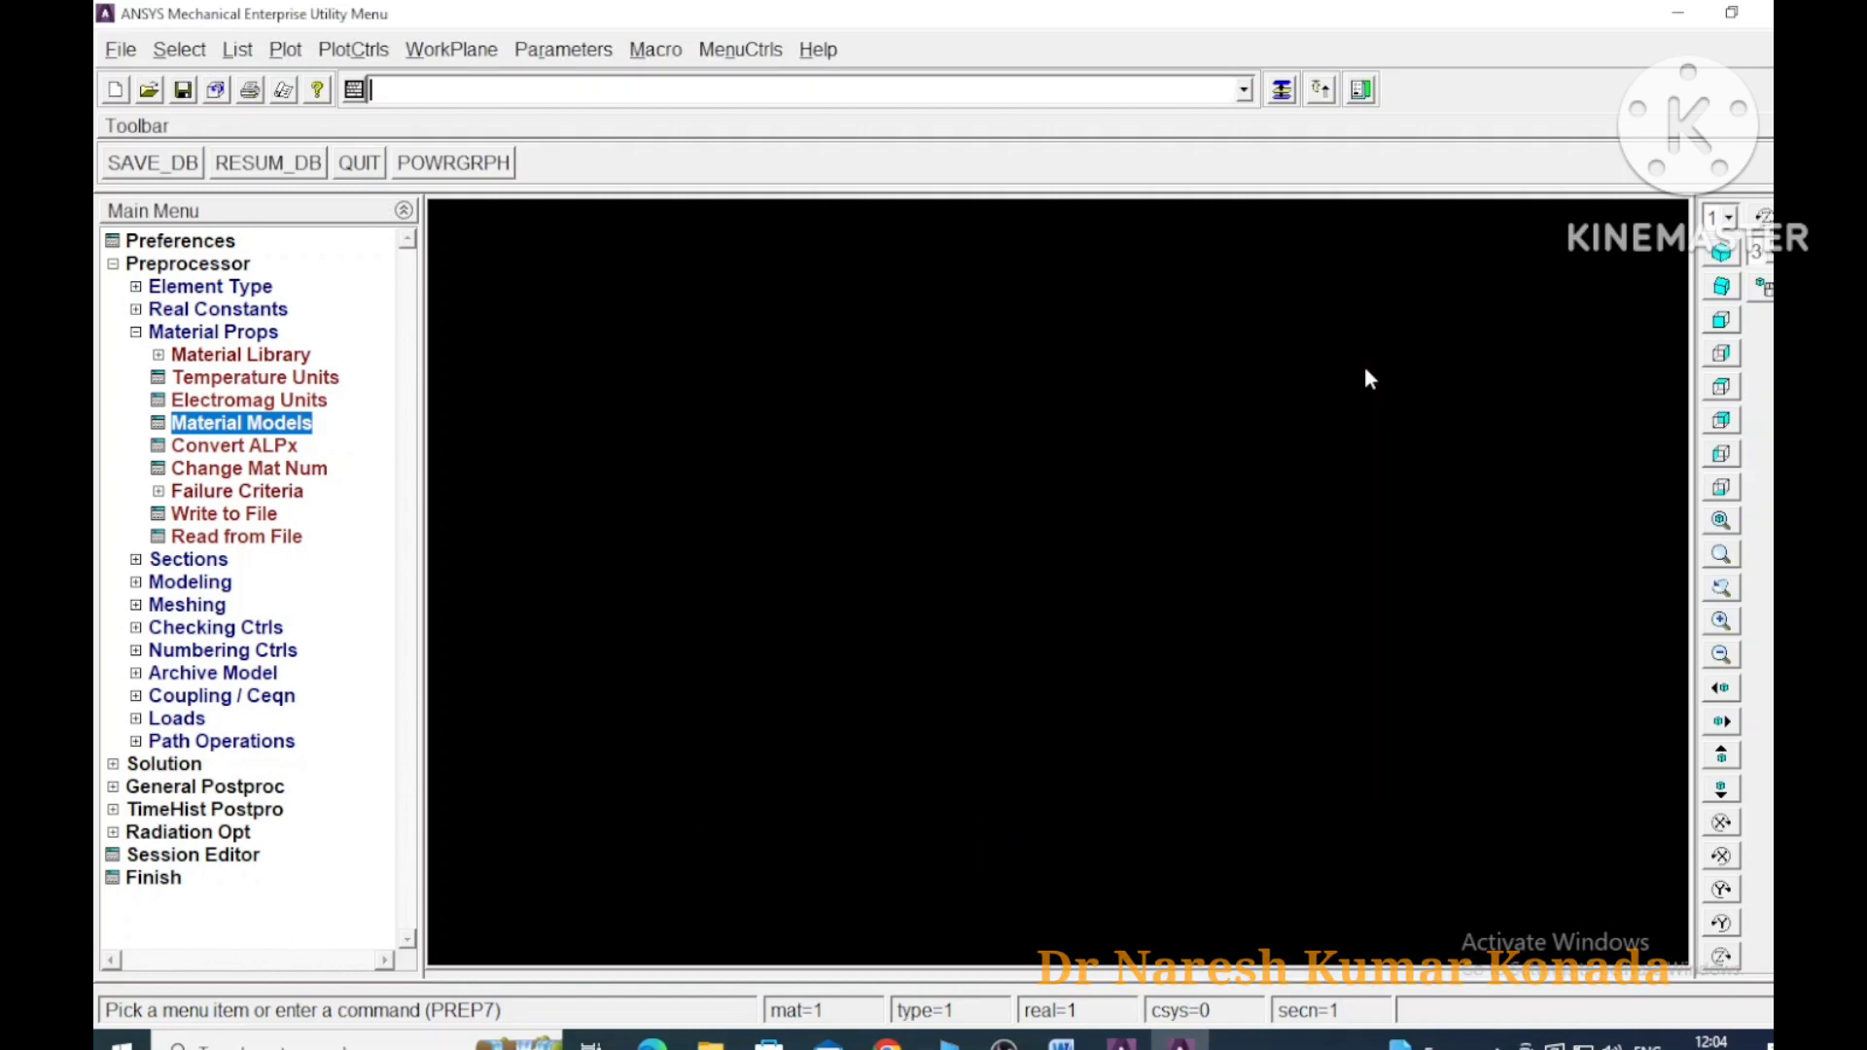
pyautogui.click(136, 332)
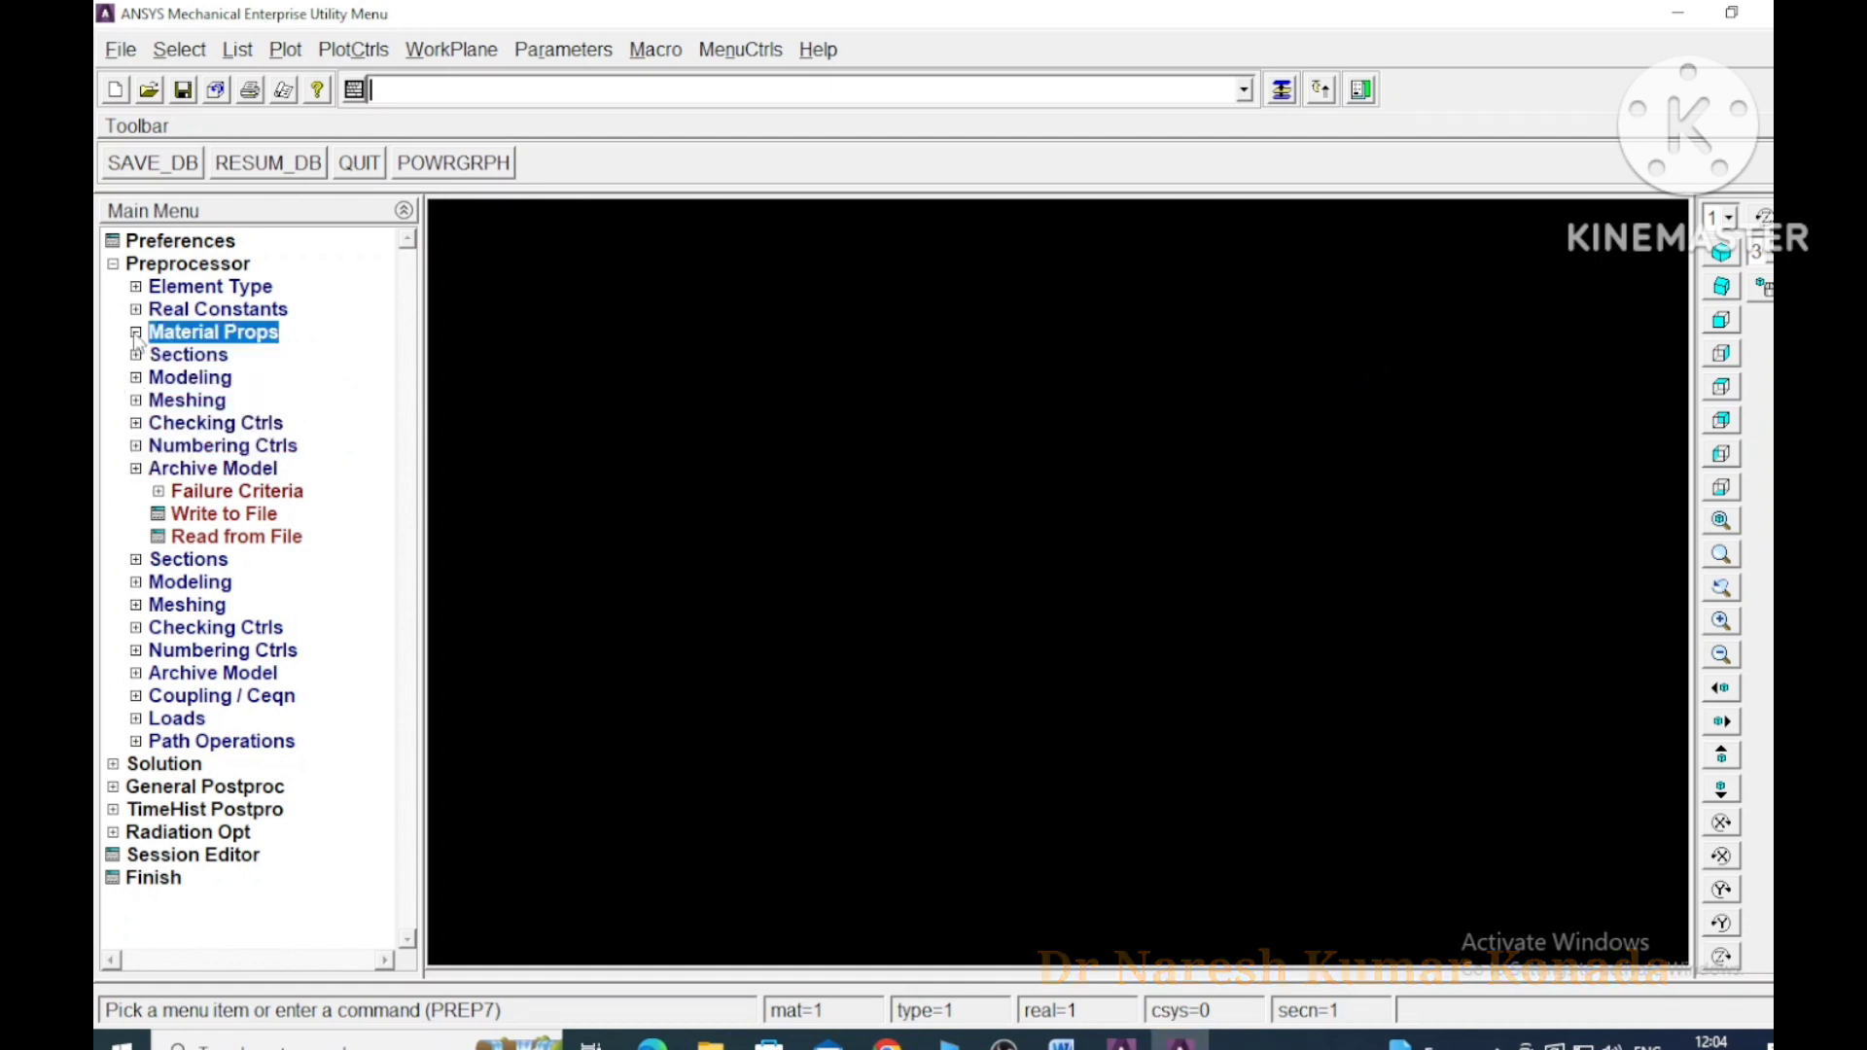
# Define a solid rectangular common beam section with B 10 and H 20, checking the dimensions in the Word problem statement
pyautogui.click(136, 355)
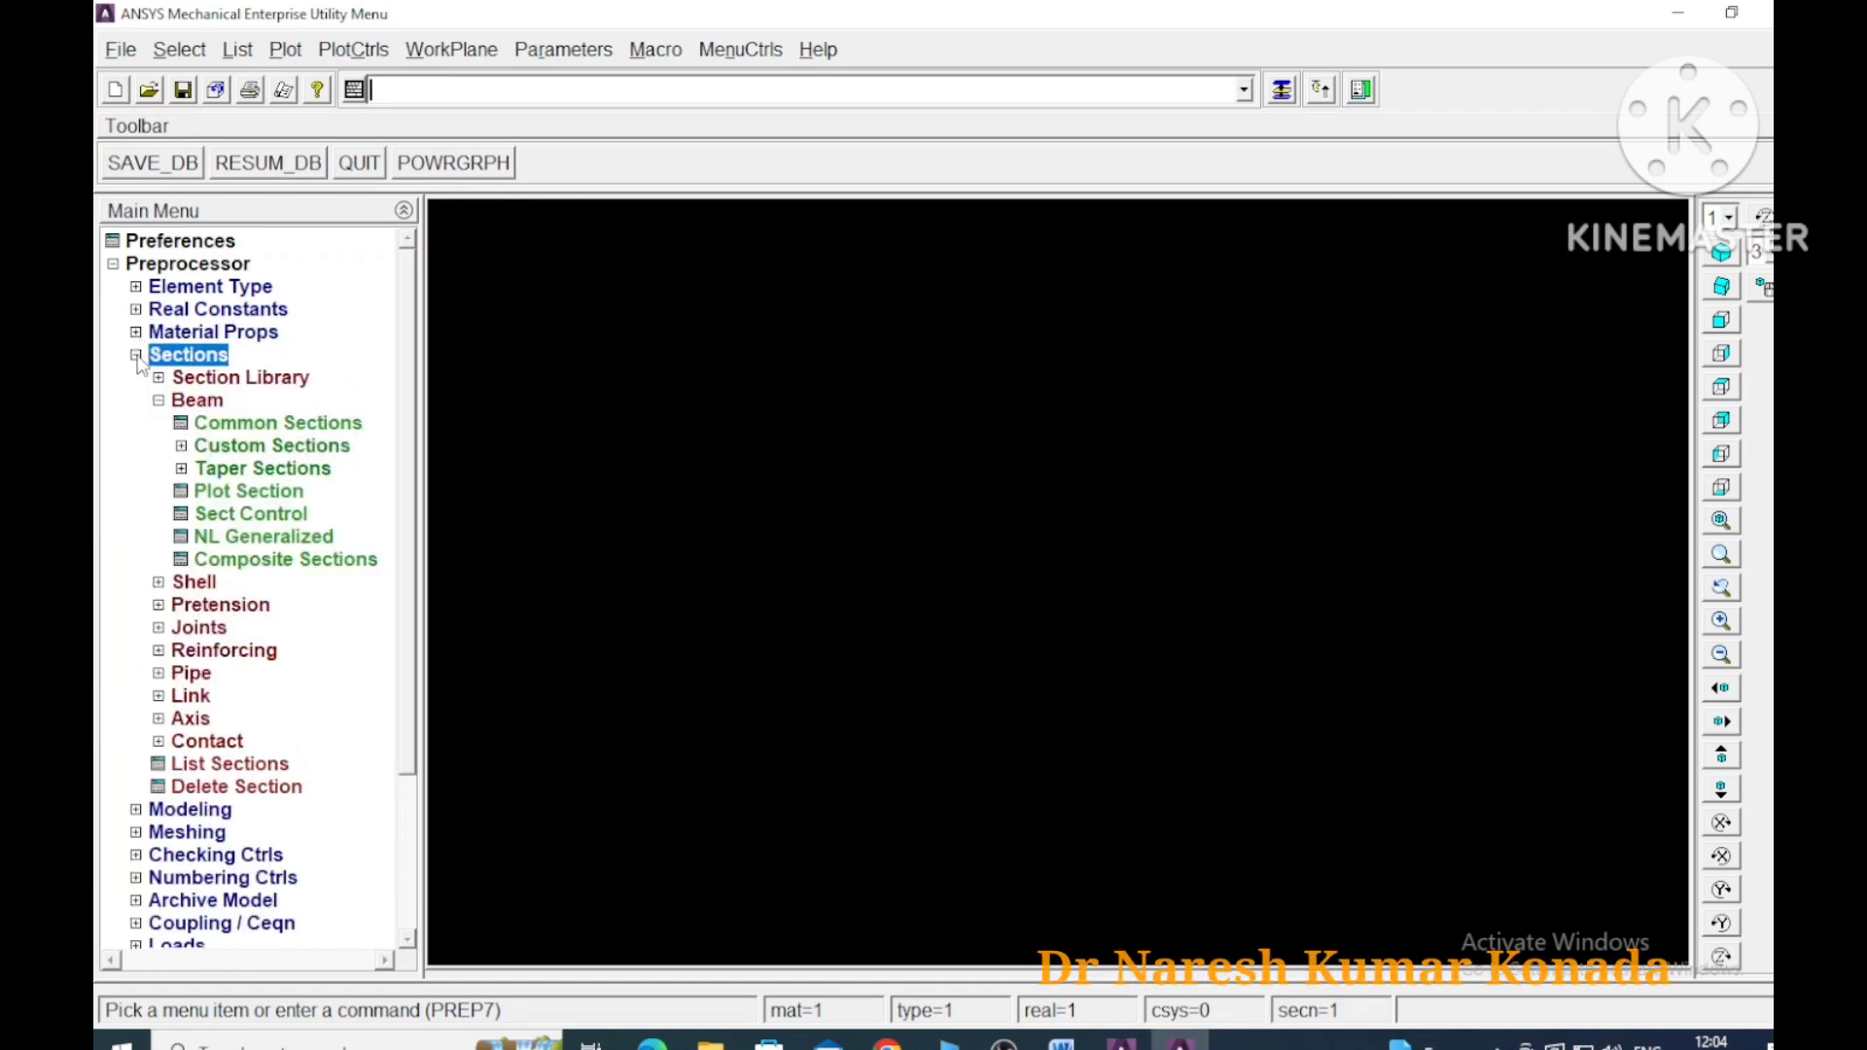
pyautogui.click(269, 426)
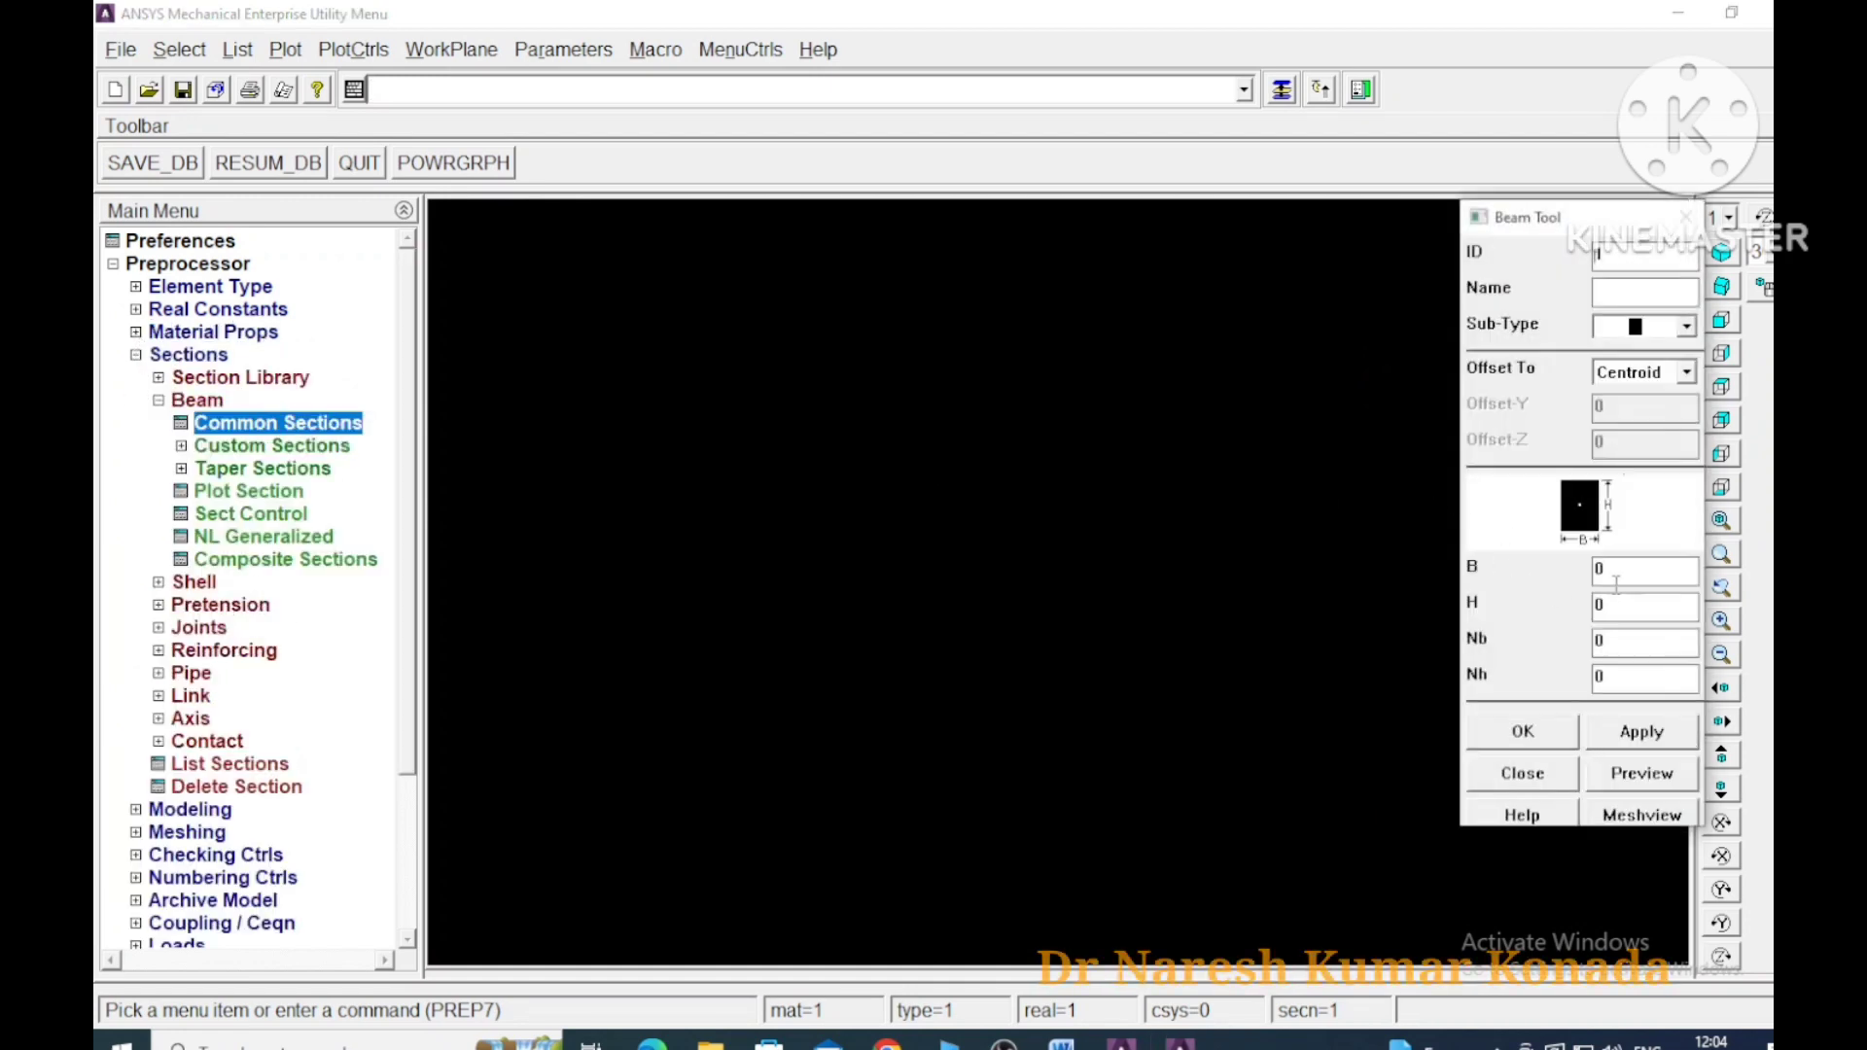
pyautogui.click(1062, 1043)
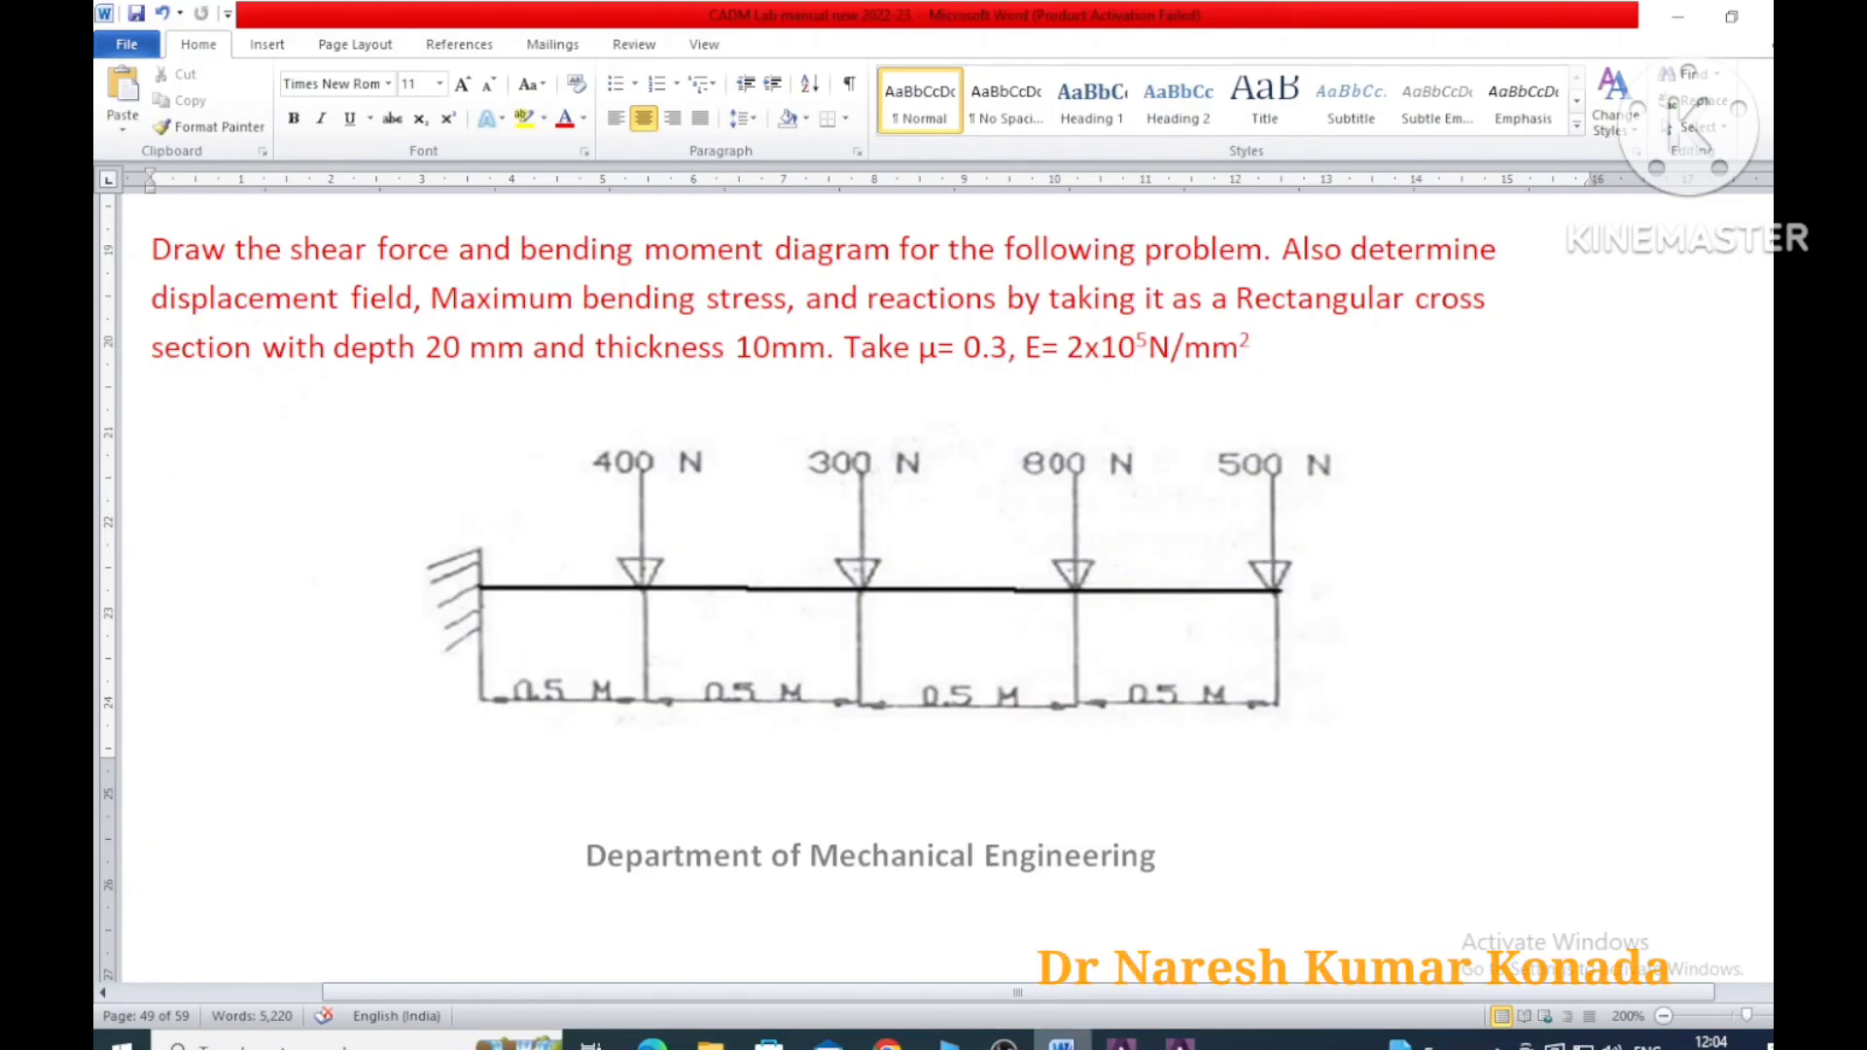
pyautogui.click(1062, 1044)
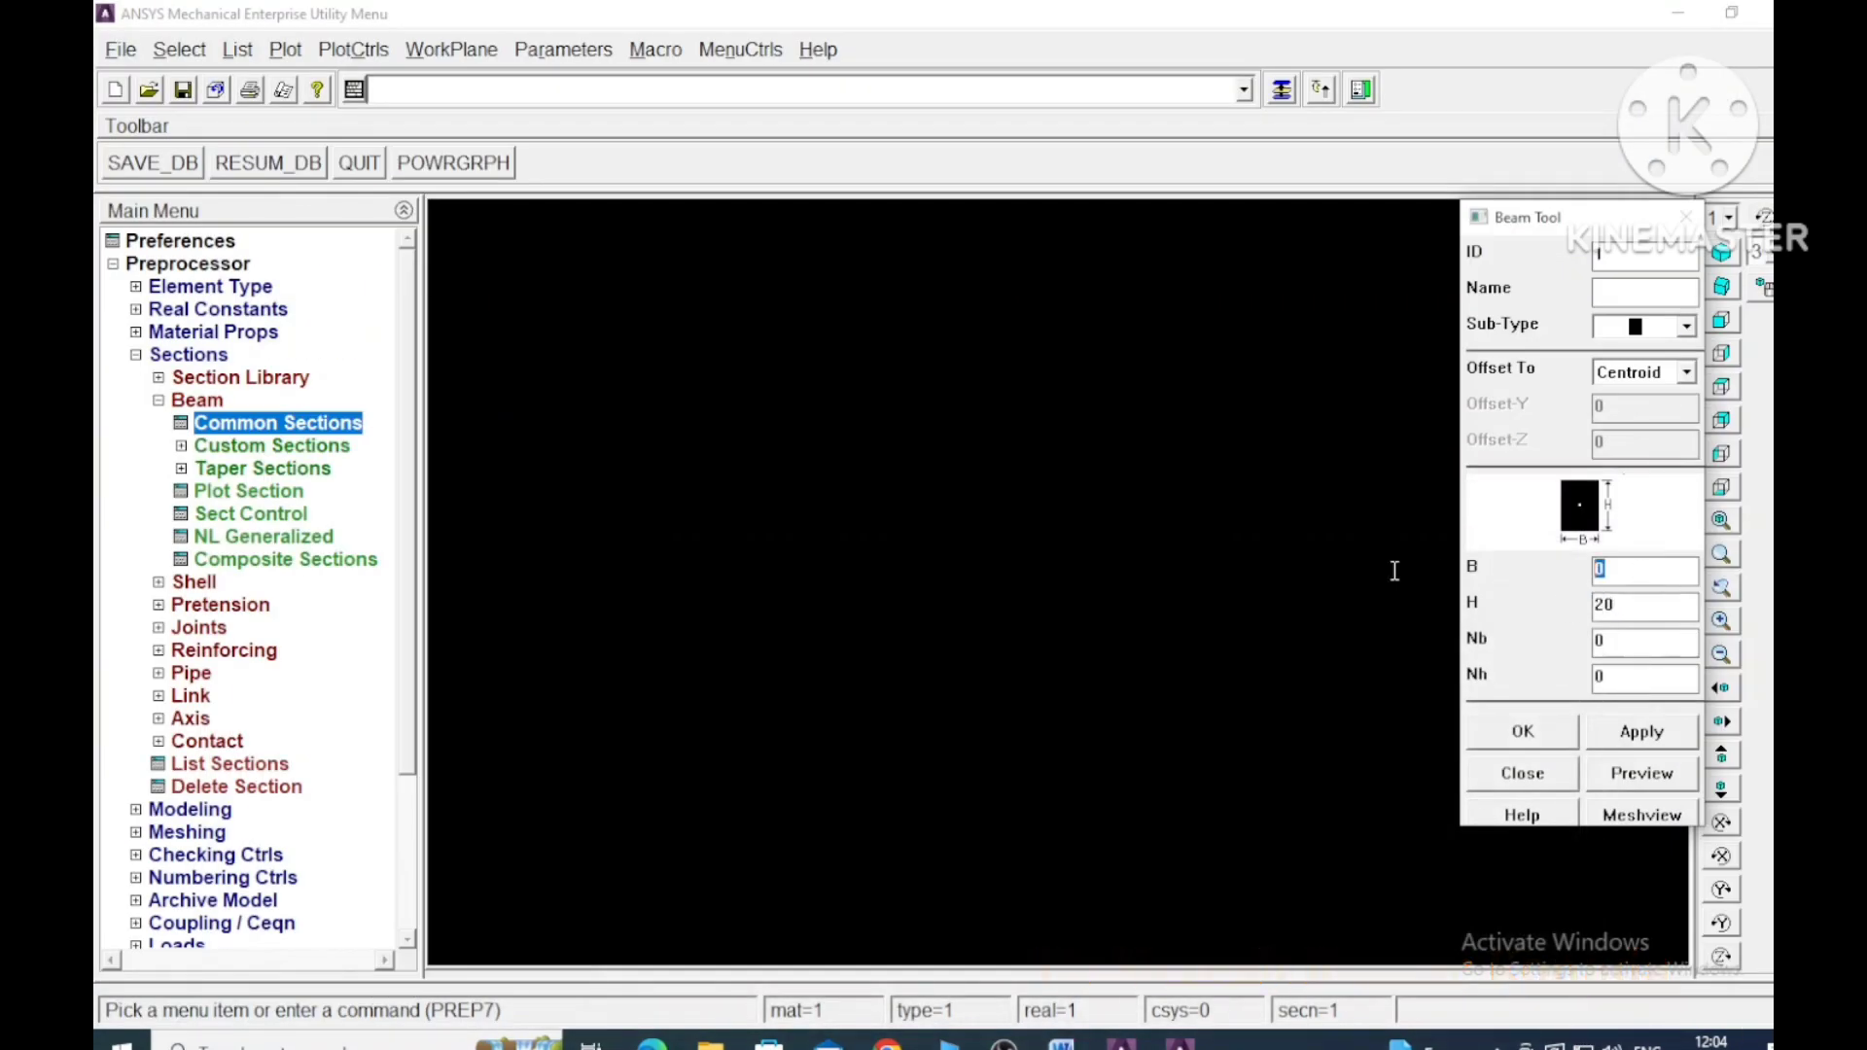
pyautogui.write('10')
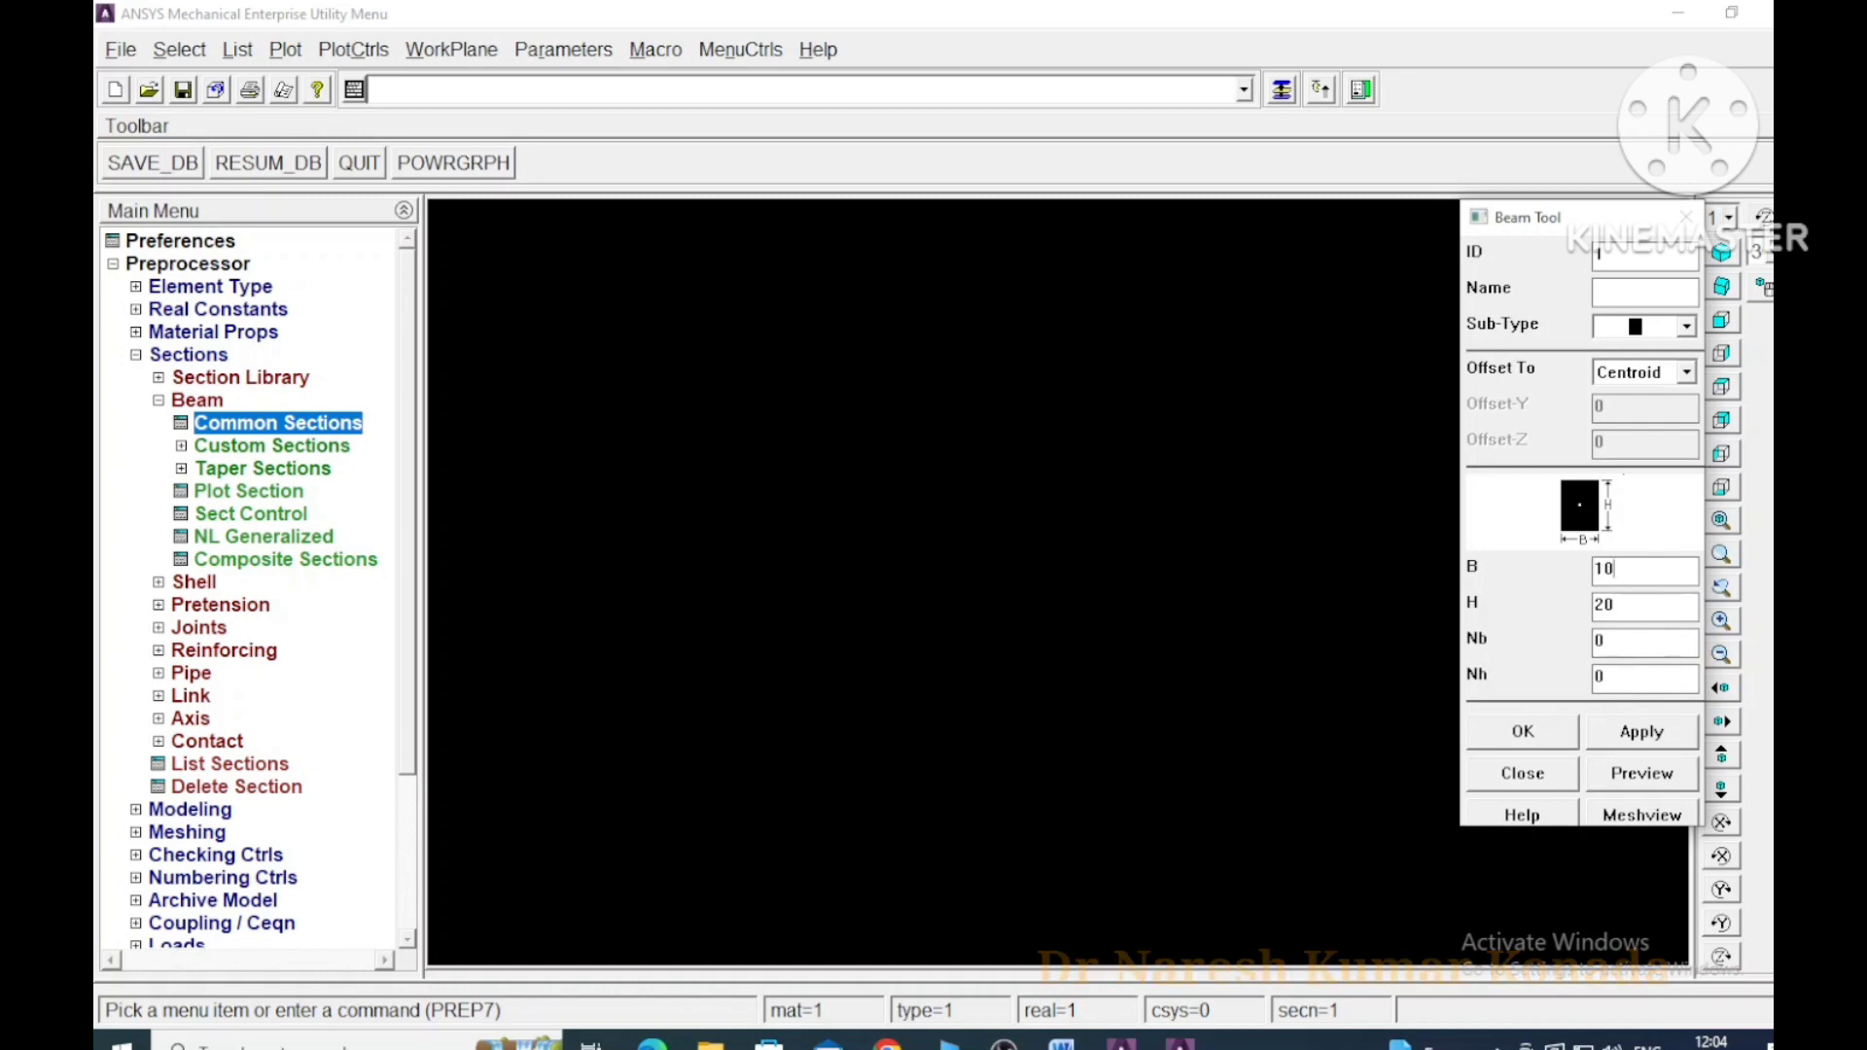
pyautogui.click(1522, 732)
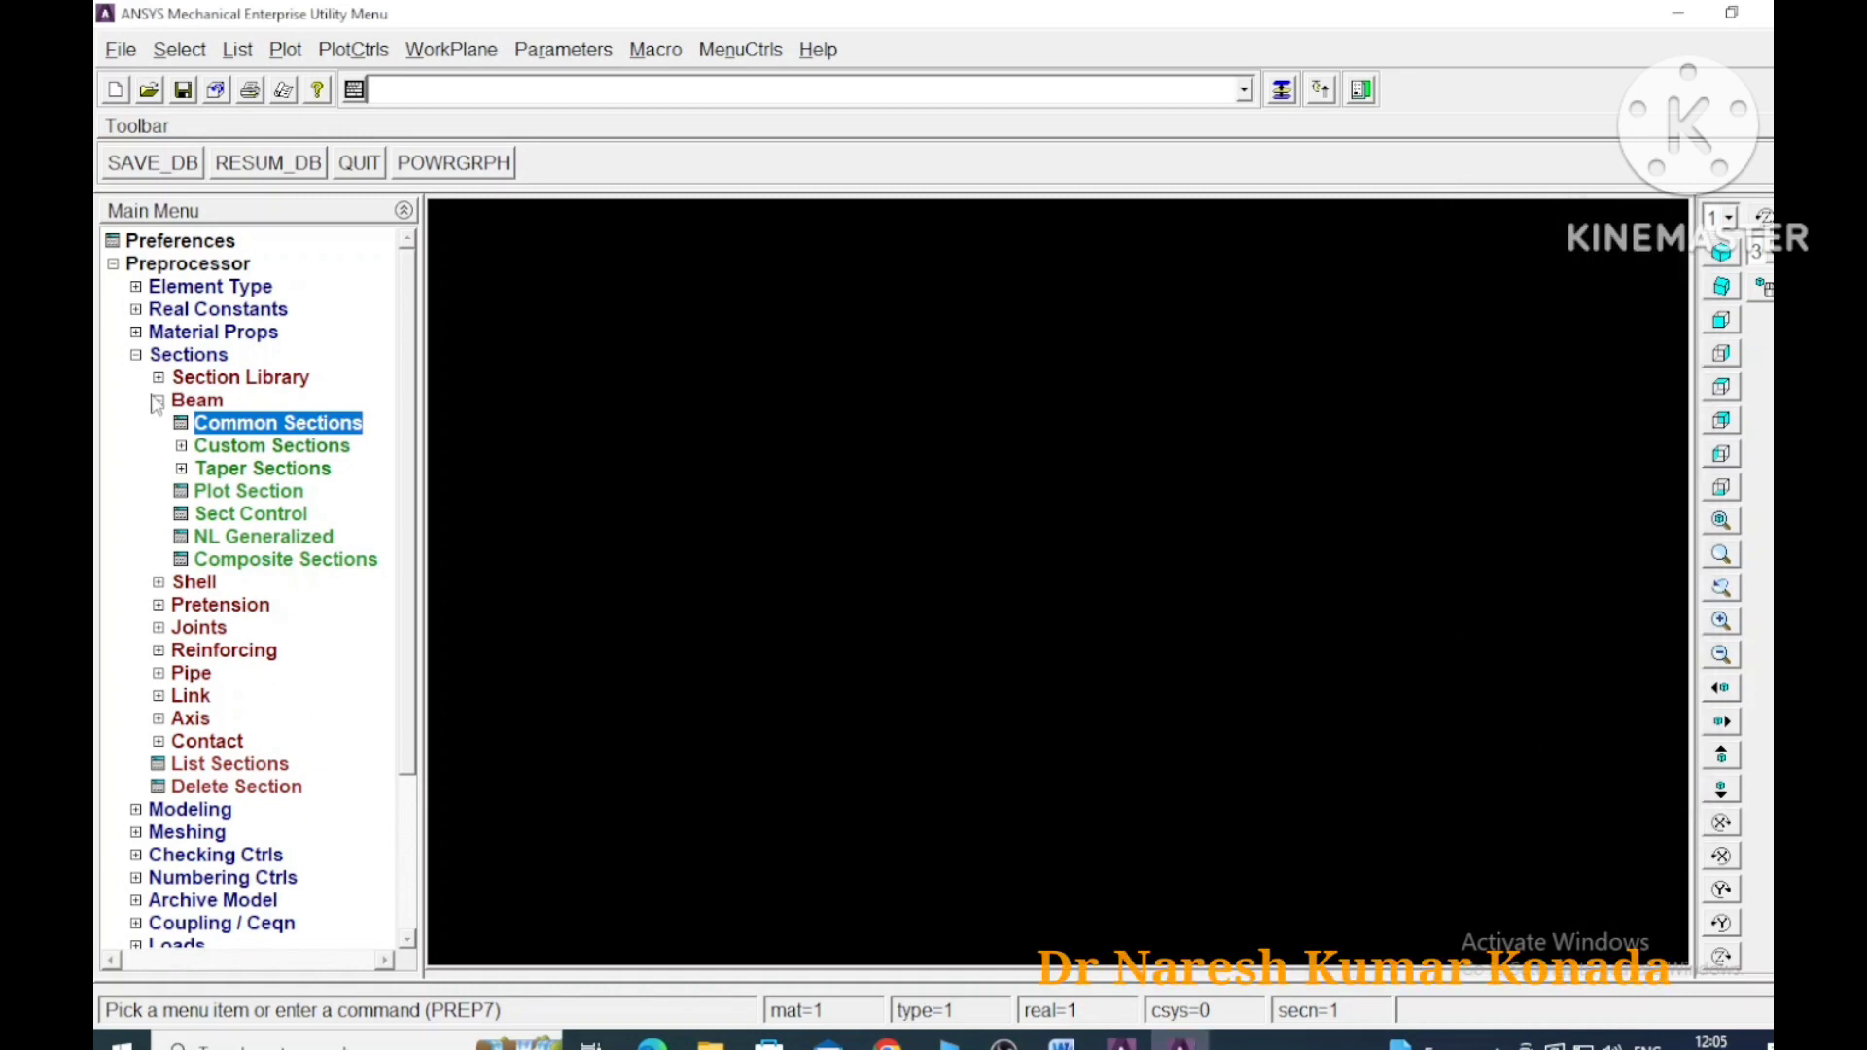
pyautogui.click(137, 354)
# Create keypoint 1 at the origin (0, 0, 0) in the active coordinate system
pyautogui.click(137, 378)
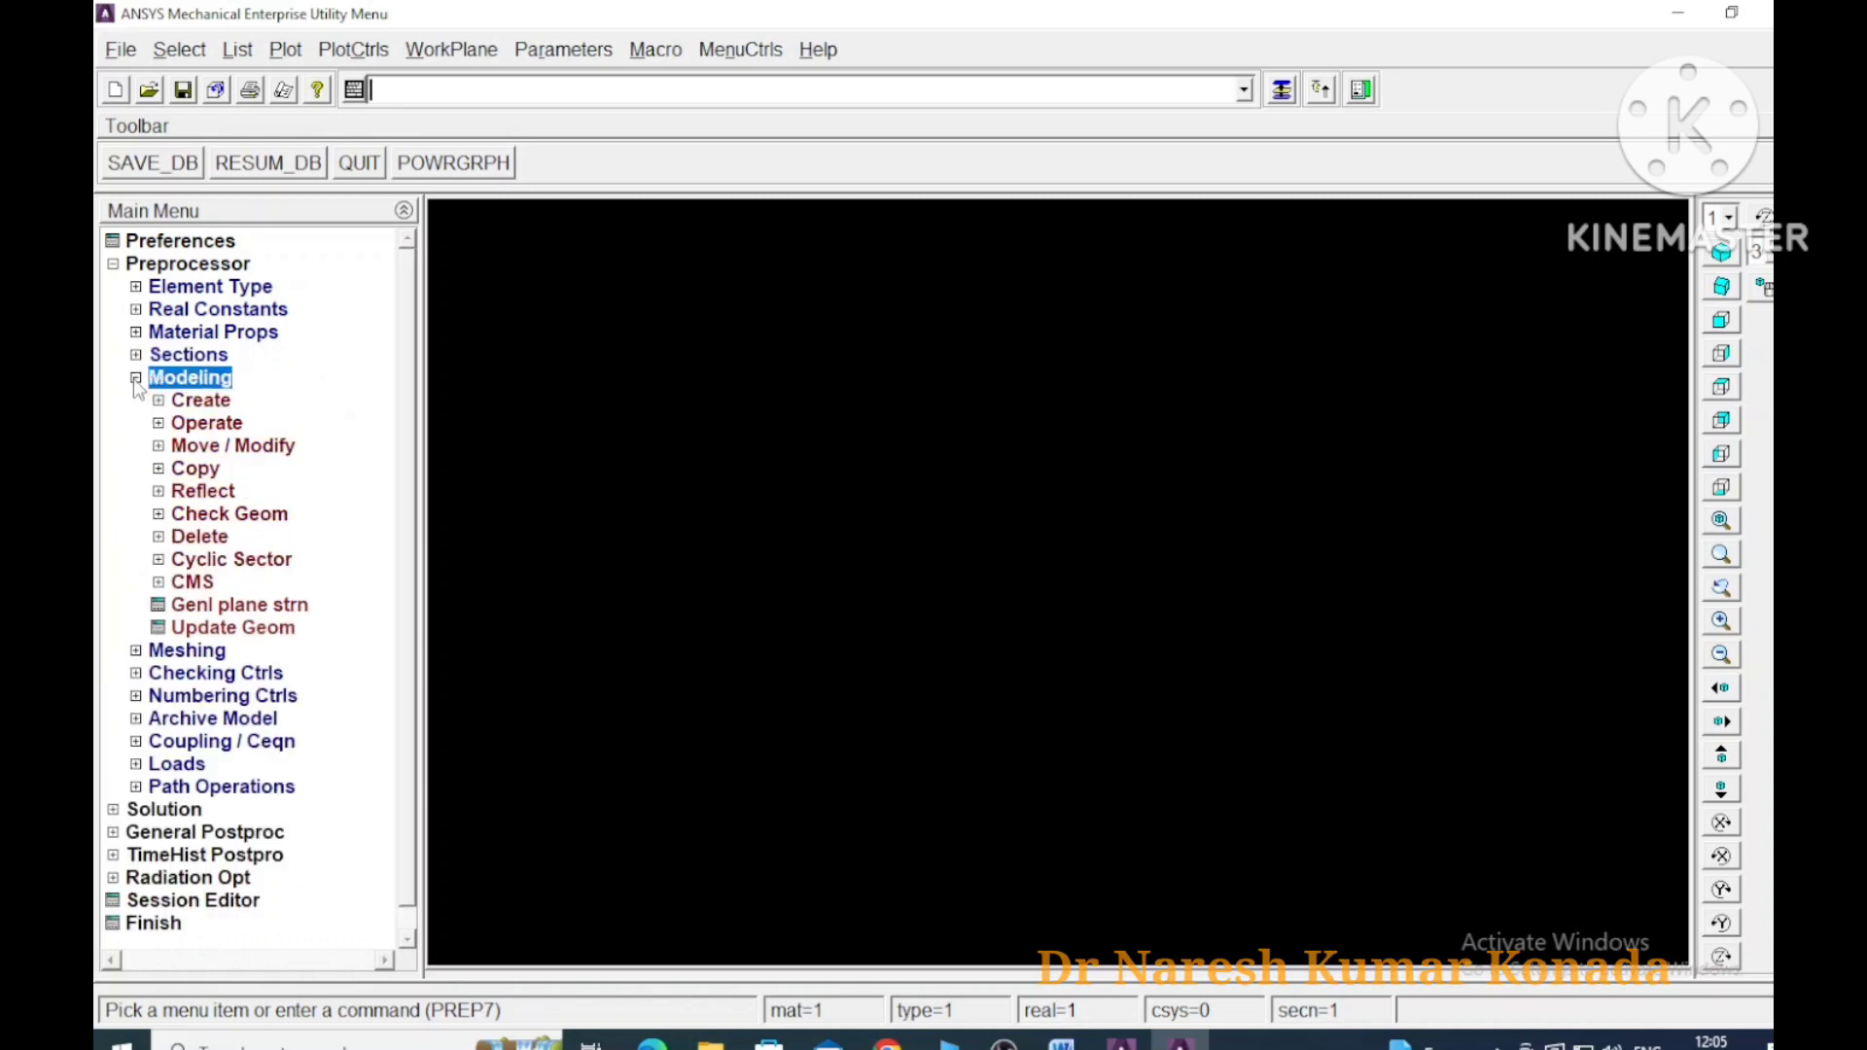
pyautogui.click(158, 400)
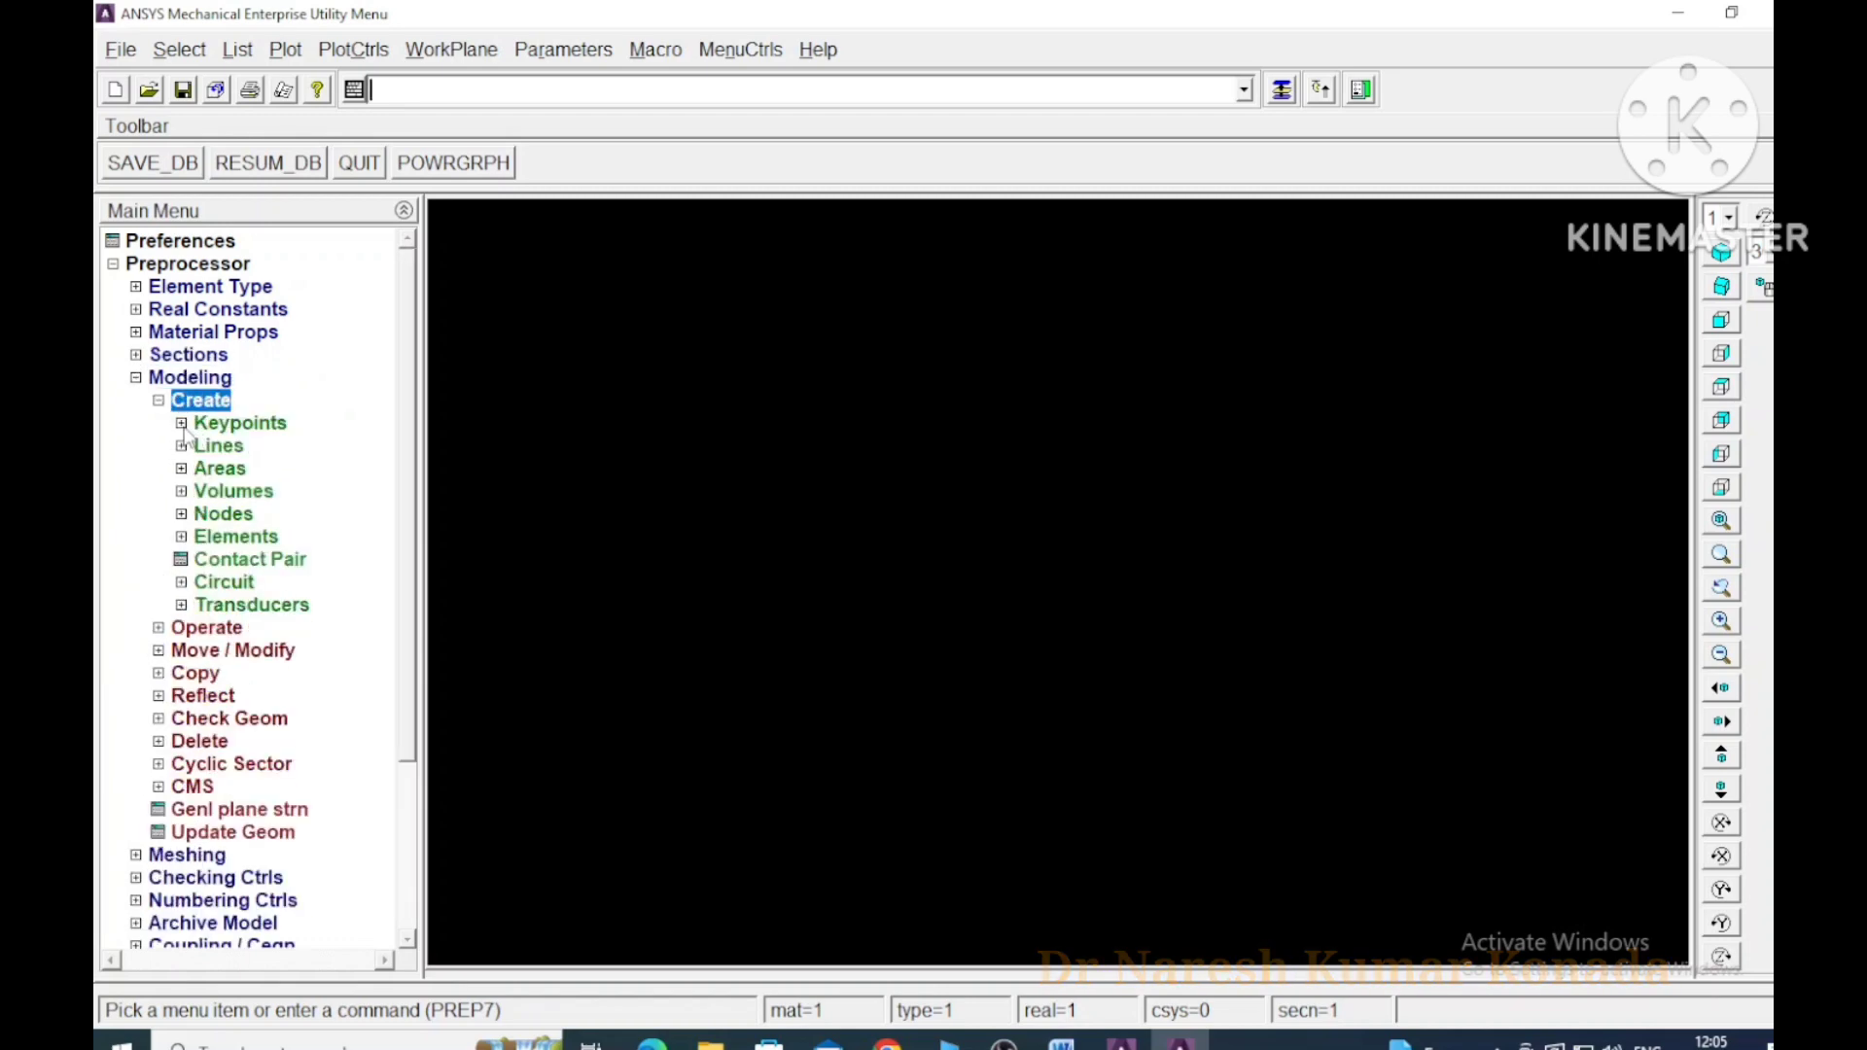
pyautogui.click(182, 423)
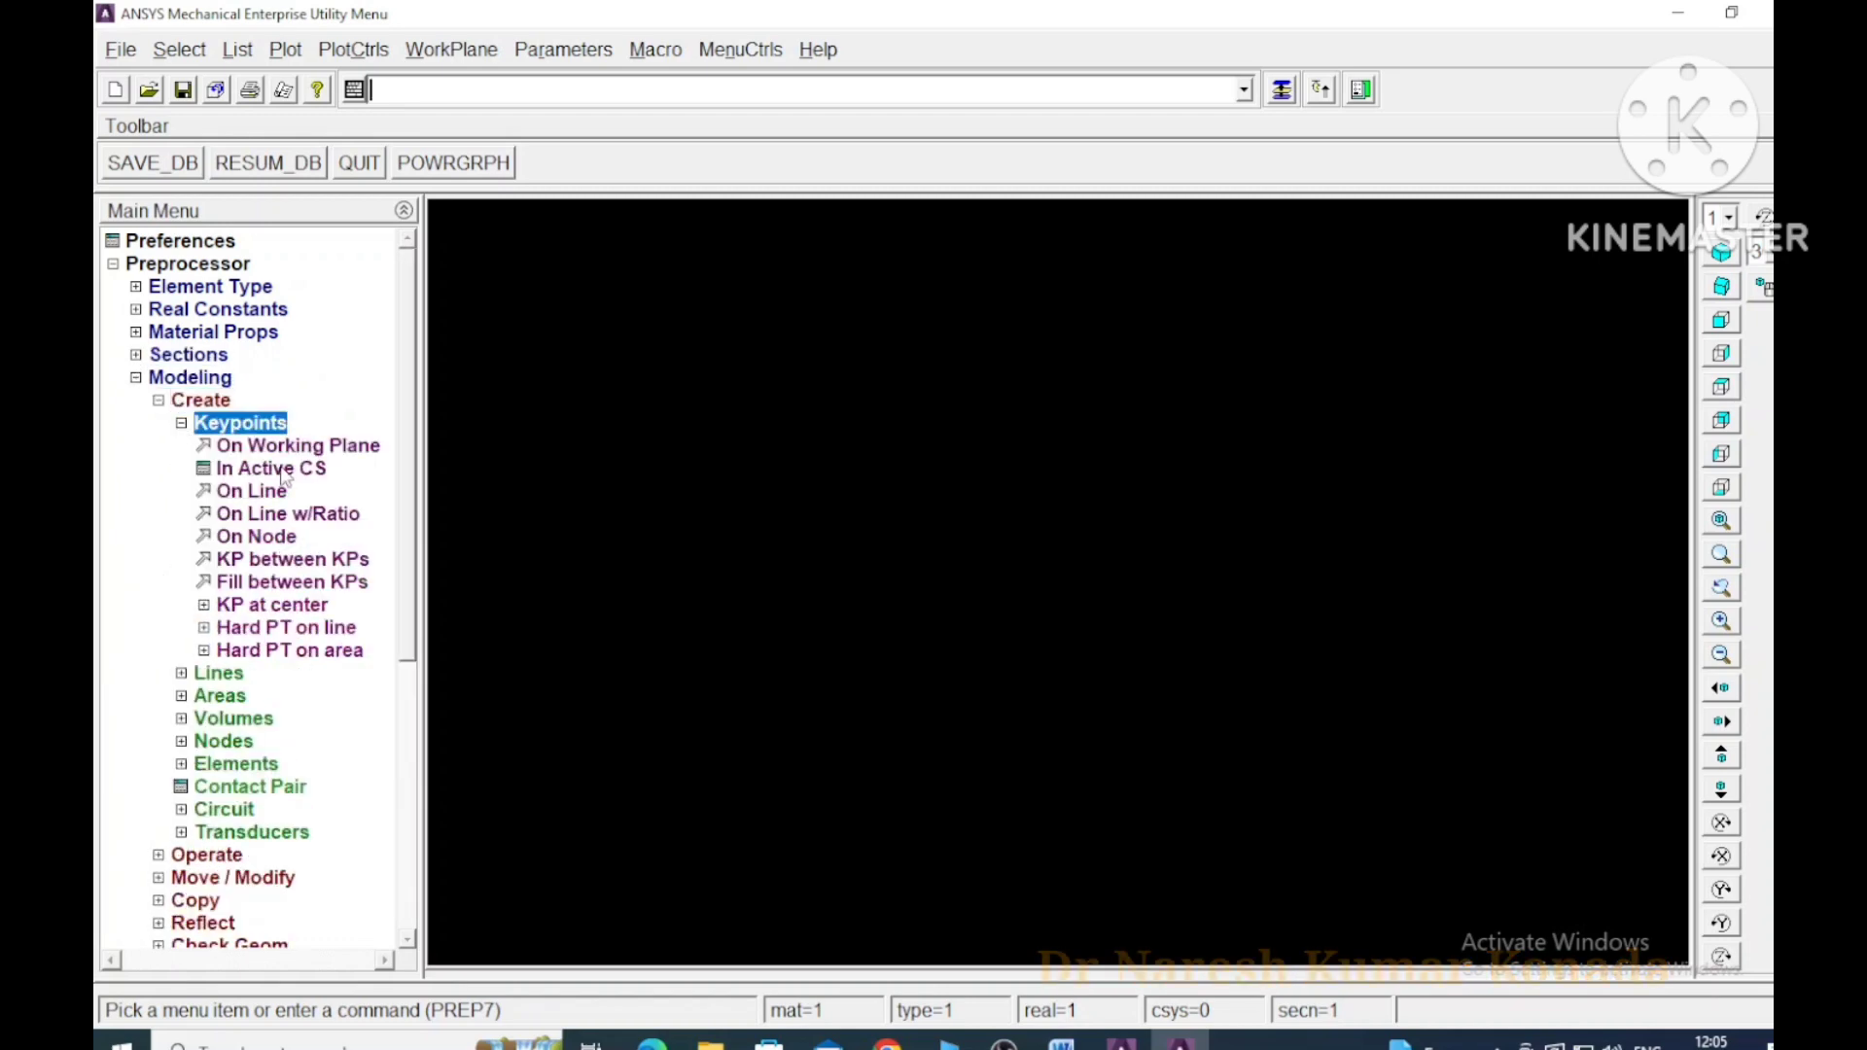
pyautogui.click(284, 471)
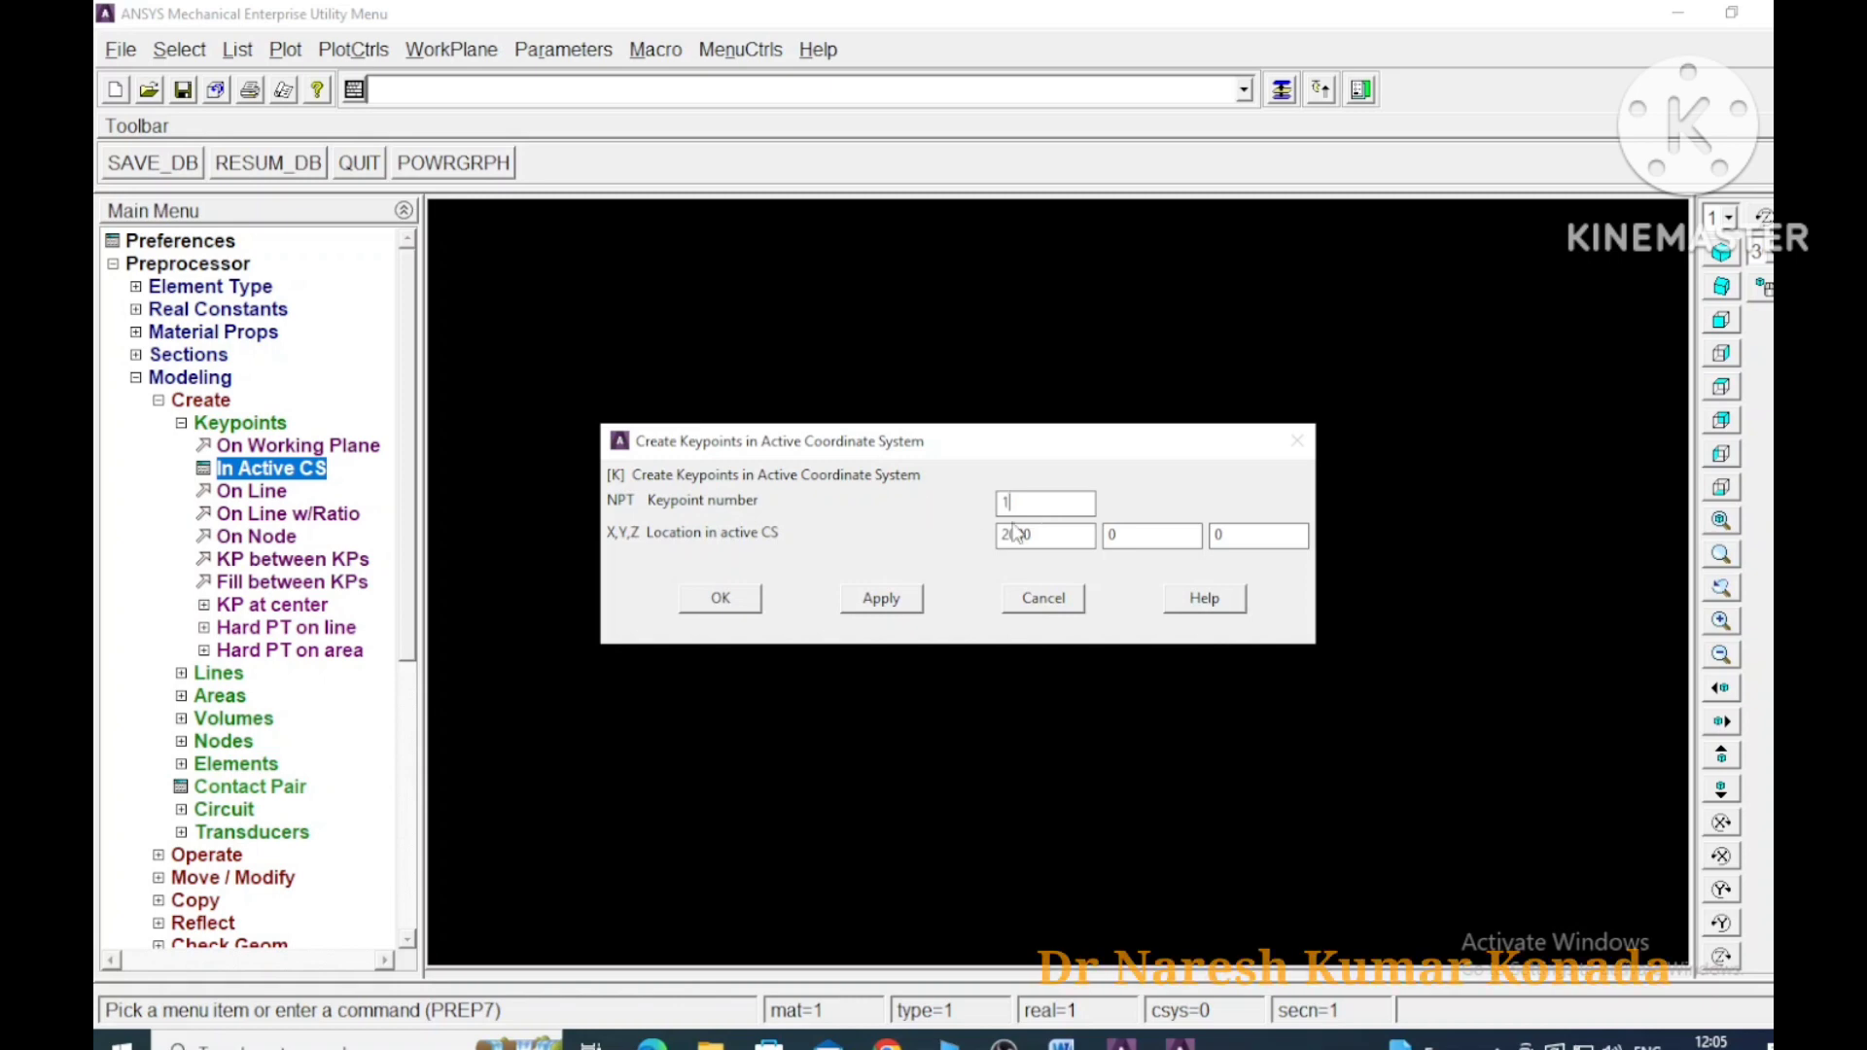
pyautogui.doubleClick(1014, 533)
pyautogui.write('0')
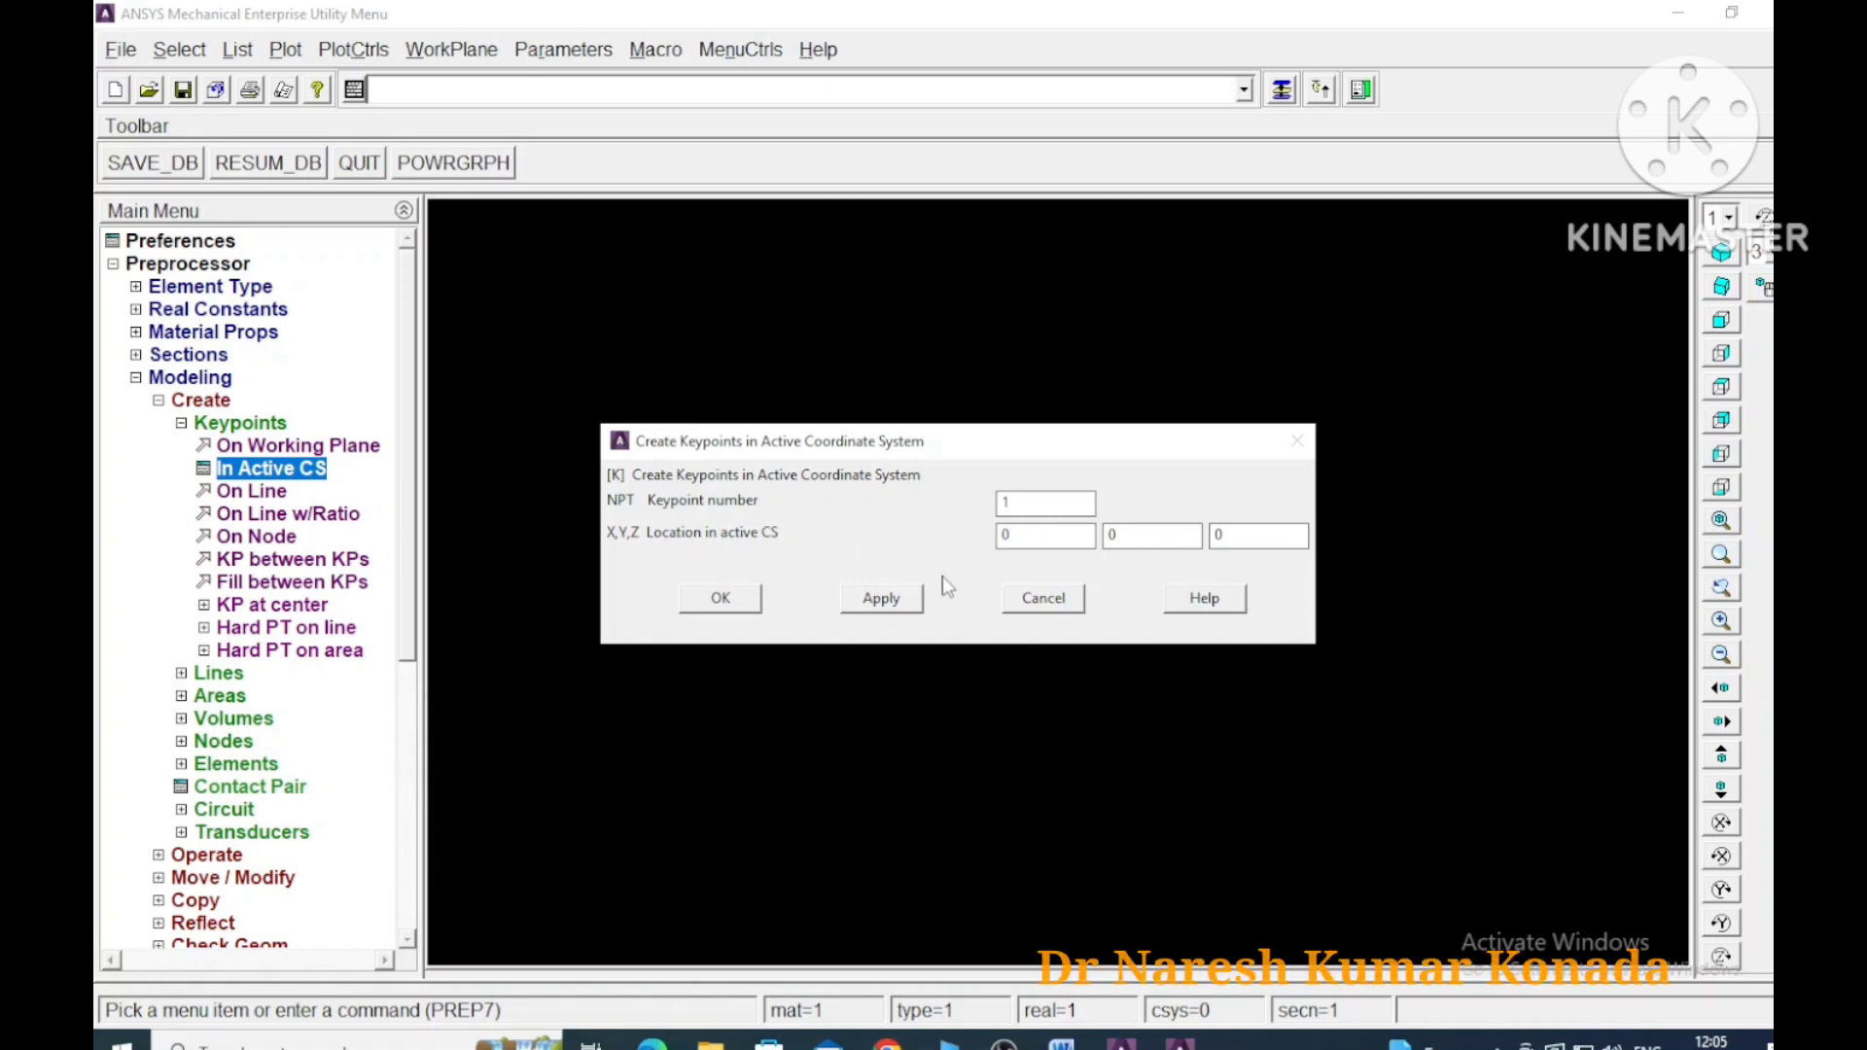
pyautogui.click(889, 598)
# Create keypoint 2 at 500, 0, 0 in the active coordinate system
pyautogui.click(1062, 1043)
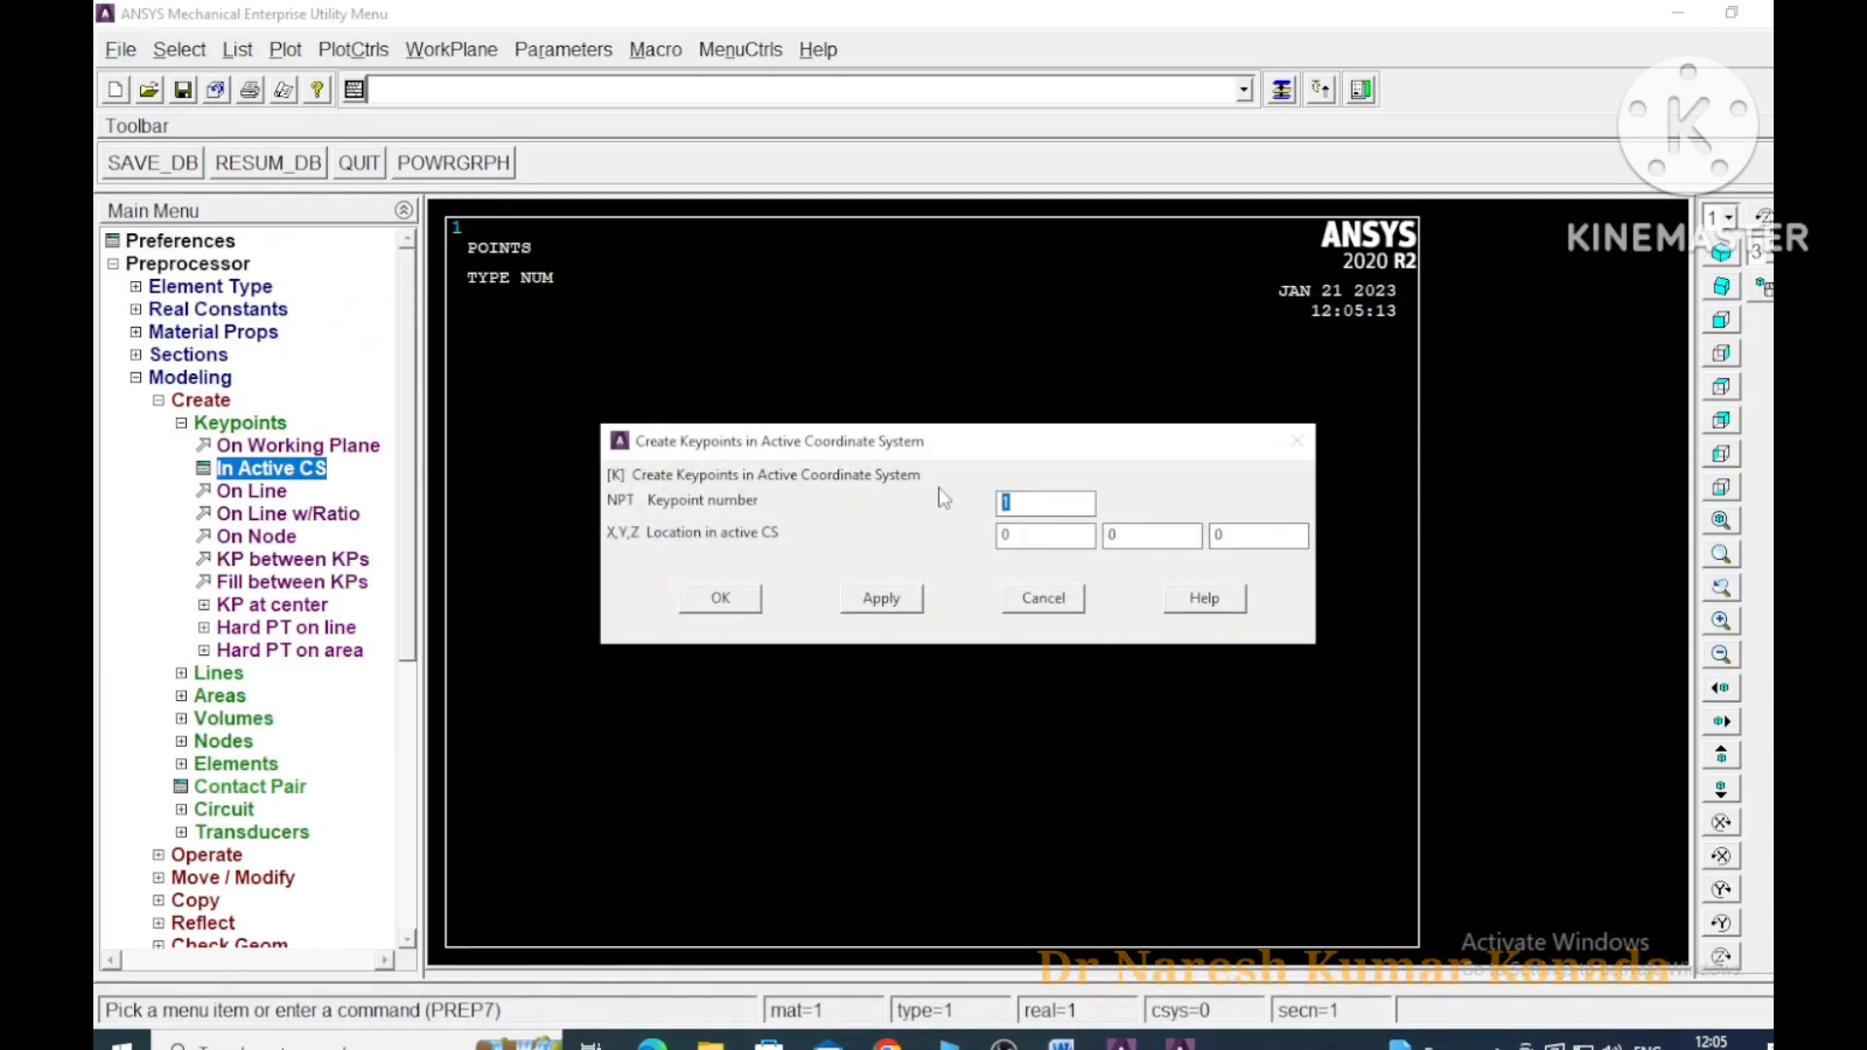
pyautogui.write('2')
pyautogui.press('Tab')
pyautogui.write('500')
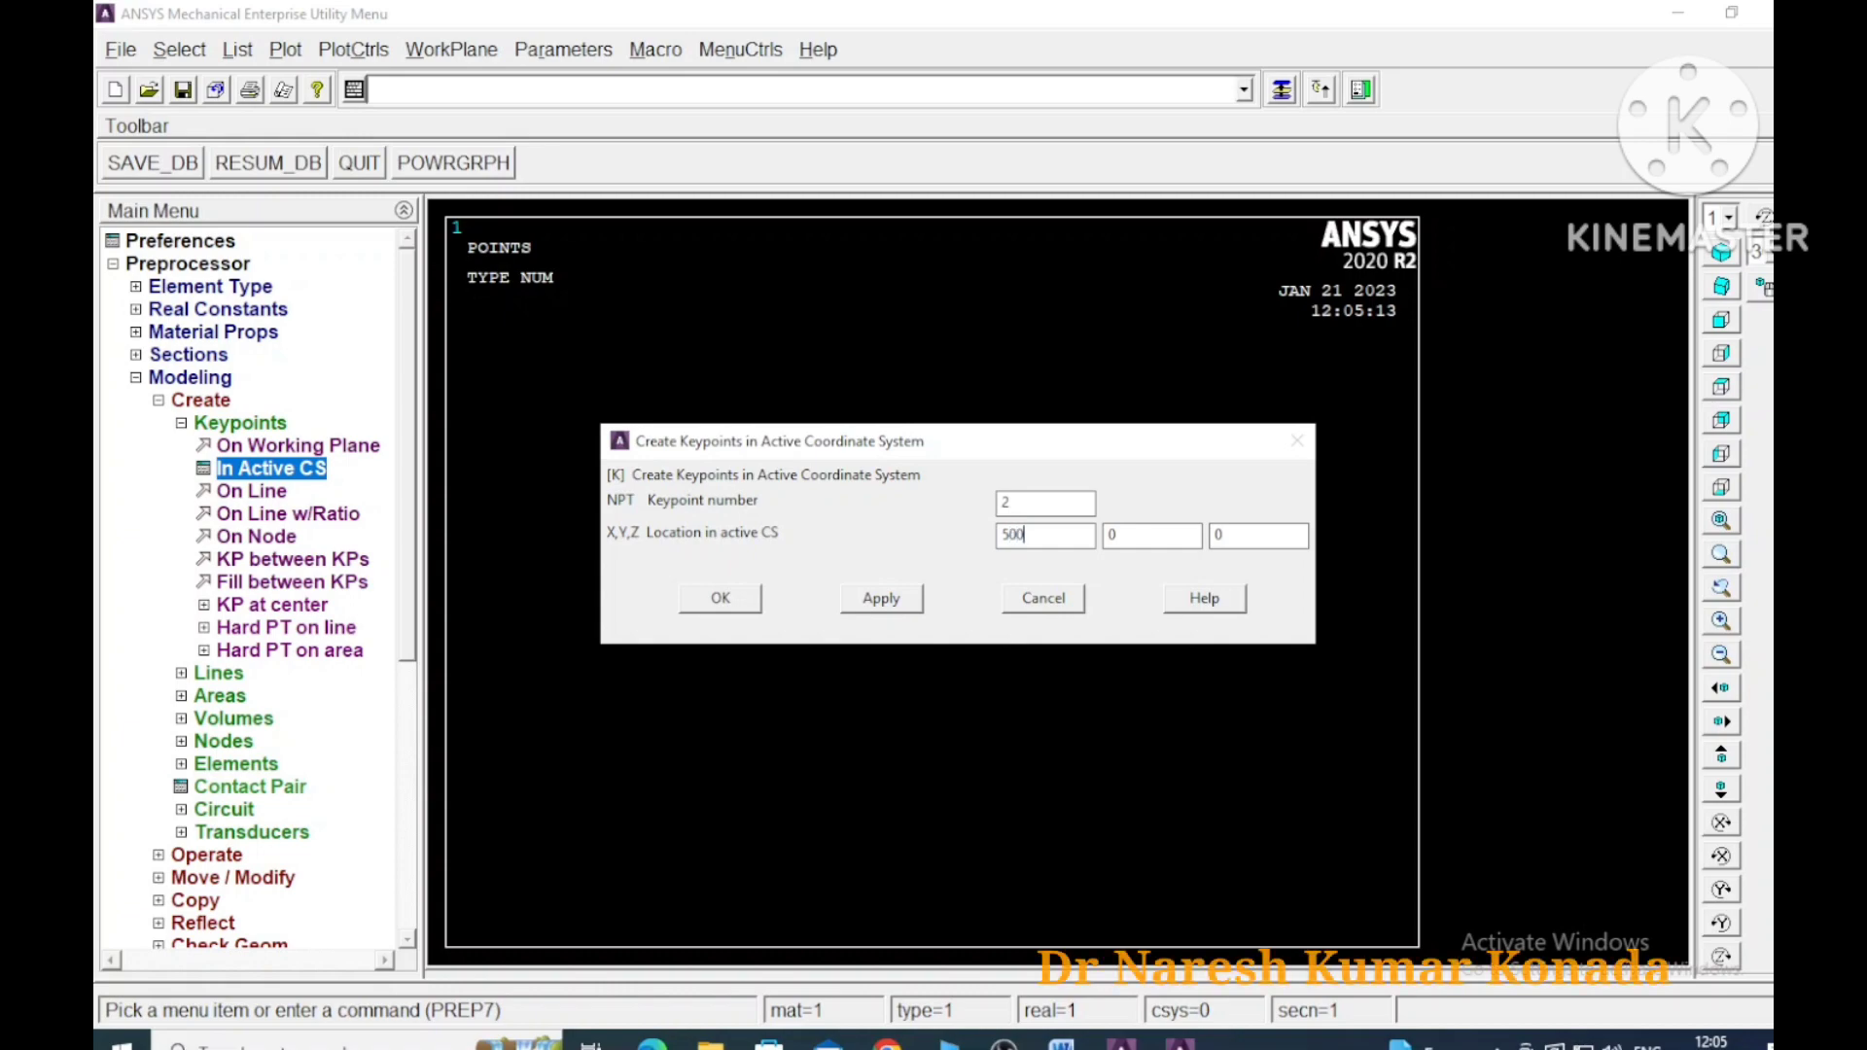
pyautogui.click(880, 597)
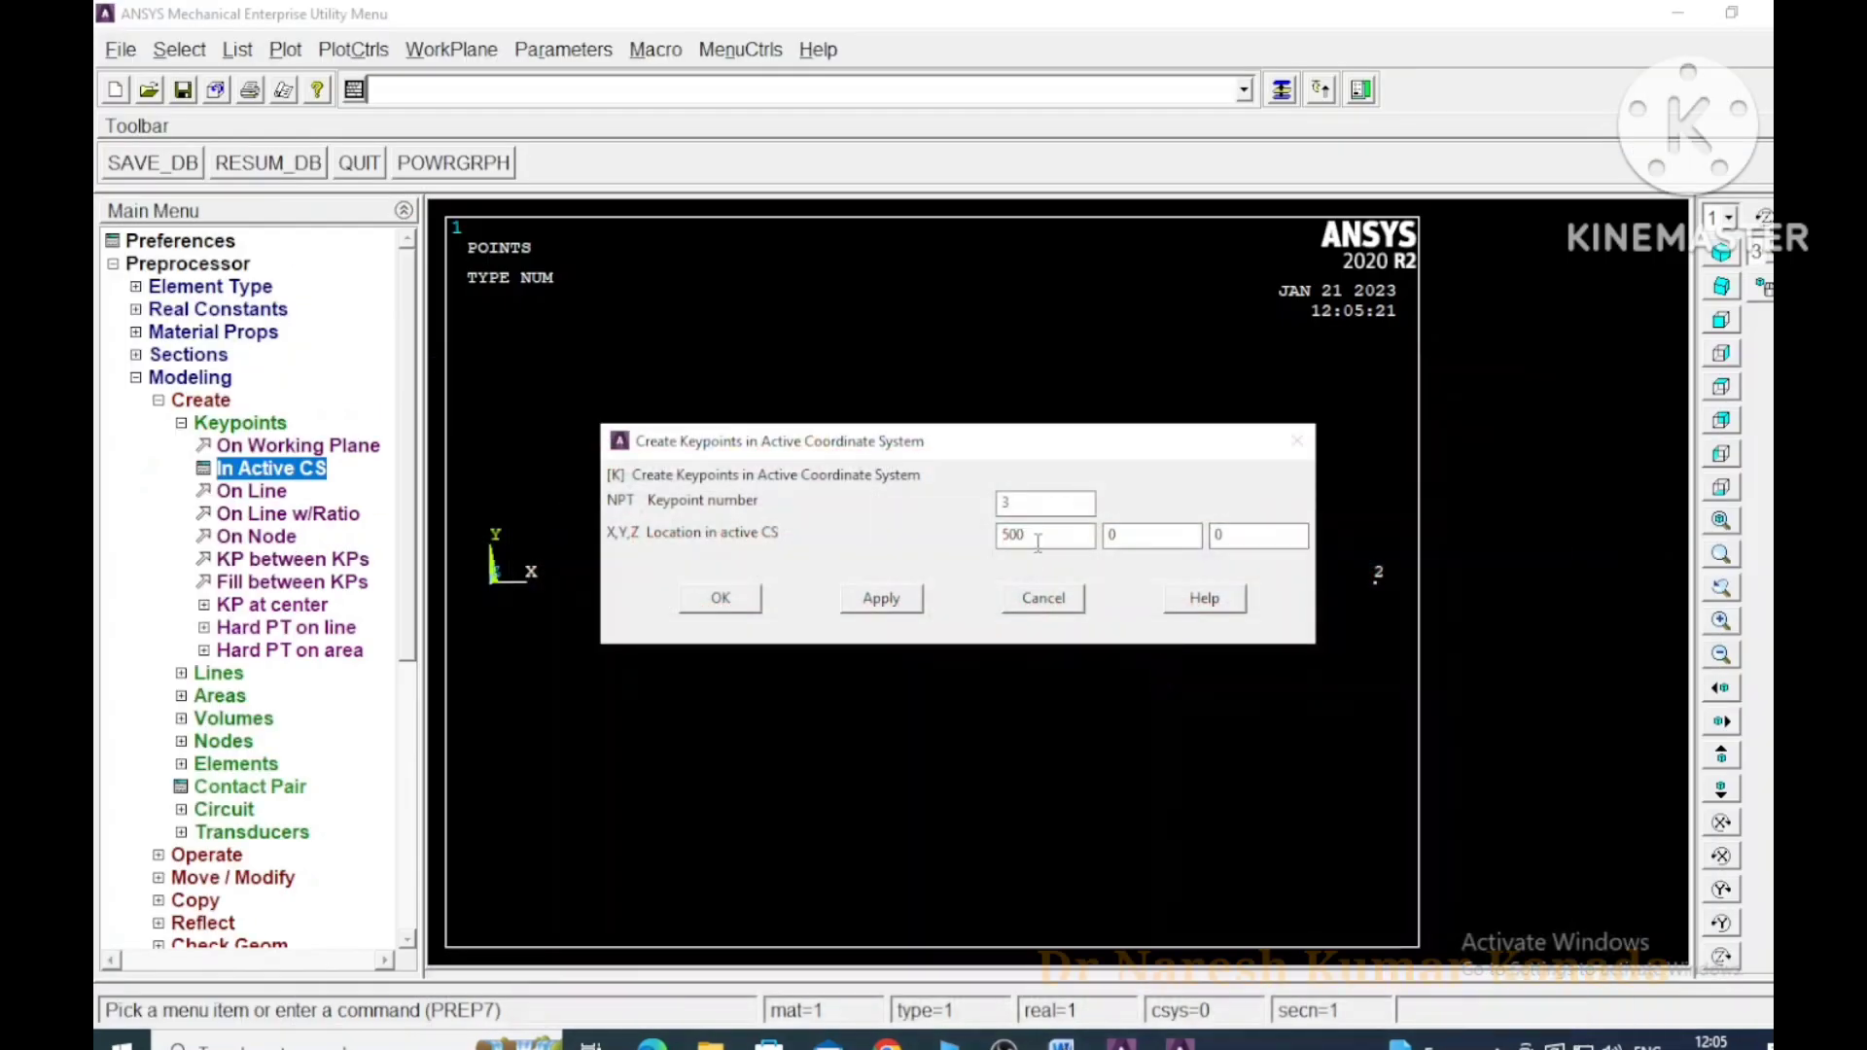
# Create keypoint 3 at 1000, 0, 0 and keypoint 4 at 1500, 0, 0
pyautogui.doubleClick(1039, 536)
pyautogui.write('1000')
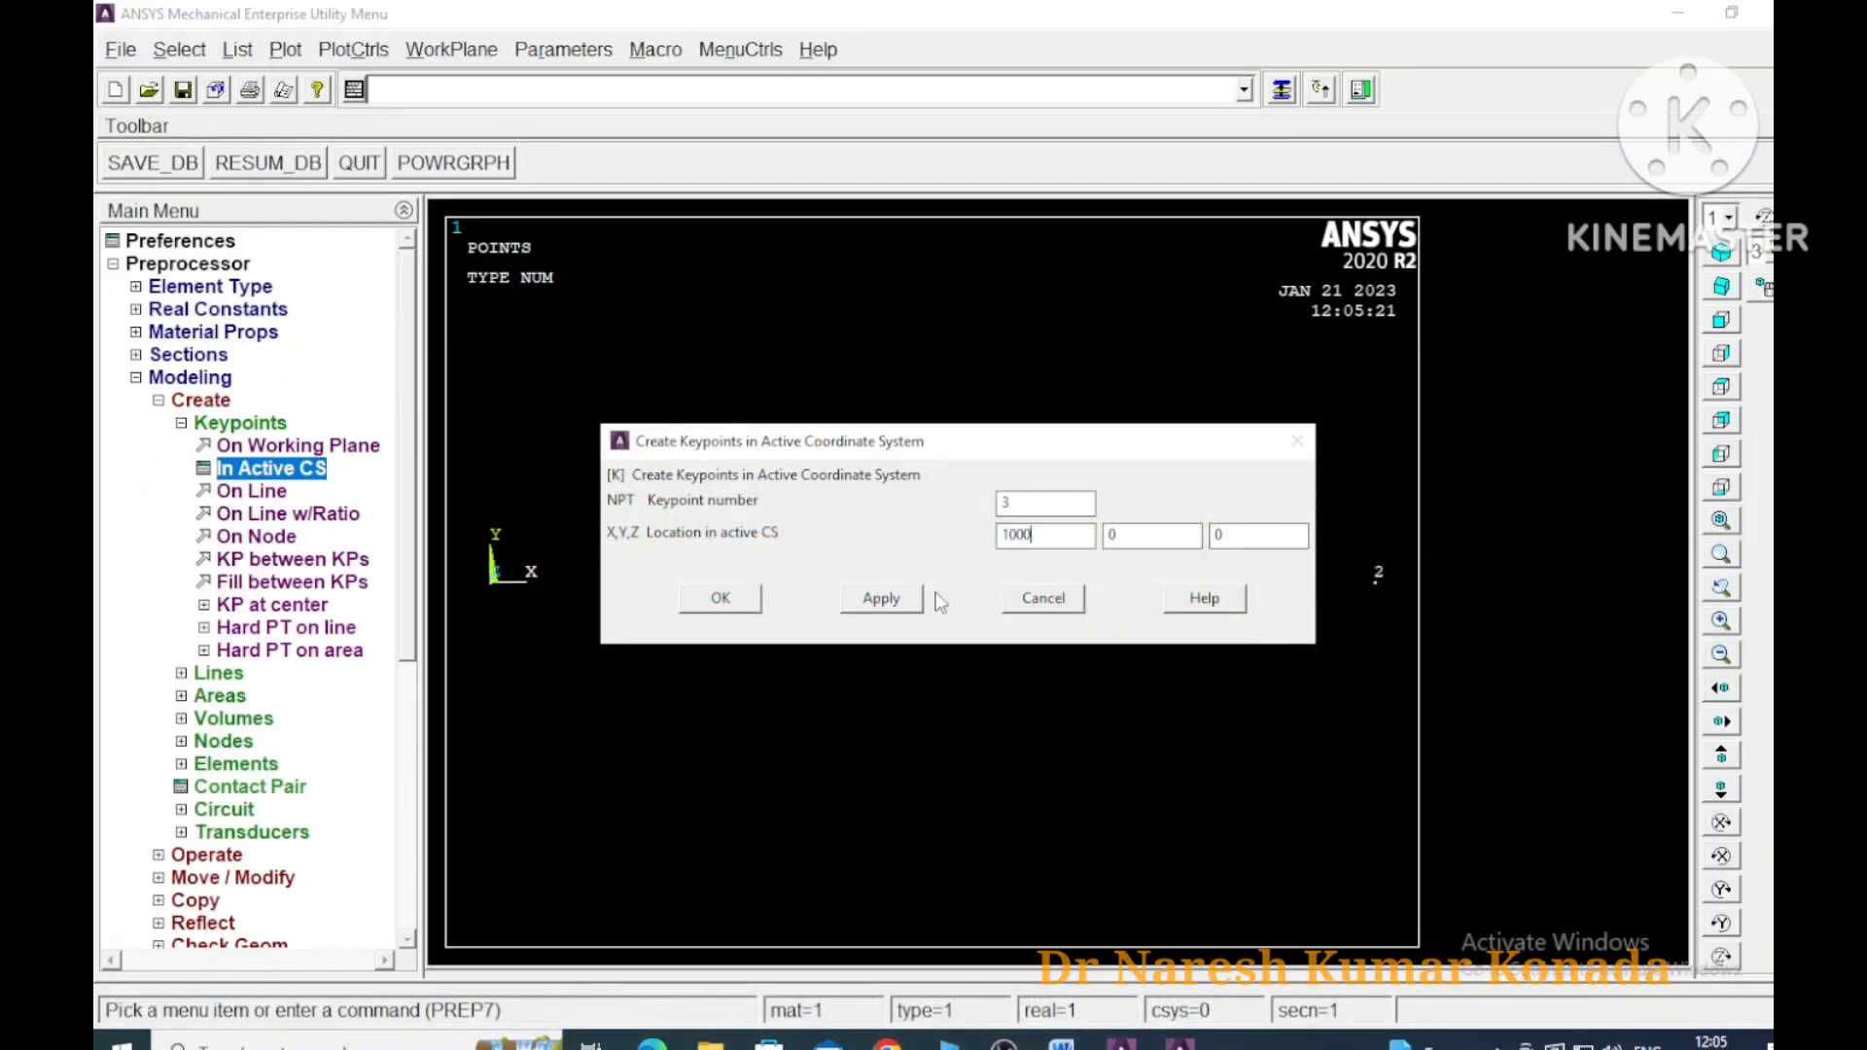
pyautogui.click(879, 599)
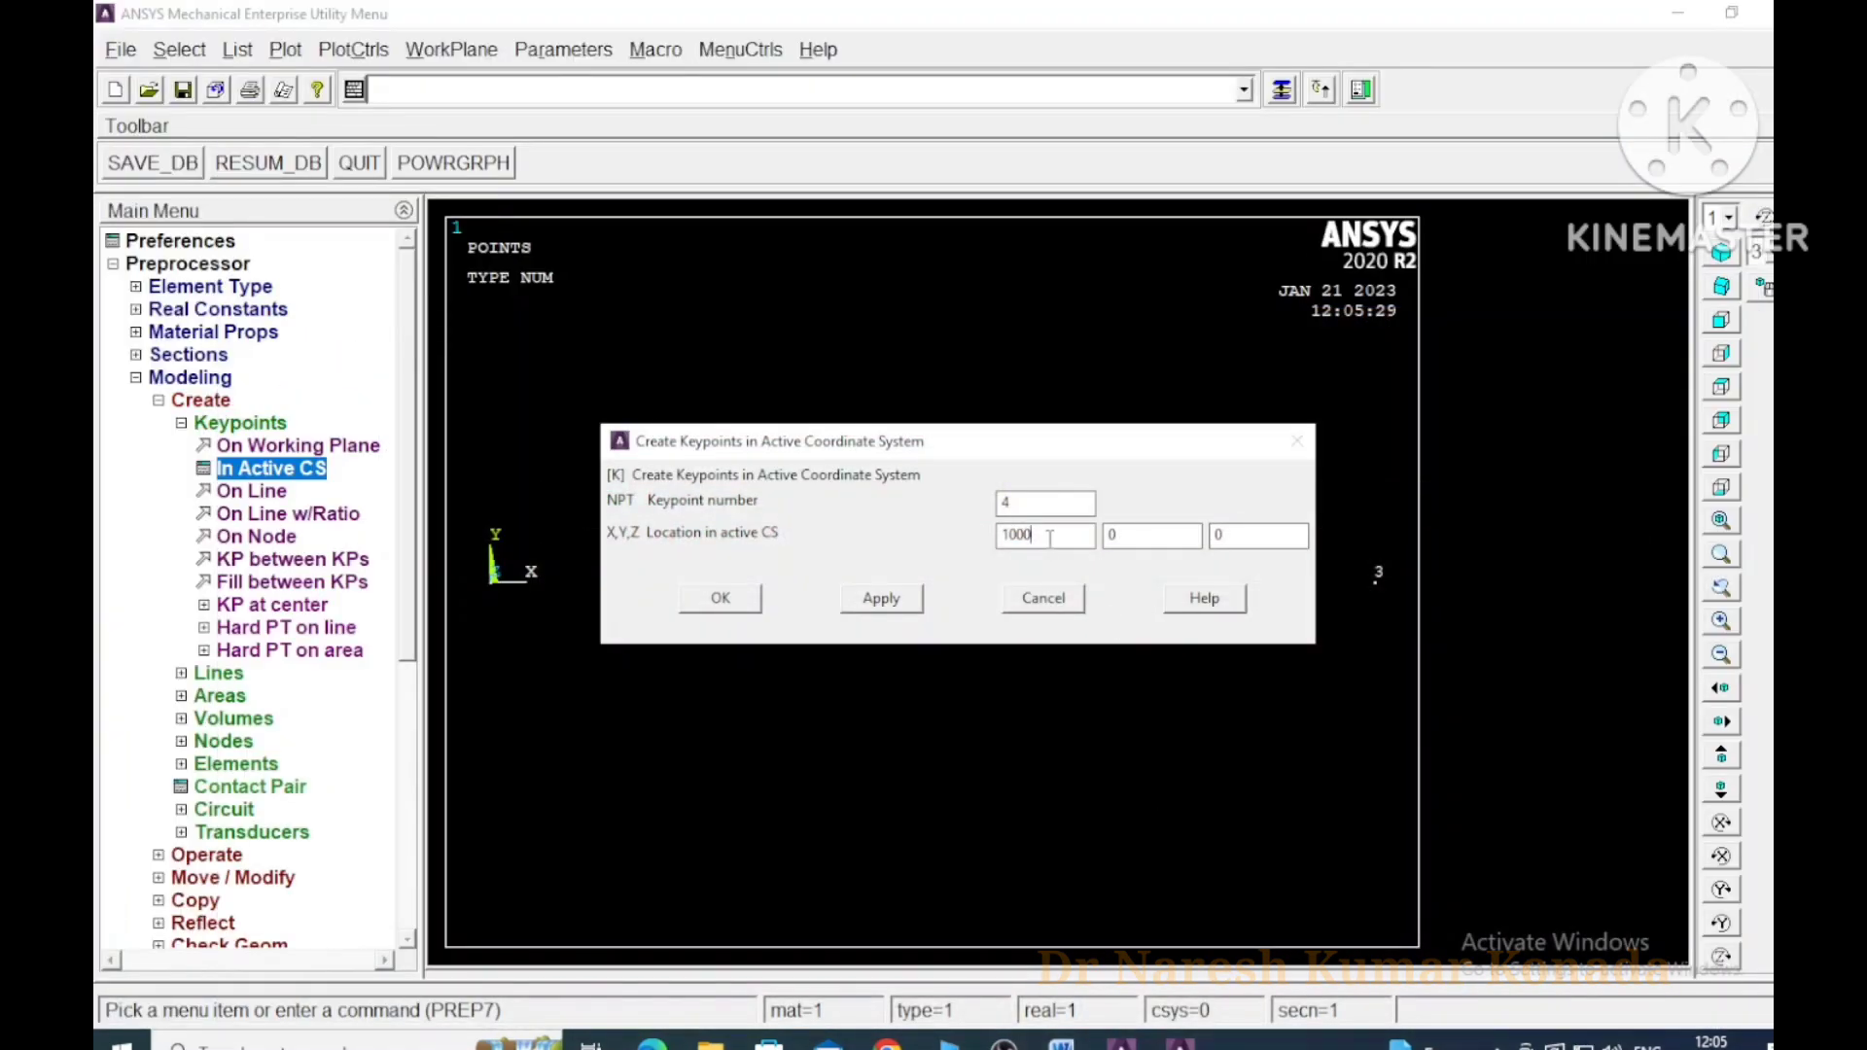
pyautogui.doubleClick(1045, 537)
pyautogui.write('1500')
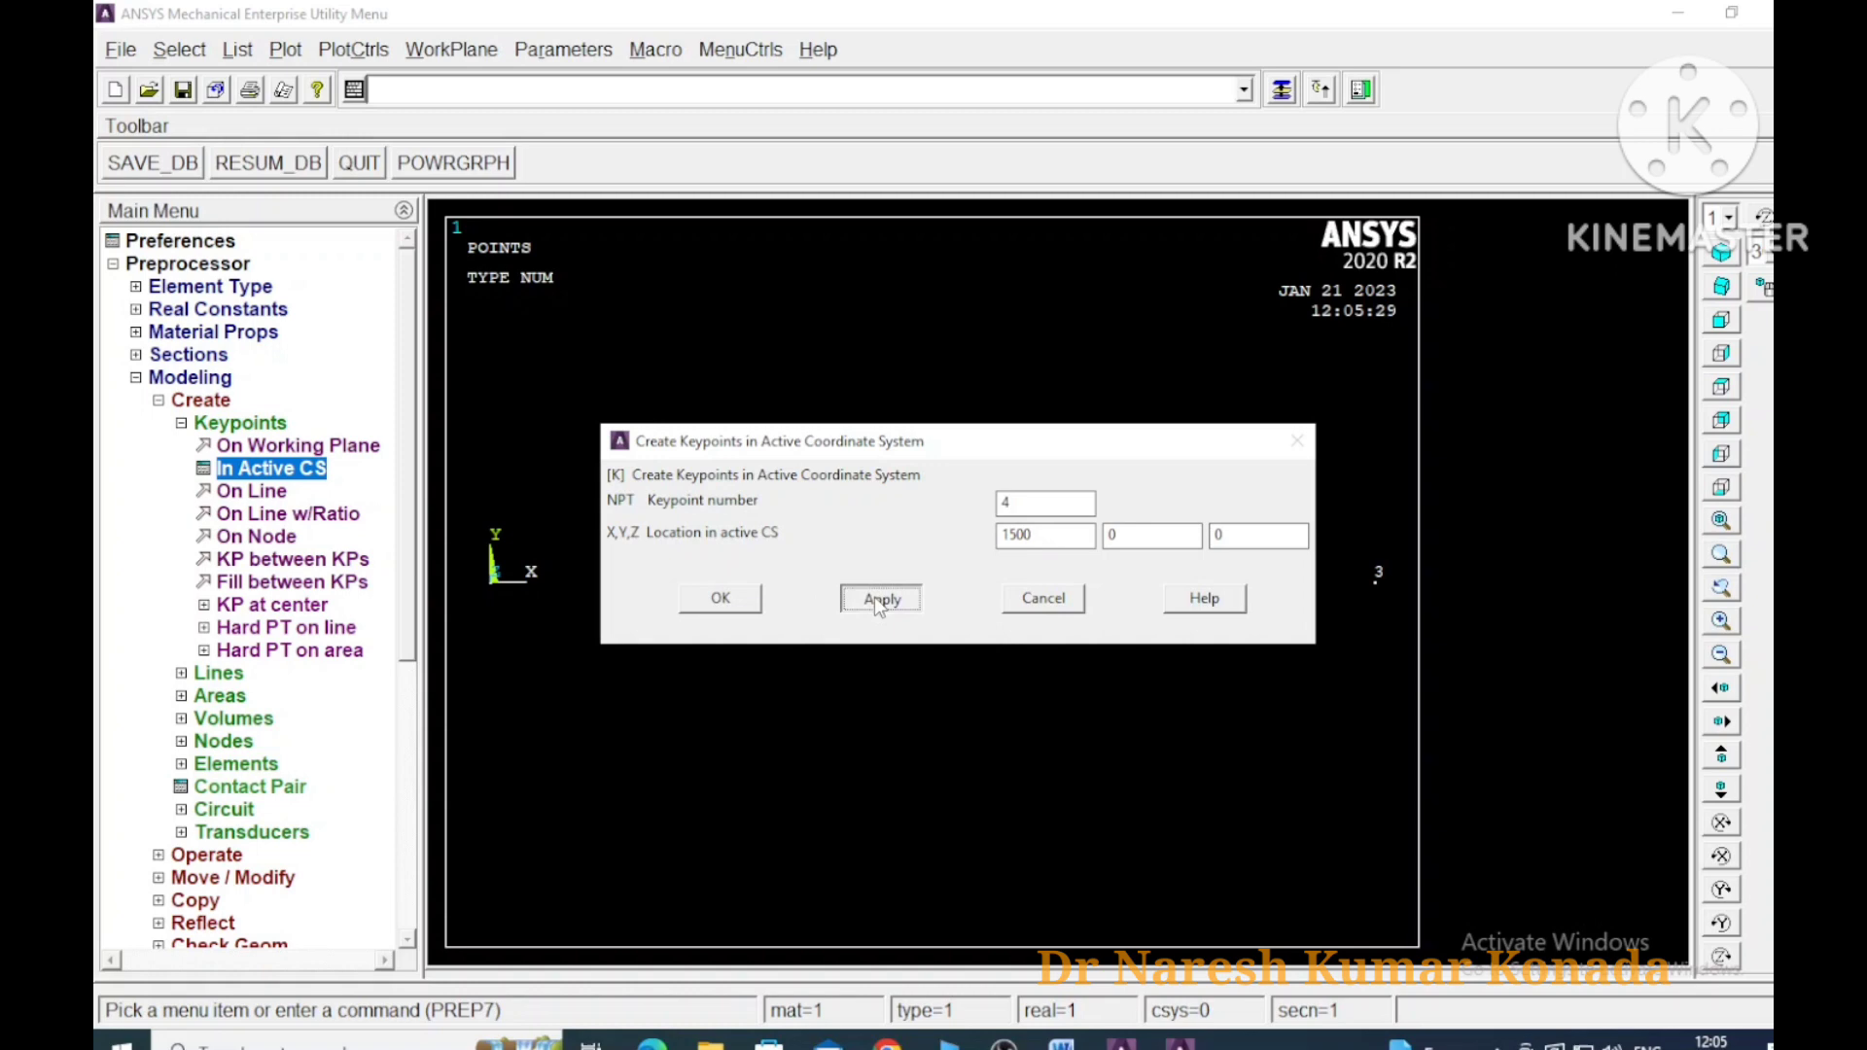
pyautogui.click(875, 598)
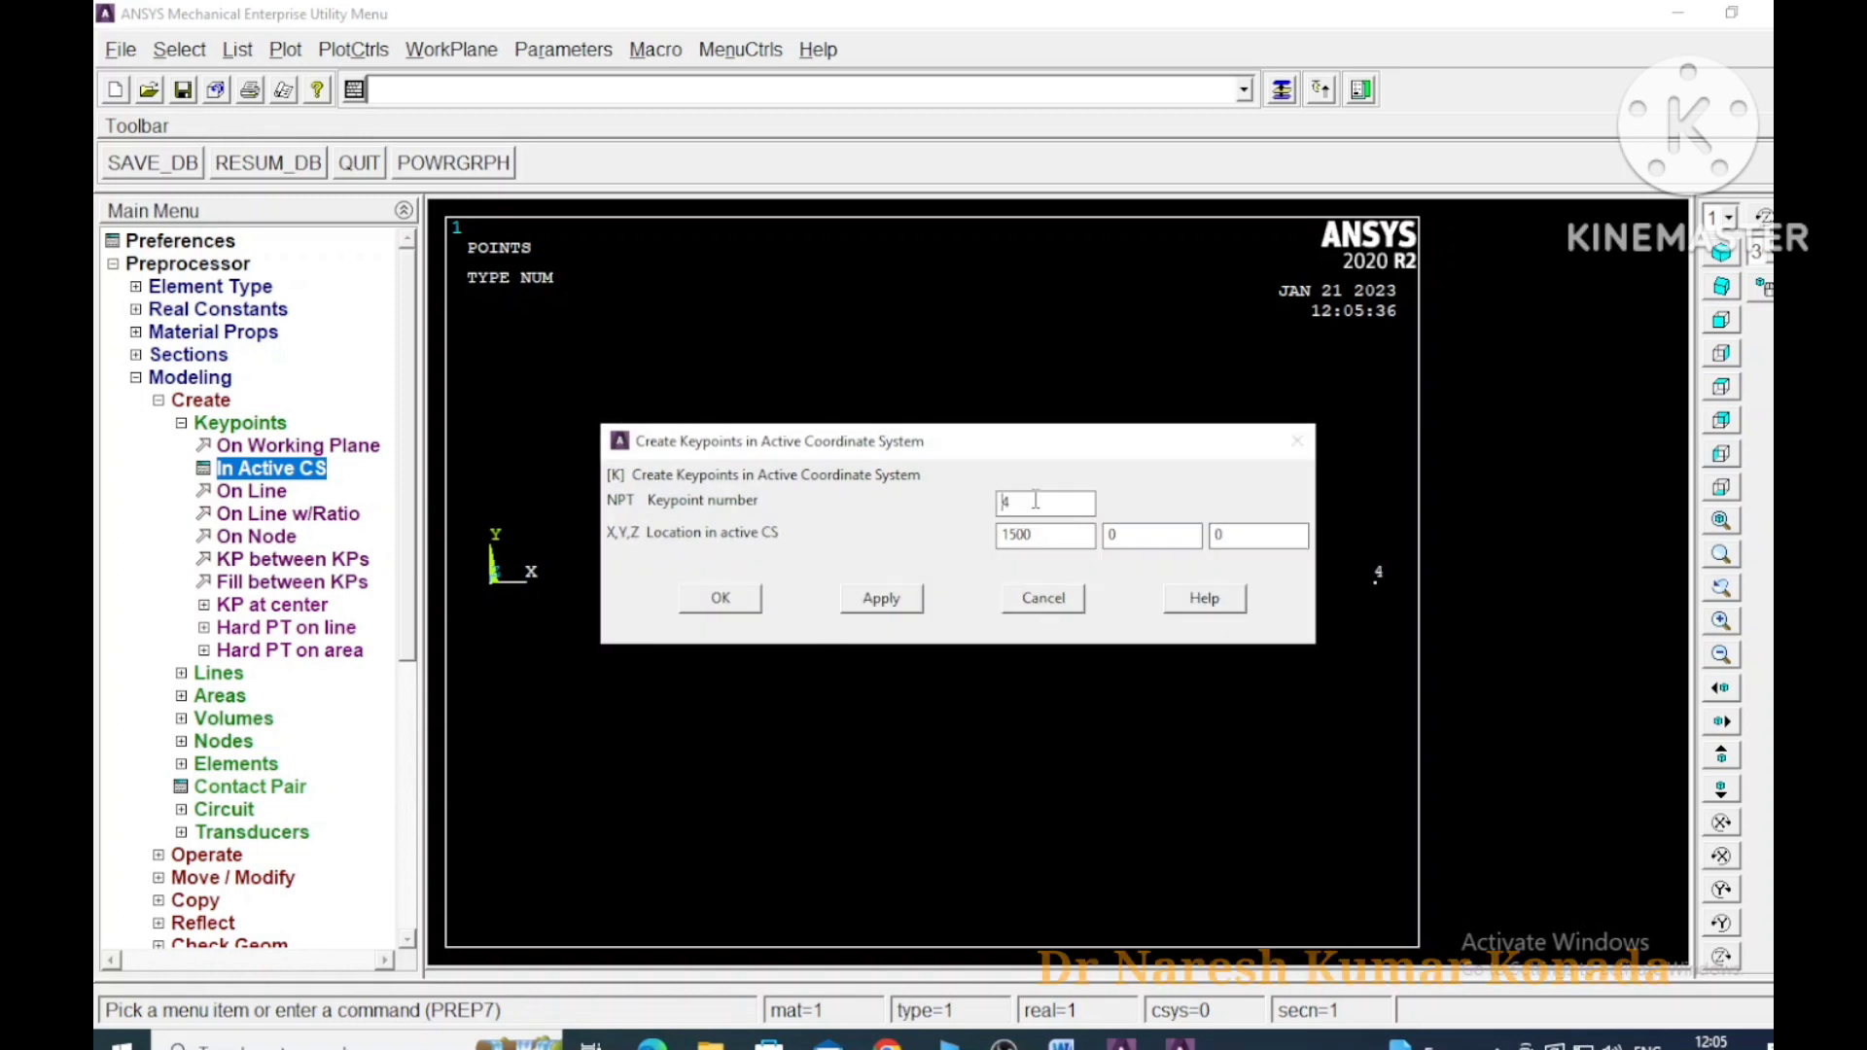
# Create keypoint 5 at 2000, 0, 0 in the active coordinate system and finish keypoint creation
pyautogui.write('5')
pyautogui.press('Tab')
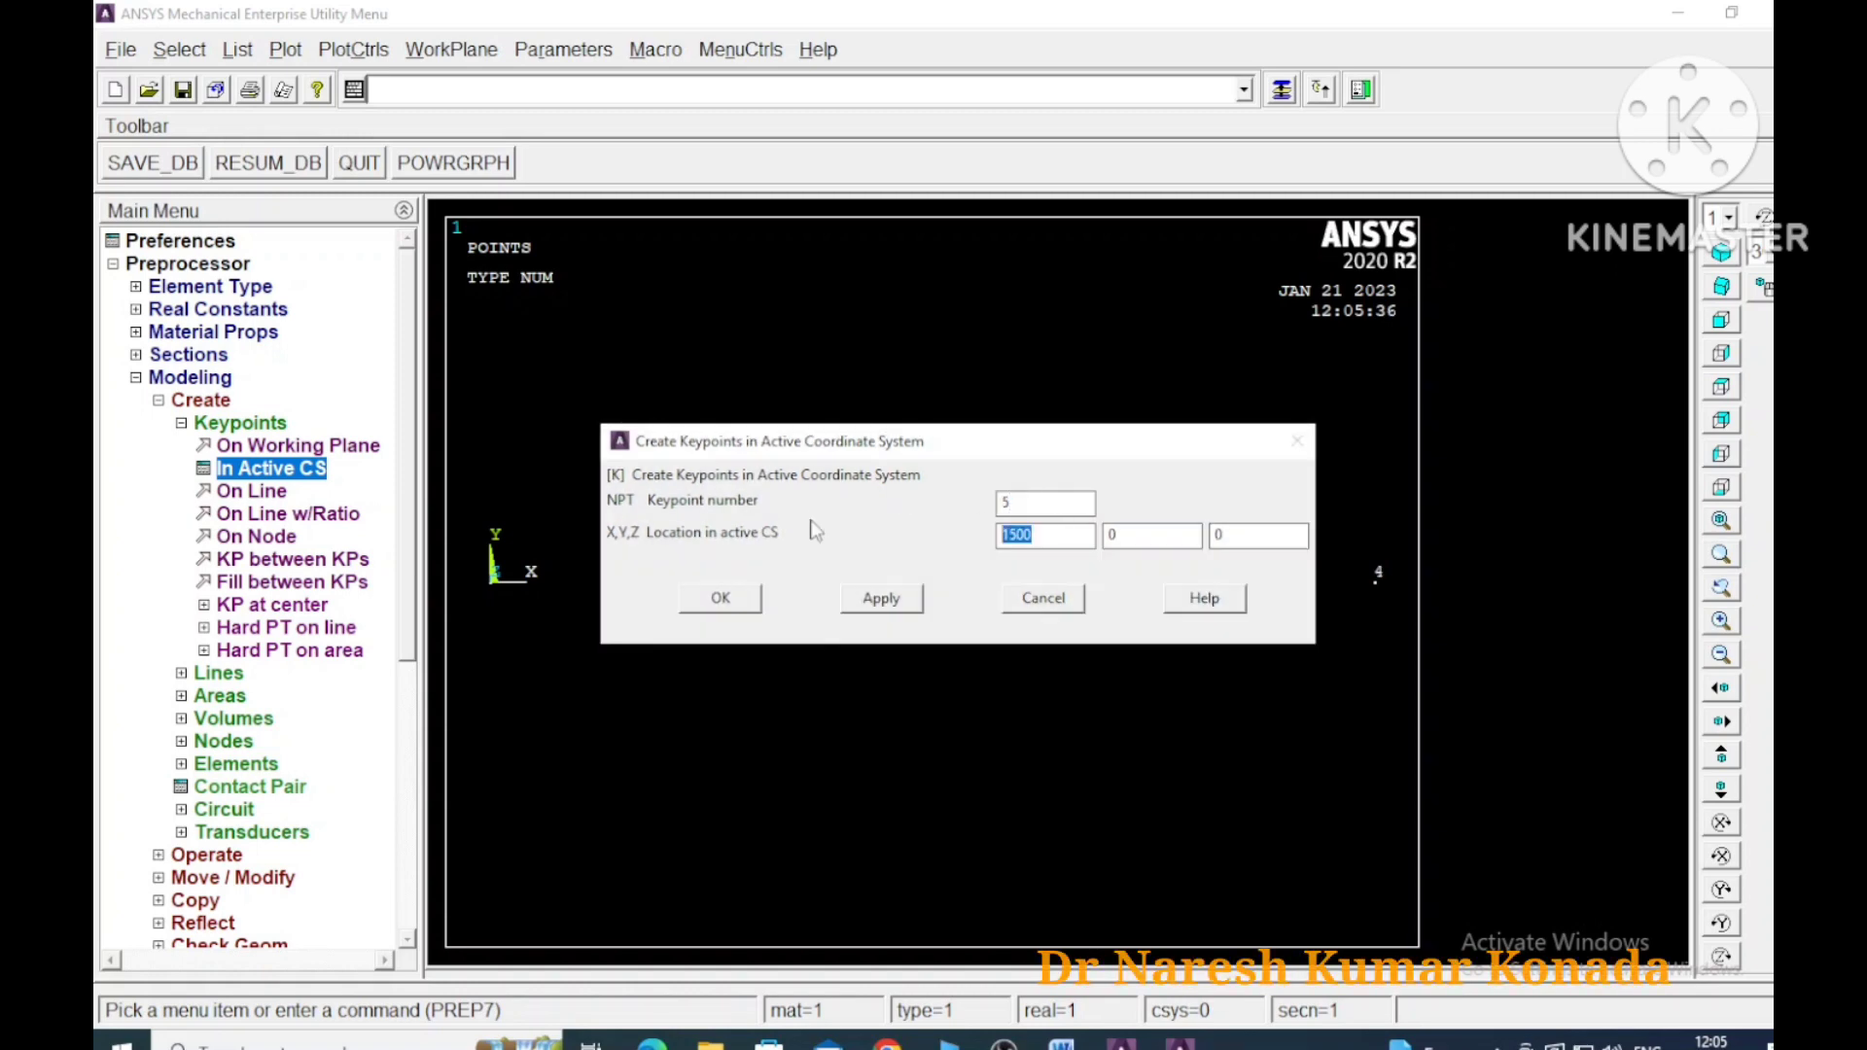
pyautogui.write('2000')
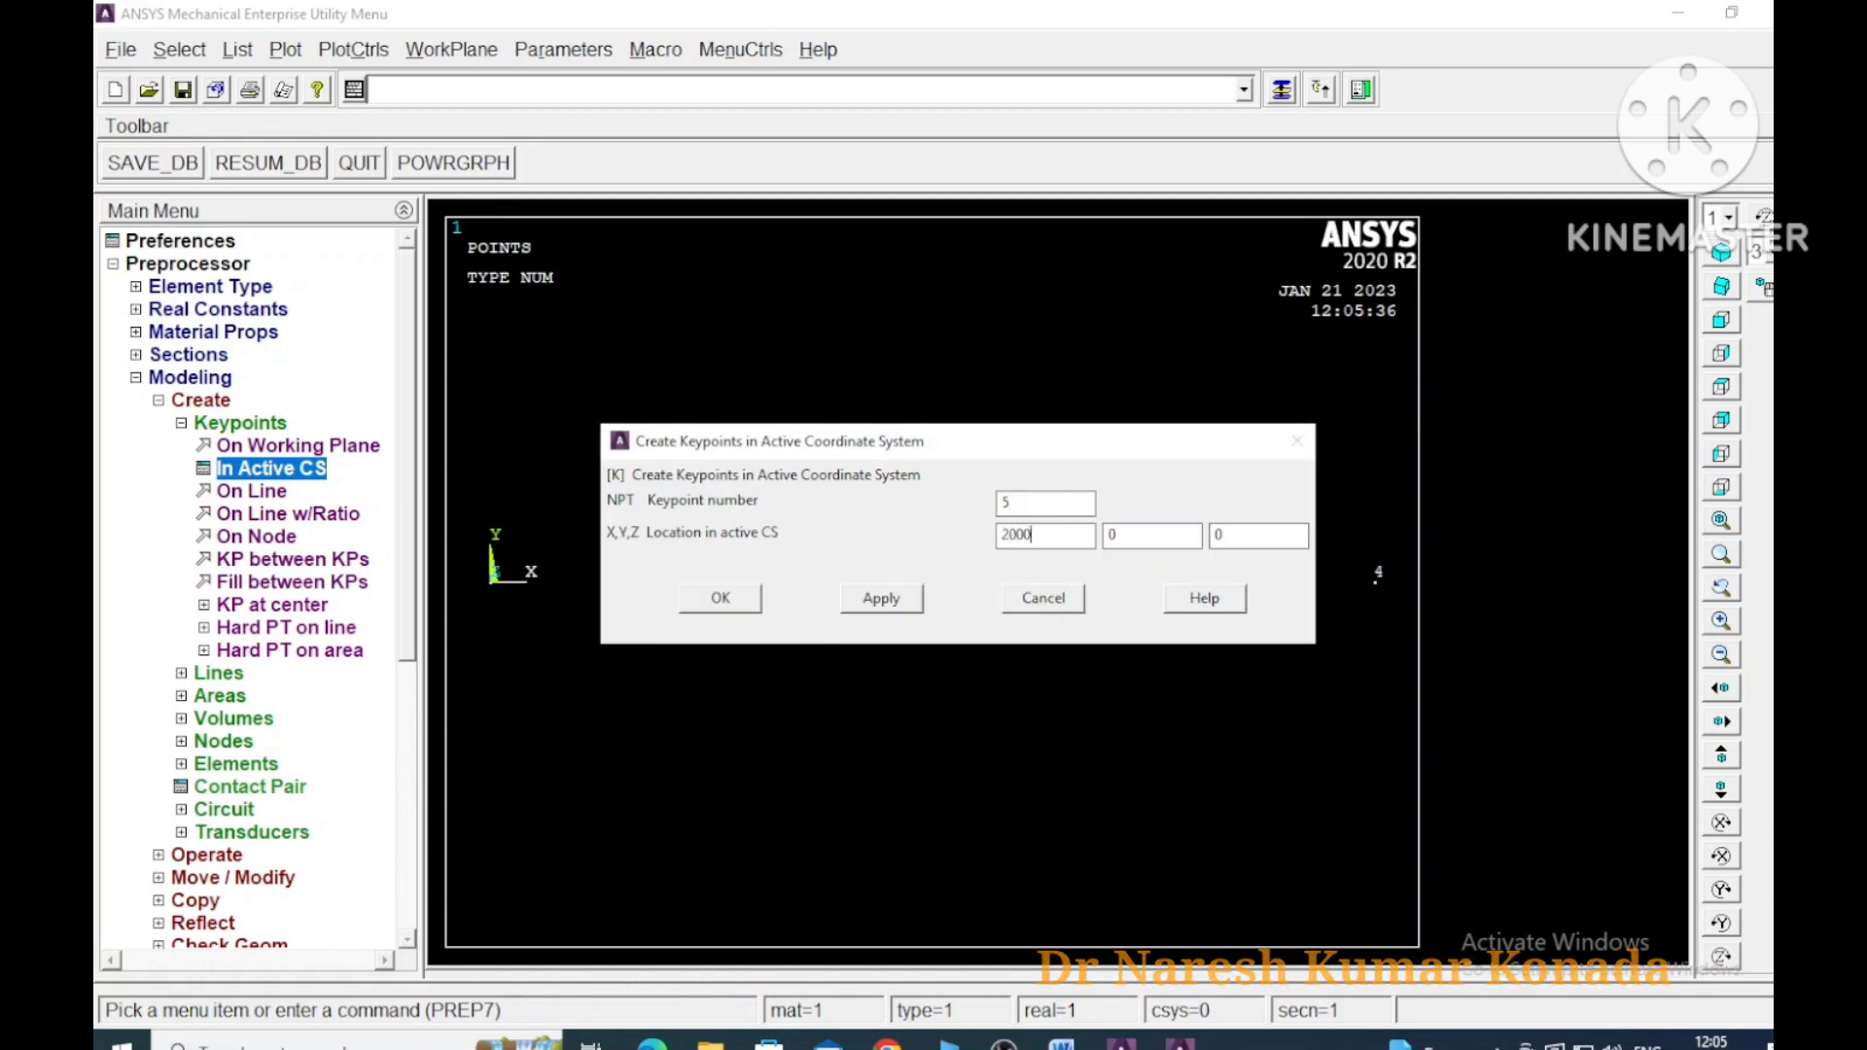
pyautogui.click(886, 603)
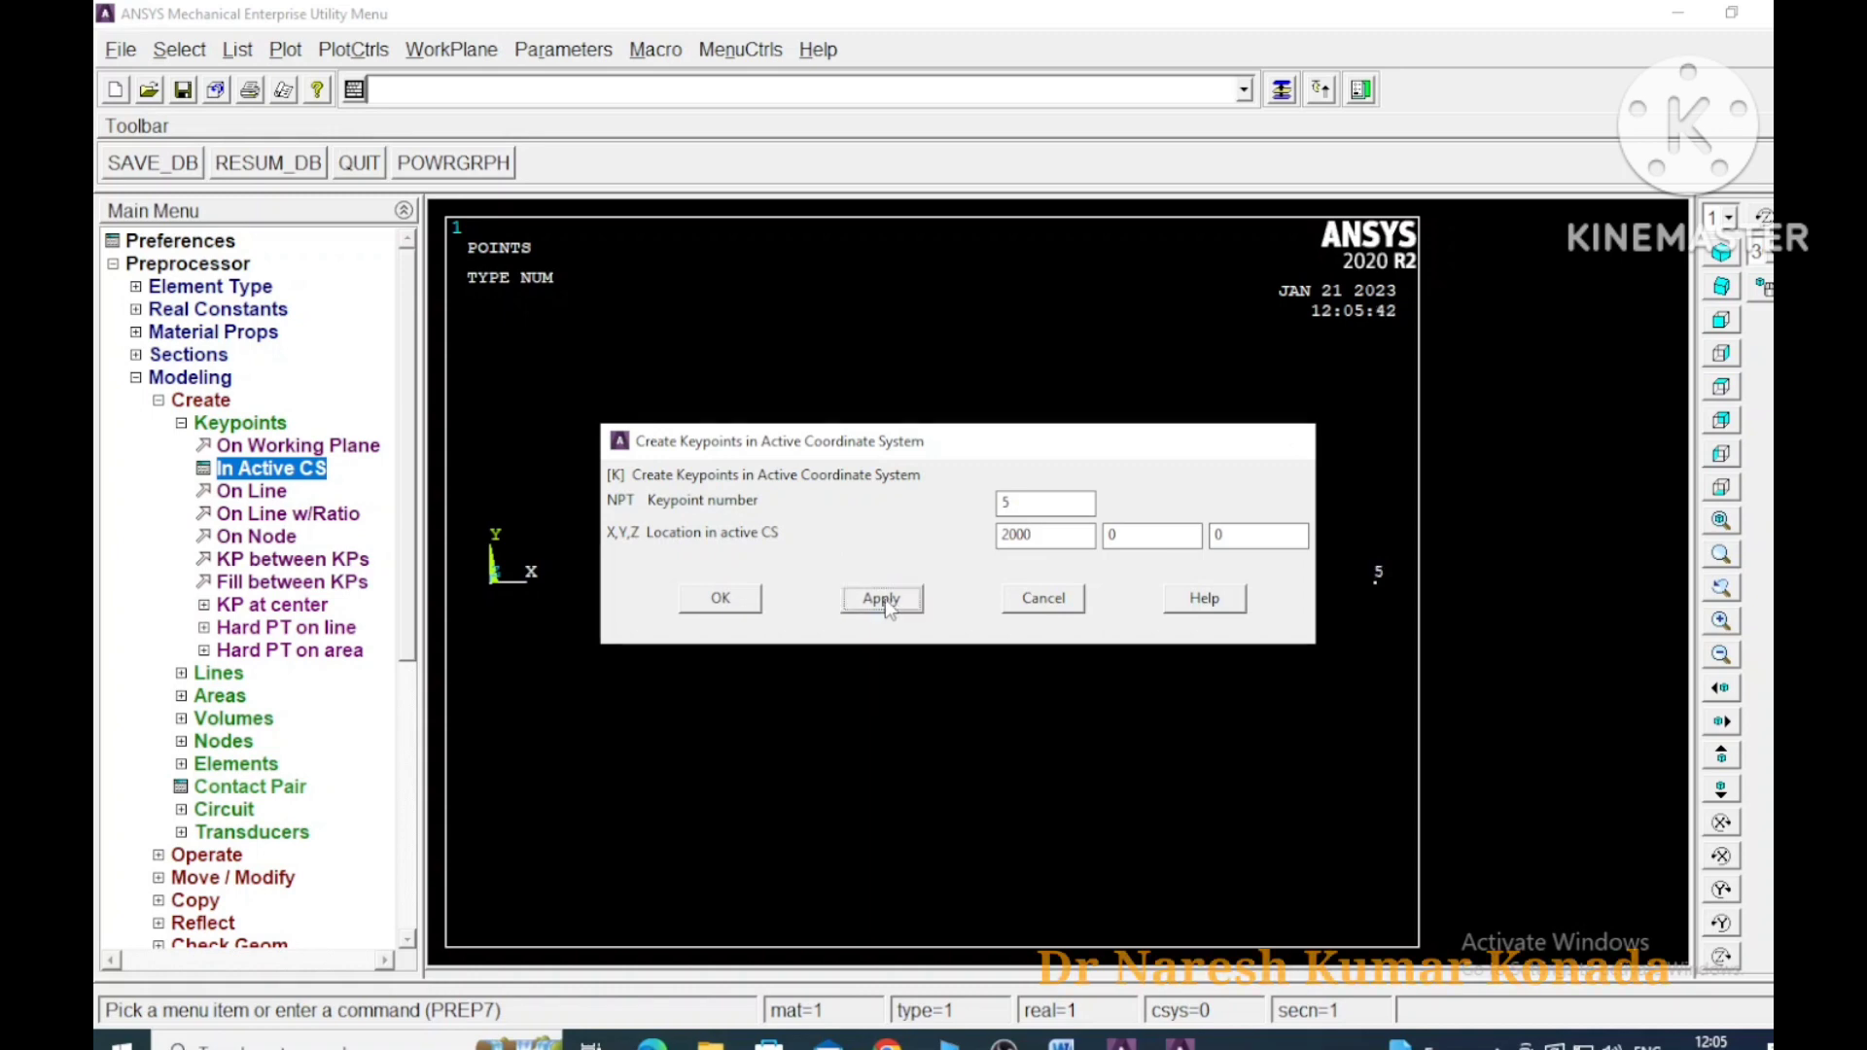
pyautogui.click(719, 598)
pyautogui.scroll(-1, 878, 661)
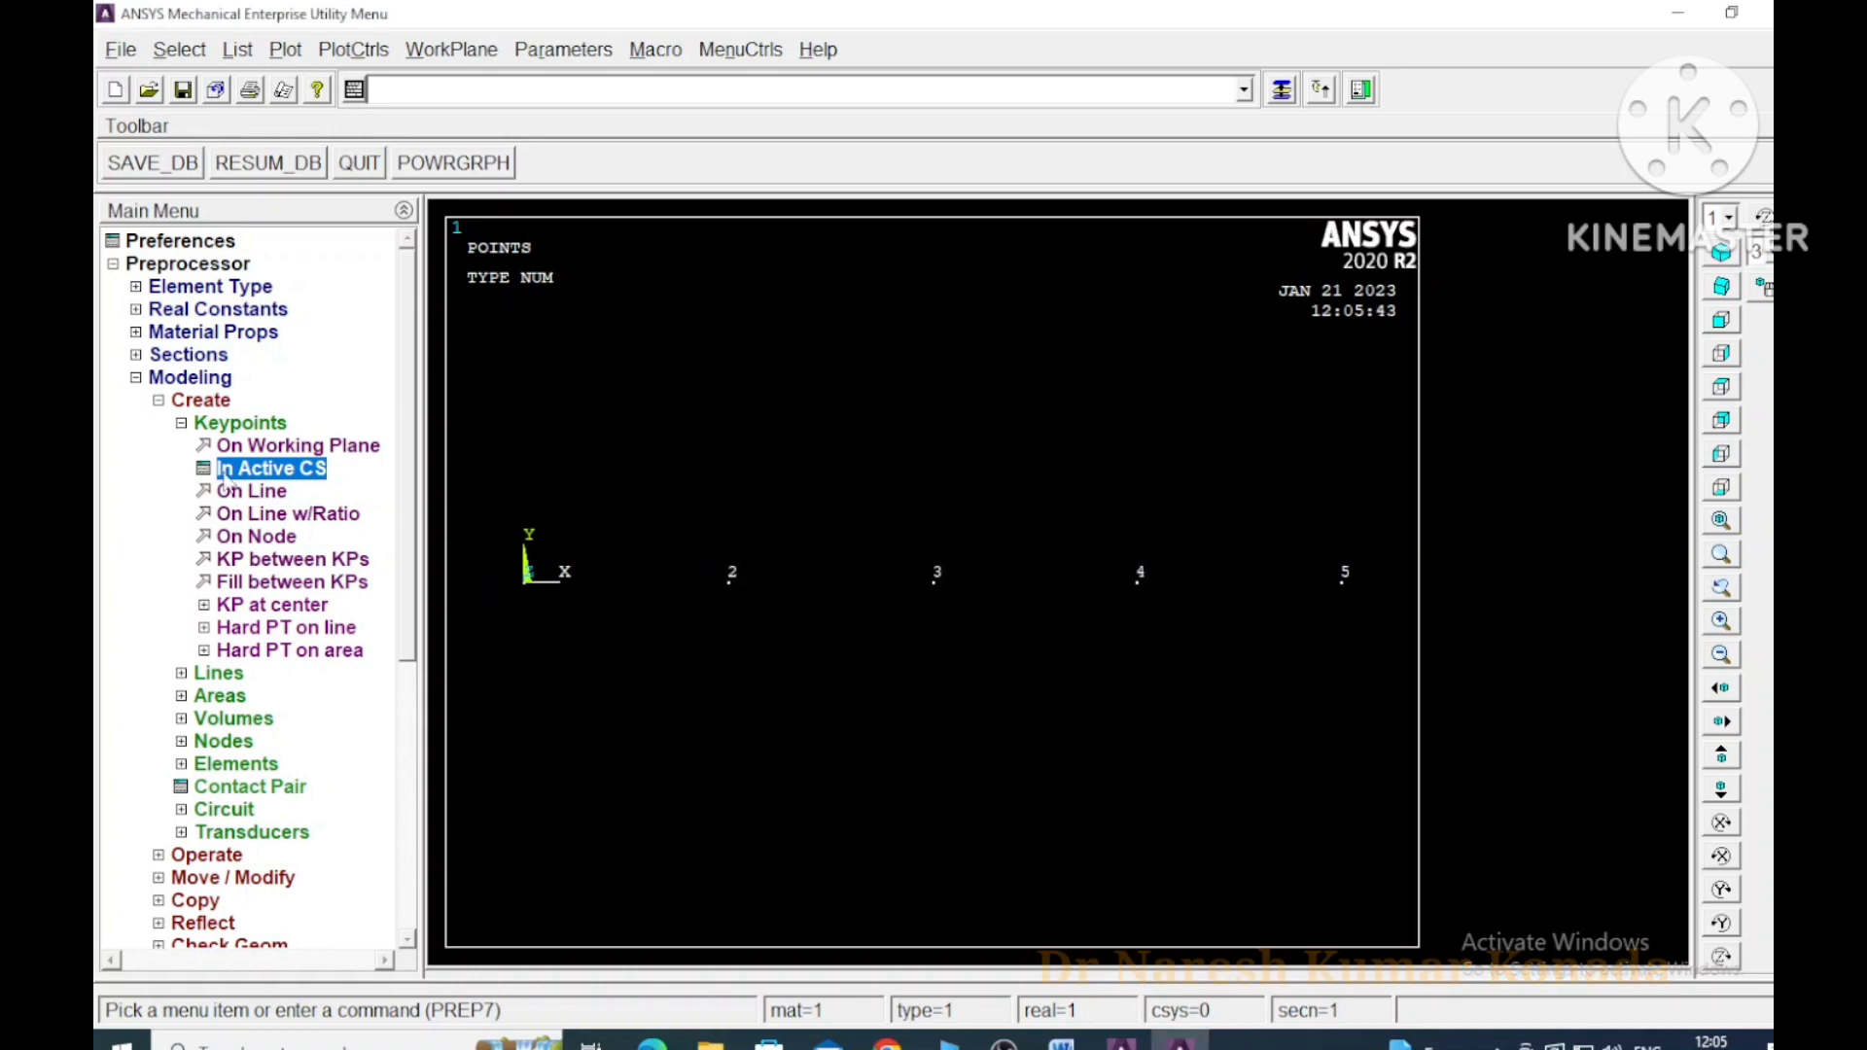
# Create four straight lines joining consecutive keypoints 1-2, 2-3, 3-4 and 4-5
pyautogui.click(181, 424)
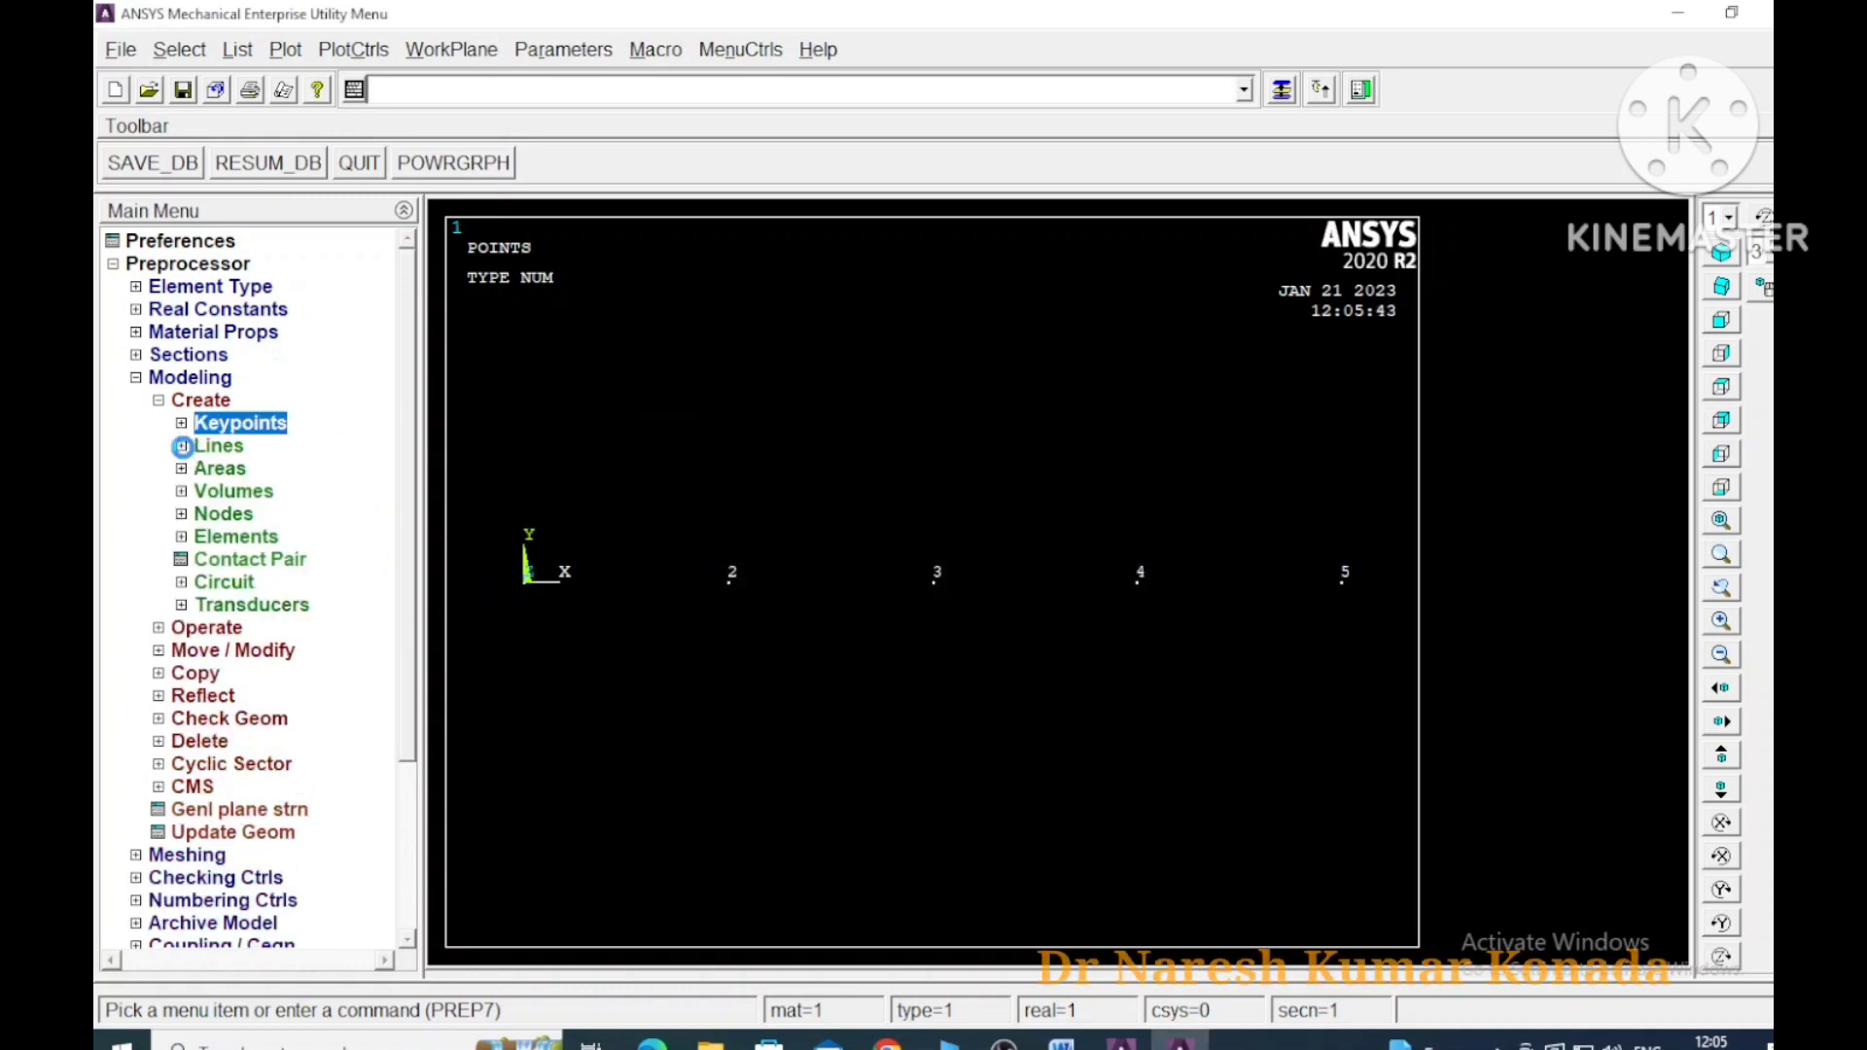
pyautogui.click(181, 445)
pyautogui.click(204, 469)
pyautogui.click(300, 492)
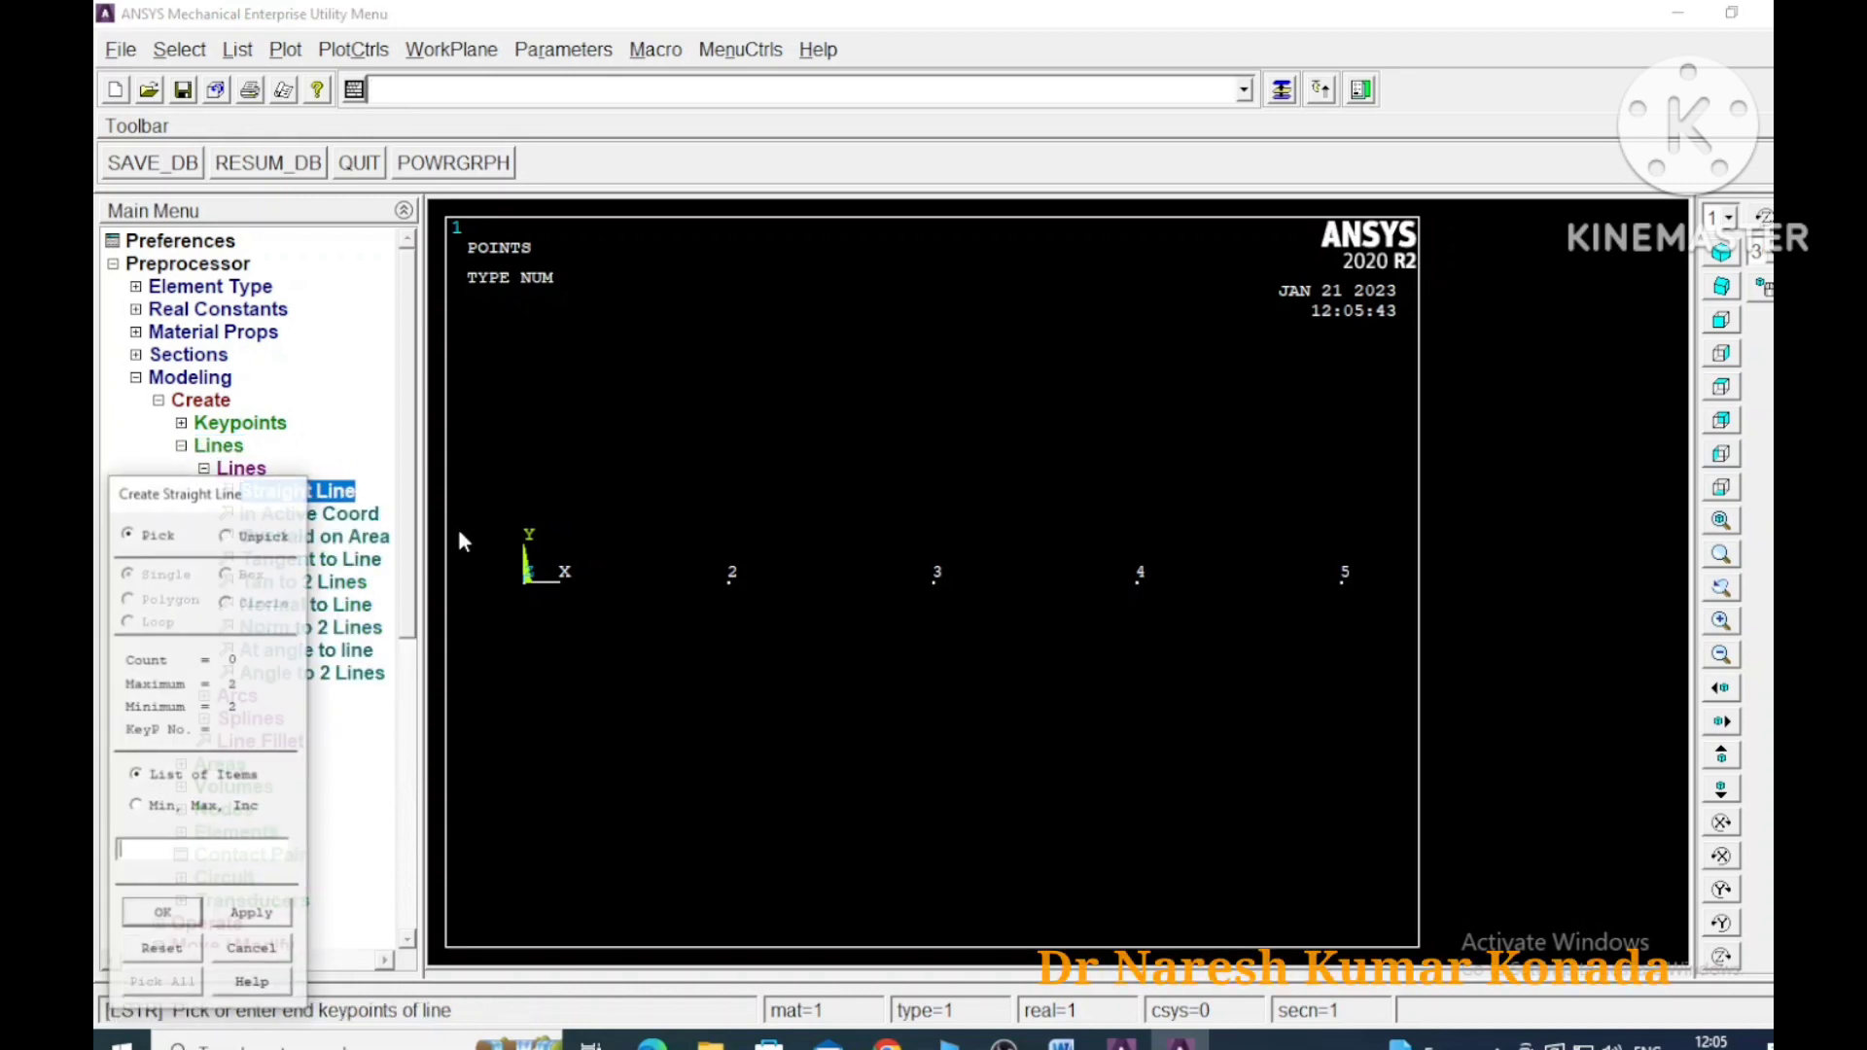
pyautogui.click(526, 580)
pyautogui.click(743, 588)
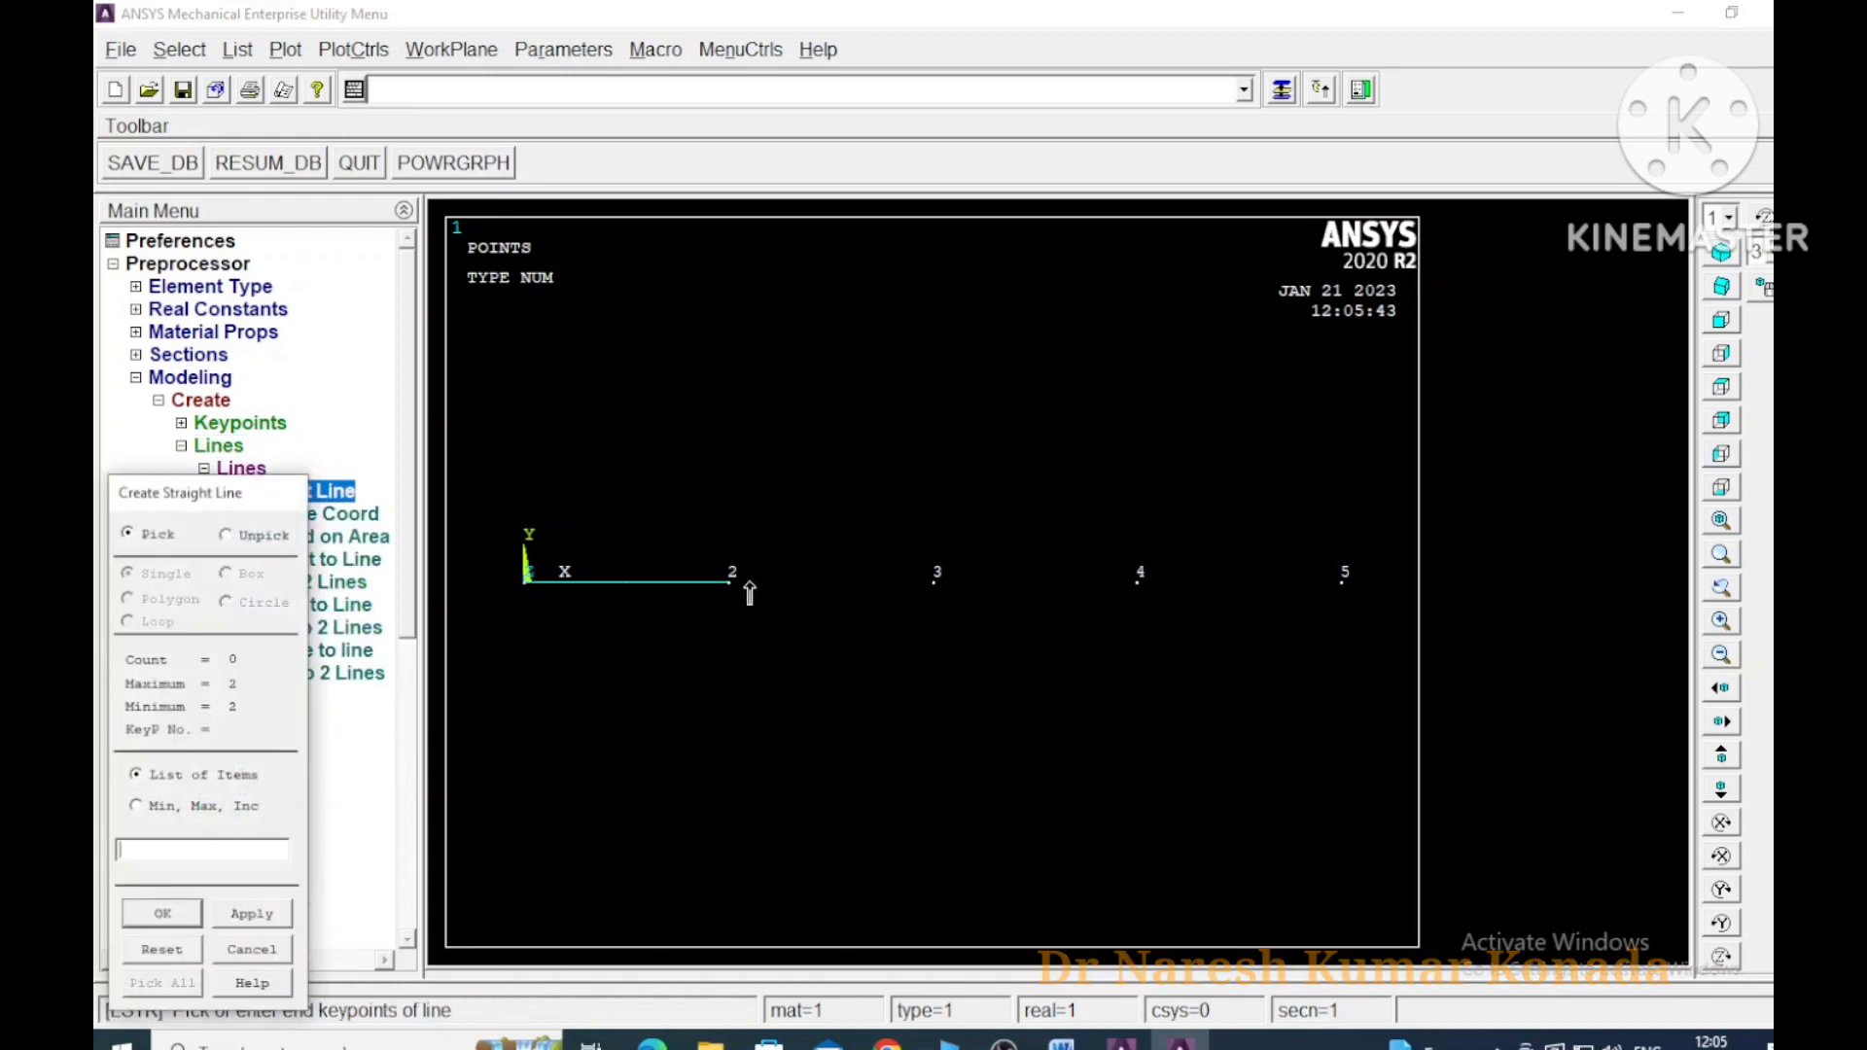
pyautogui.click(935, 582)
pyautogui.click(935, 581)
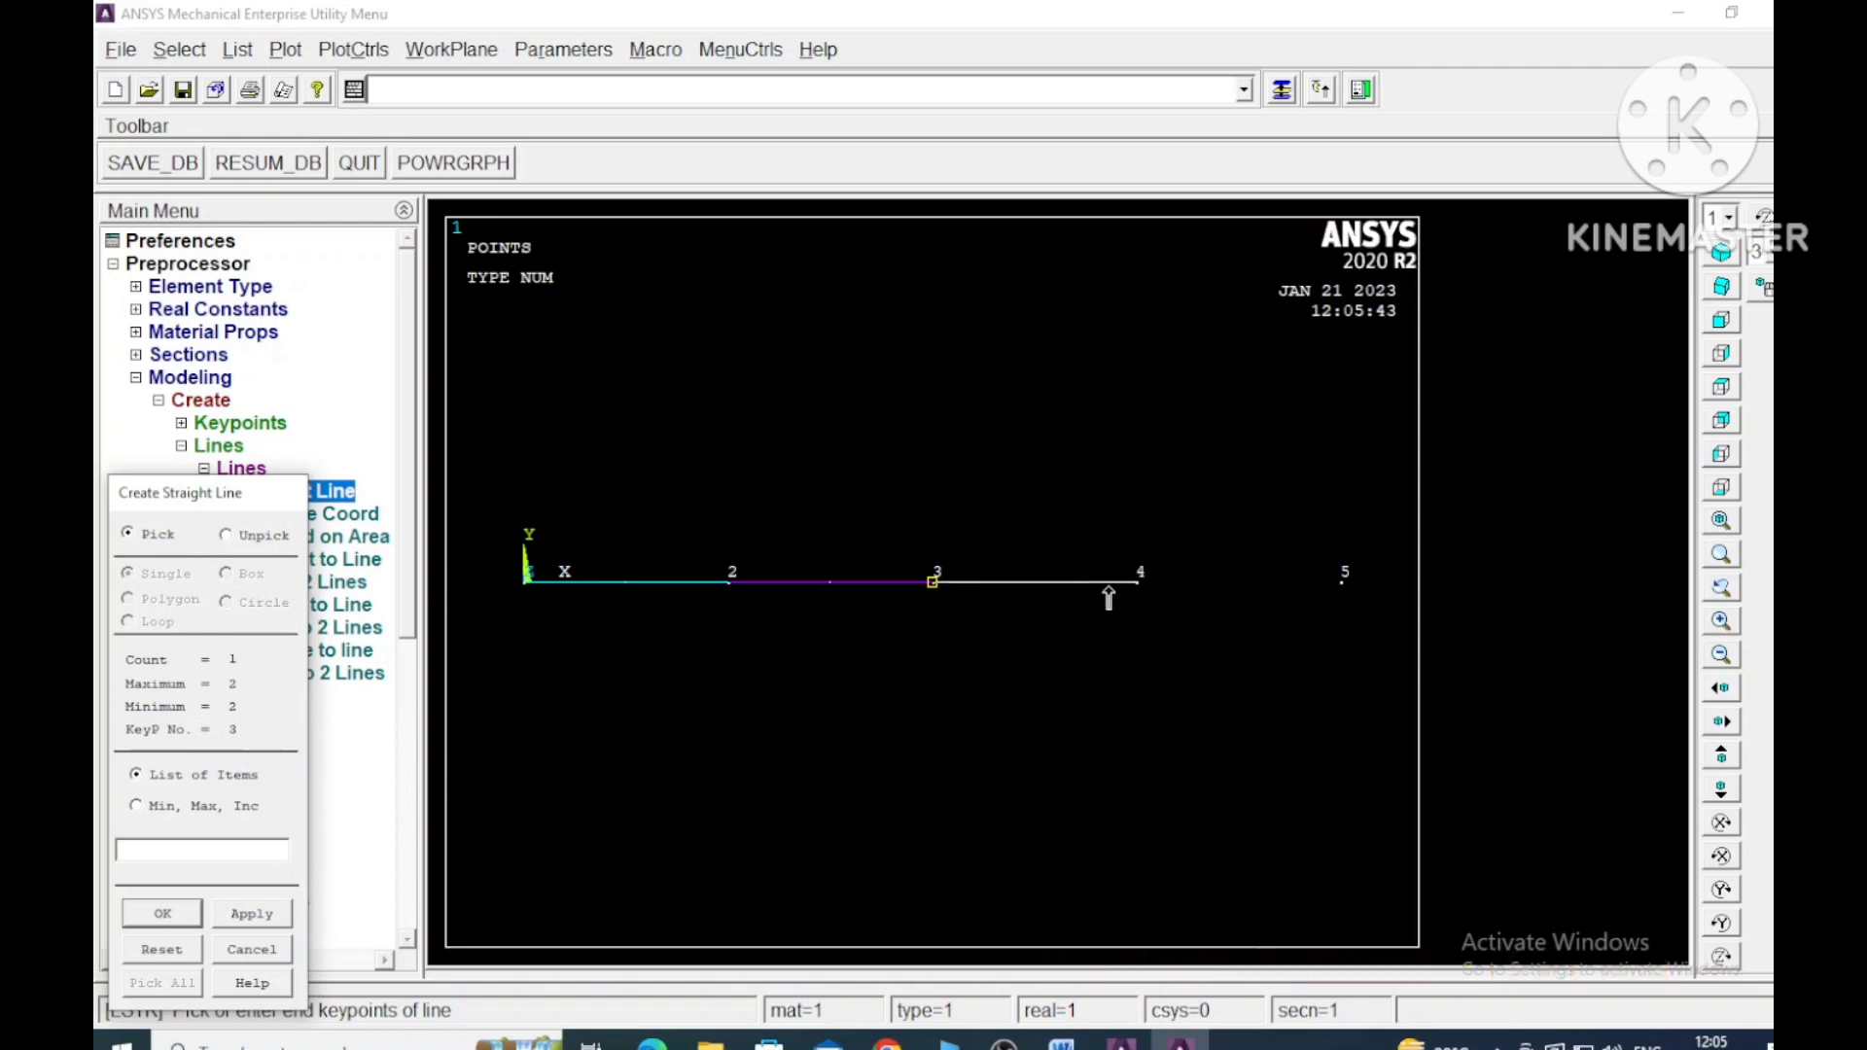
pyautogui.click(1140, 583)
pyautogui.click(1157, 581)
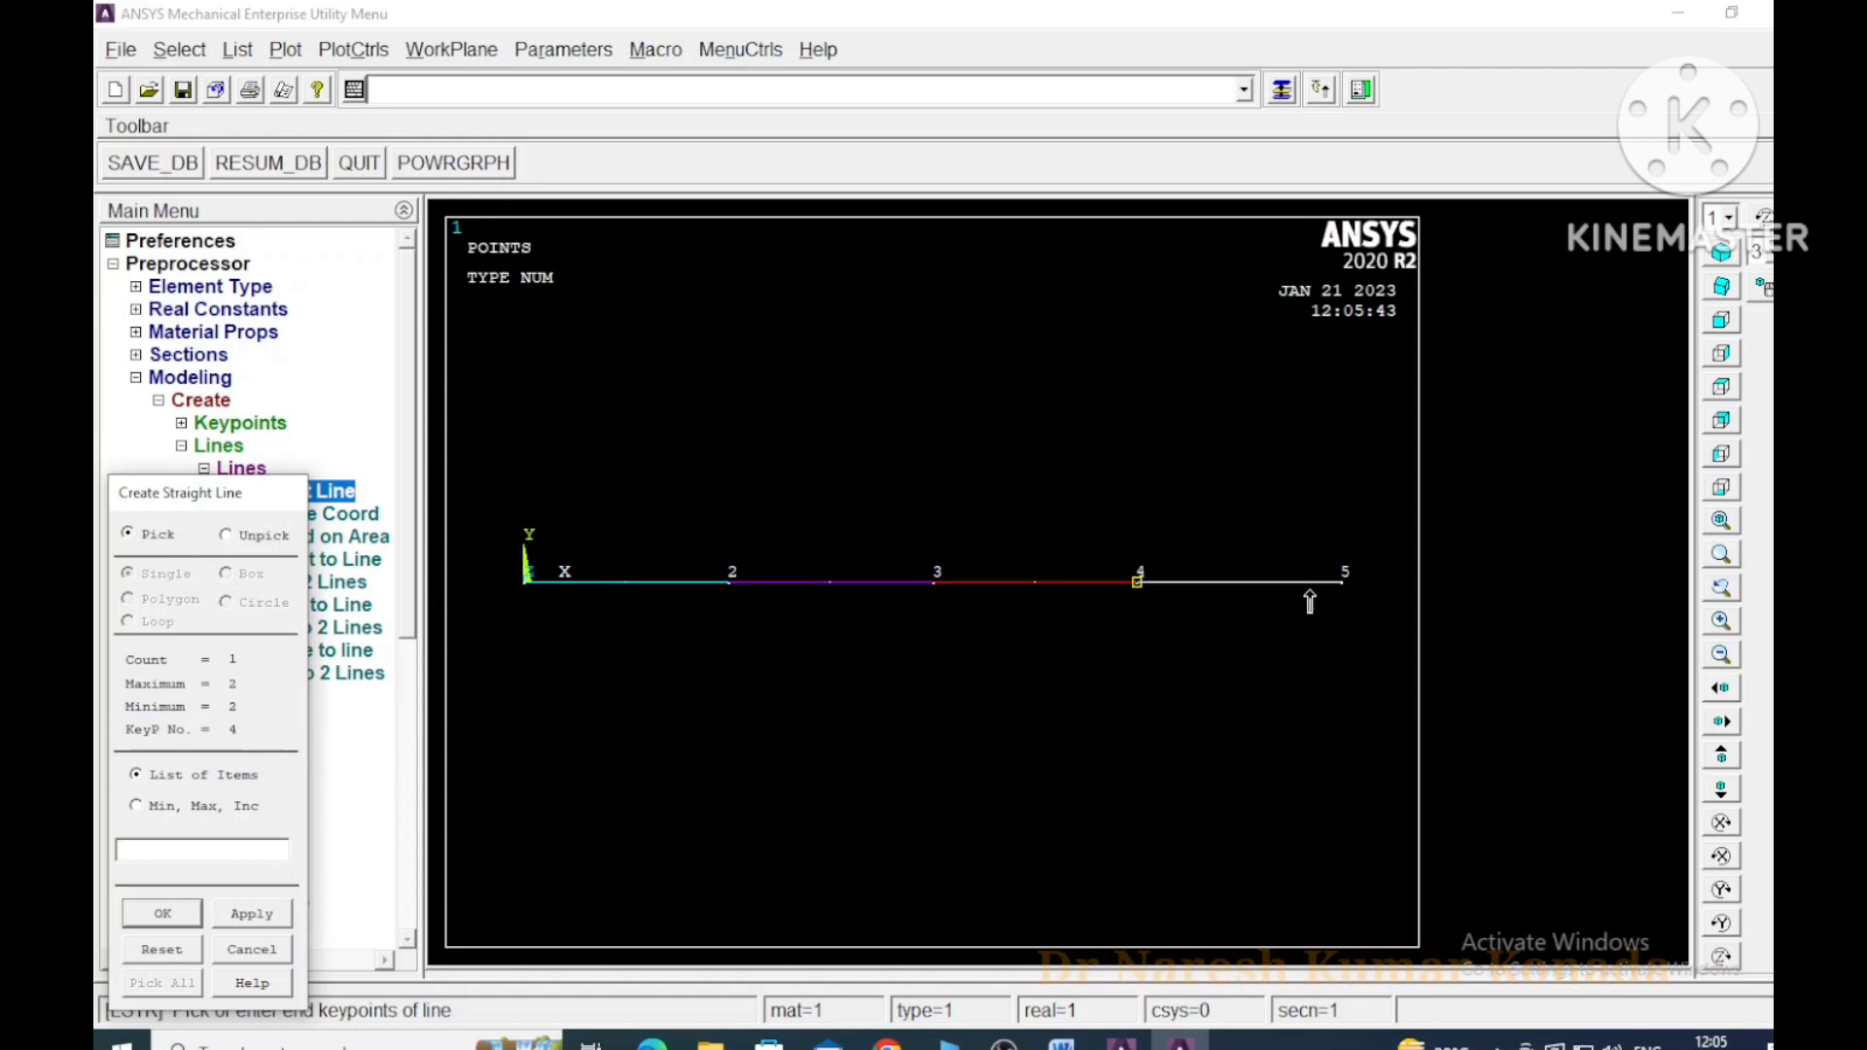
pyautogui.click(136, 915)
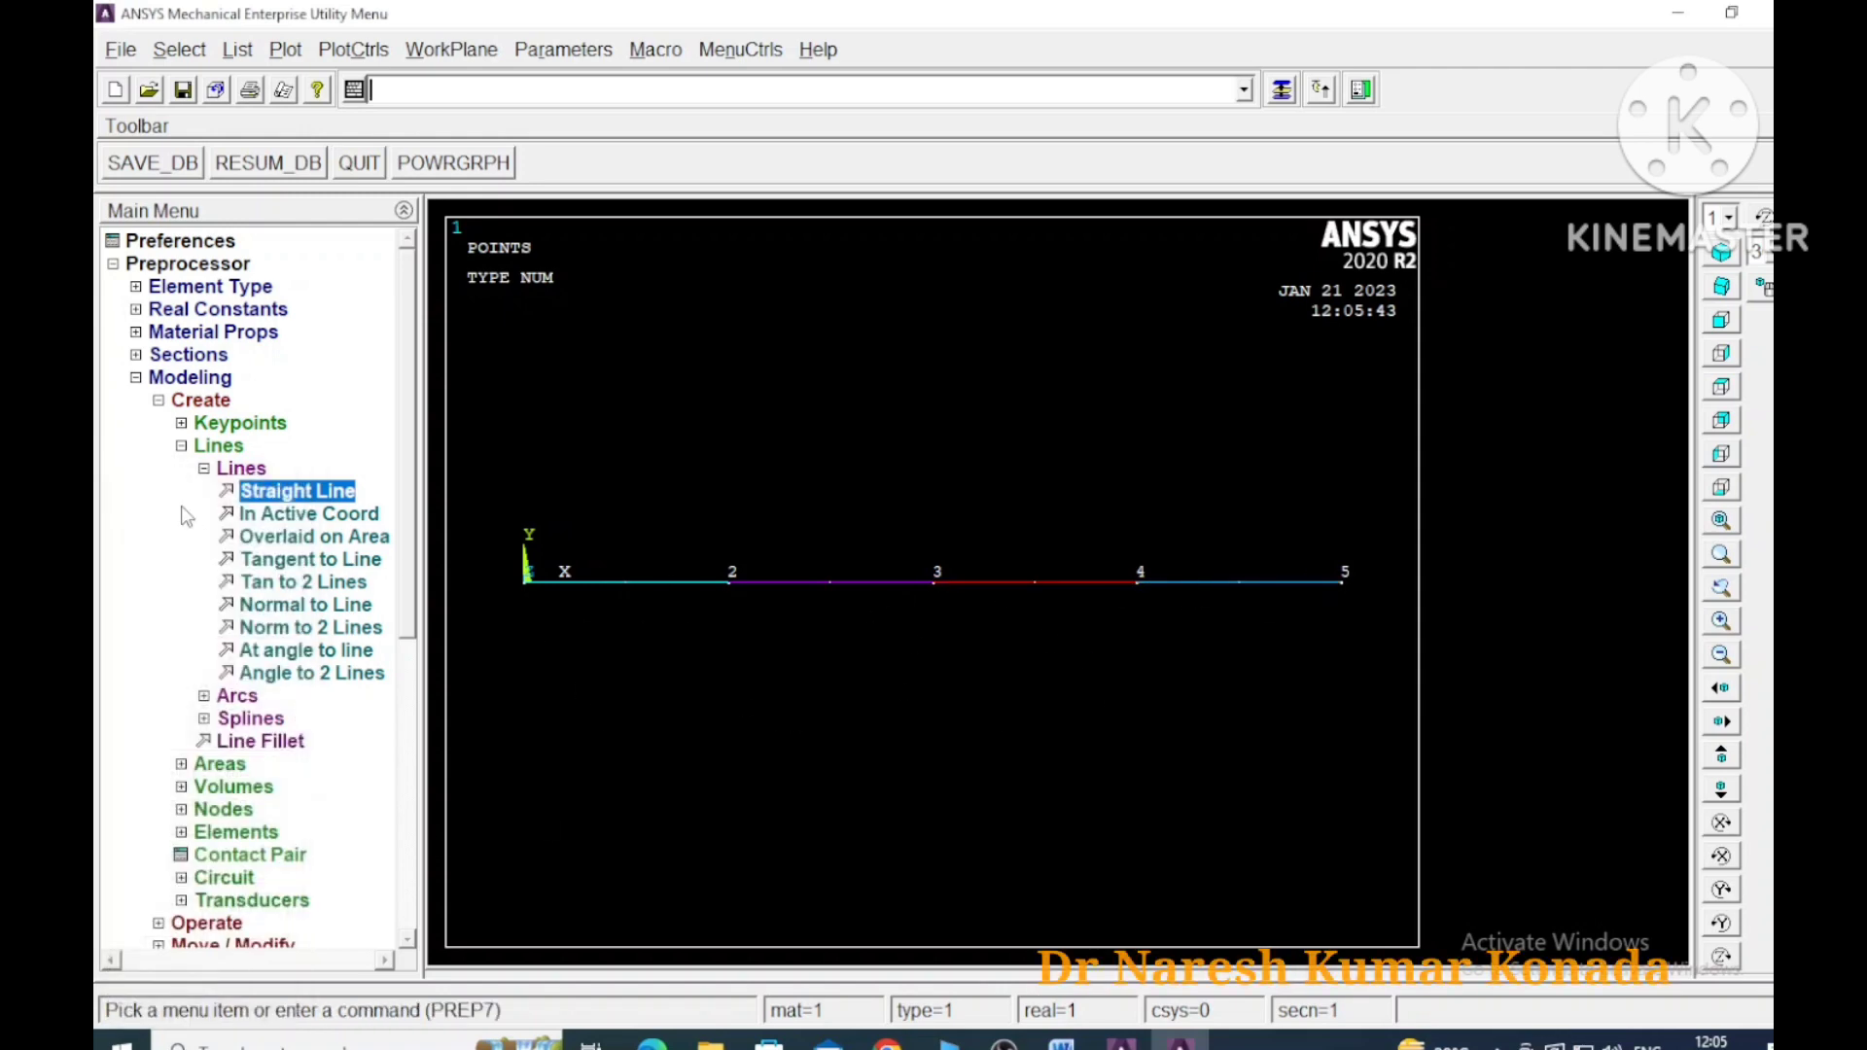
# Set the manual mesh size of all four beam lines to 5 element divisions each
pyautogui.click(159, 404)
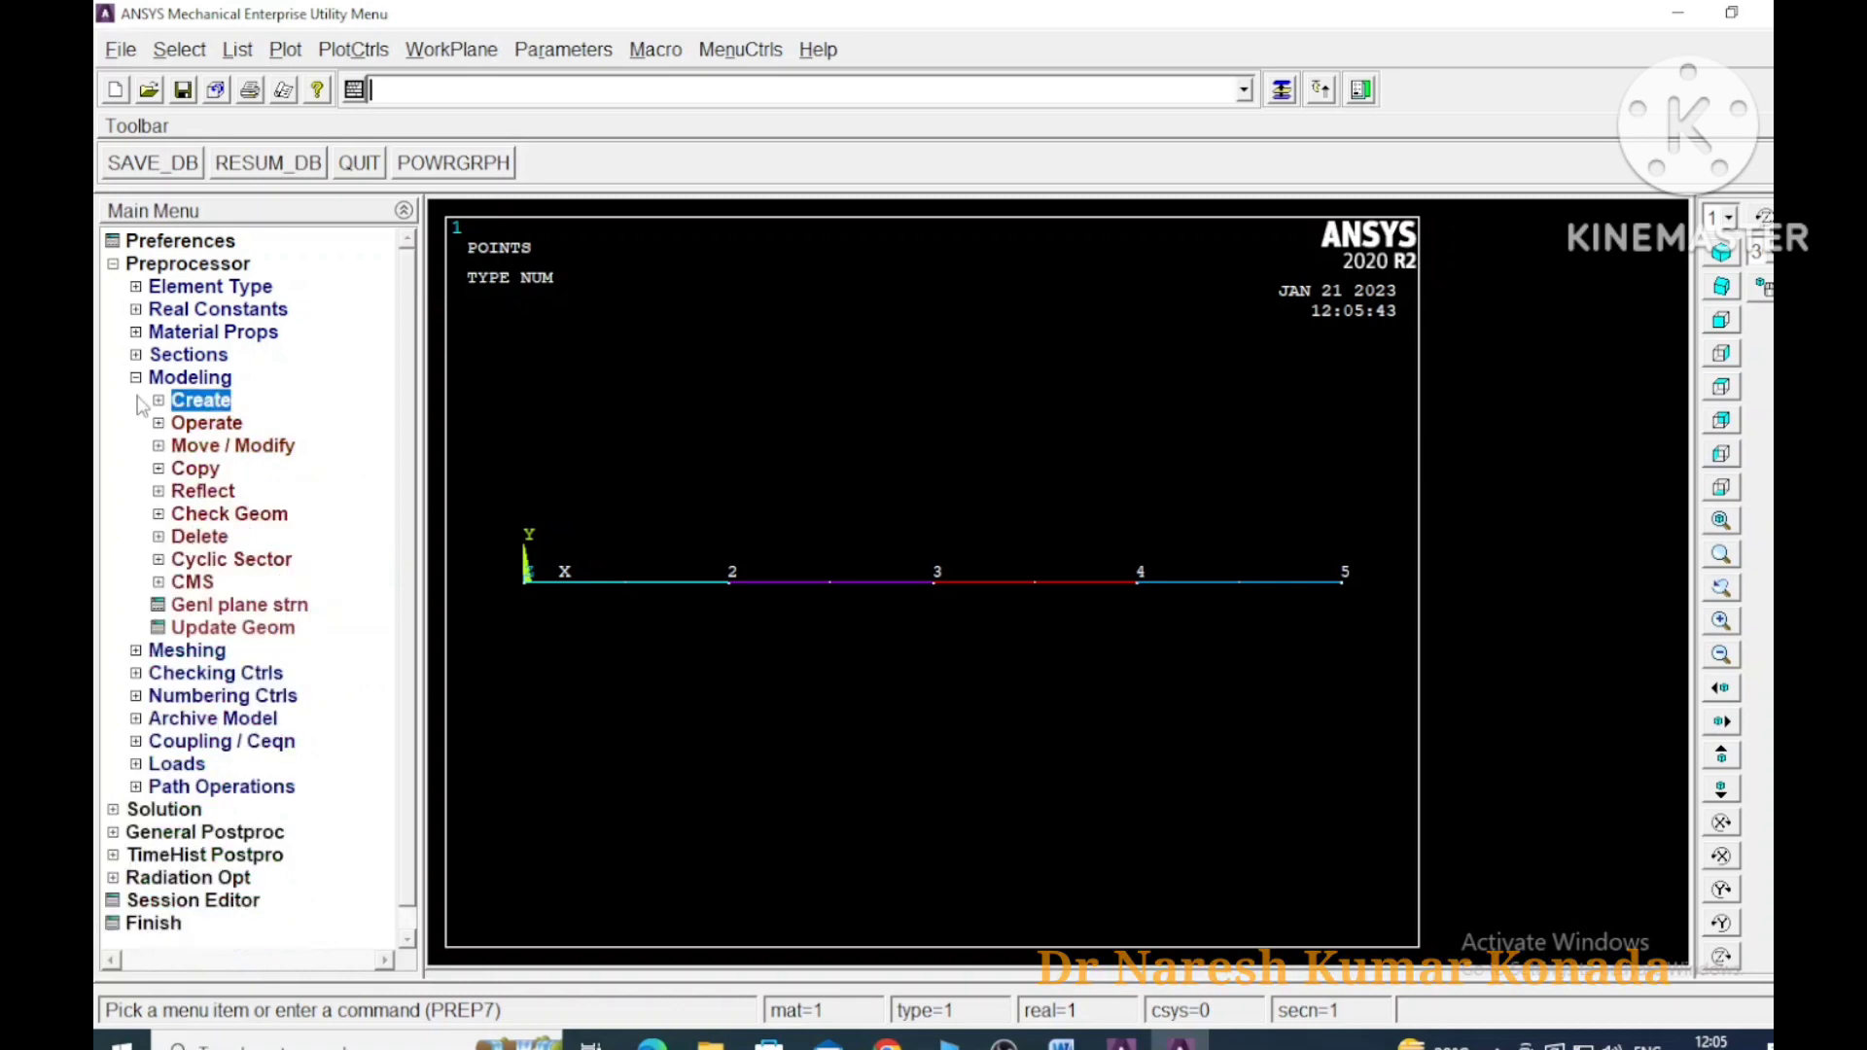
pyautogui.click(136, 379)
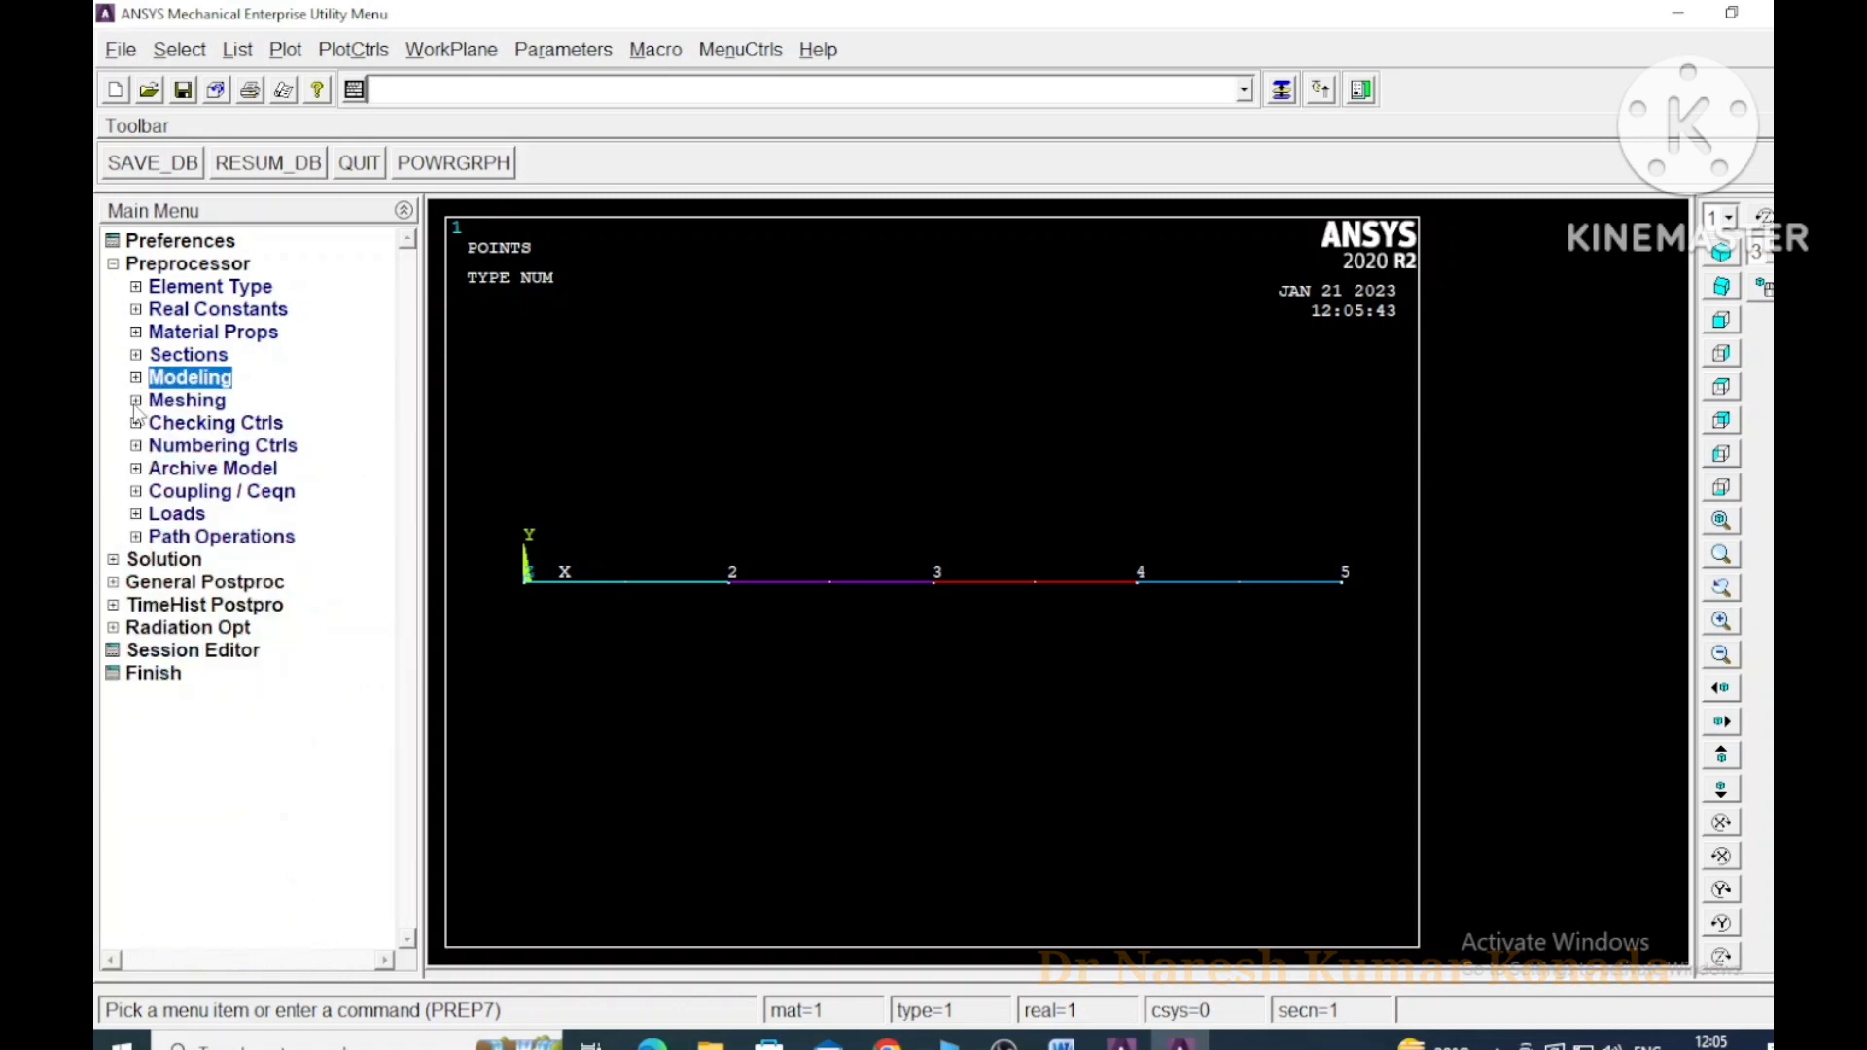
pyautogui.click(136, 402)
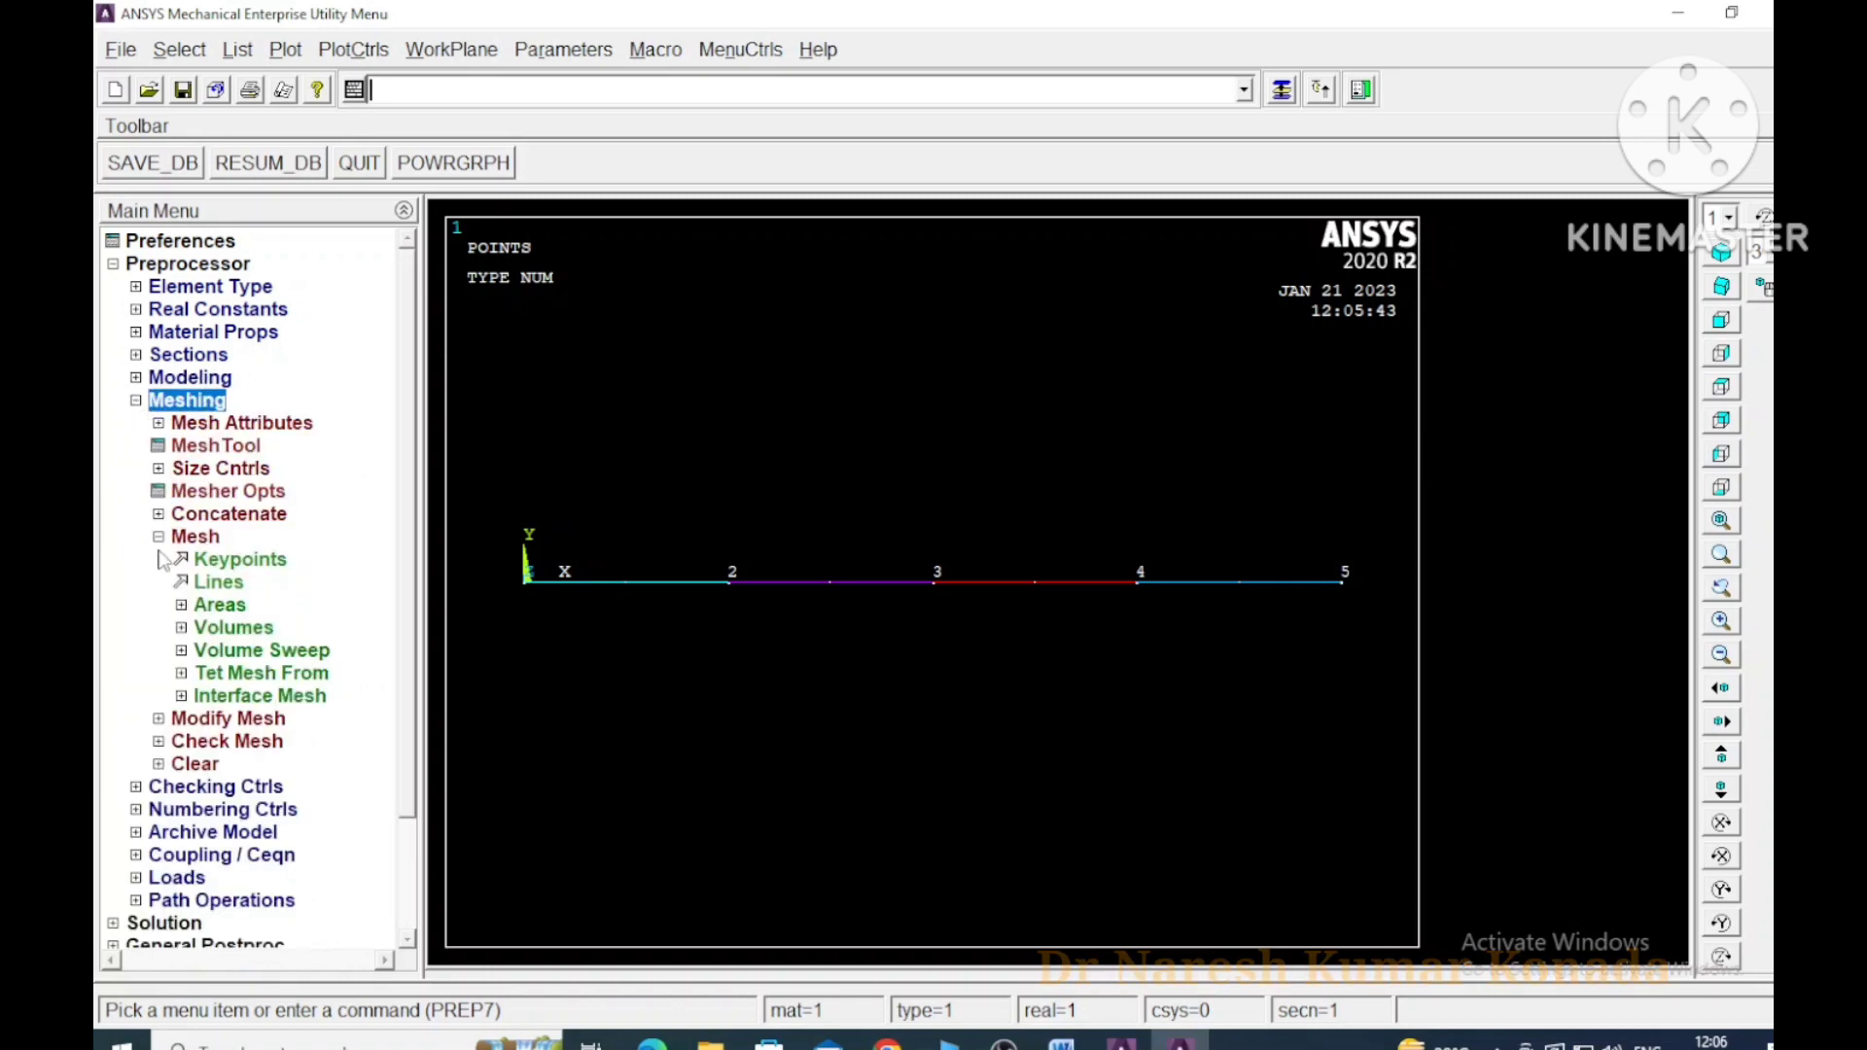
pyautogui.click(158, 468)
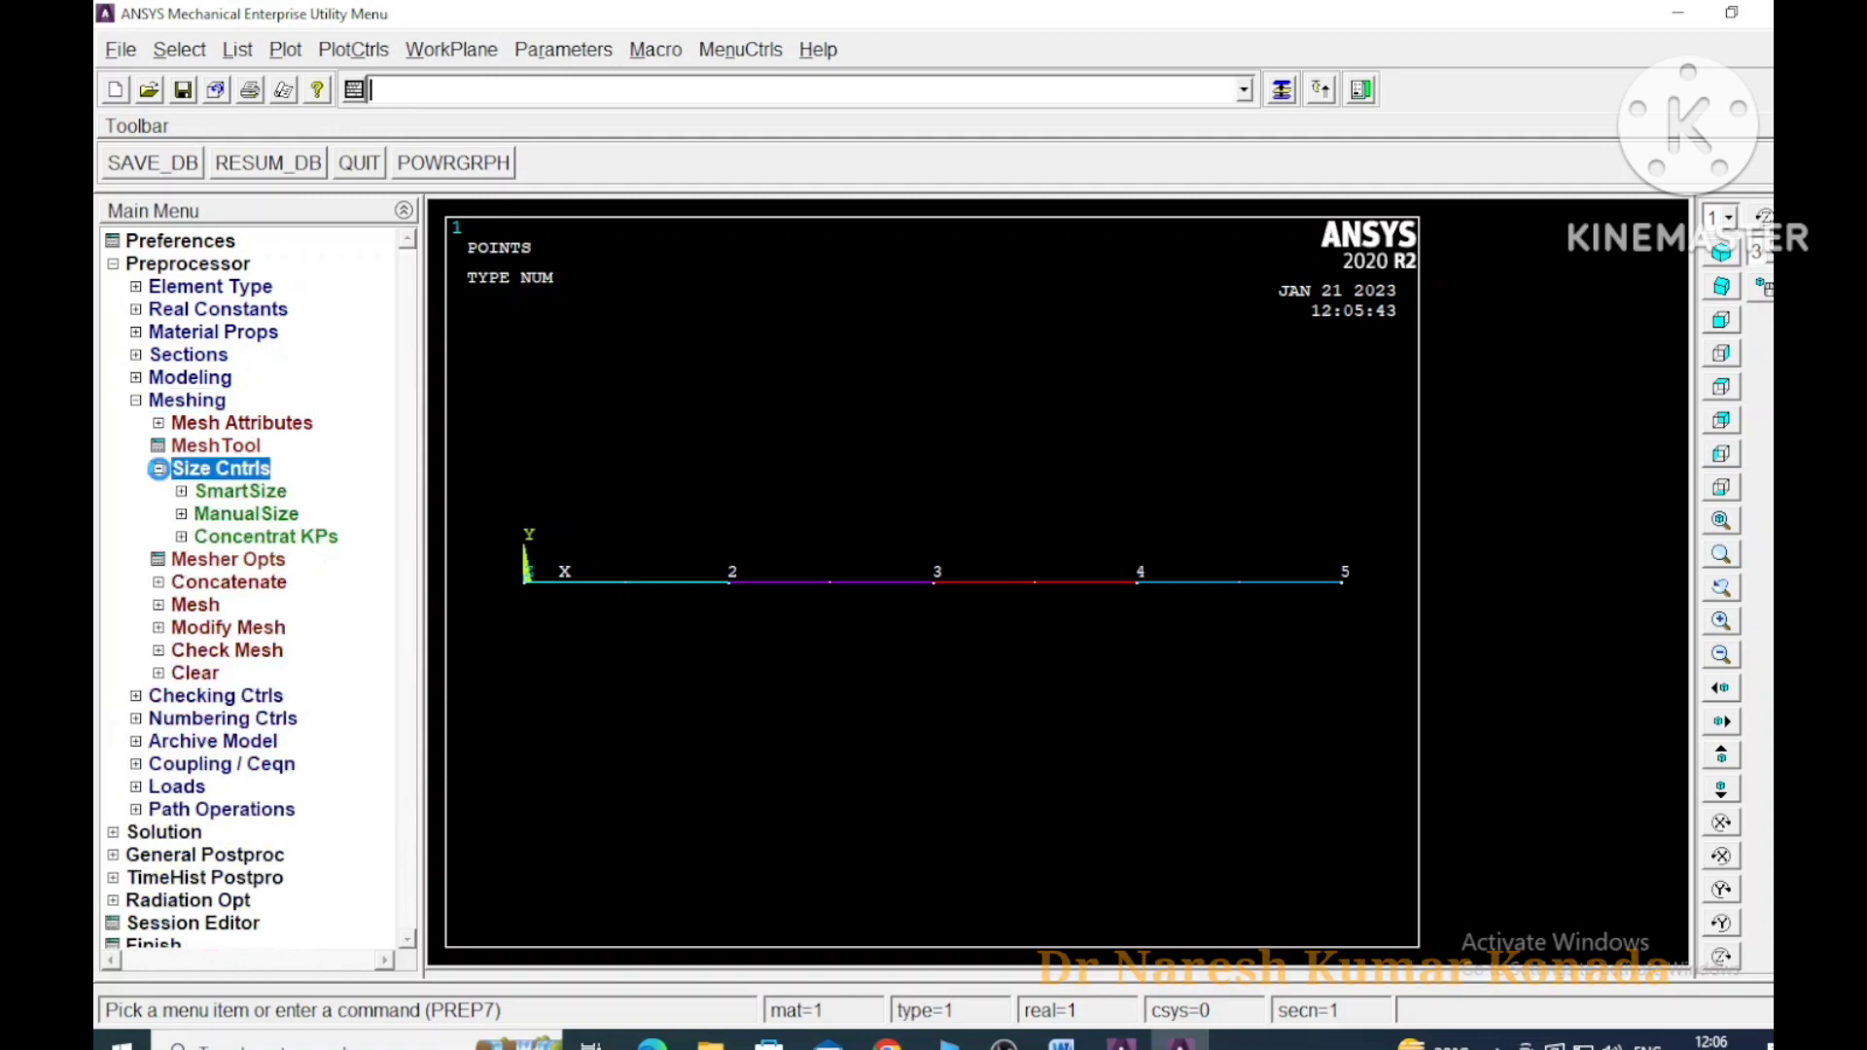
pyautogui.click(181, 515)
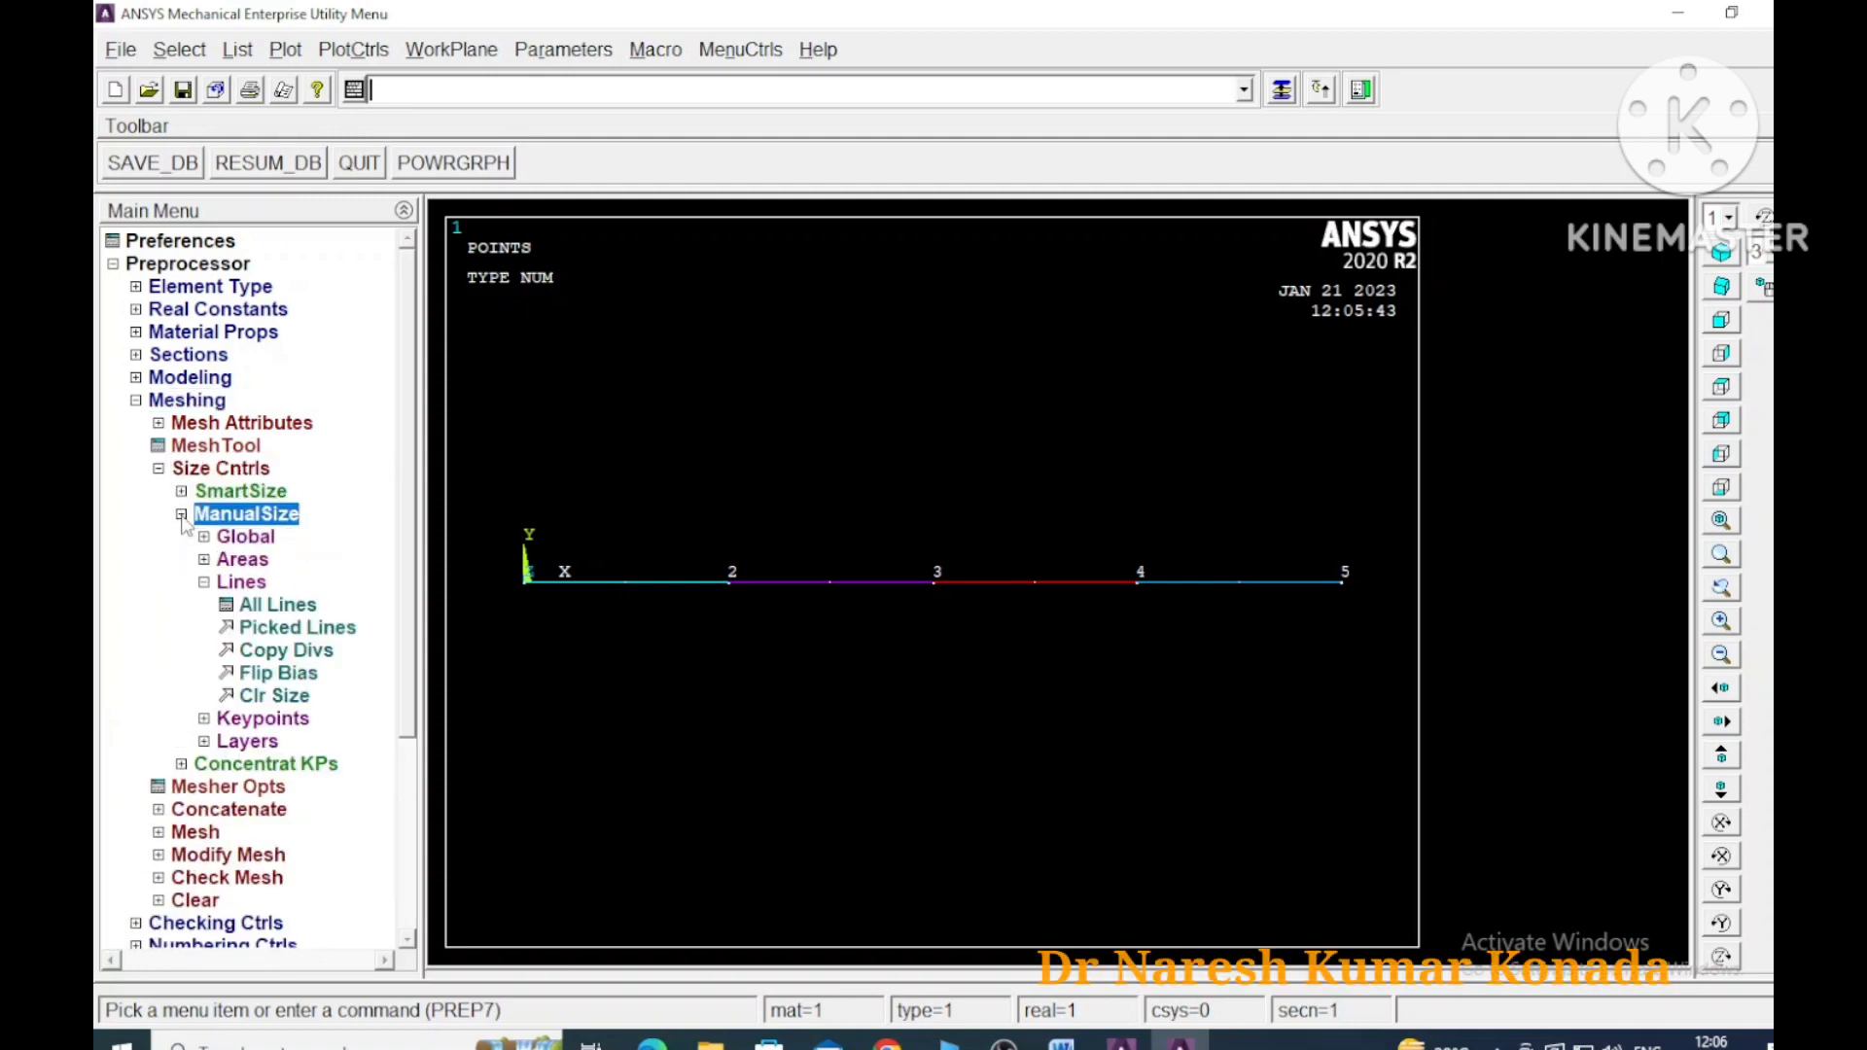
pyautogui.click(348, 628)
pyautogui.click(694, 595)
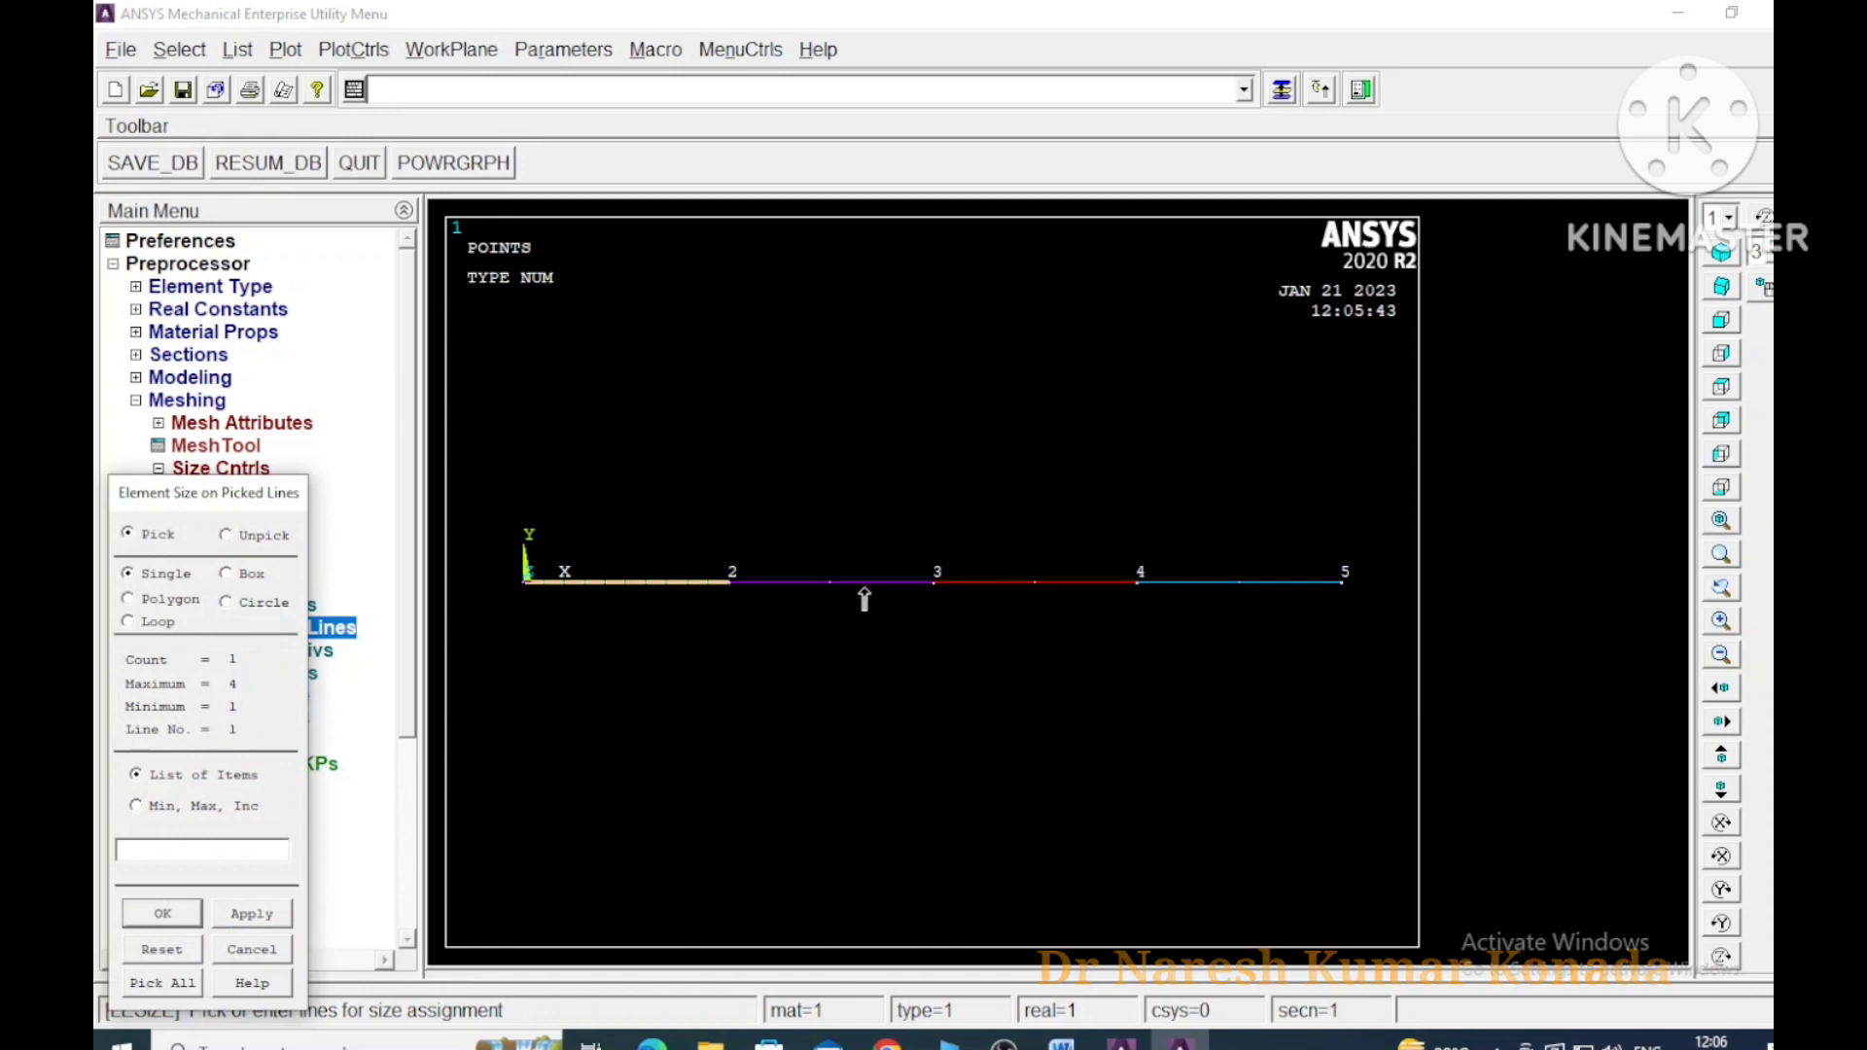
pyautogui.click(864, 596)
pyautogui.click(1016, 596)
pyautogui.click(1198, 588)
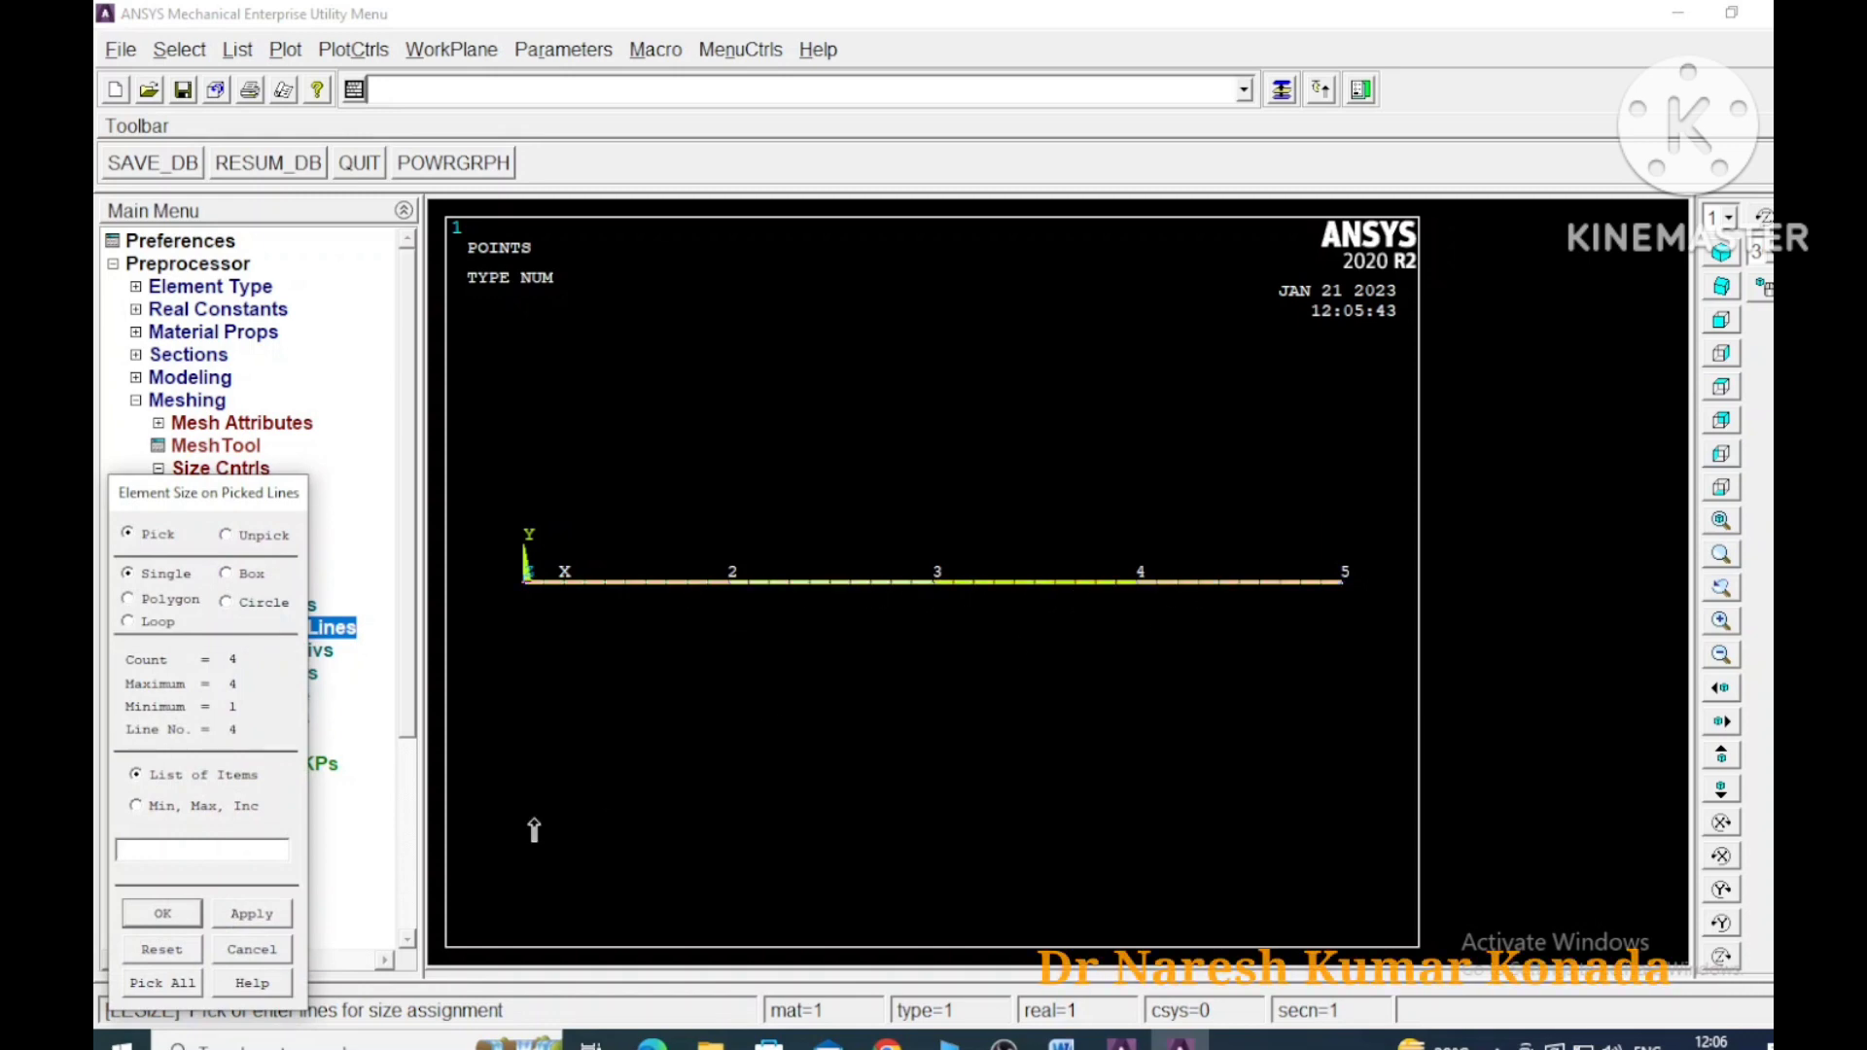
pyautogui.click(273, 914)
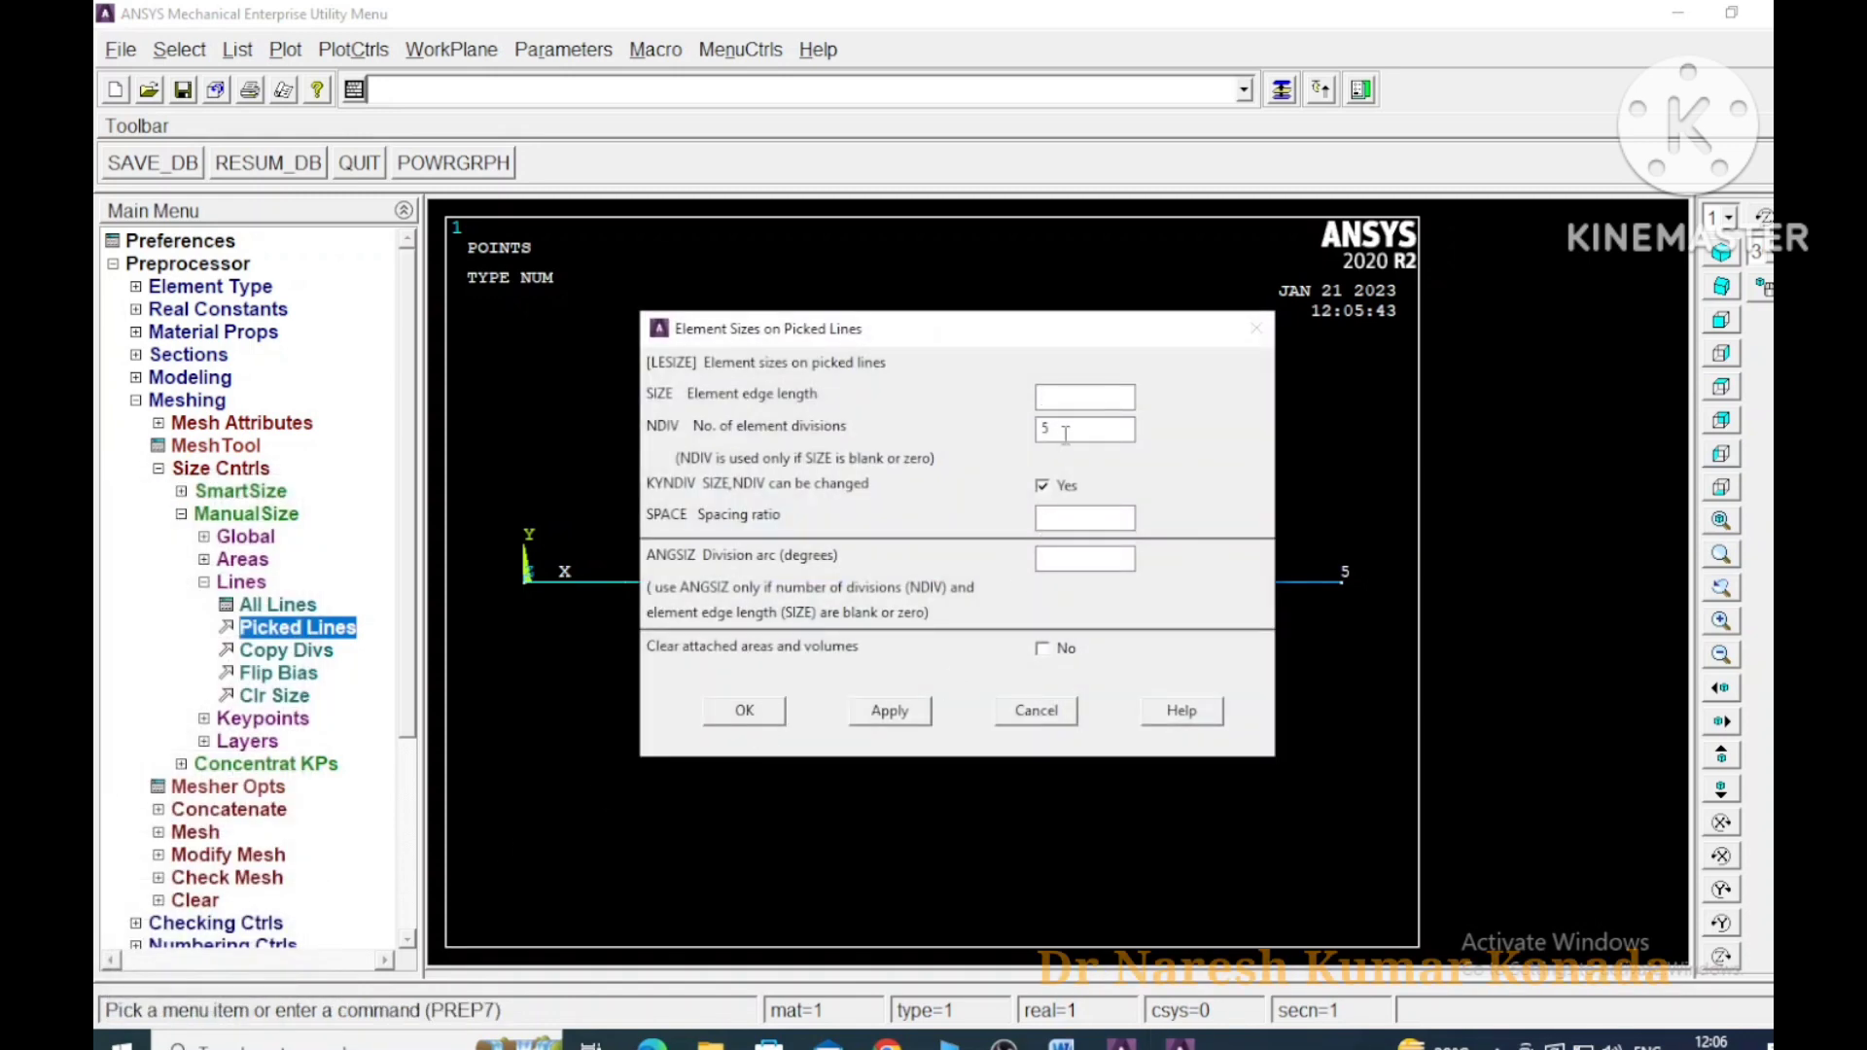
pyautogui.click(764, 720)
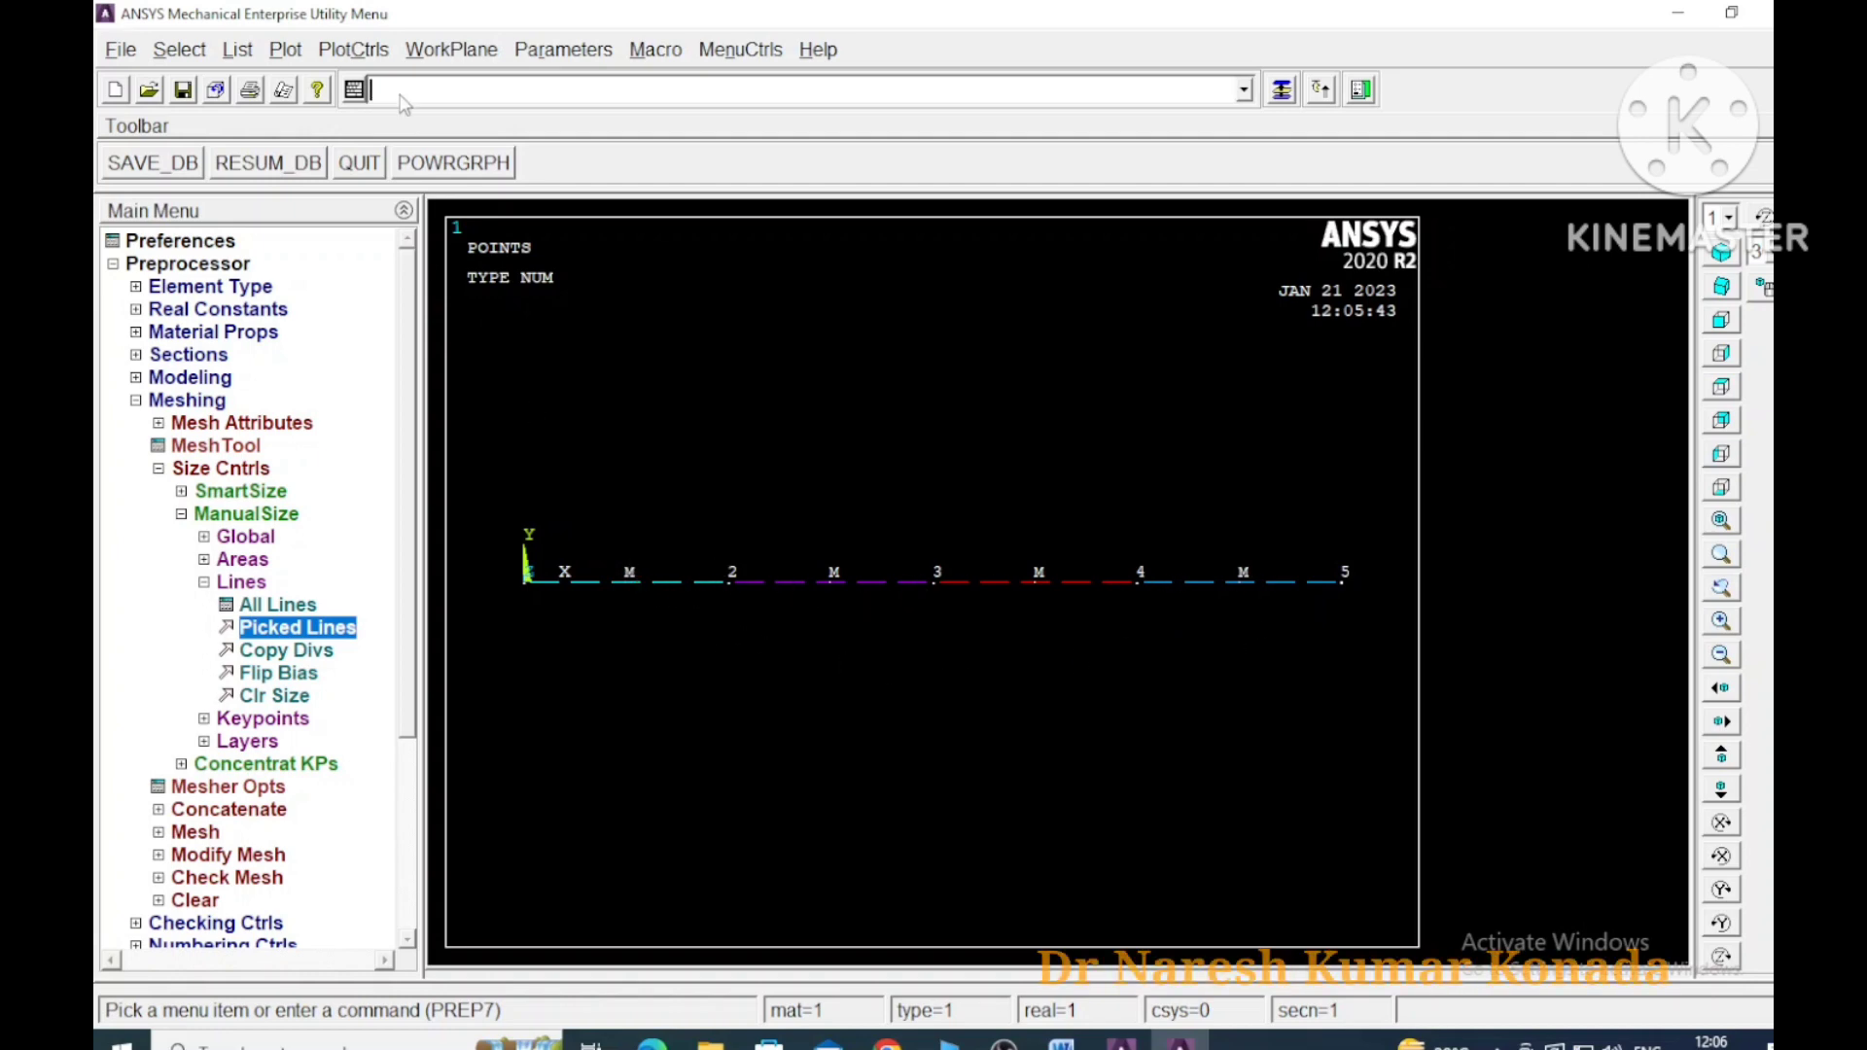
# Mesh all four beam lines
pyautogui.click(204, 583)
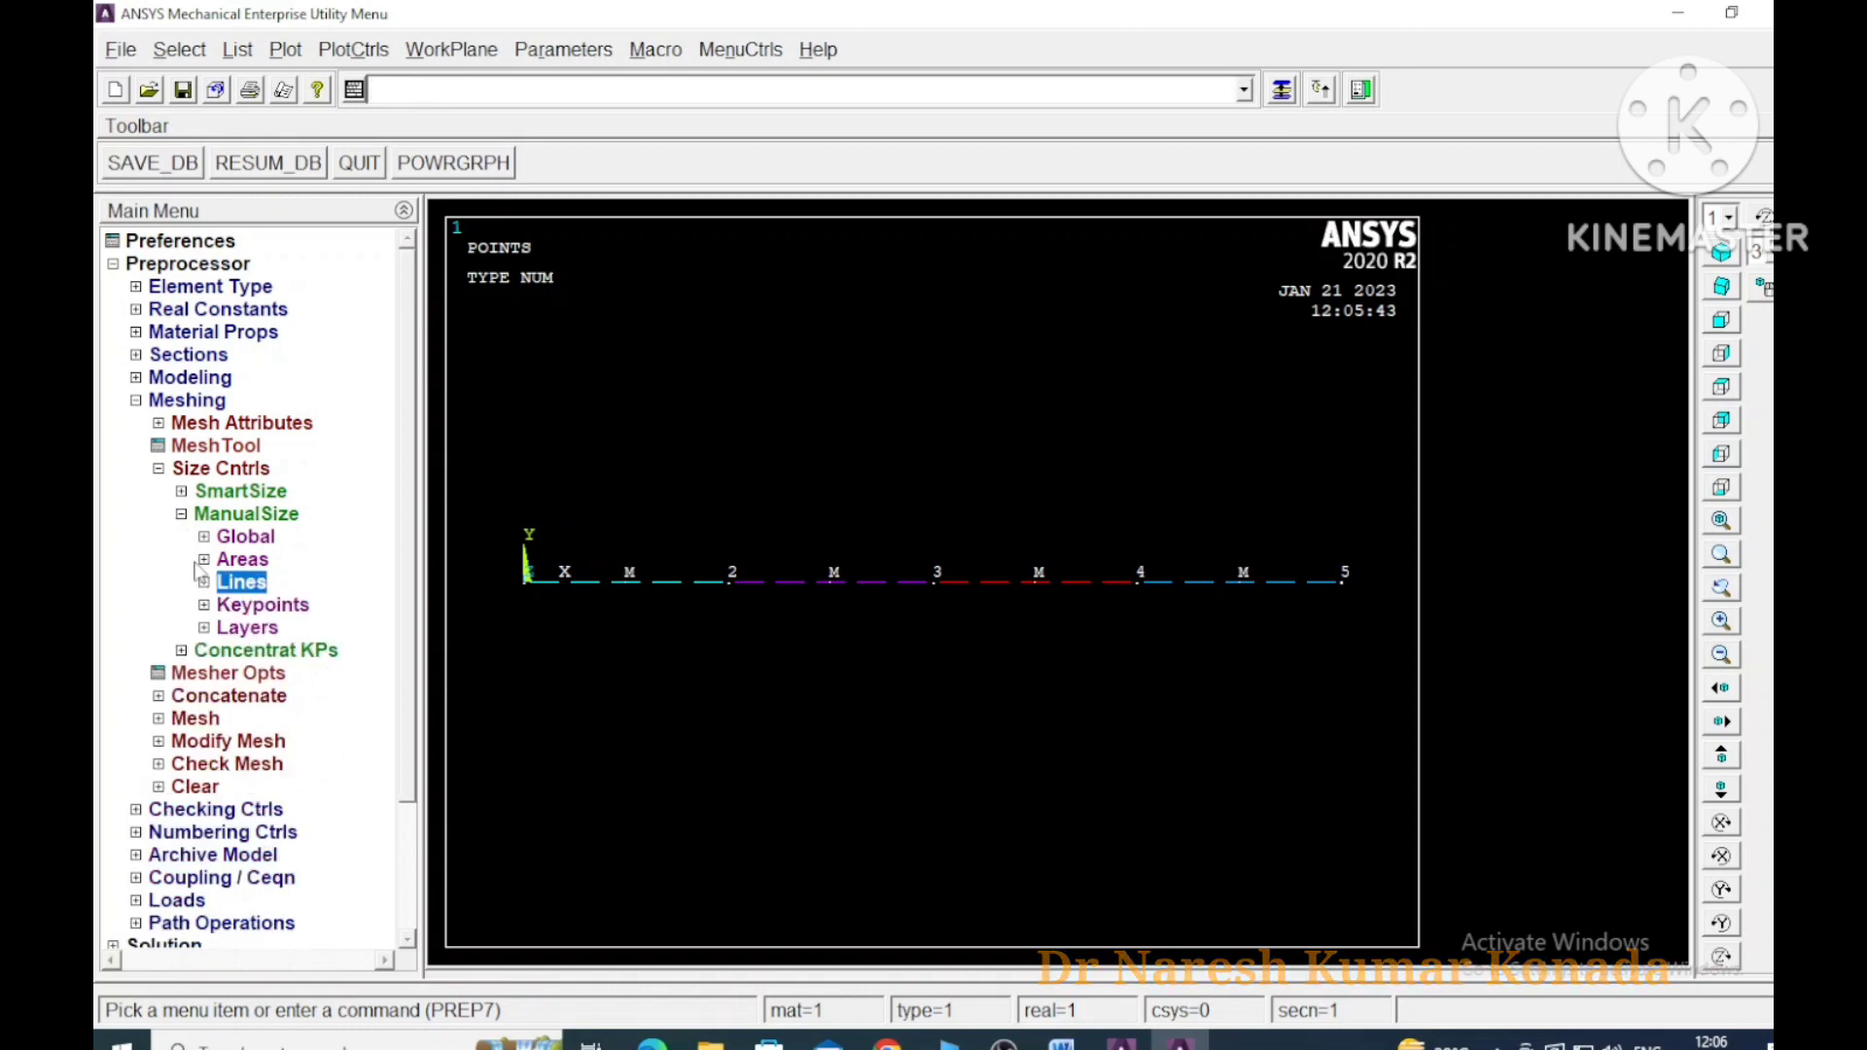
pyautogui.click(182, 721)
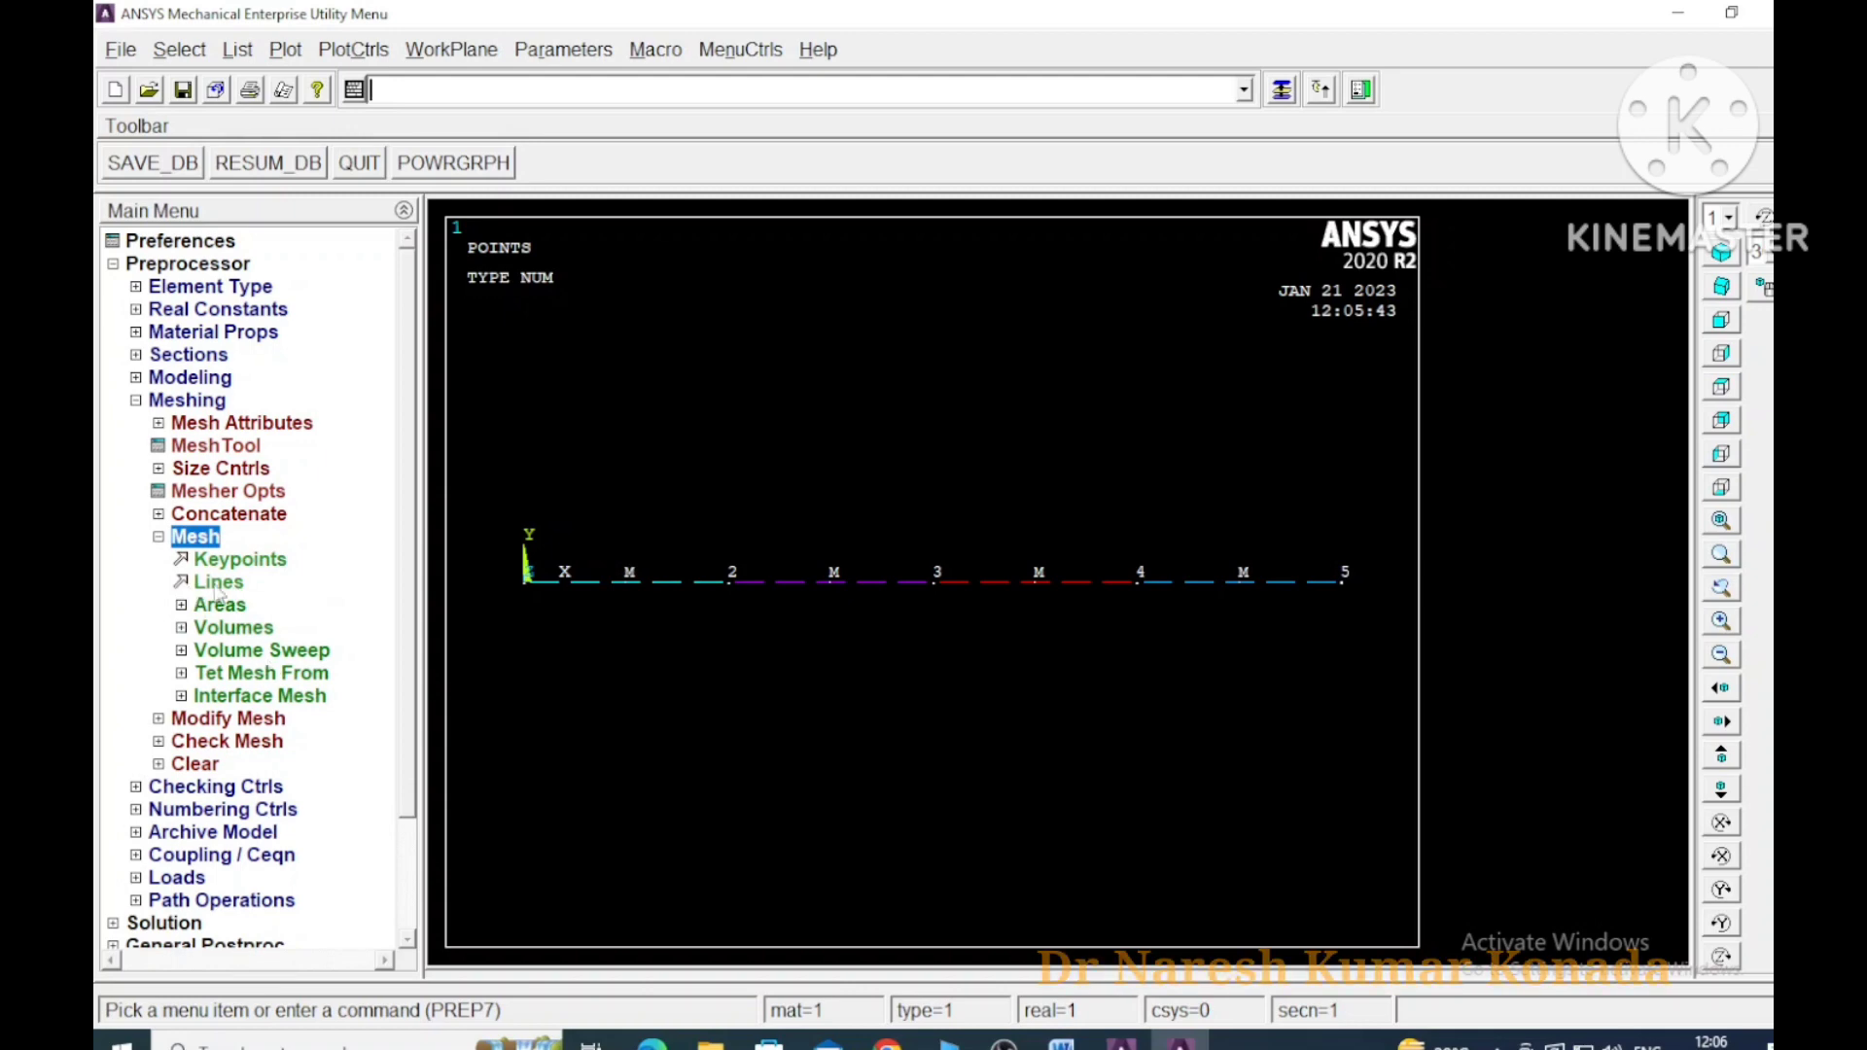
pyautogui.click(218, 583)
pyautogui.click(660, 583)
pyautogui.click(809, 583)
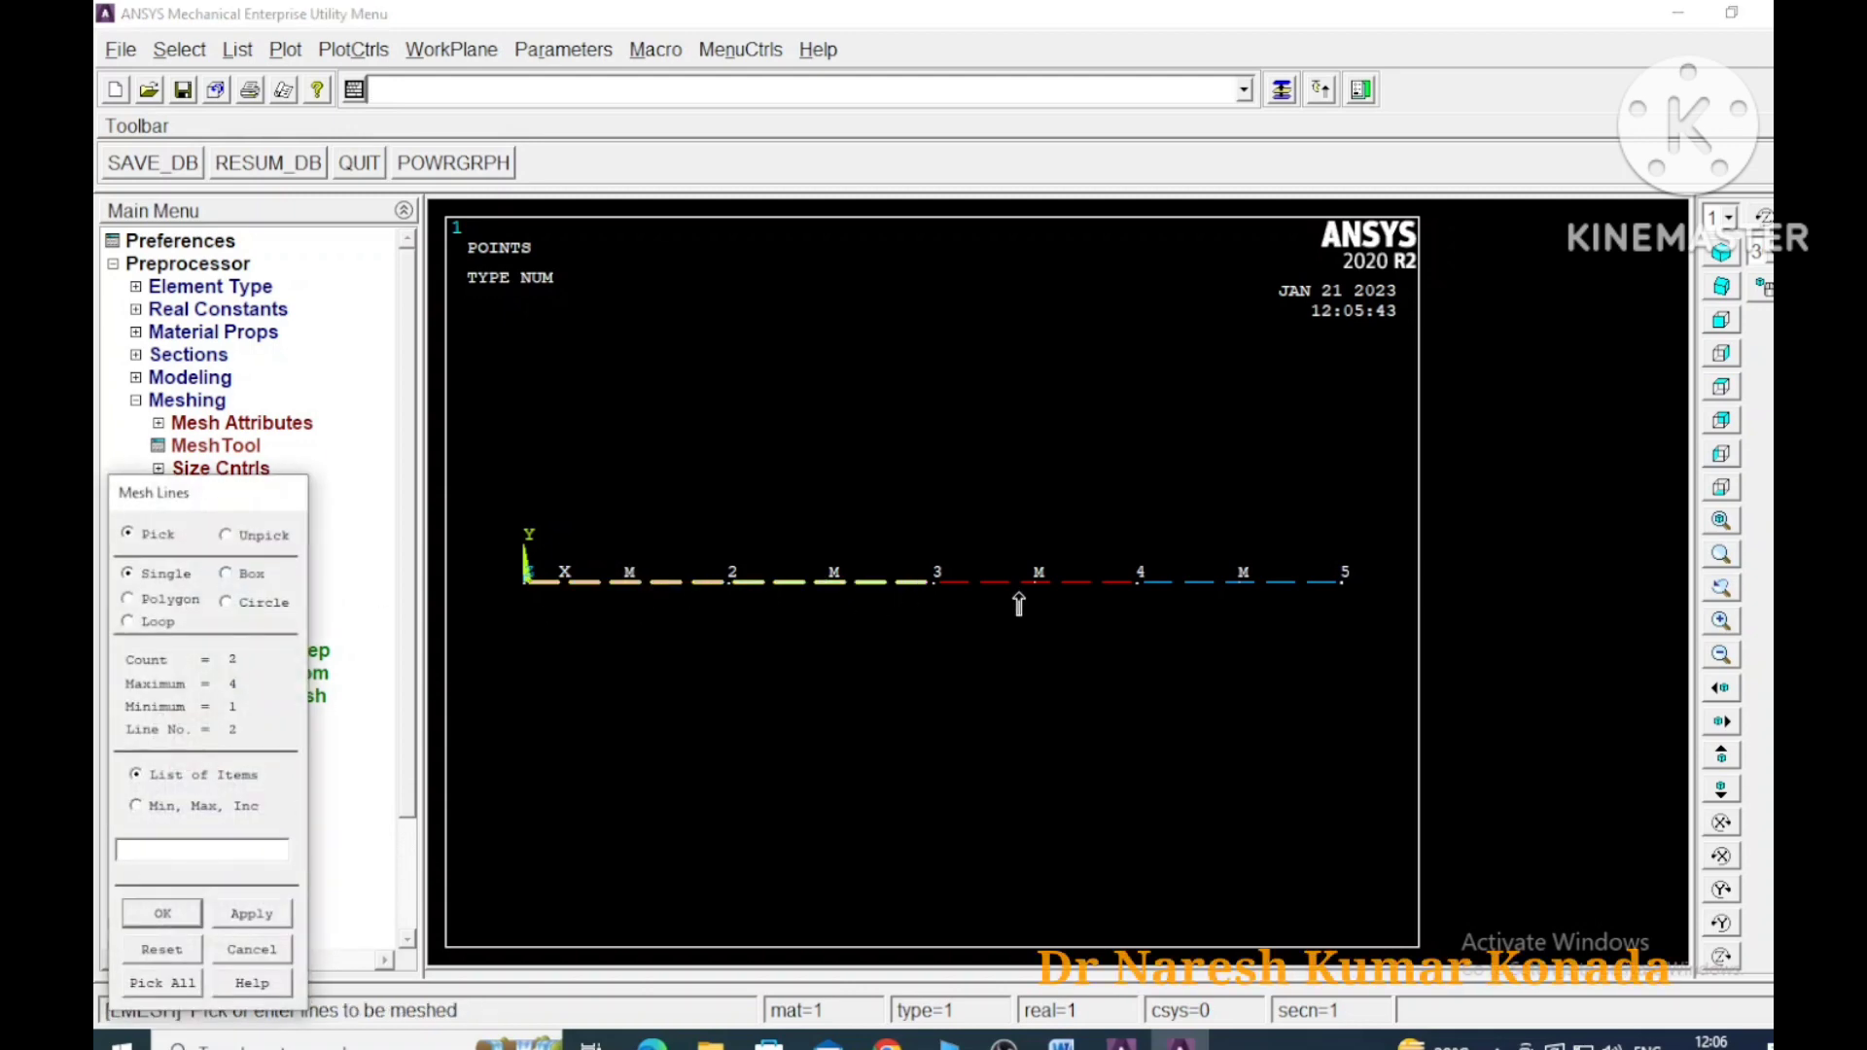
pyautogui.click(1039, 587)
pyautogui.click(1230, 588)
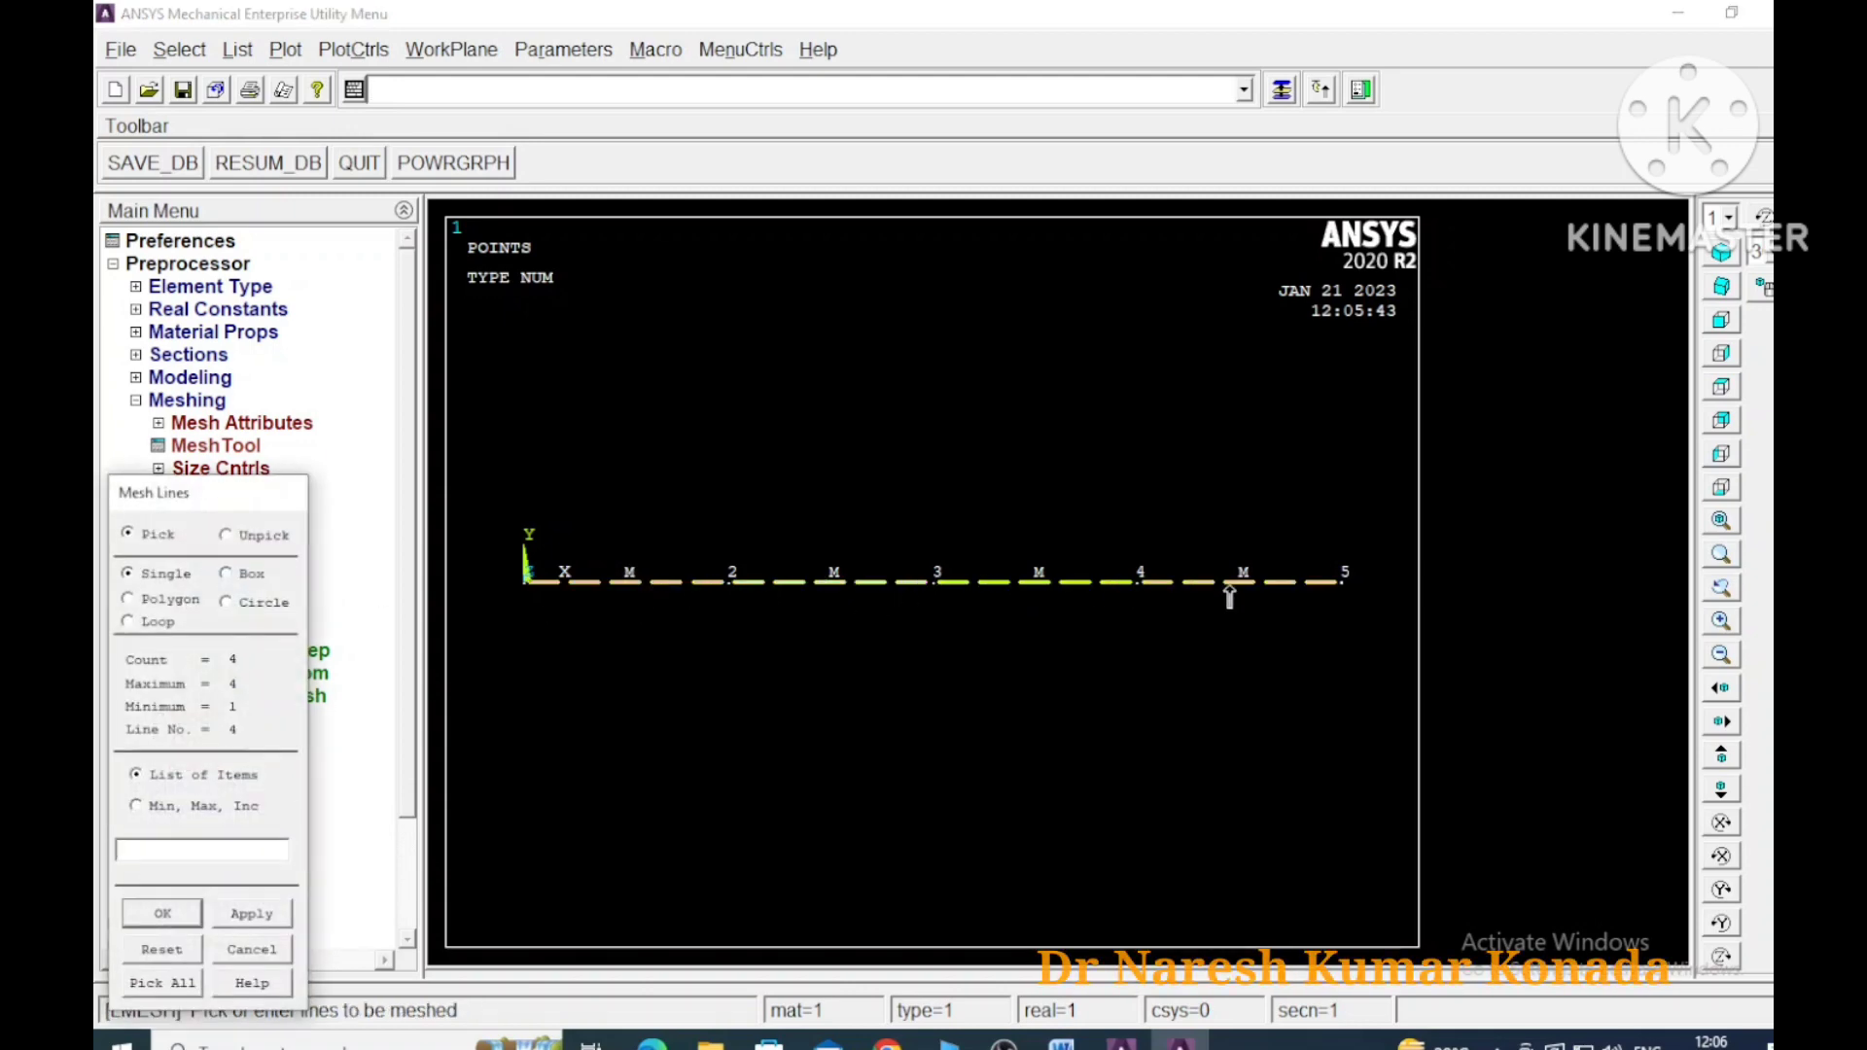
pyautogui.click(252, 917)
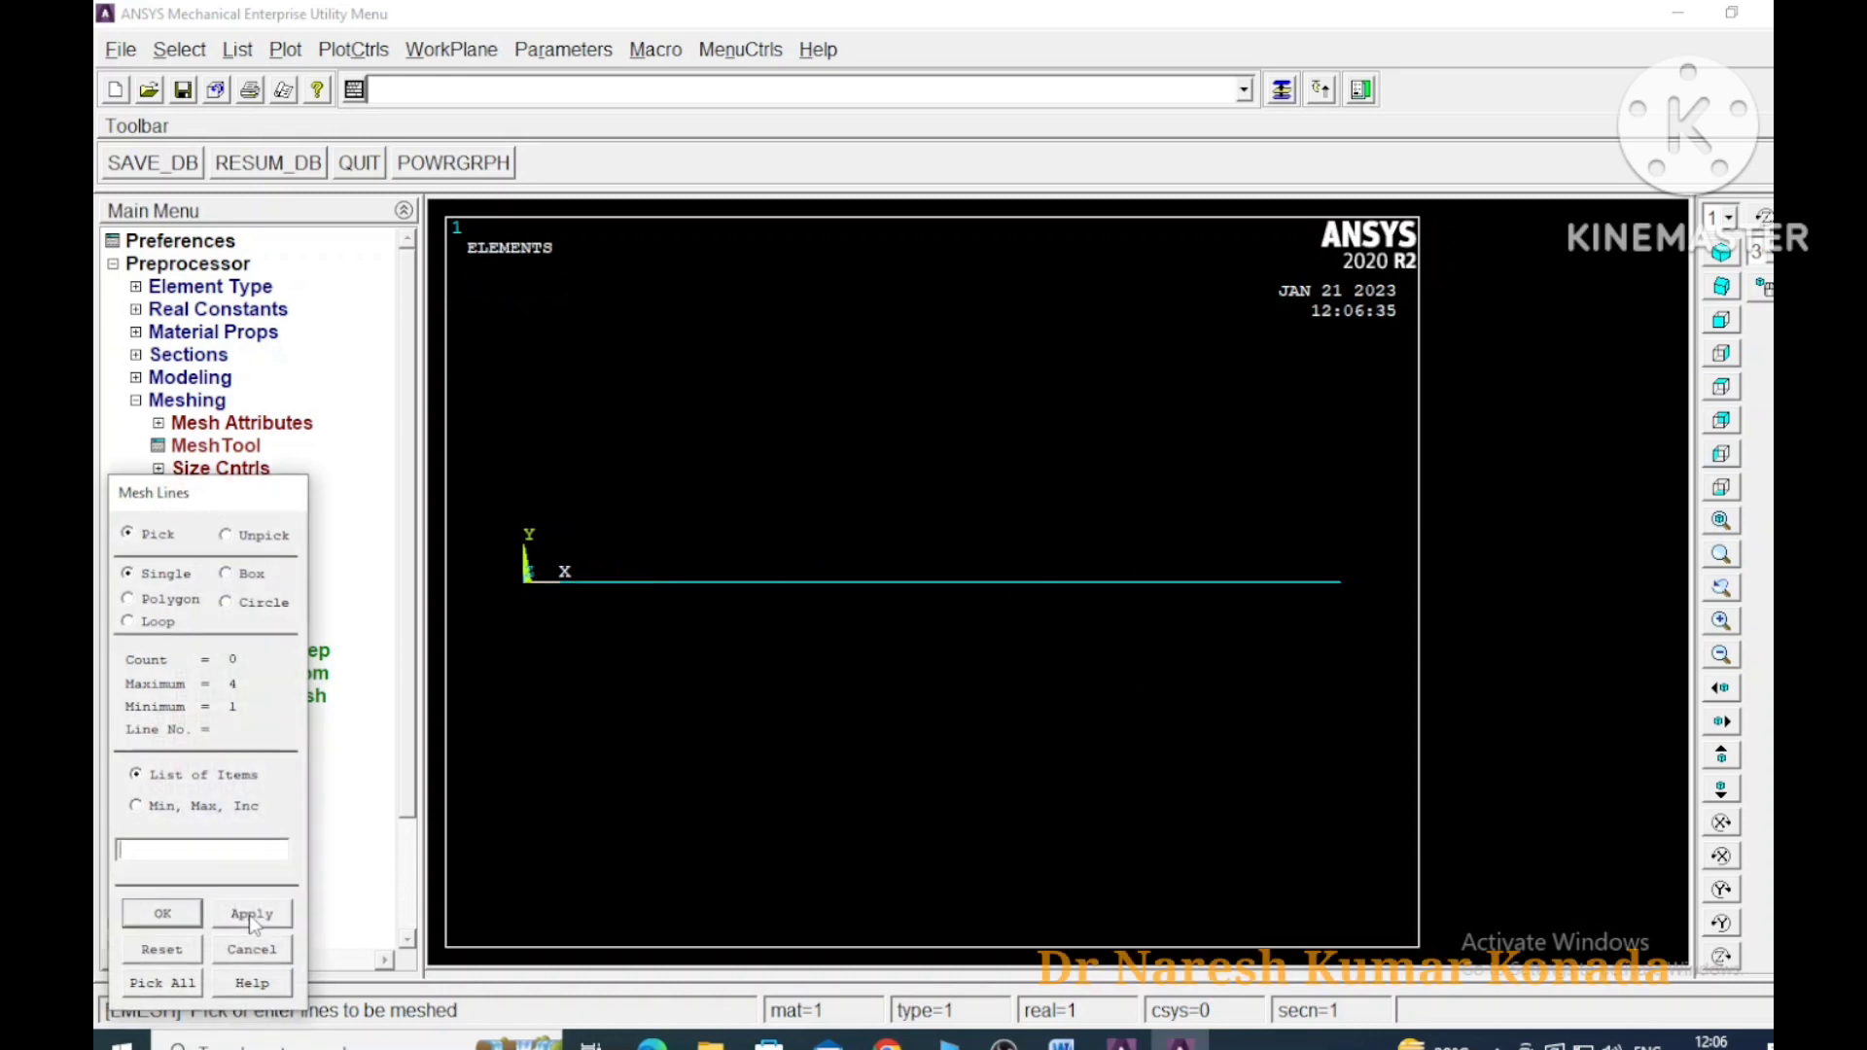
pyautogui.click(164, 914)
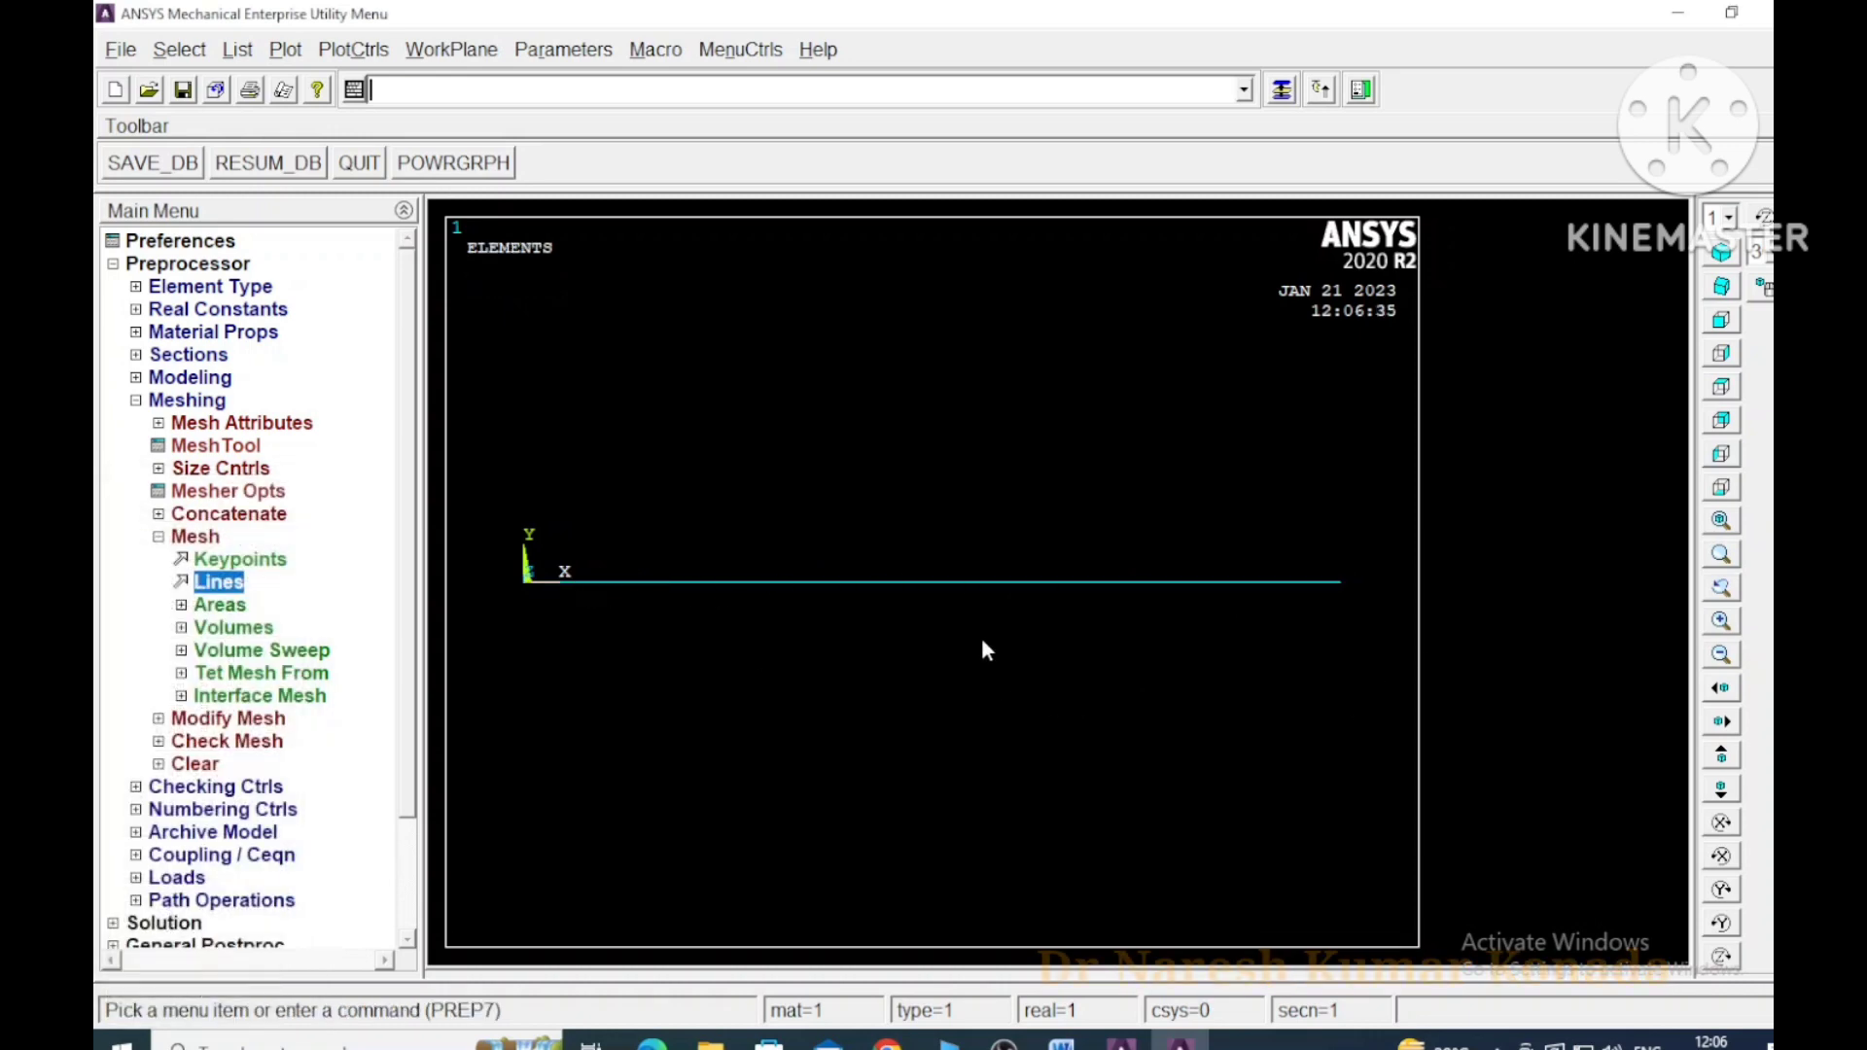
# Plot the model's keypoints in place of the elements
pyautogui.click(286, 50)
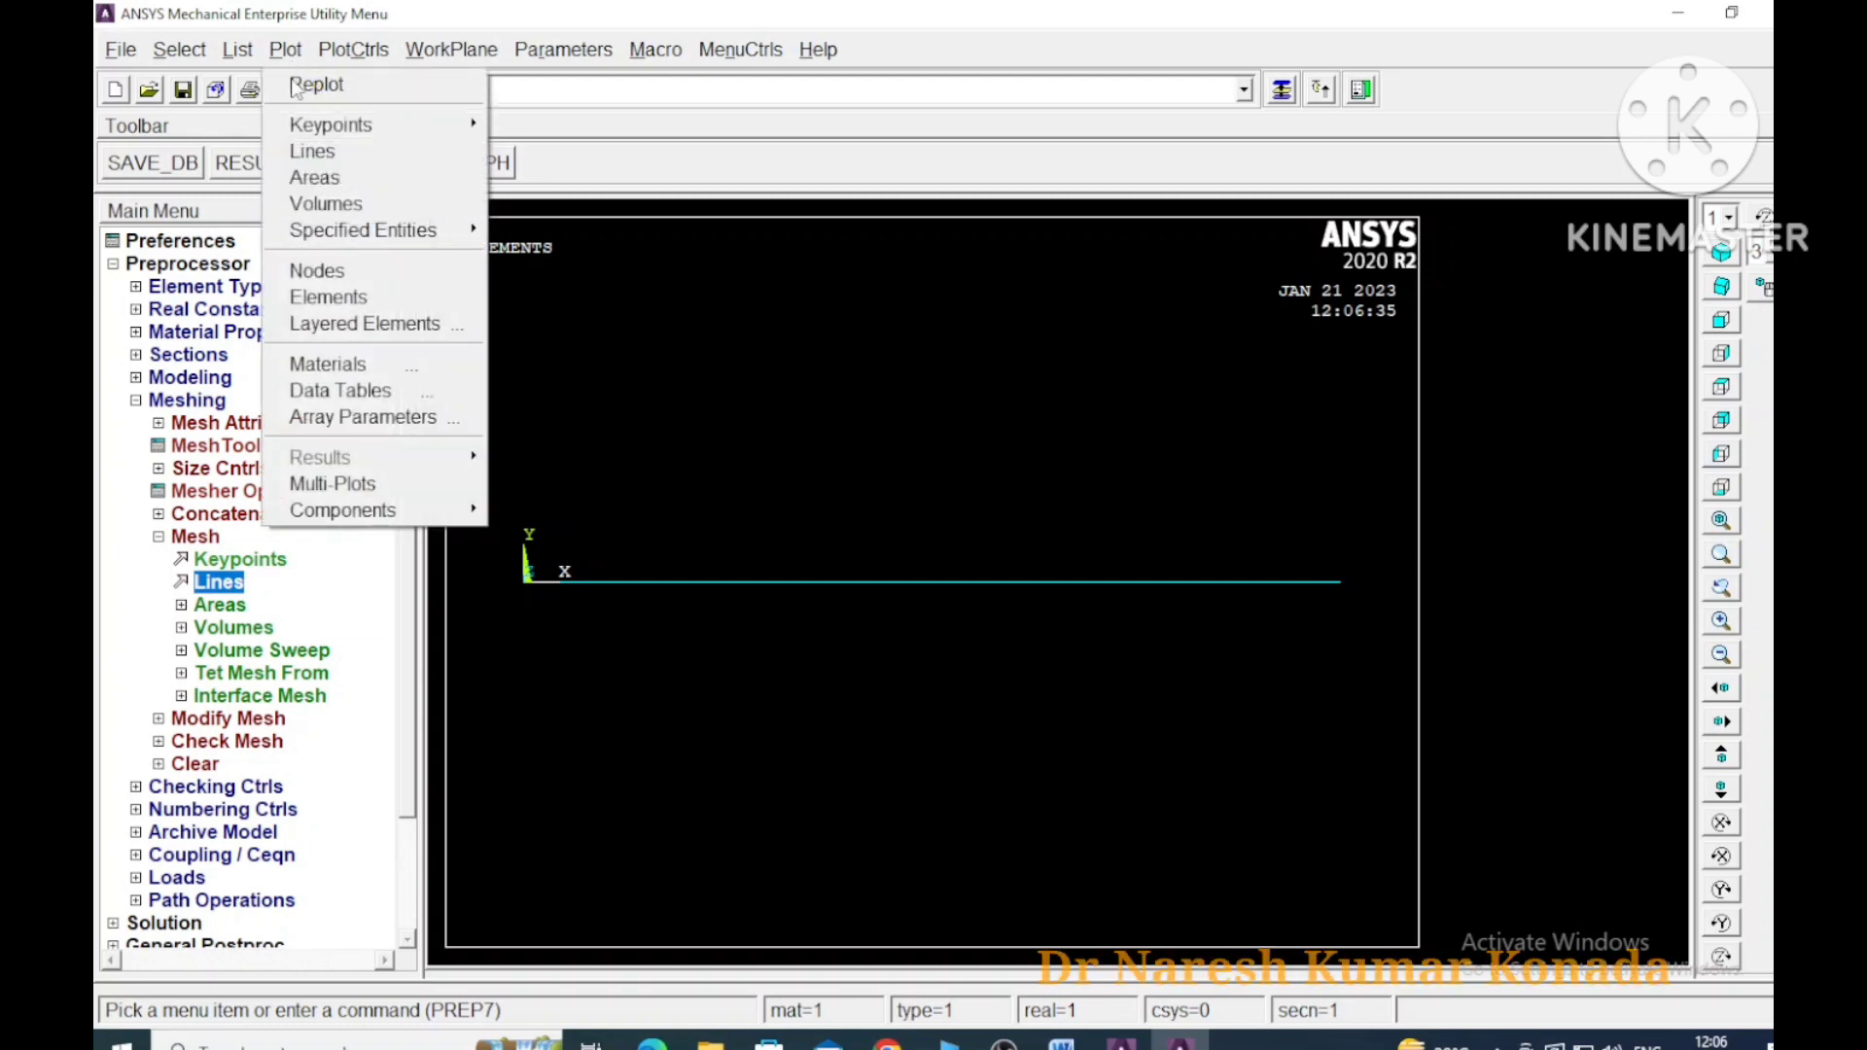
pyautogui.moveTo(370, 125)
pyautogui.click(530, 124)
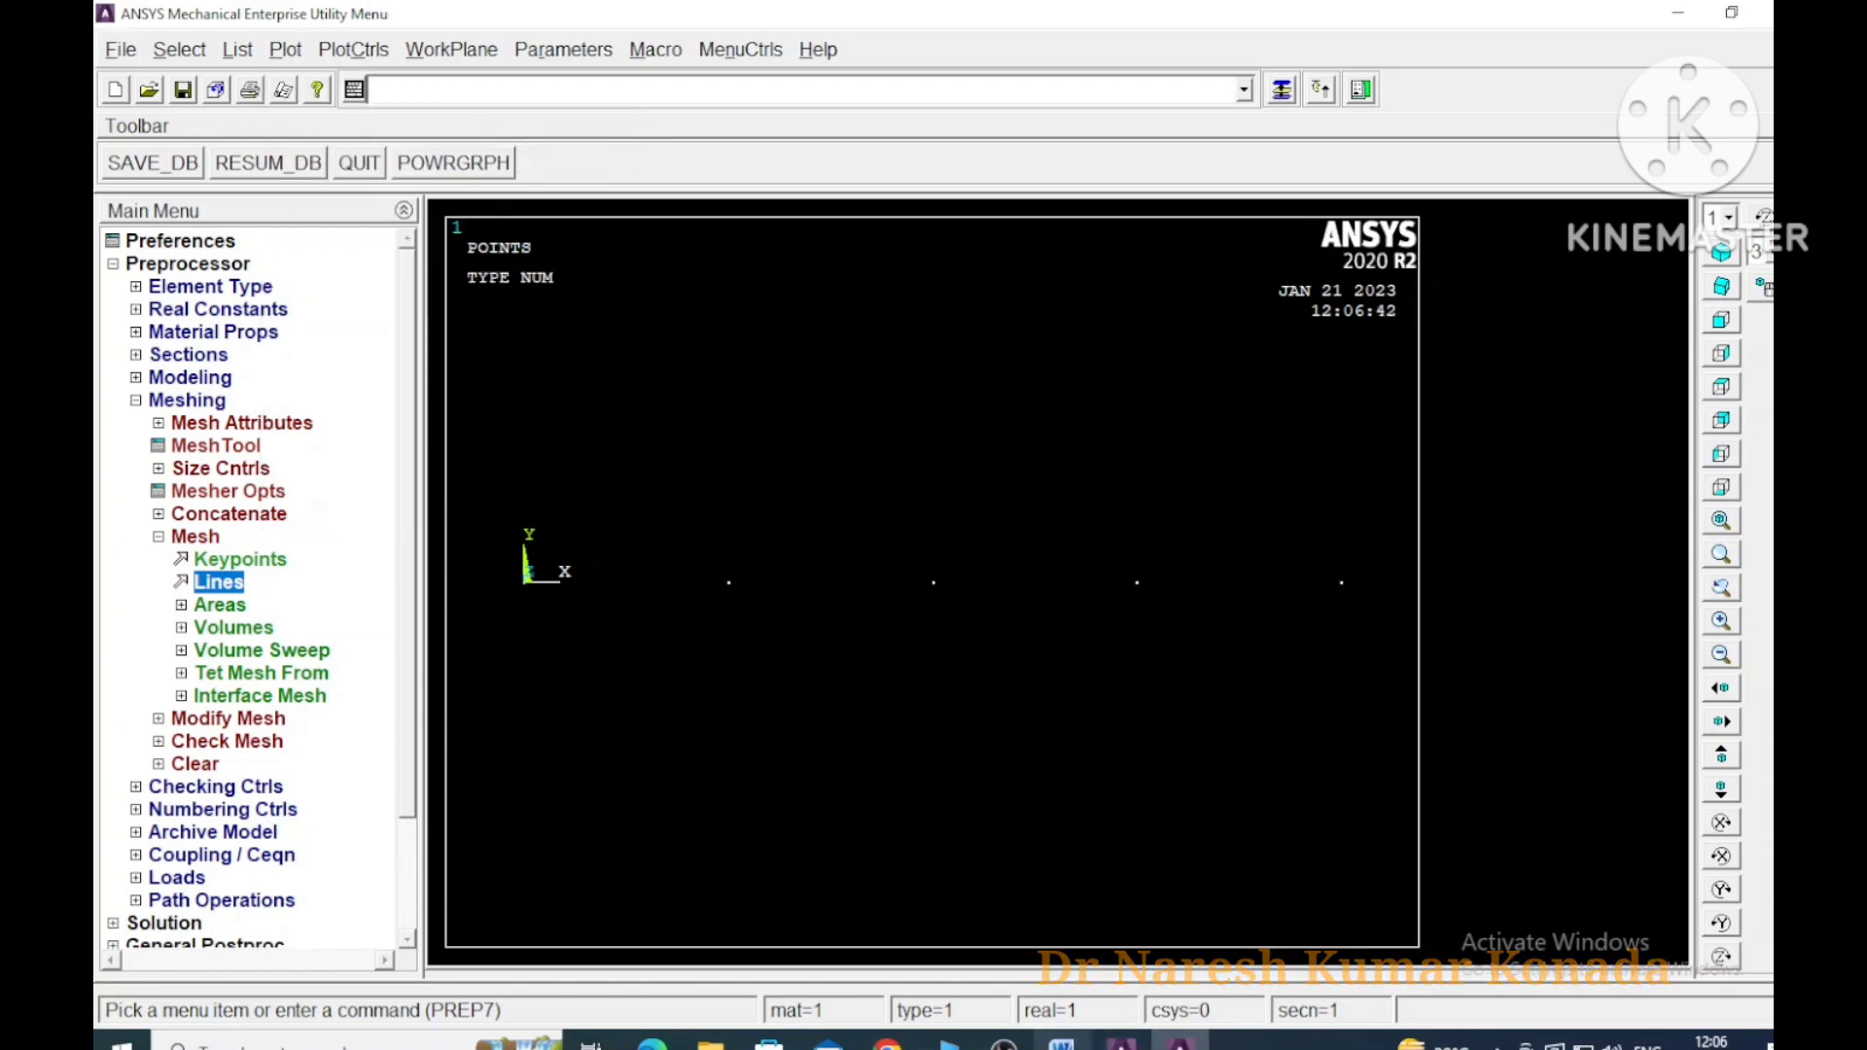
# Check the support in the Word problem statement and constrain All DOF on the node at the beam's origin
pyautogui.click(1062, 1043)
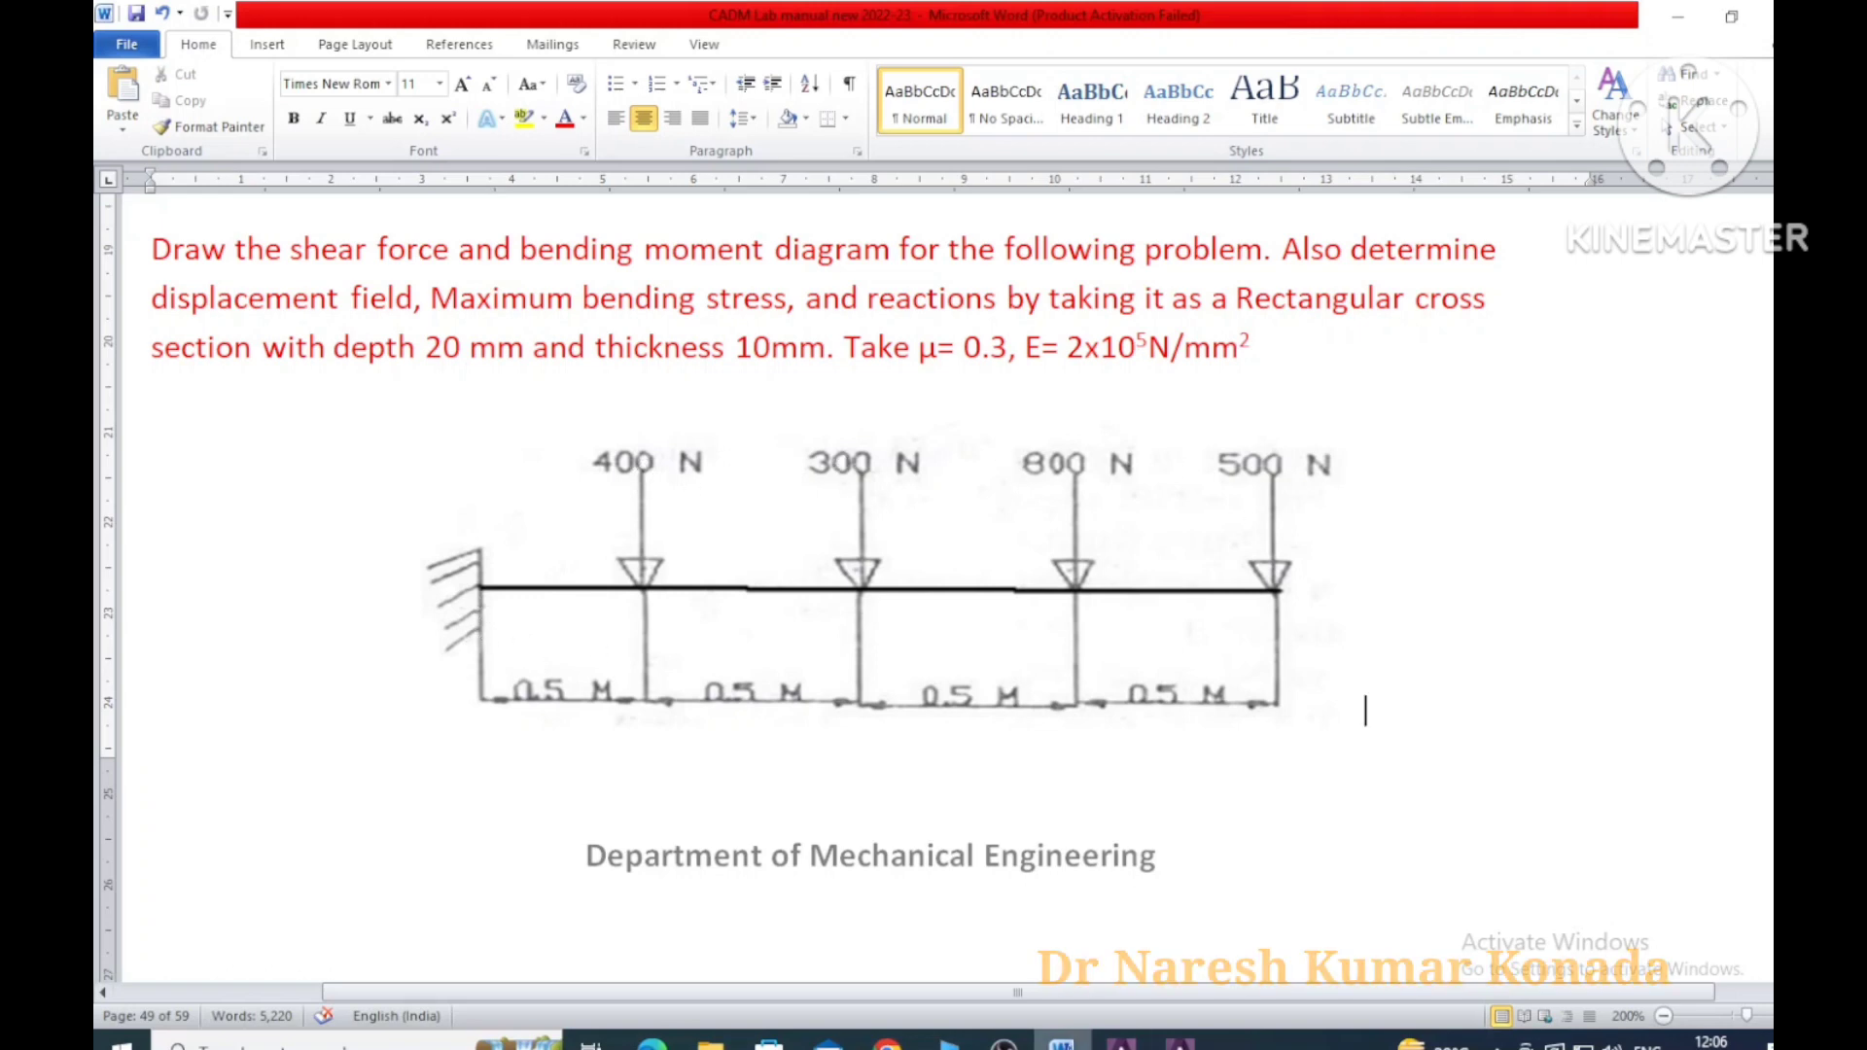
pyautogui.hotkey('alt', 'Tab')
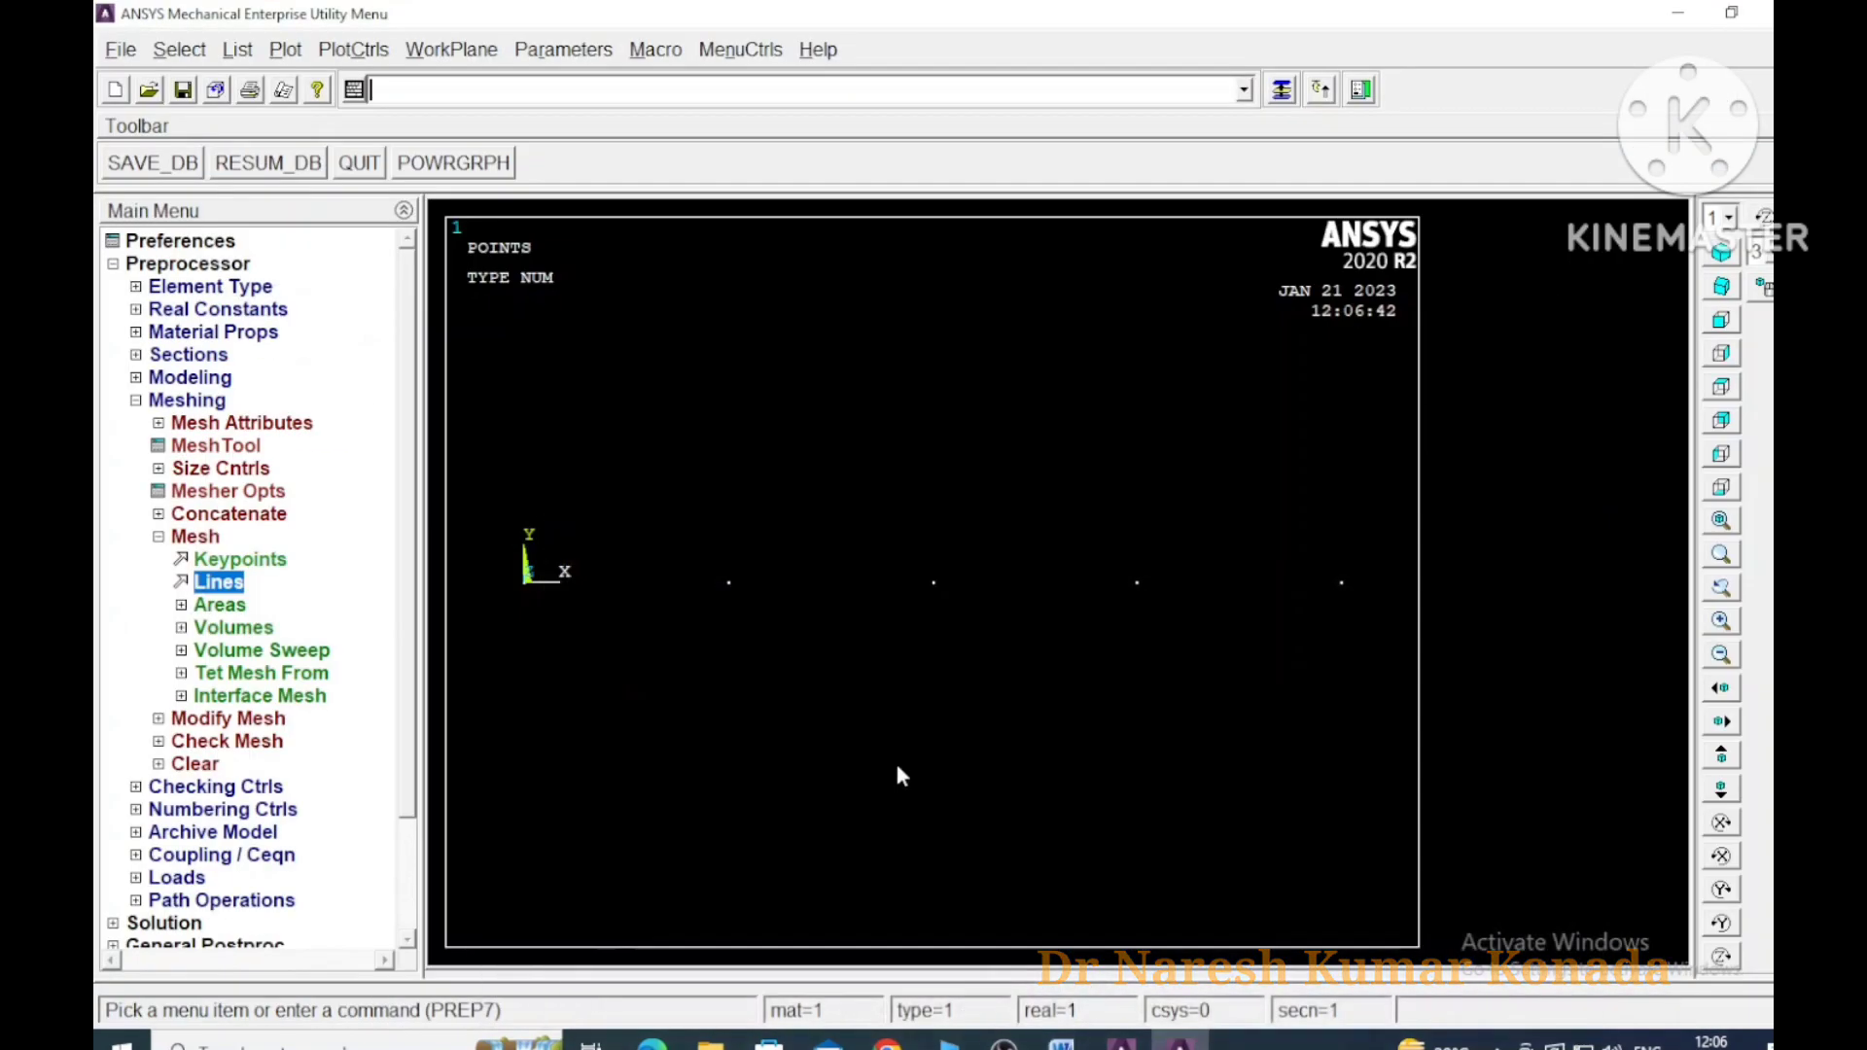
pyautogui.click(139, 401)
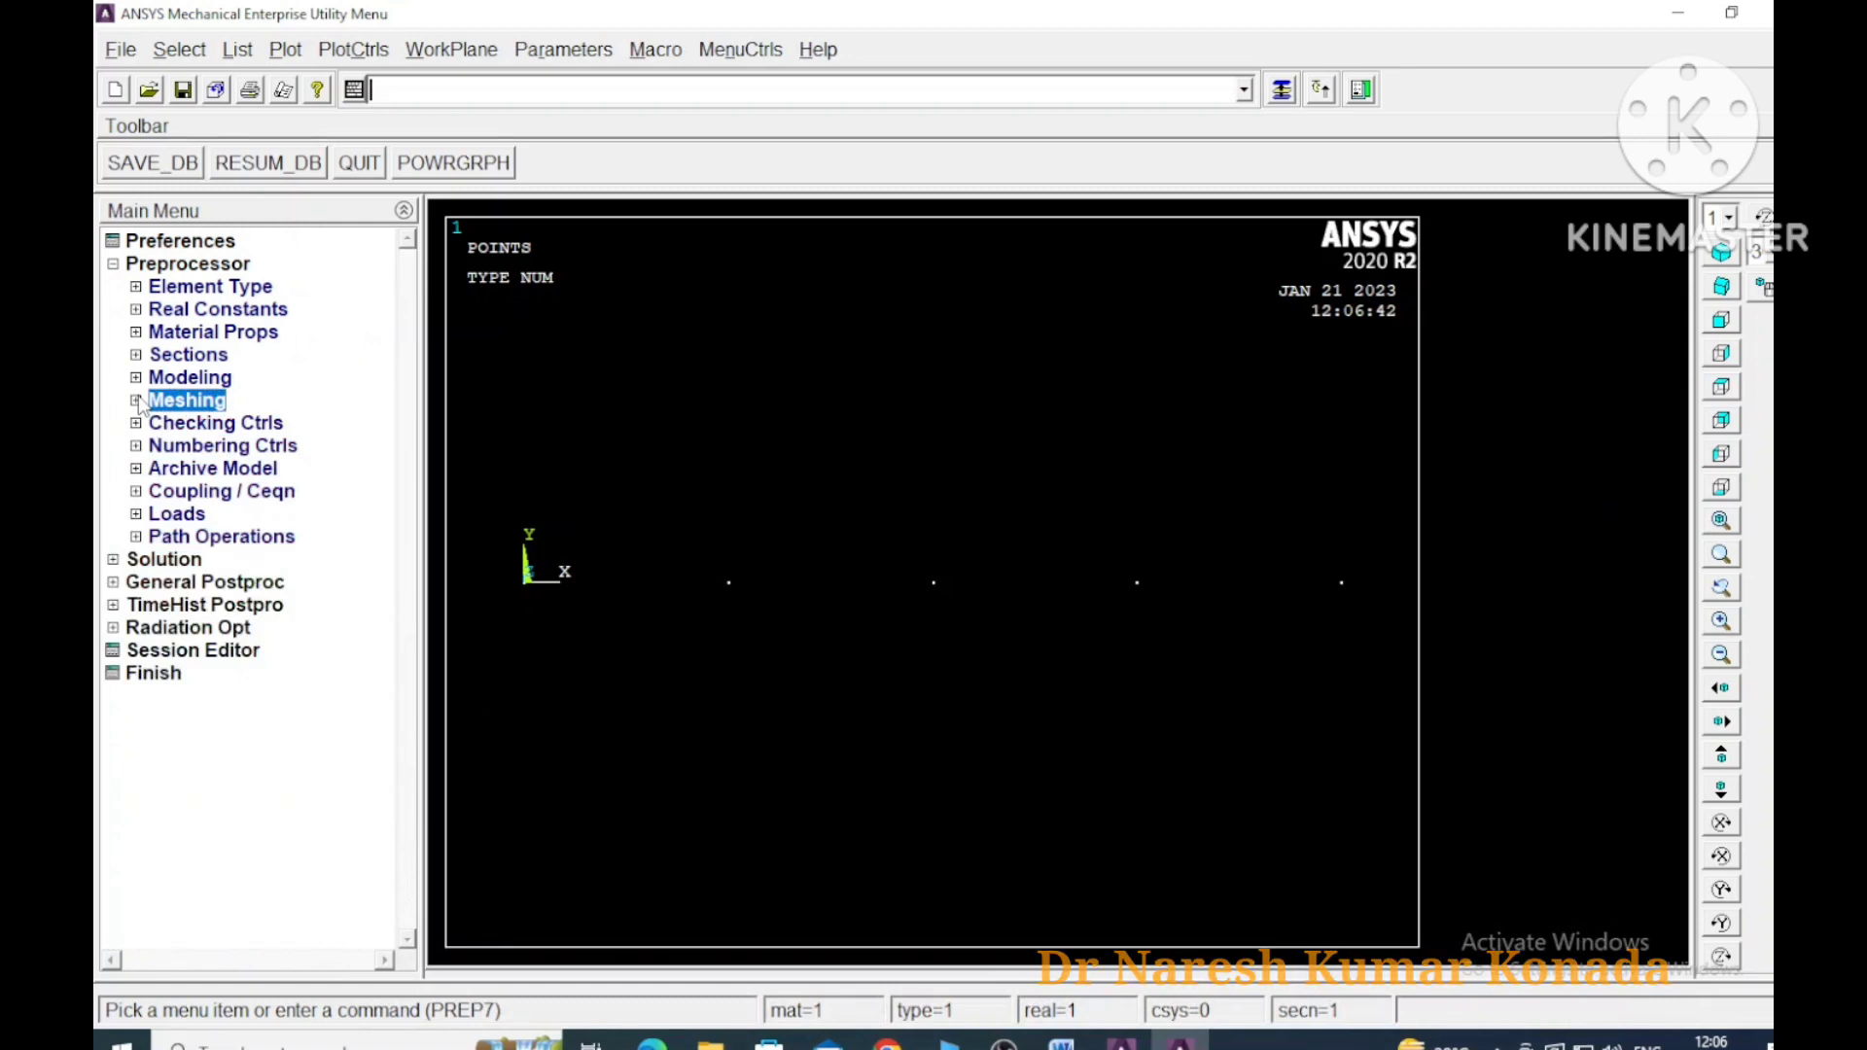
pyautogui.click(137, 518)
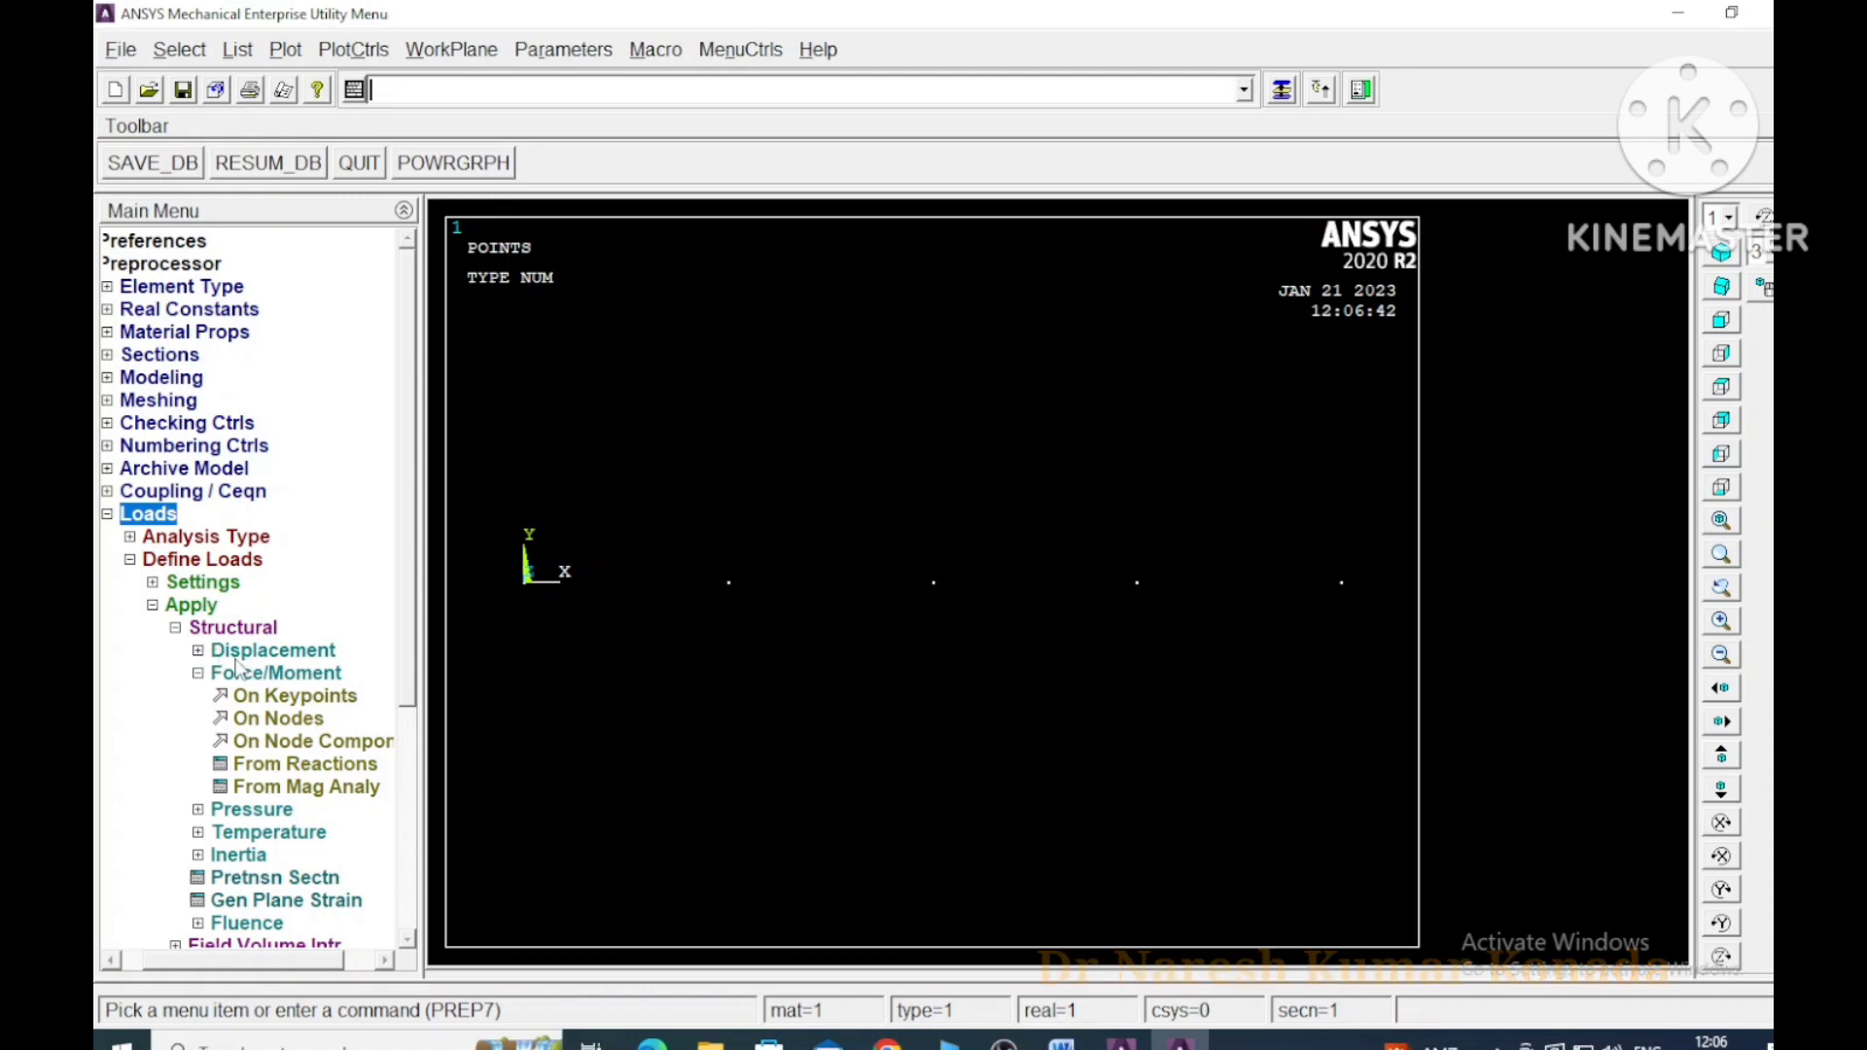
pyautogui.click(197, 651)
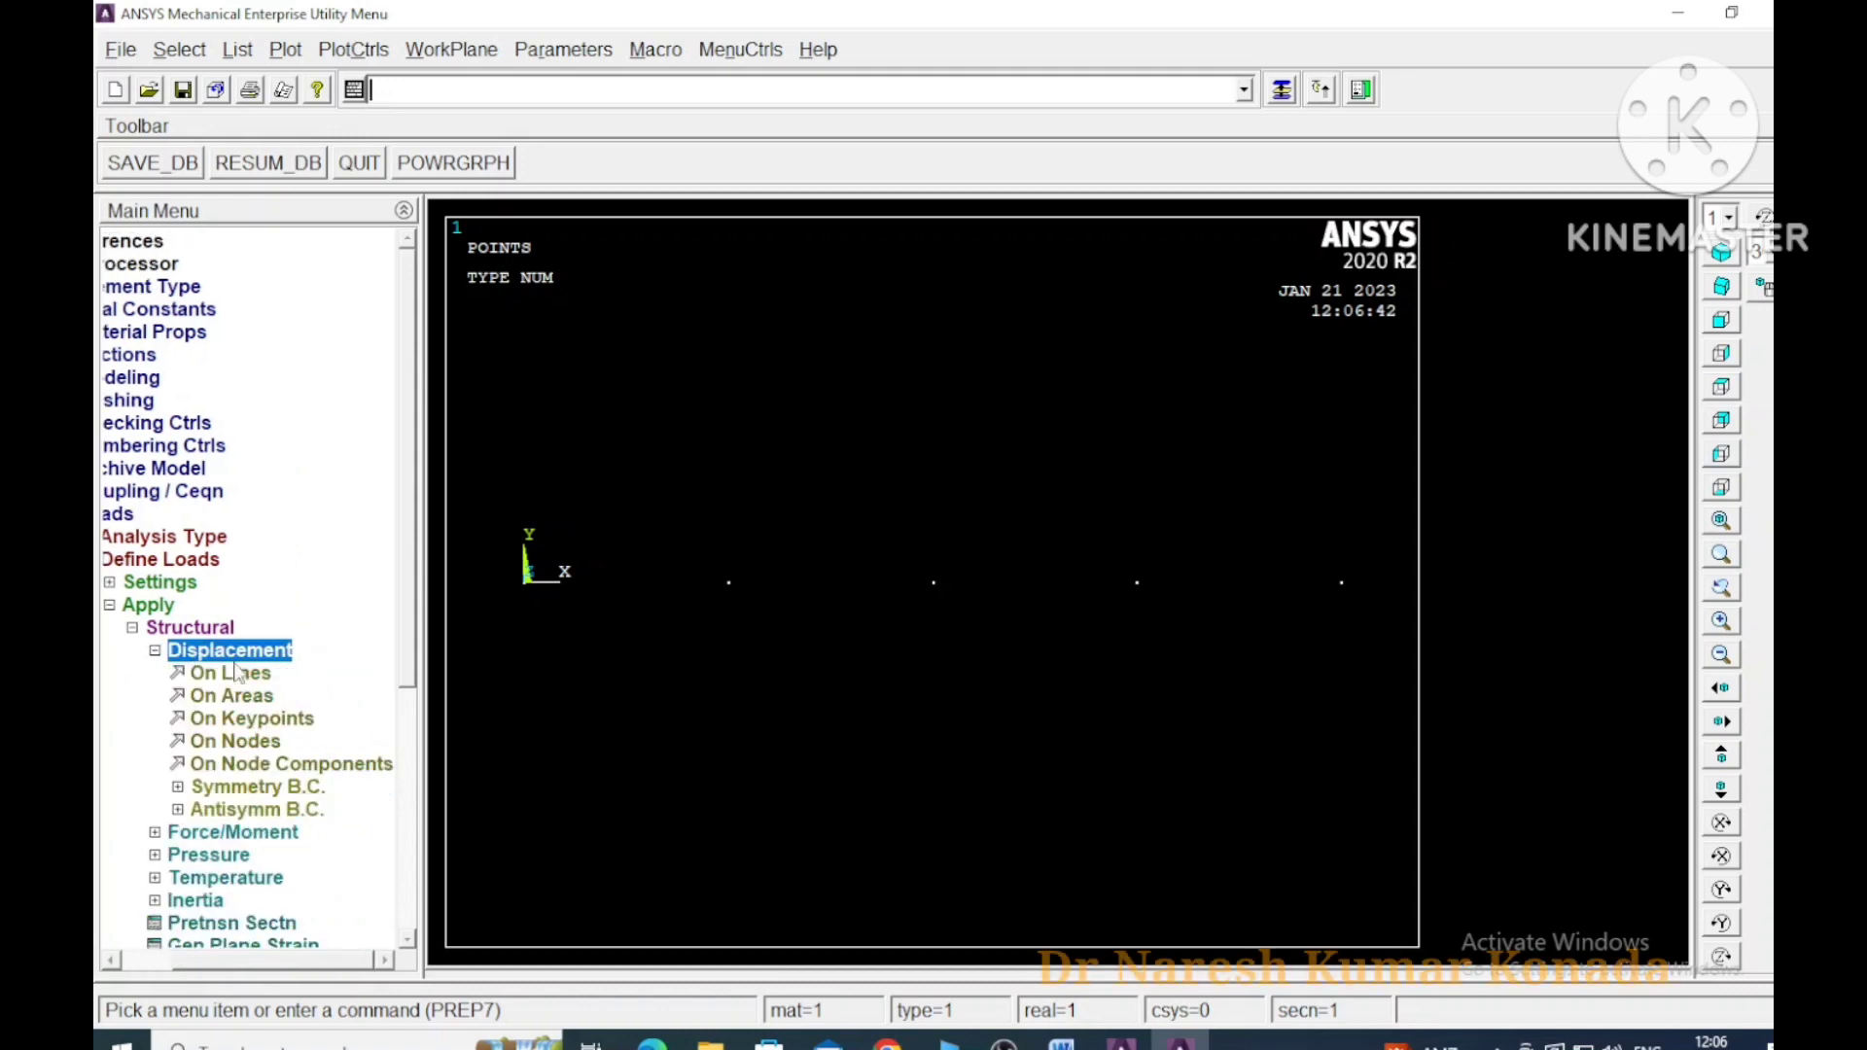
pyautogui.click(234, 742)
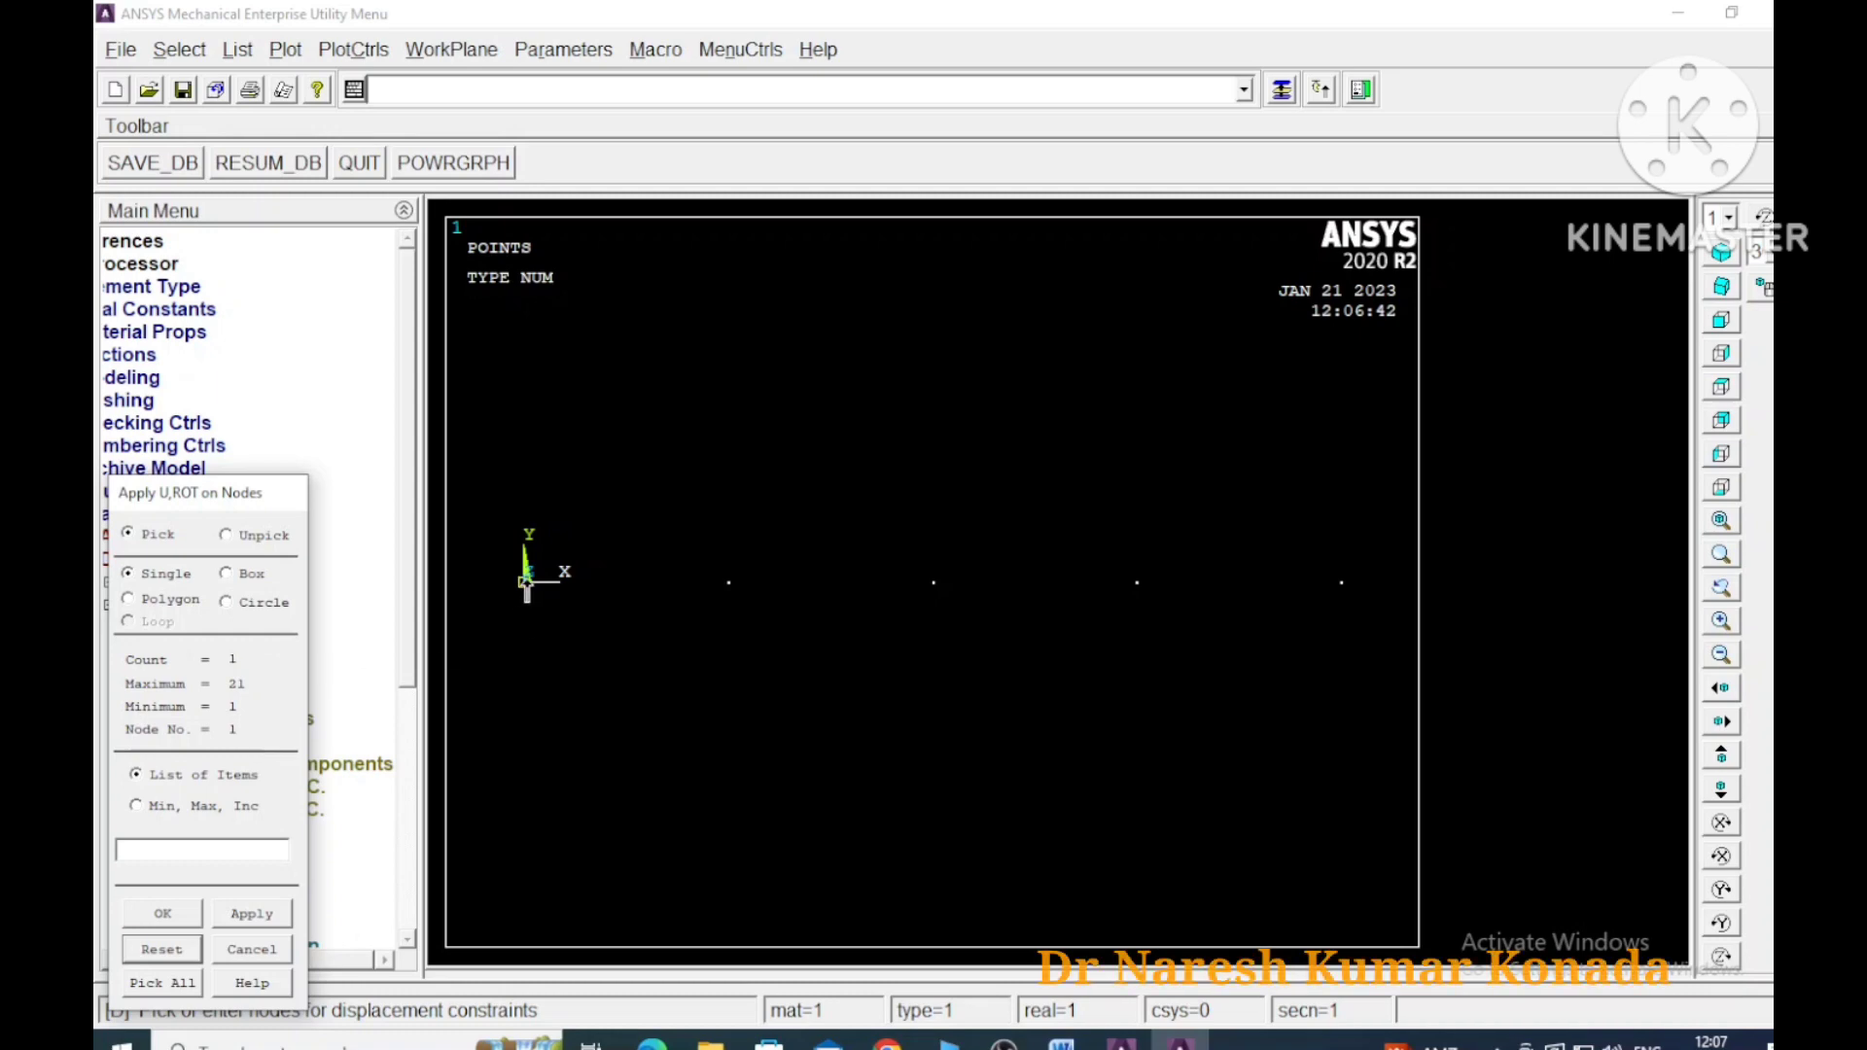
pyautogui.click(261, 912)
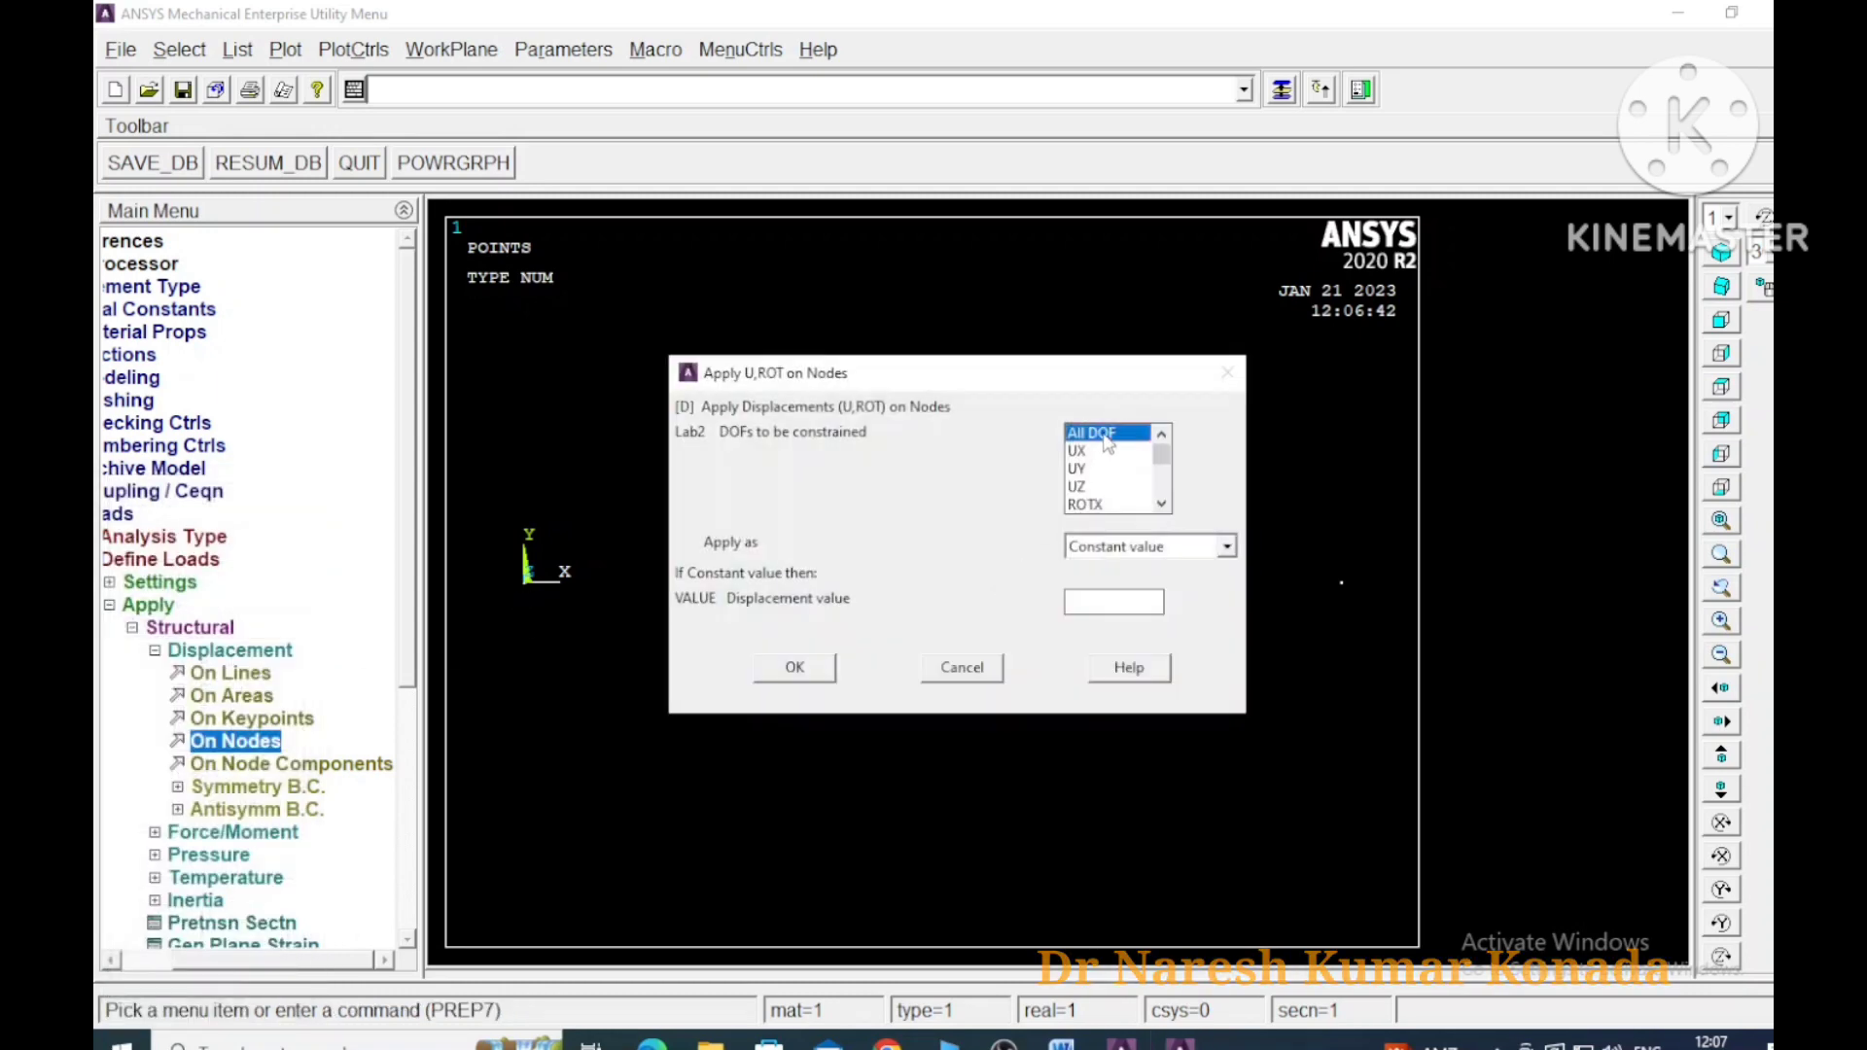
pyautogui.click(794, 667)
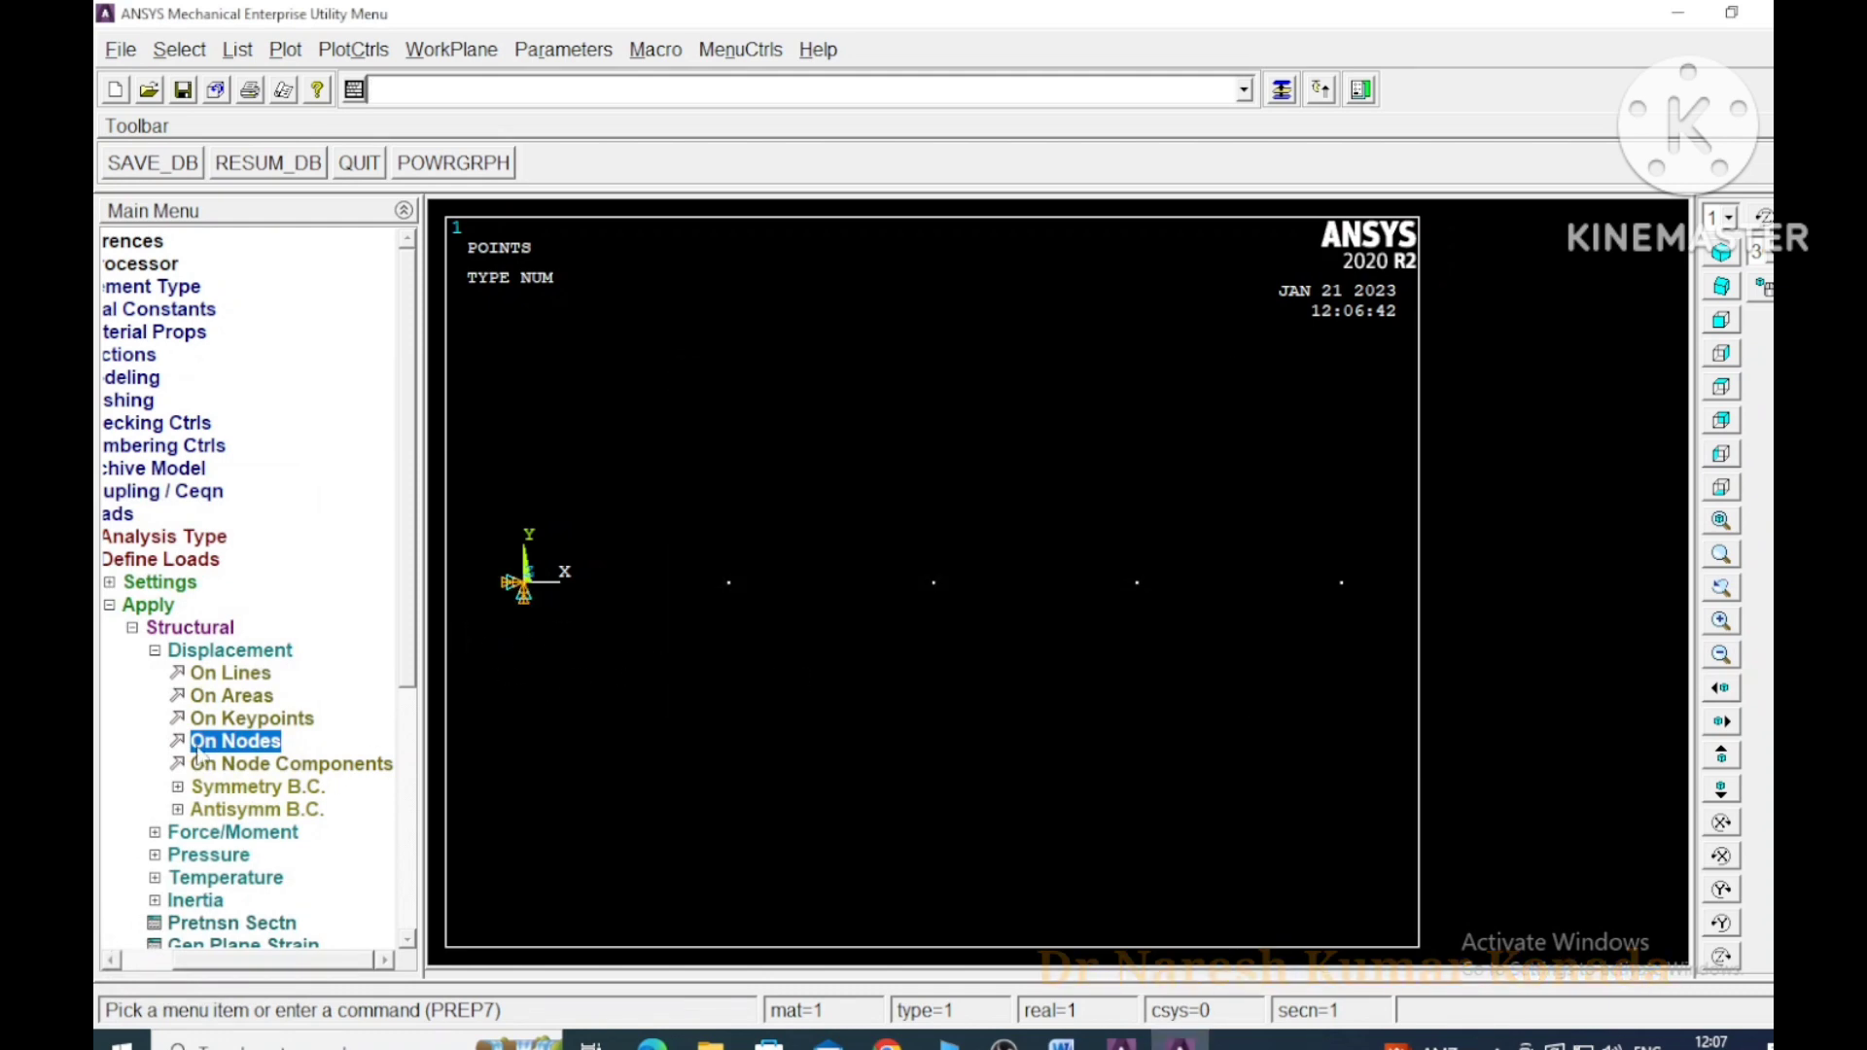
# Apply a constant FY force of -400 on the node at the first keypoint after the fixed support
pyautogui.click(155, 651)
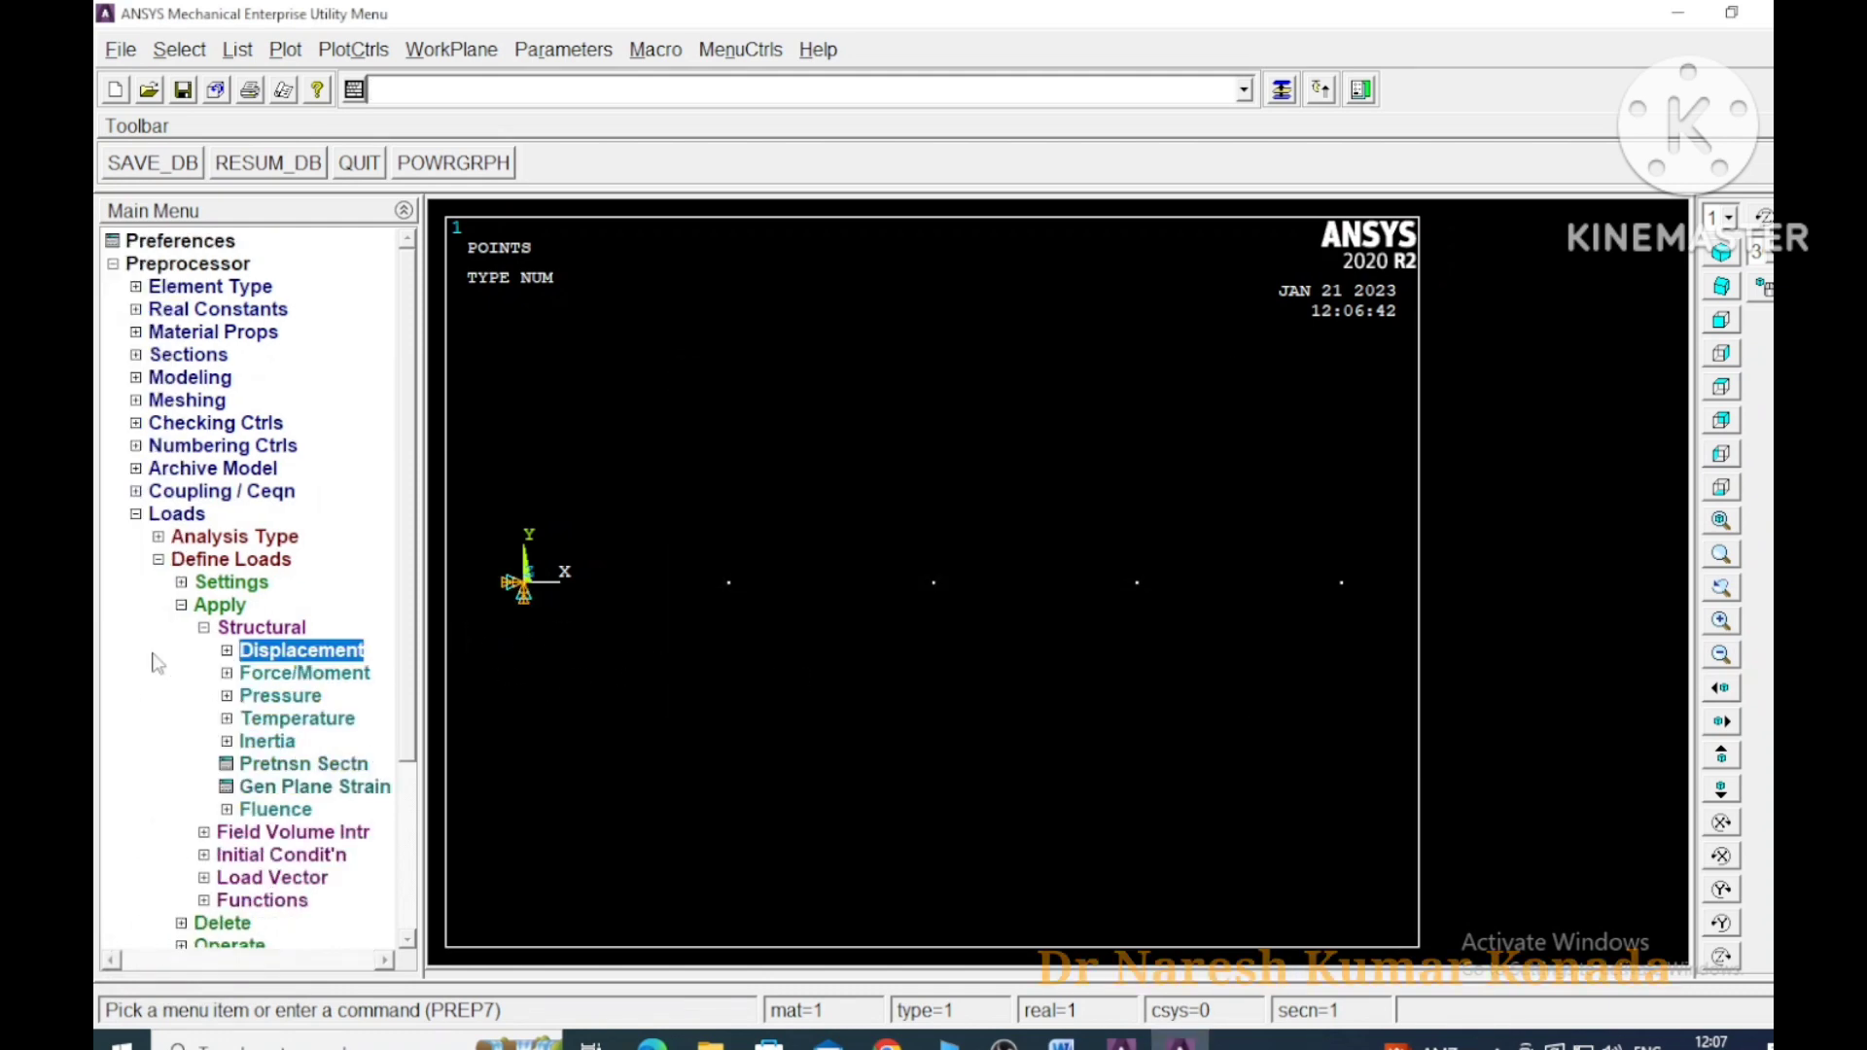
pyautogui.click(251, 673)
pyautogui.click(248, 717)
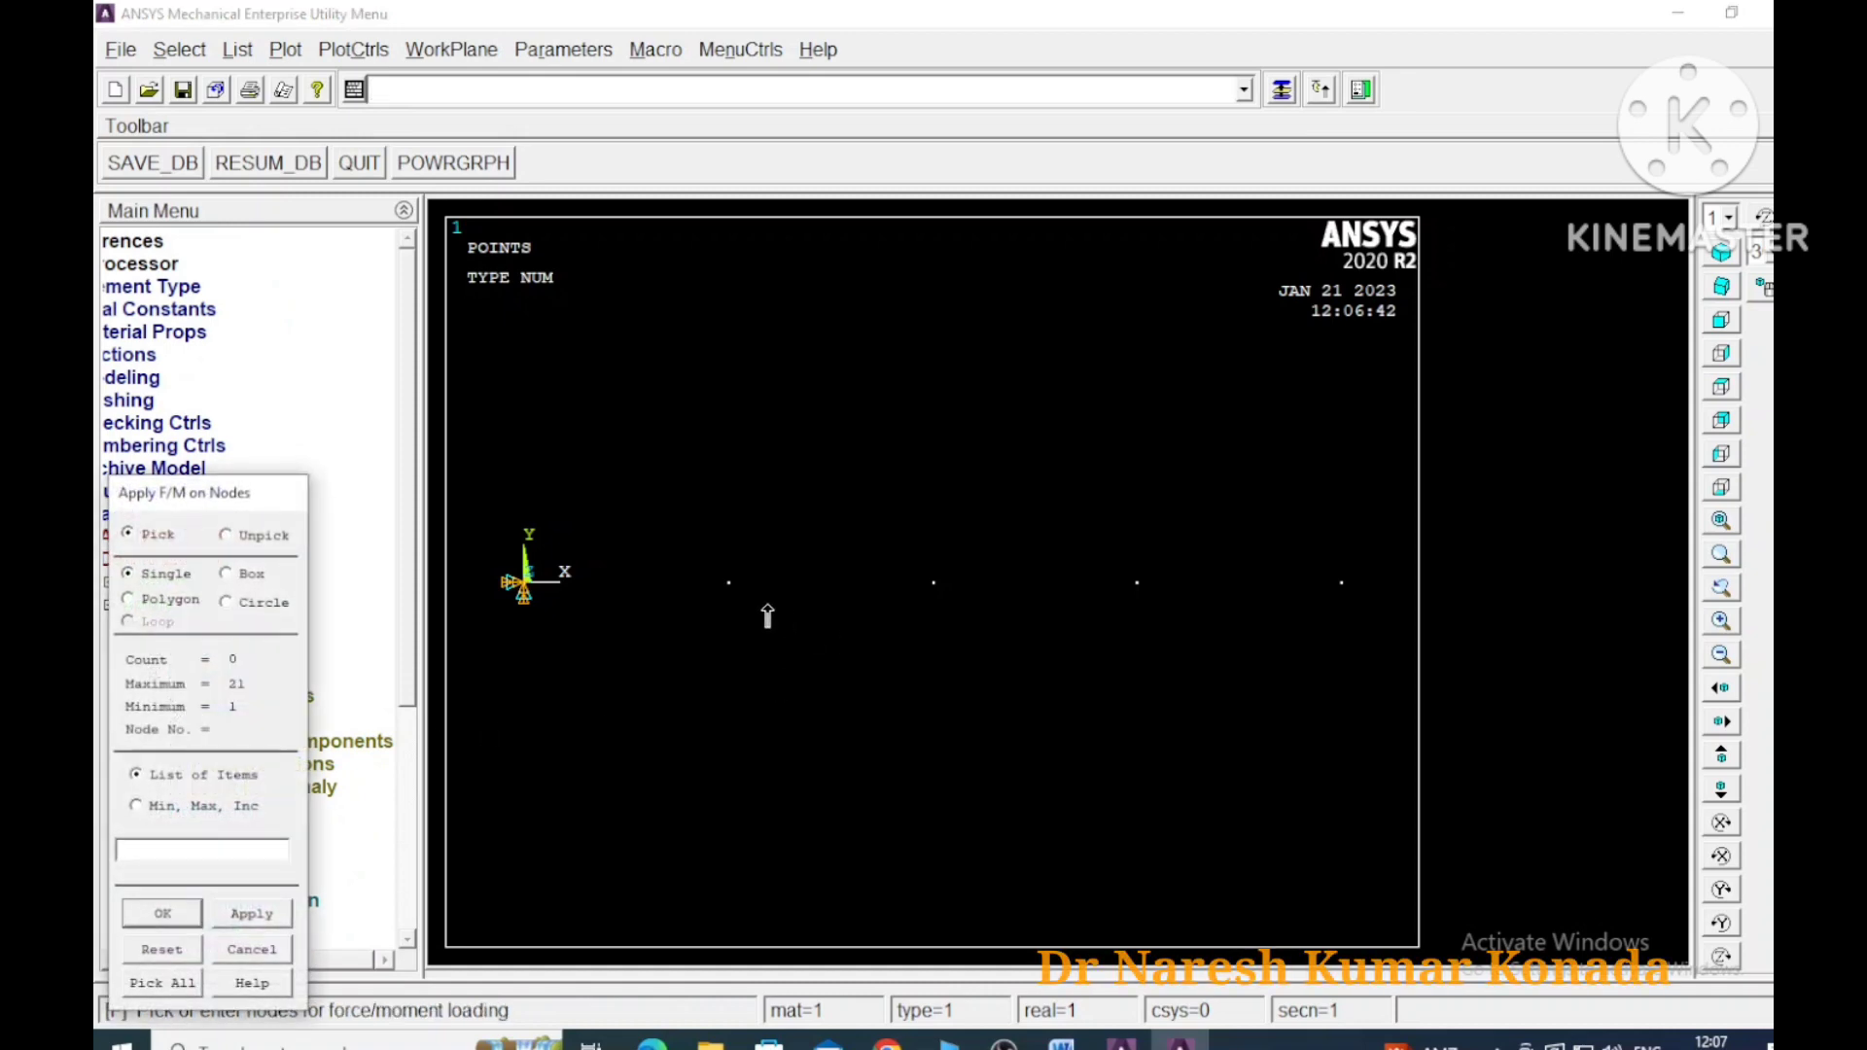
pyautogui.click(282, 914)
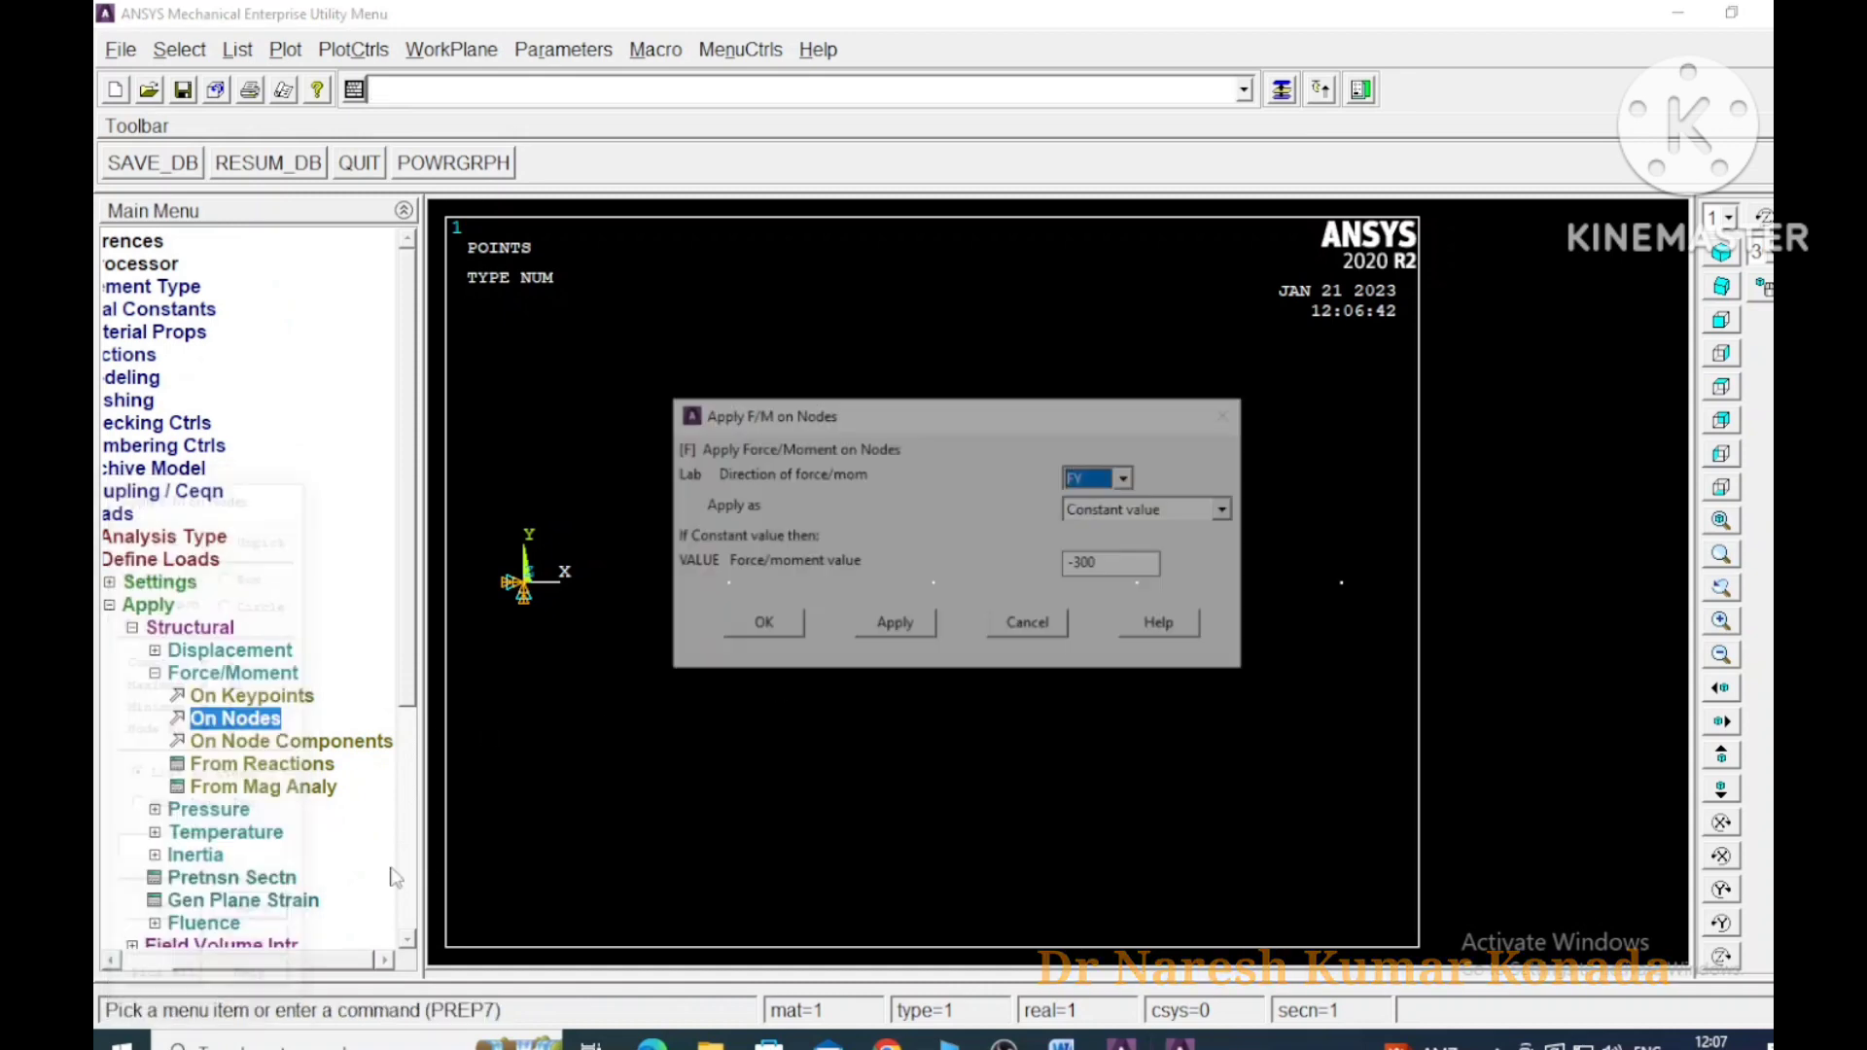
pyautogui.click(1062, 1042)
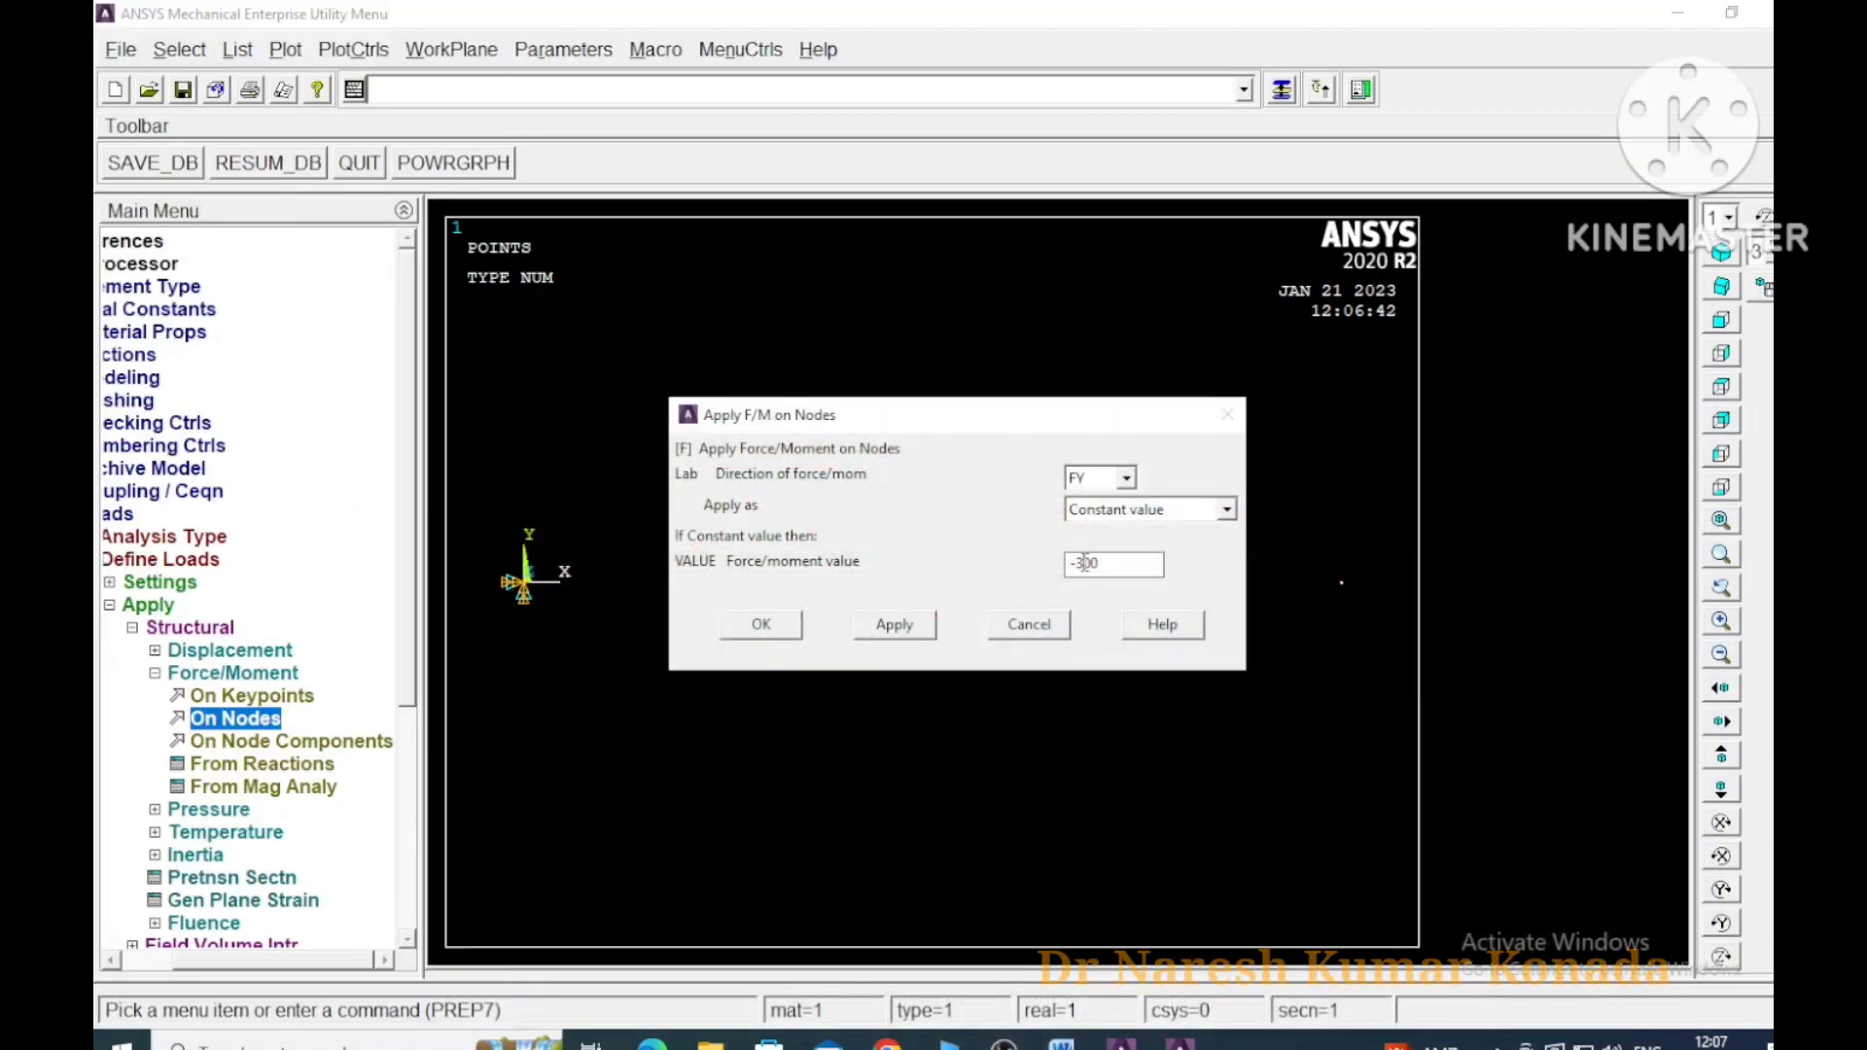
pyautogui.click(904, 627)
# Apply a constant FY force of -300 on the node at the beam's middle keypoint, following the Word problem statement
pyautogui.click(940, 592)
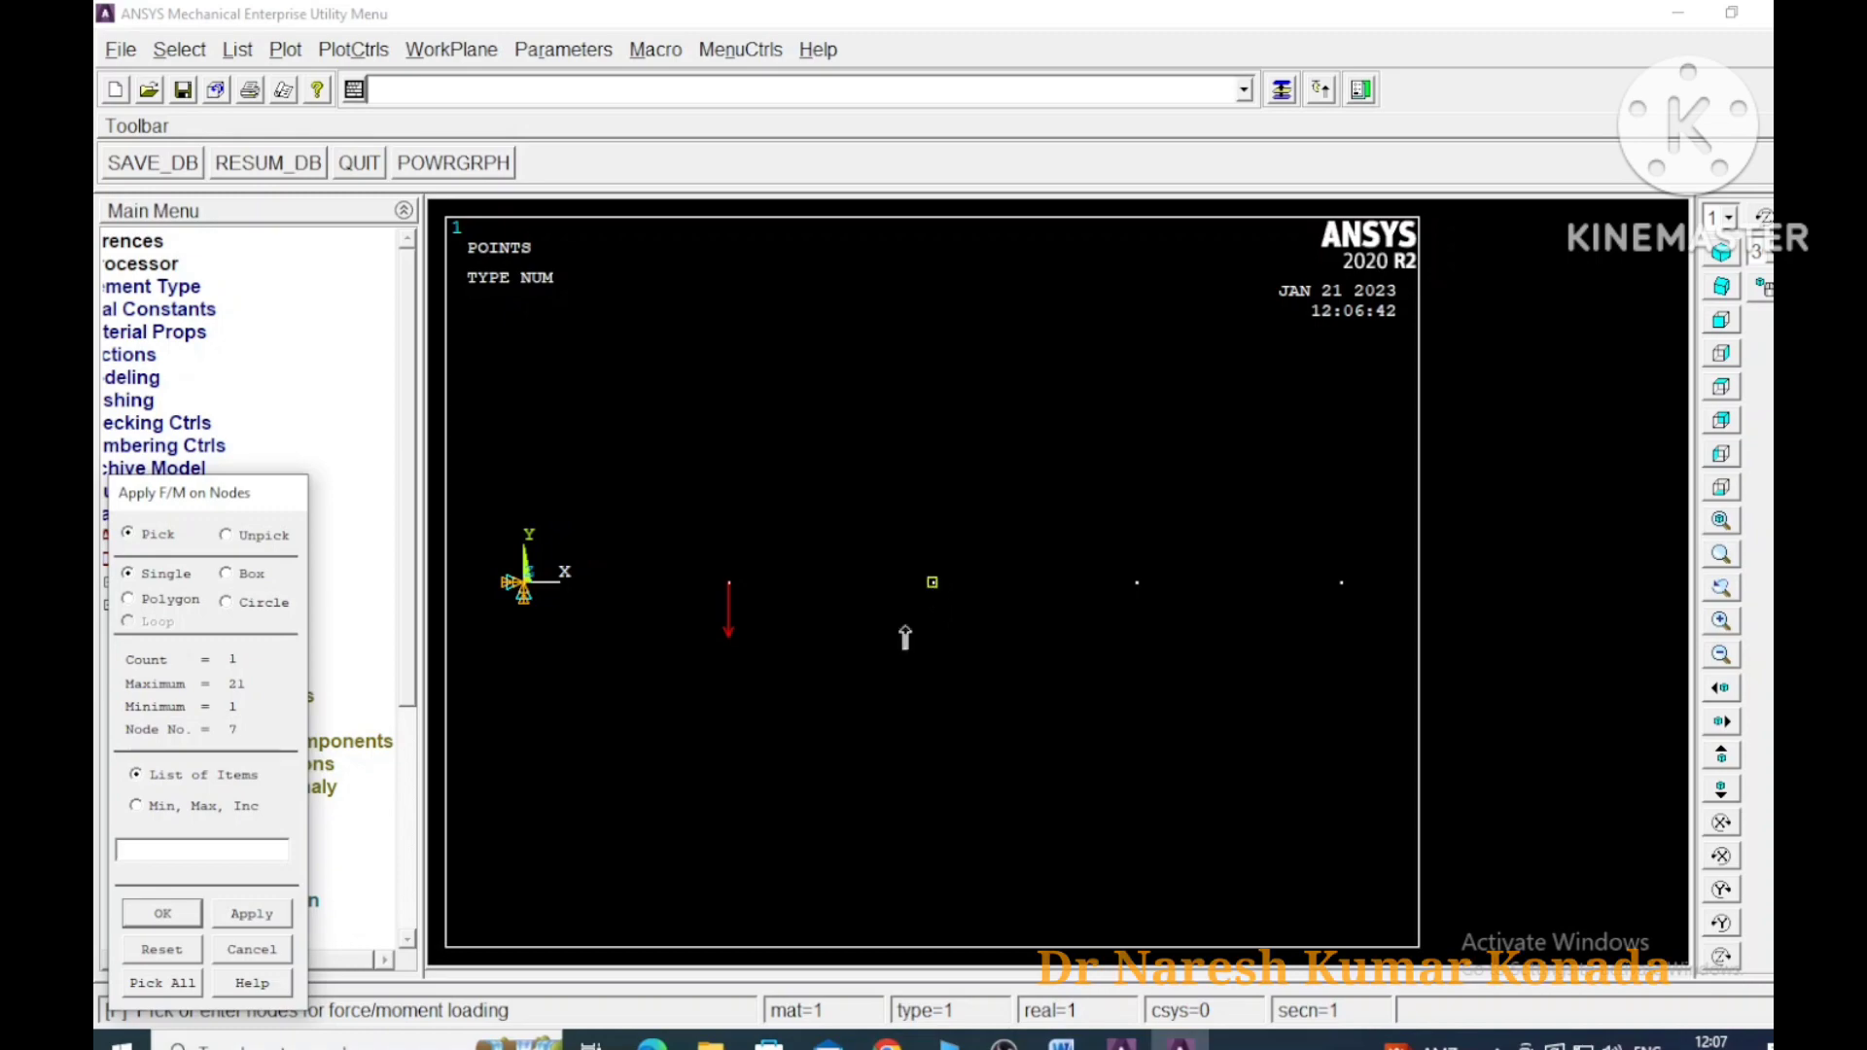
pyautogui.click(255, 916)
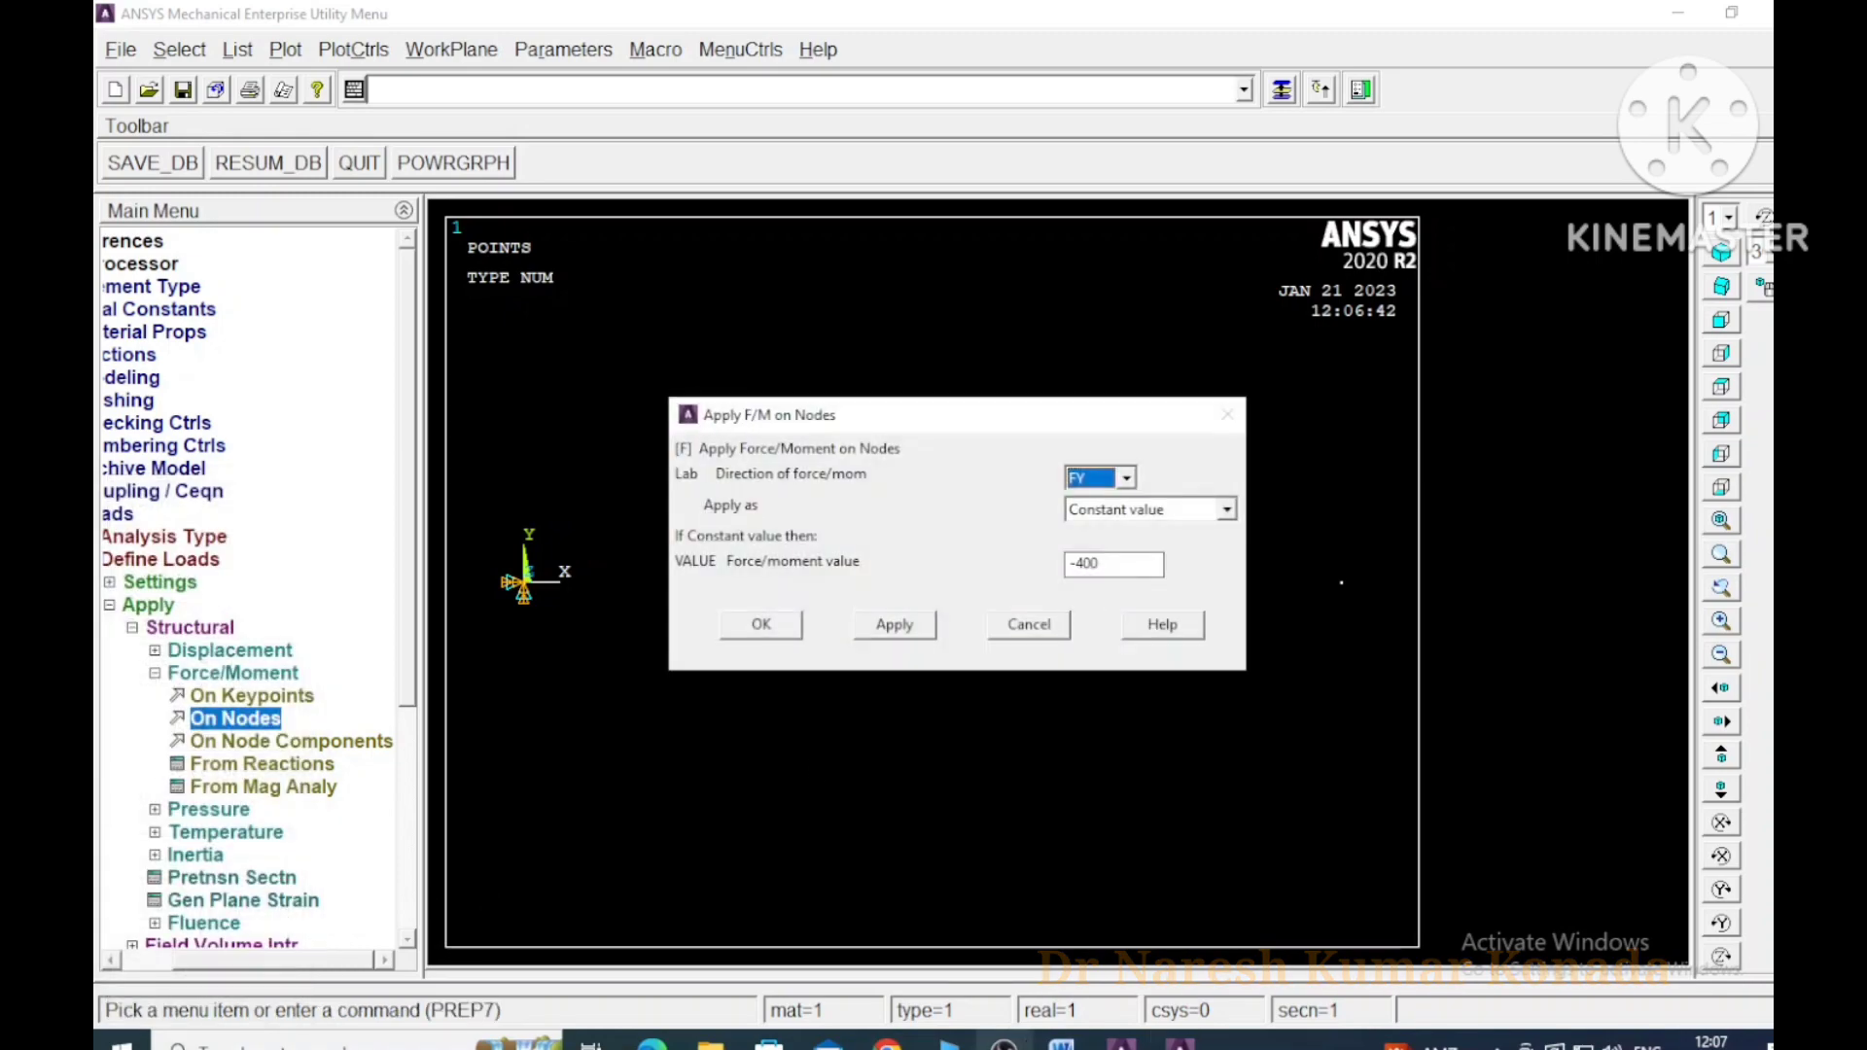
pyautogui.click(1062, 1044)
pyautogui.click(1062, 1044)
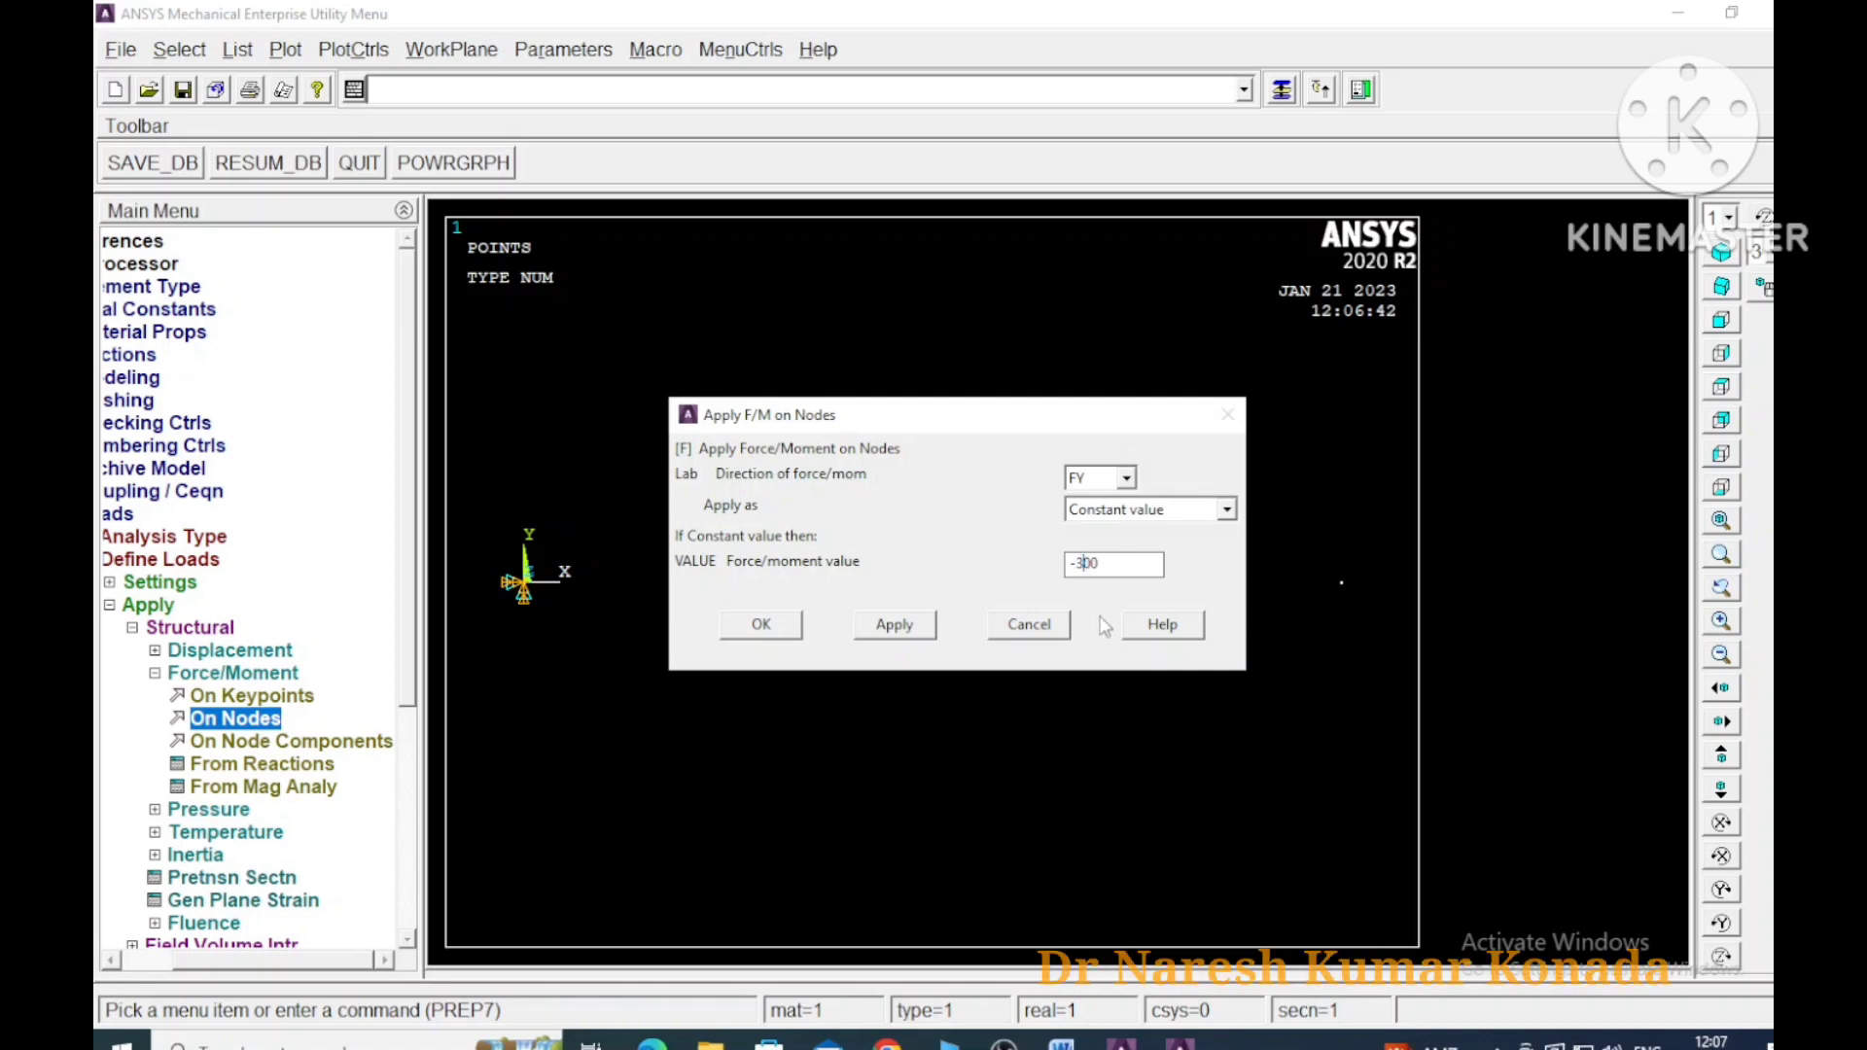
pyautogui.click(925, 623)
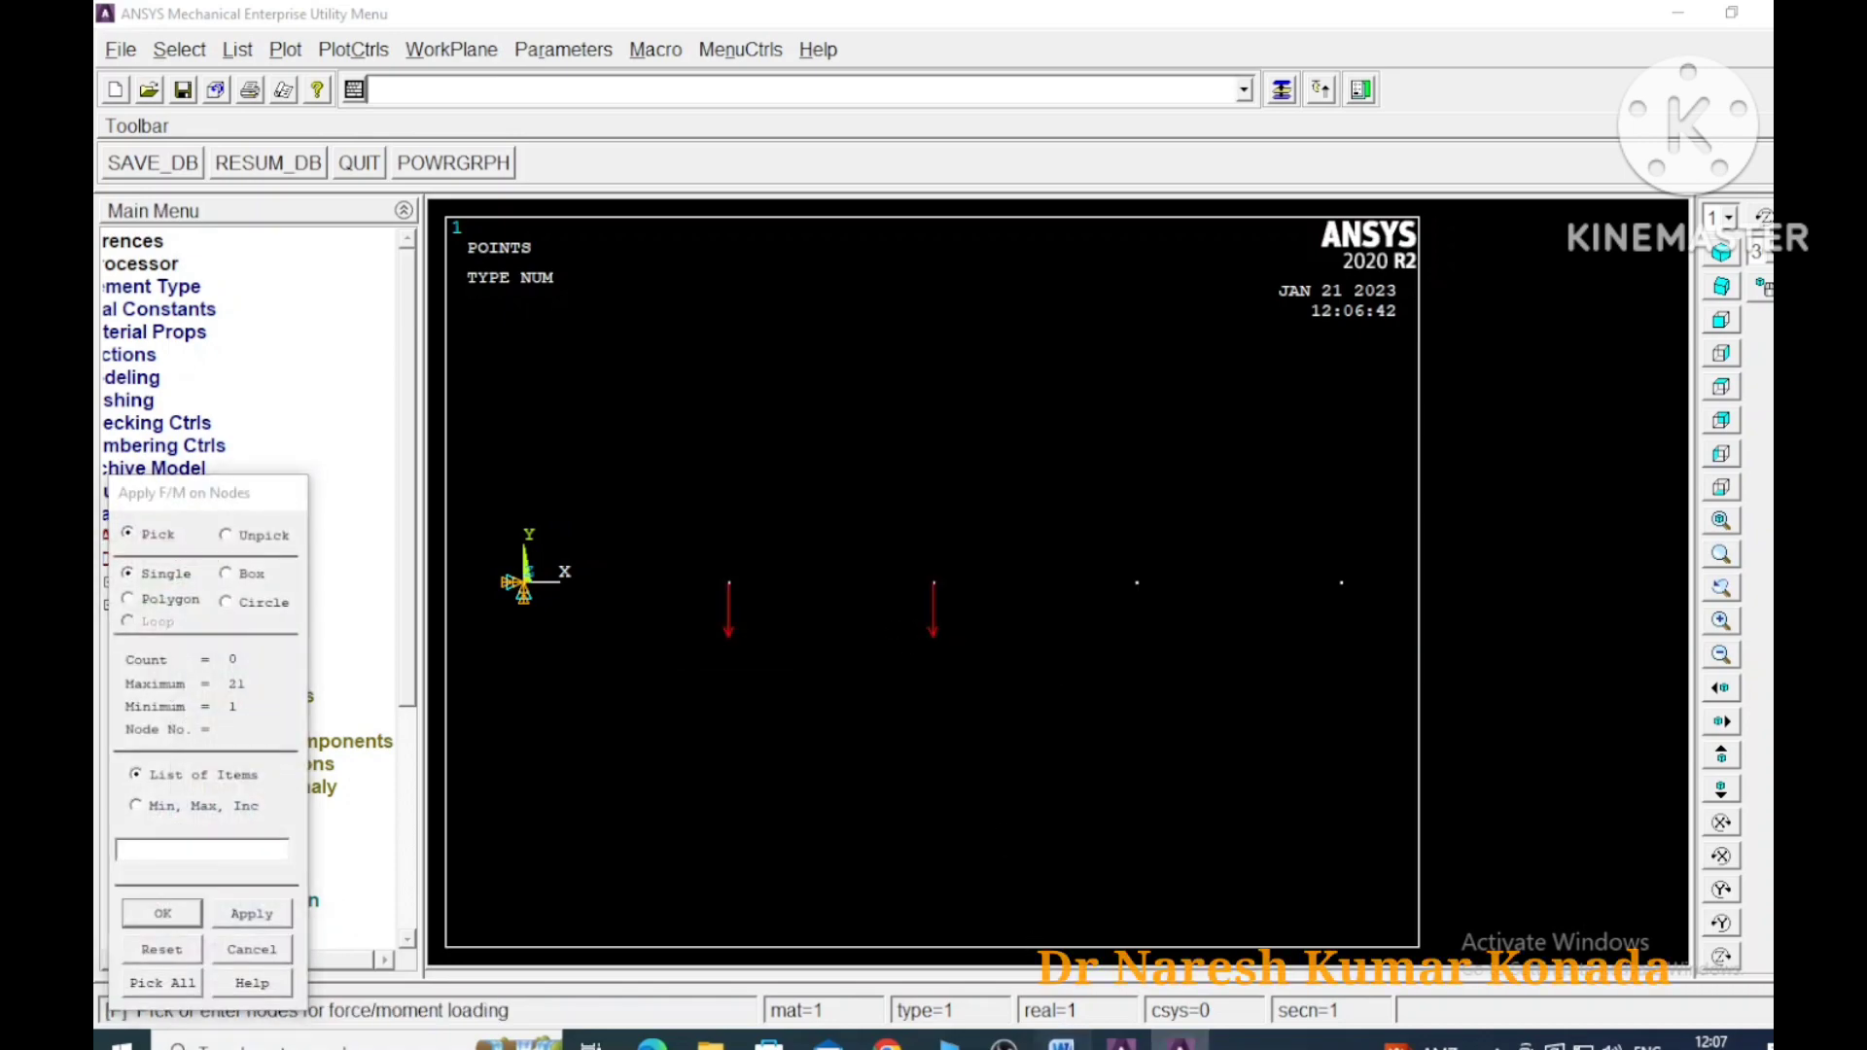
# Check the third load in the Word problem statement and apply FY of -800 on the node at the keypoint before the free end
pyautogui.click(1061, 1044)
pyautogui.click(1061, 1043)
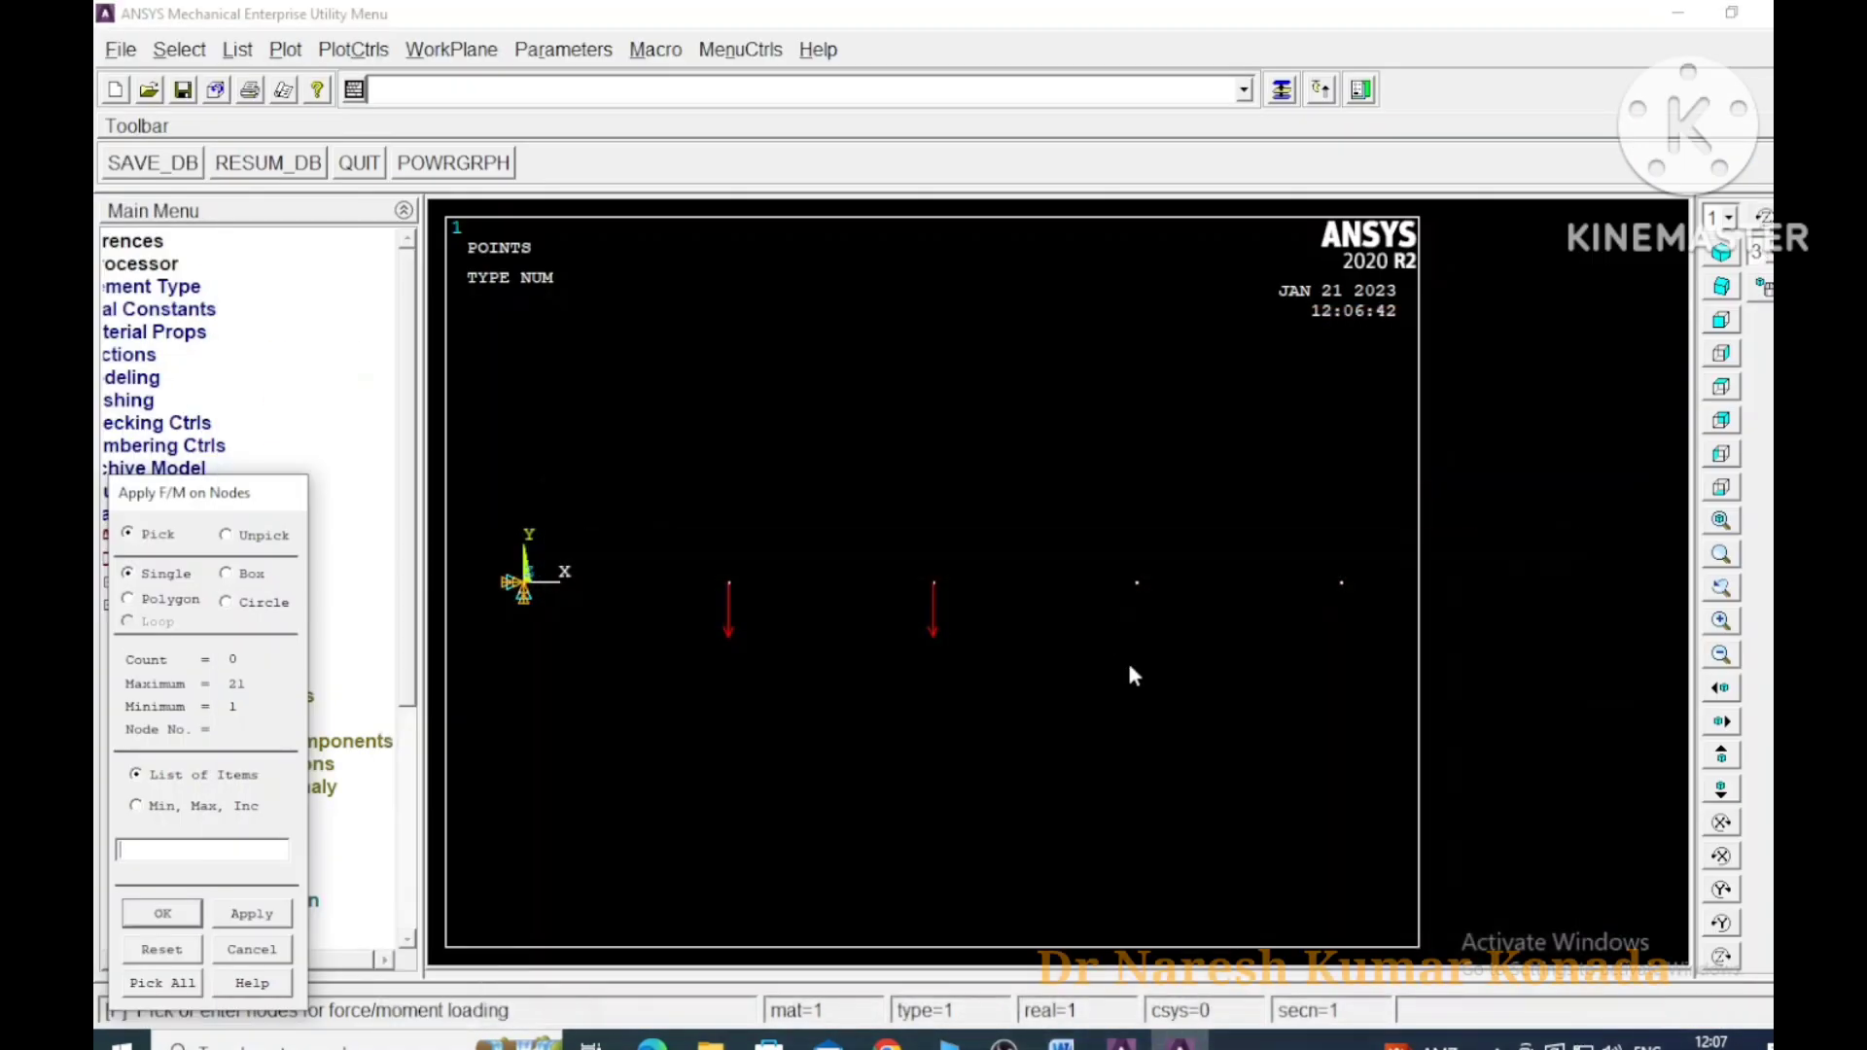
pyautogui.click(1137, 582)
pyautogui.click(269, 918)
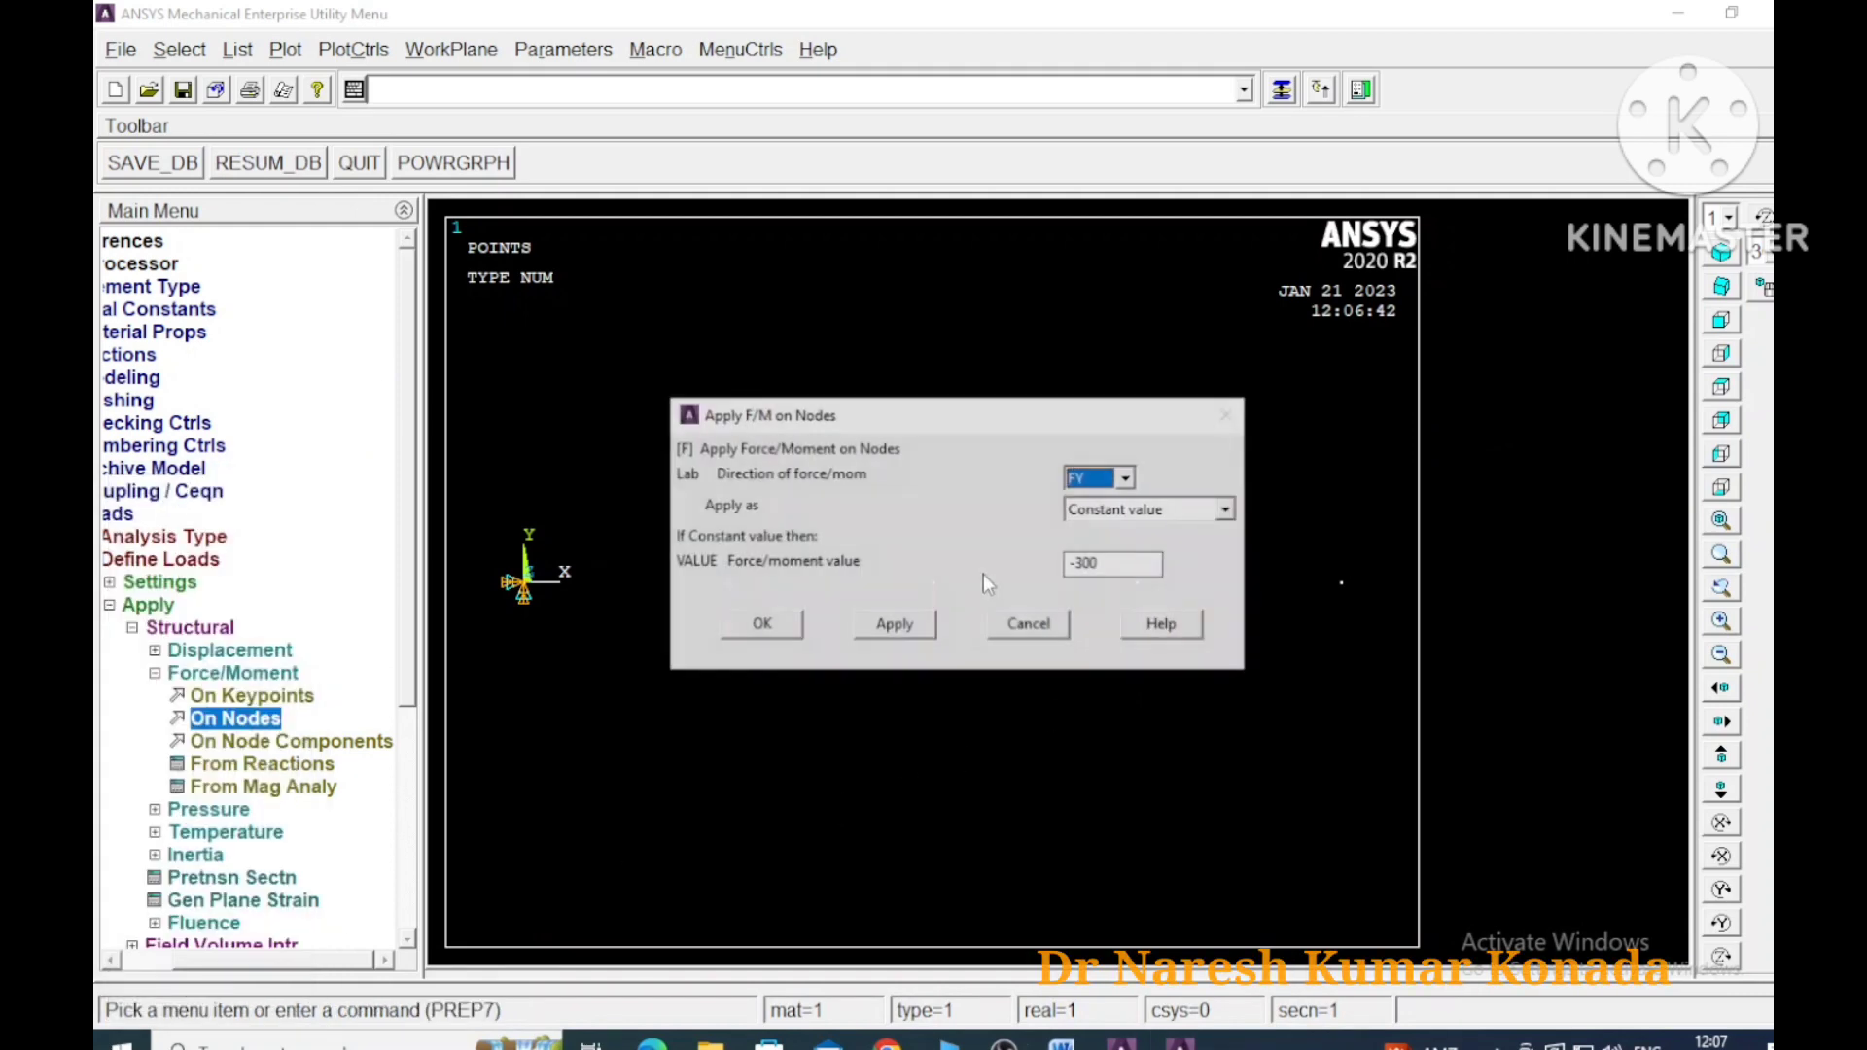
pyautogui.click(1081, 562)
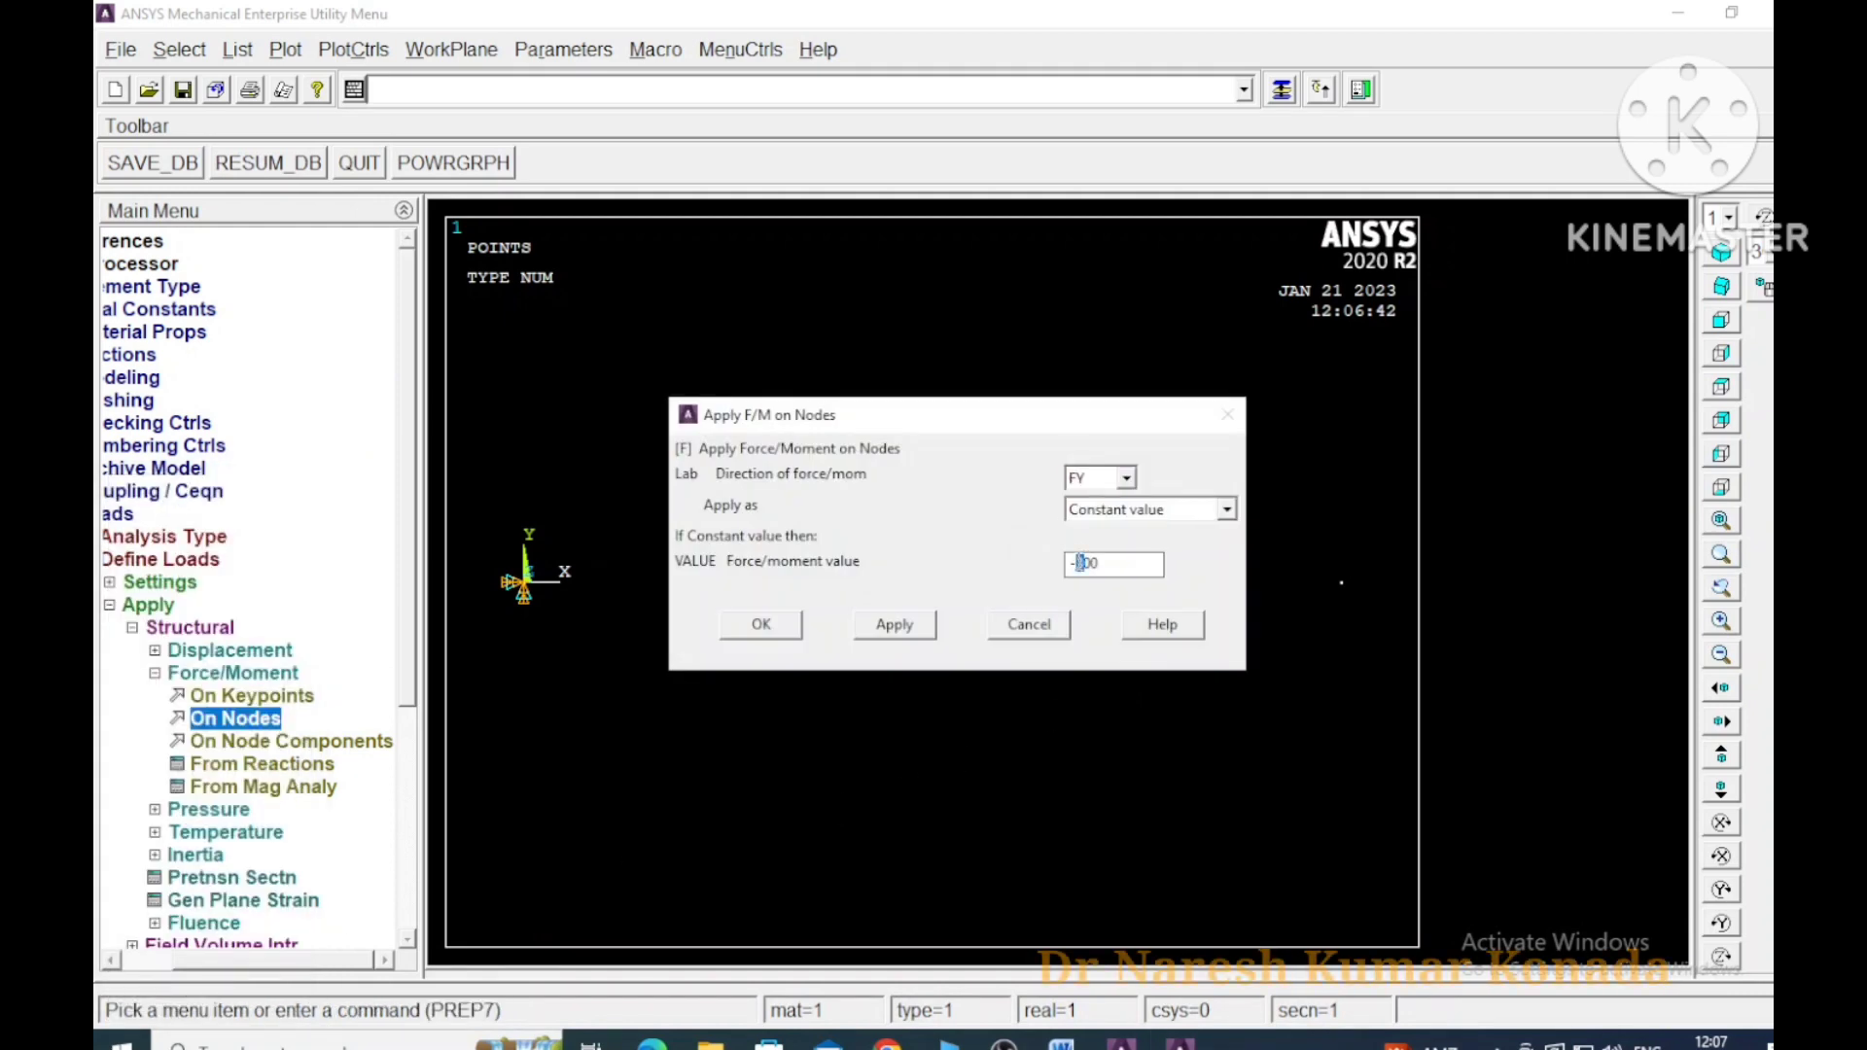
pyautogui.click(894, 624)
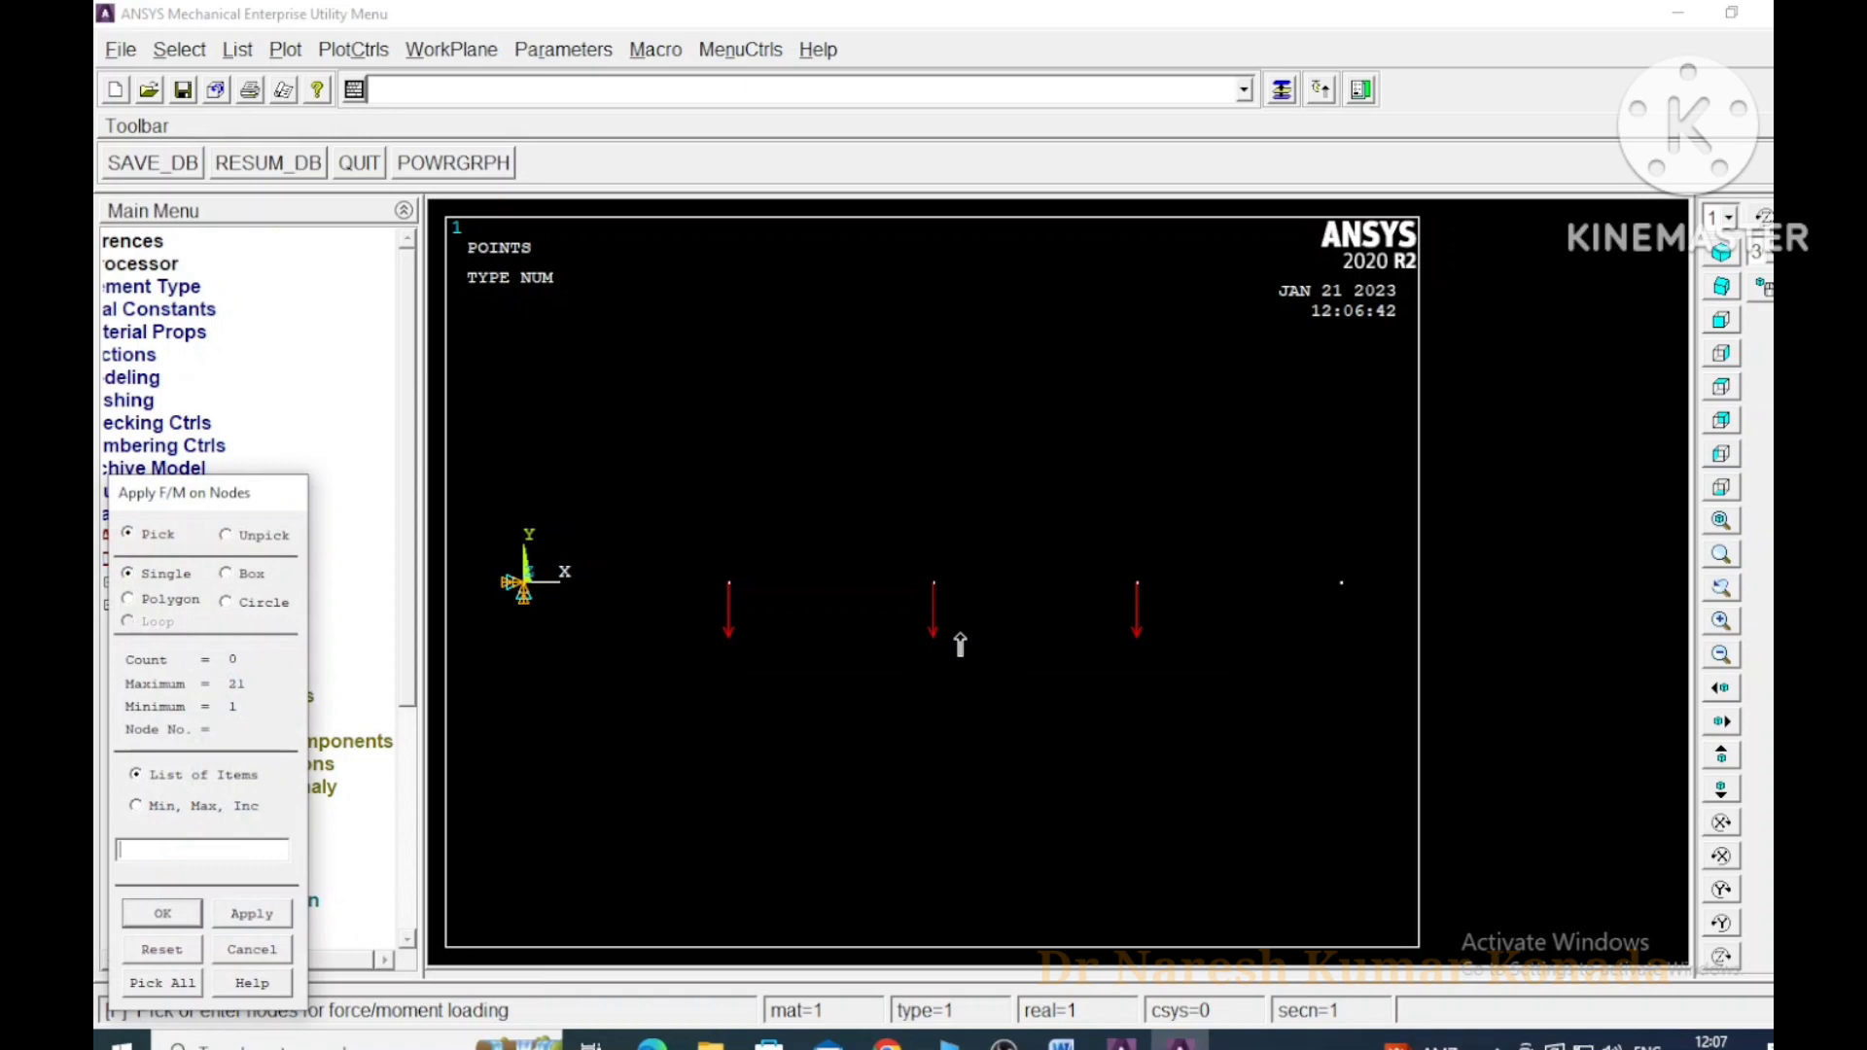
# Check the last load in the Word problem statement and apply it as a constant FY force on the free-end node
pyautogui.click(1062, 1043)
pyautogui.click(1179, 1043)
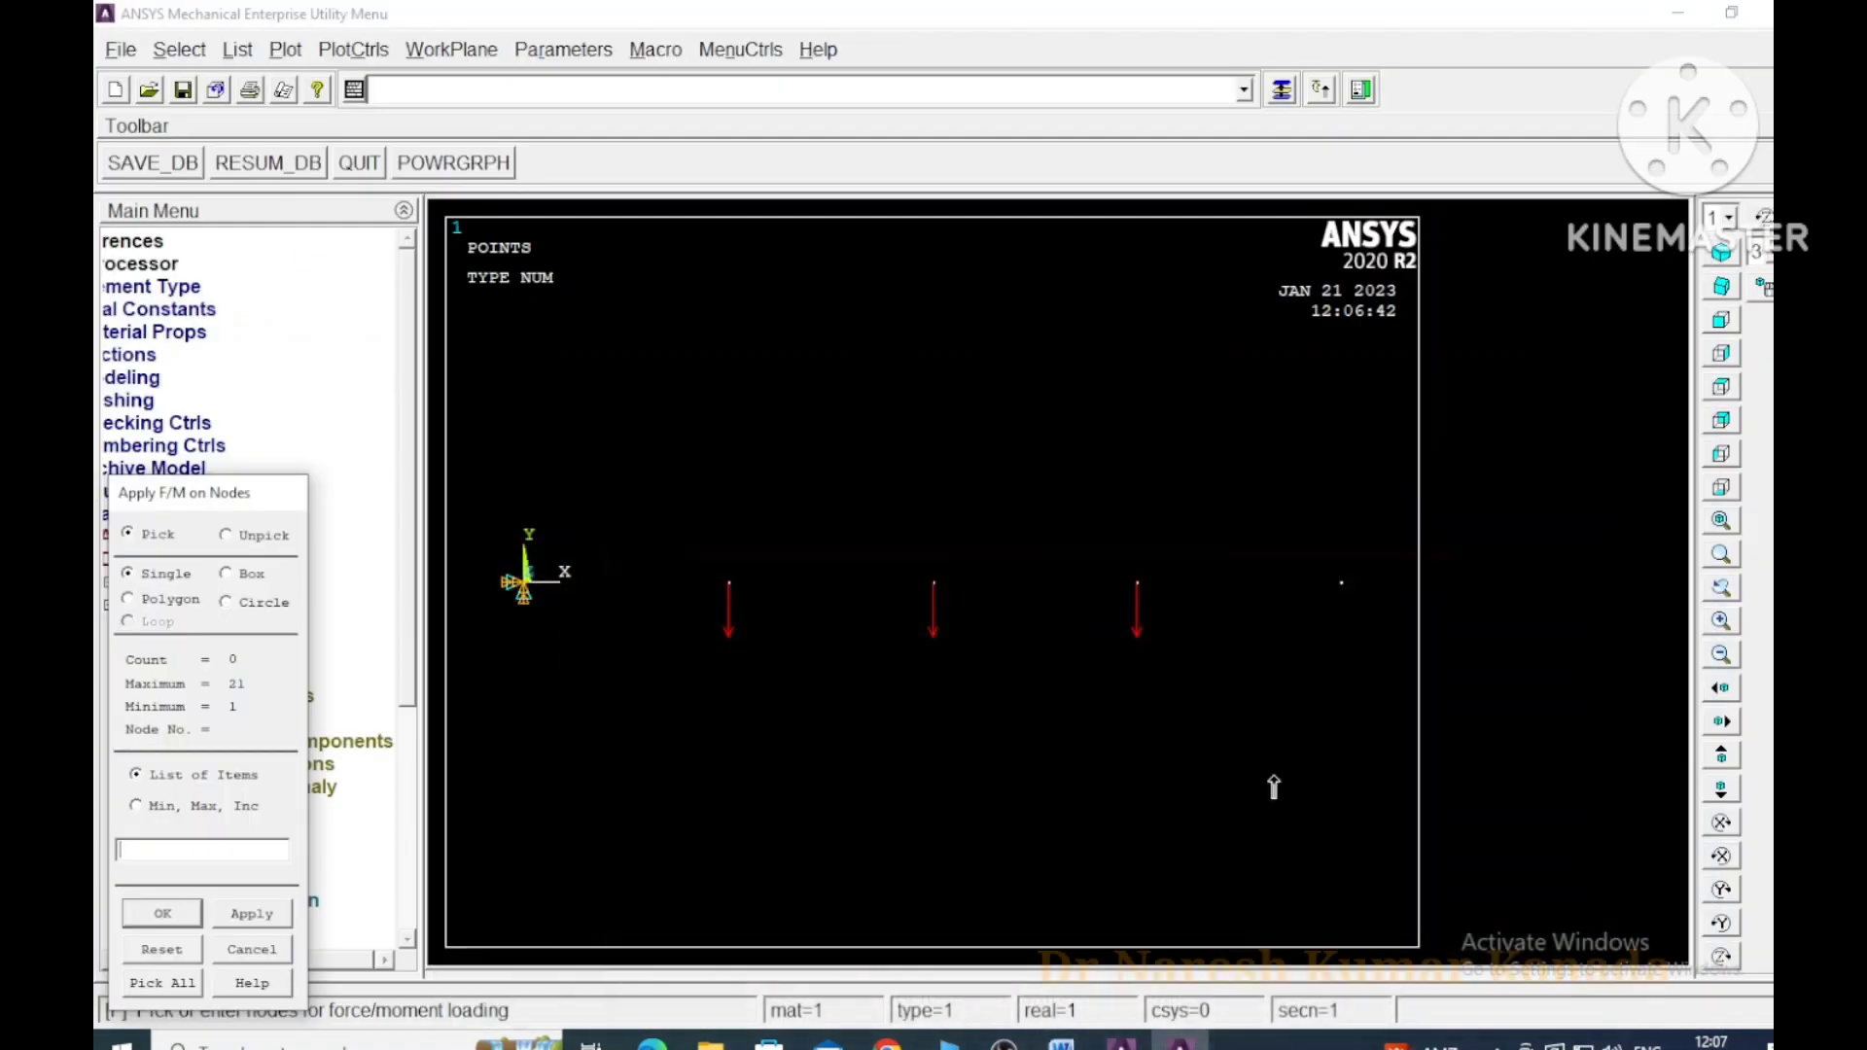
pyautogui.click(1342, 583)
pyautogui.click(252, 919)
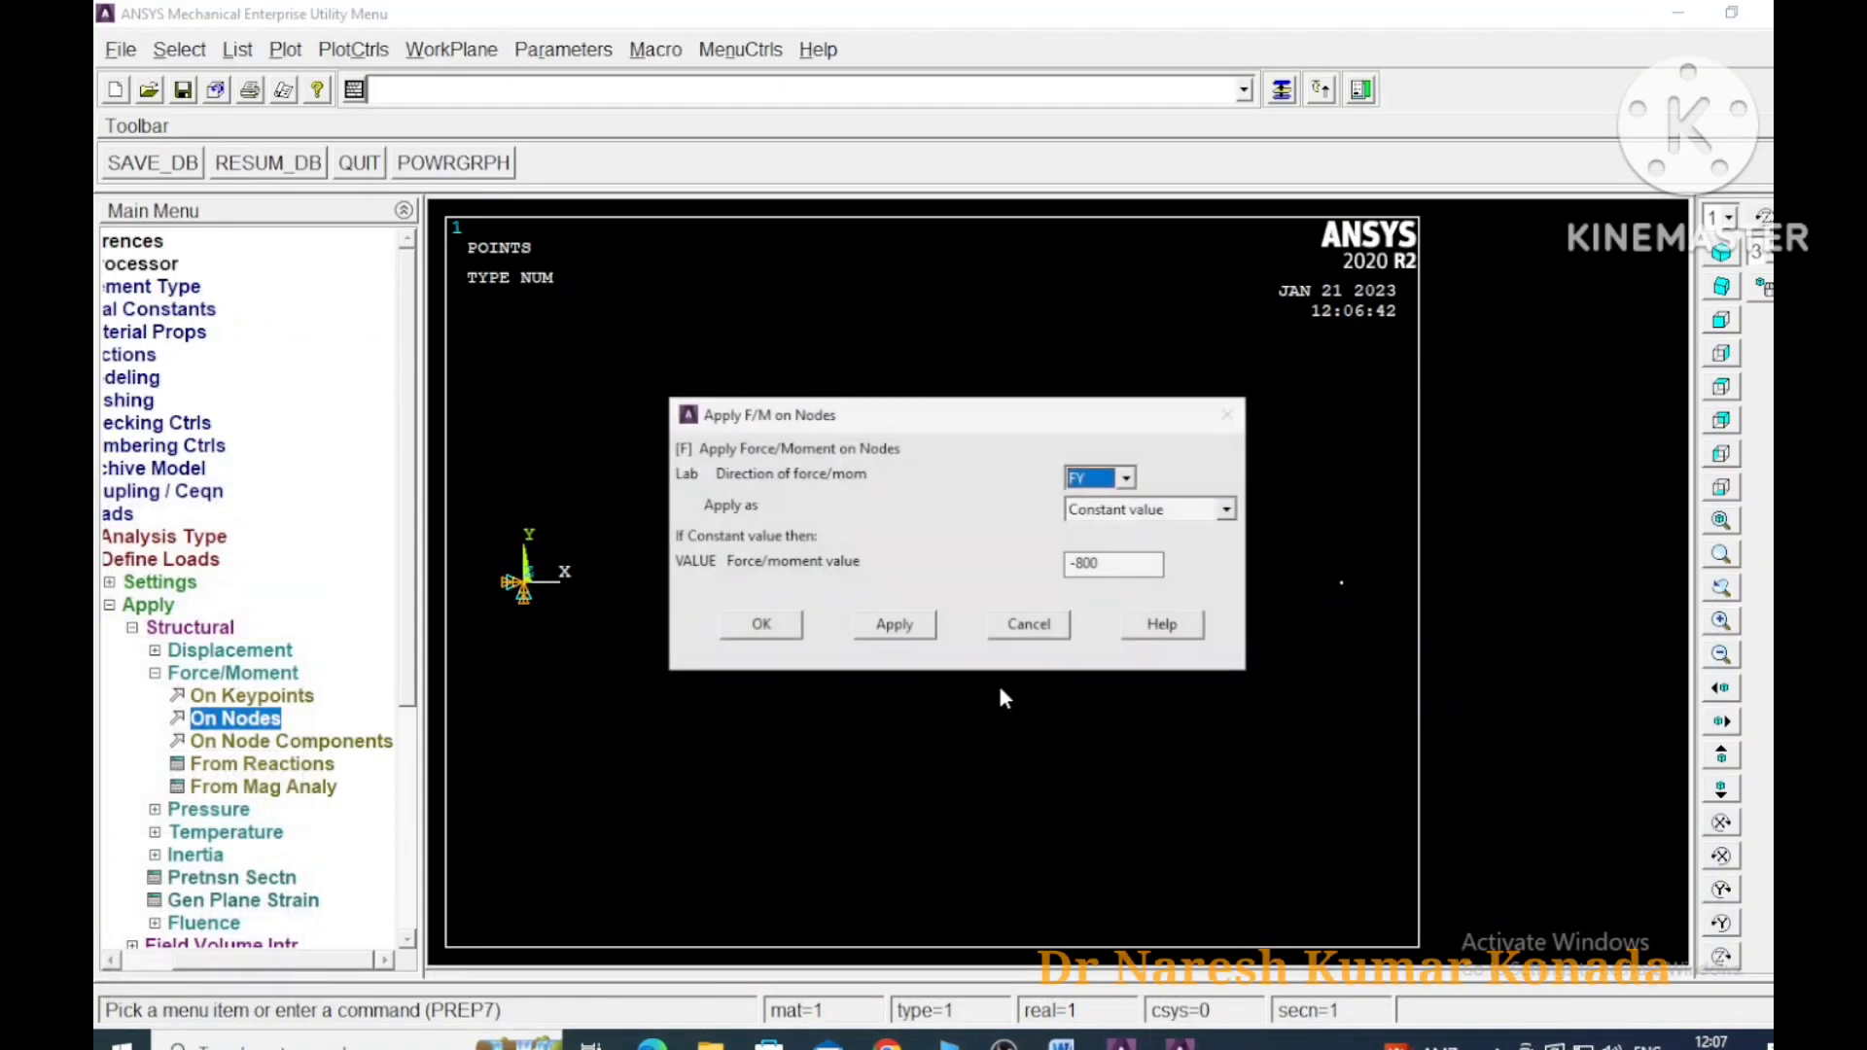
pyautogui.click(1083, 564)
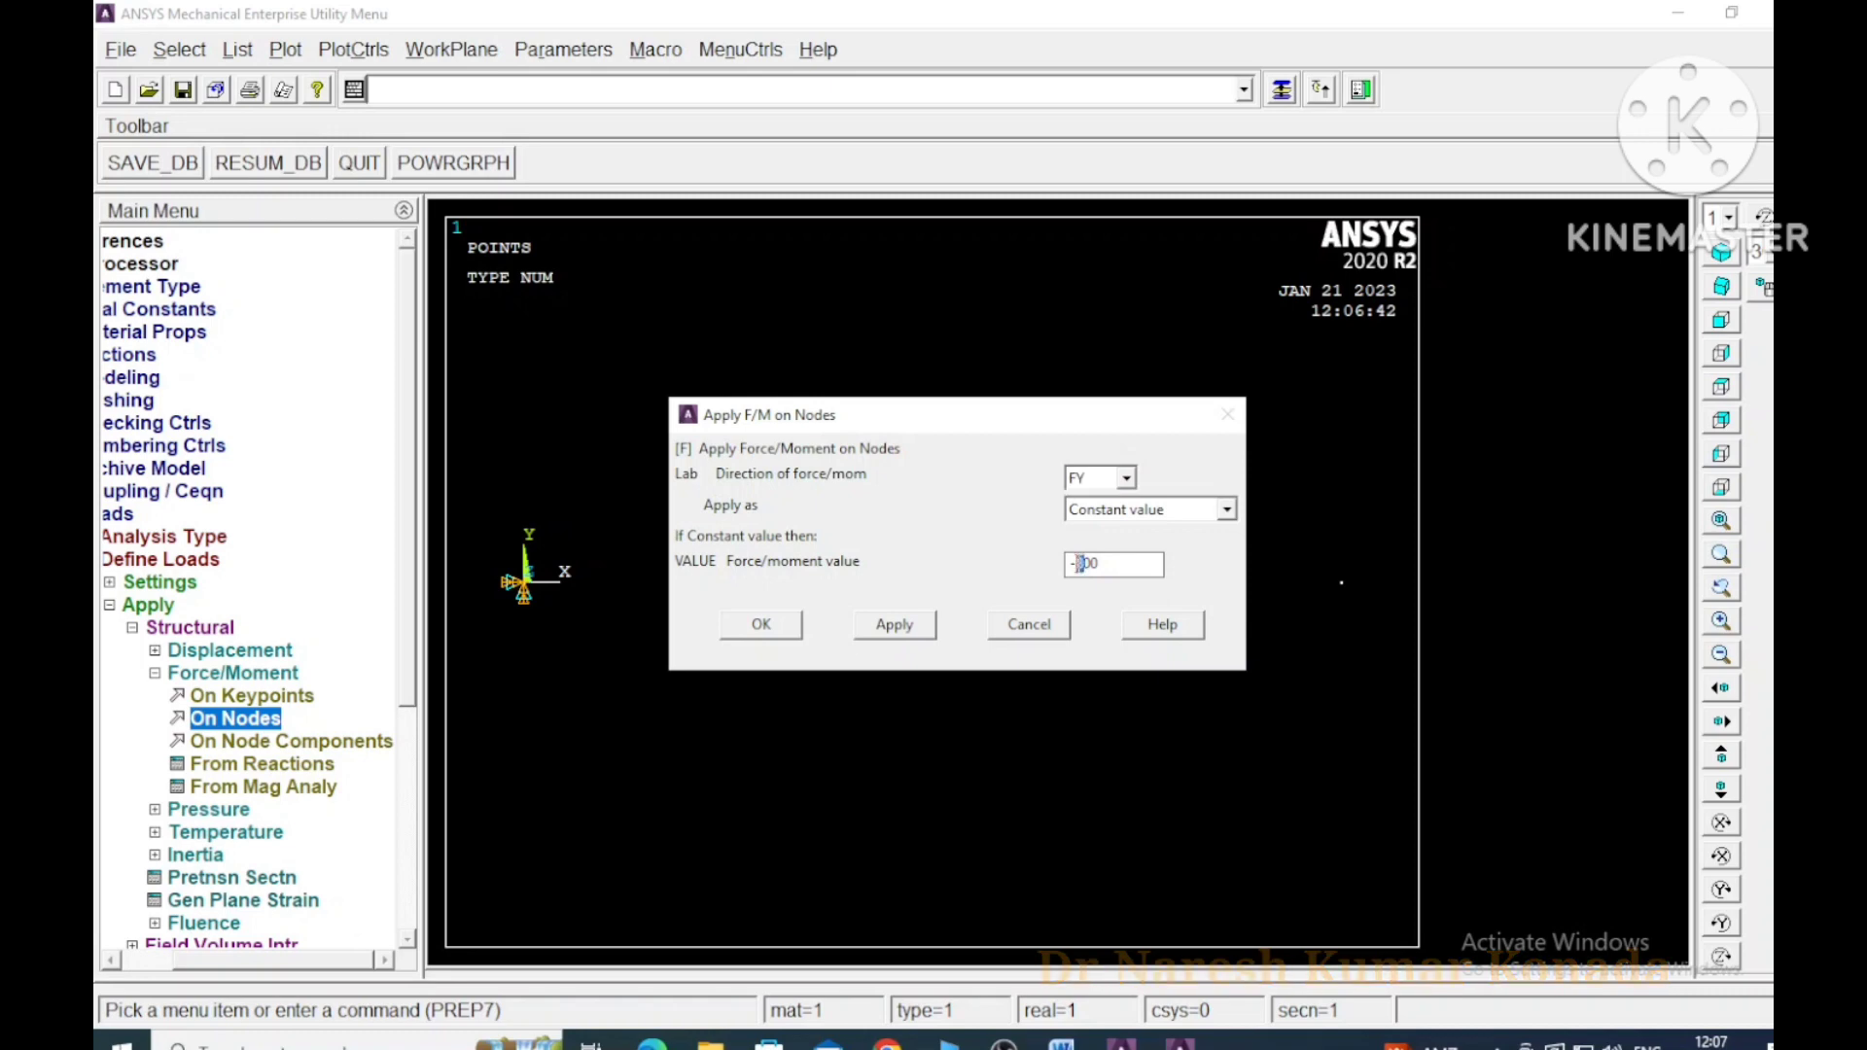
pyautogui.click(894, 625)
pyautogui.click(173, 914)
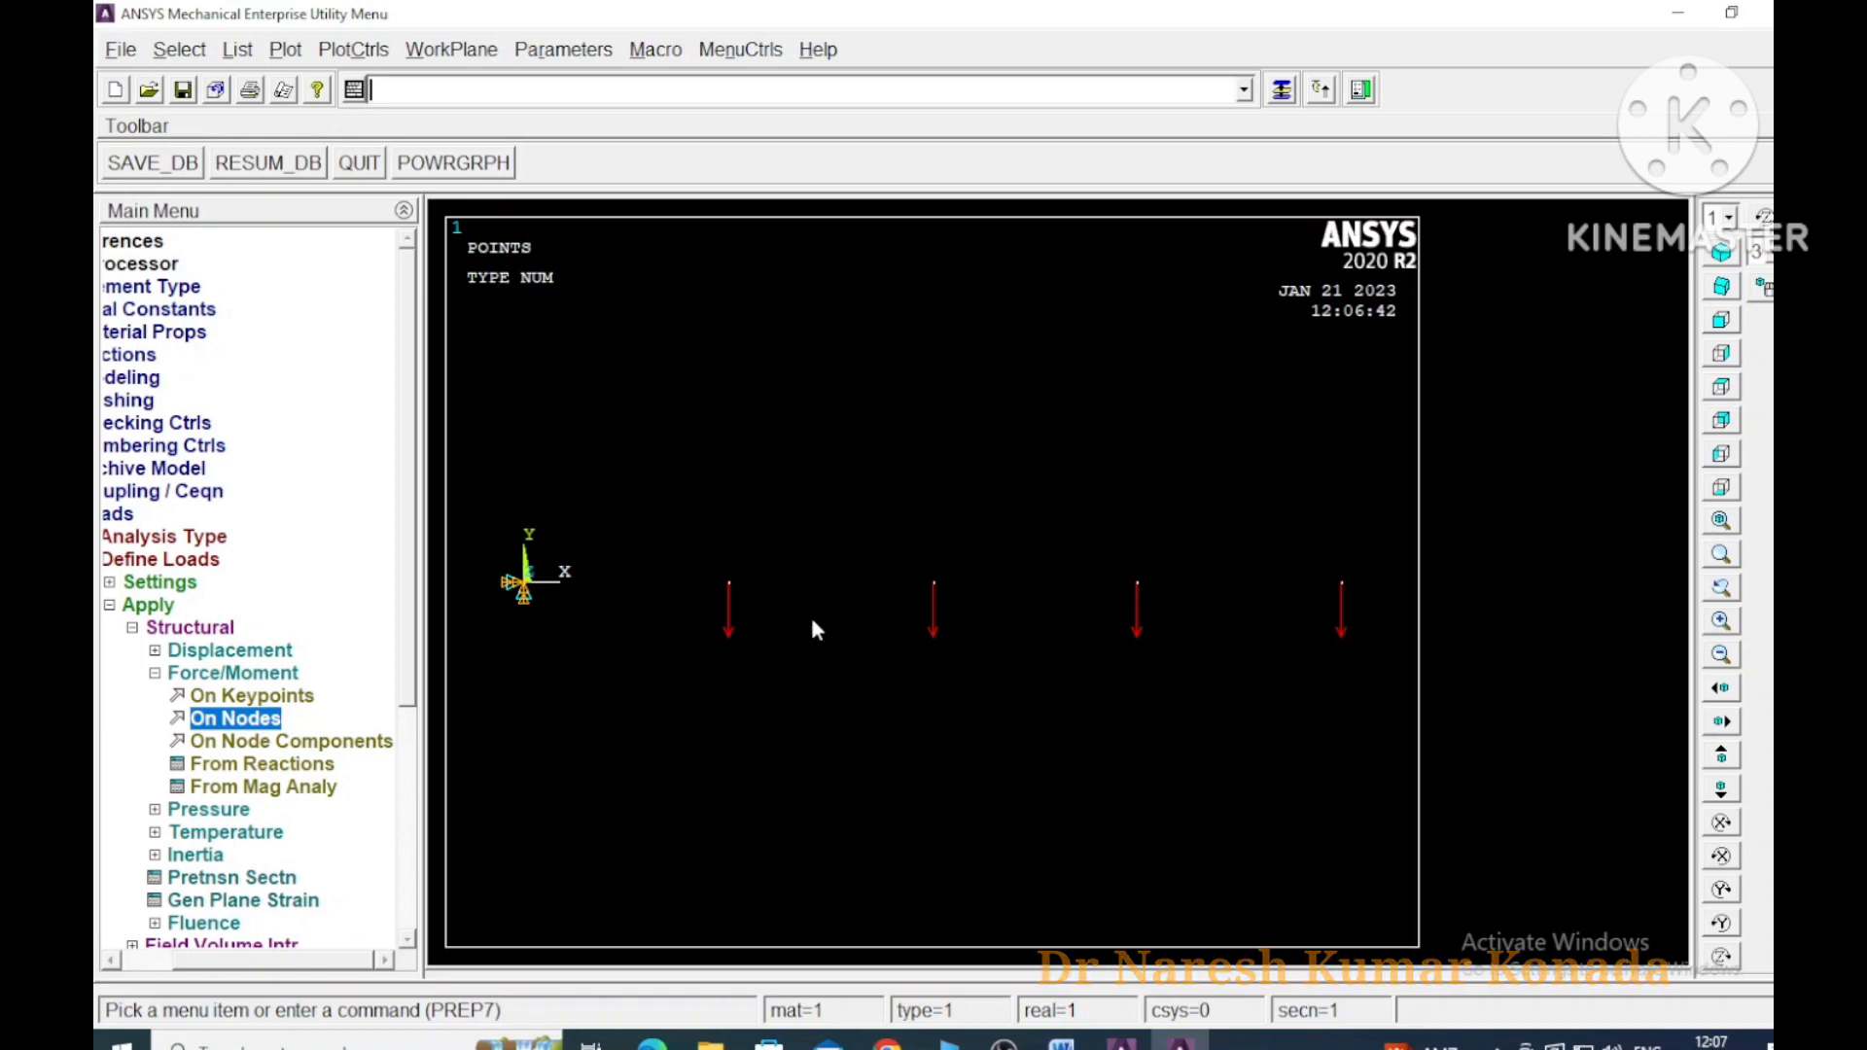
# Plot the model's lines in place of the keypoints and close the preprocessor section
pyautogui.click(285, 50)
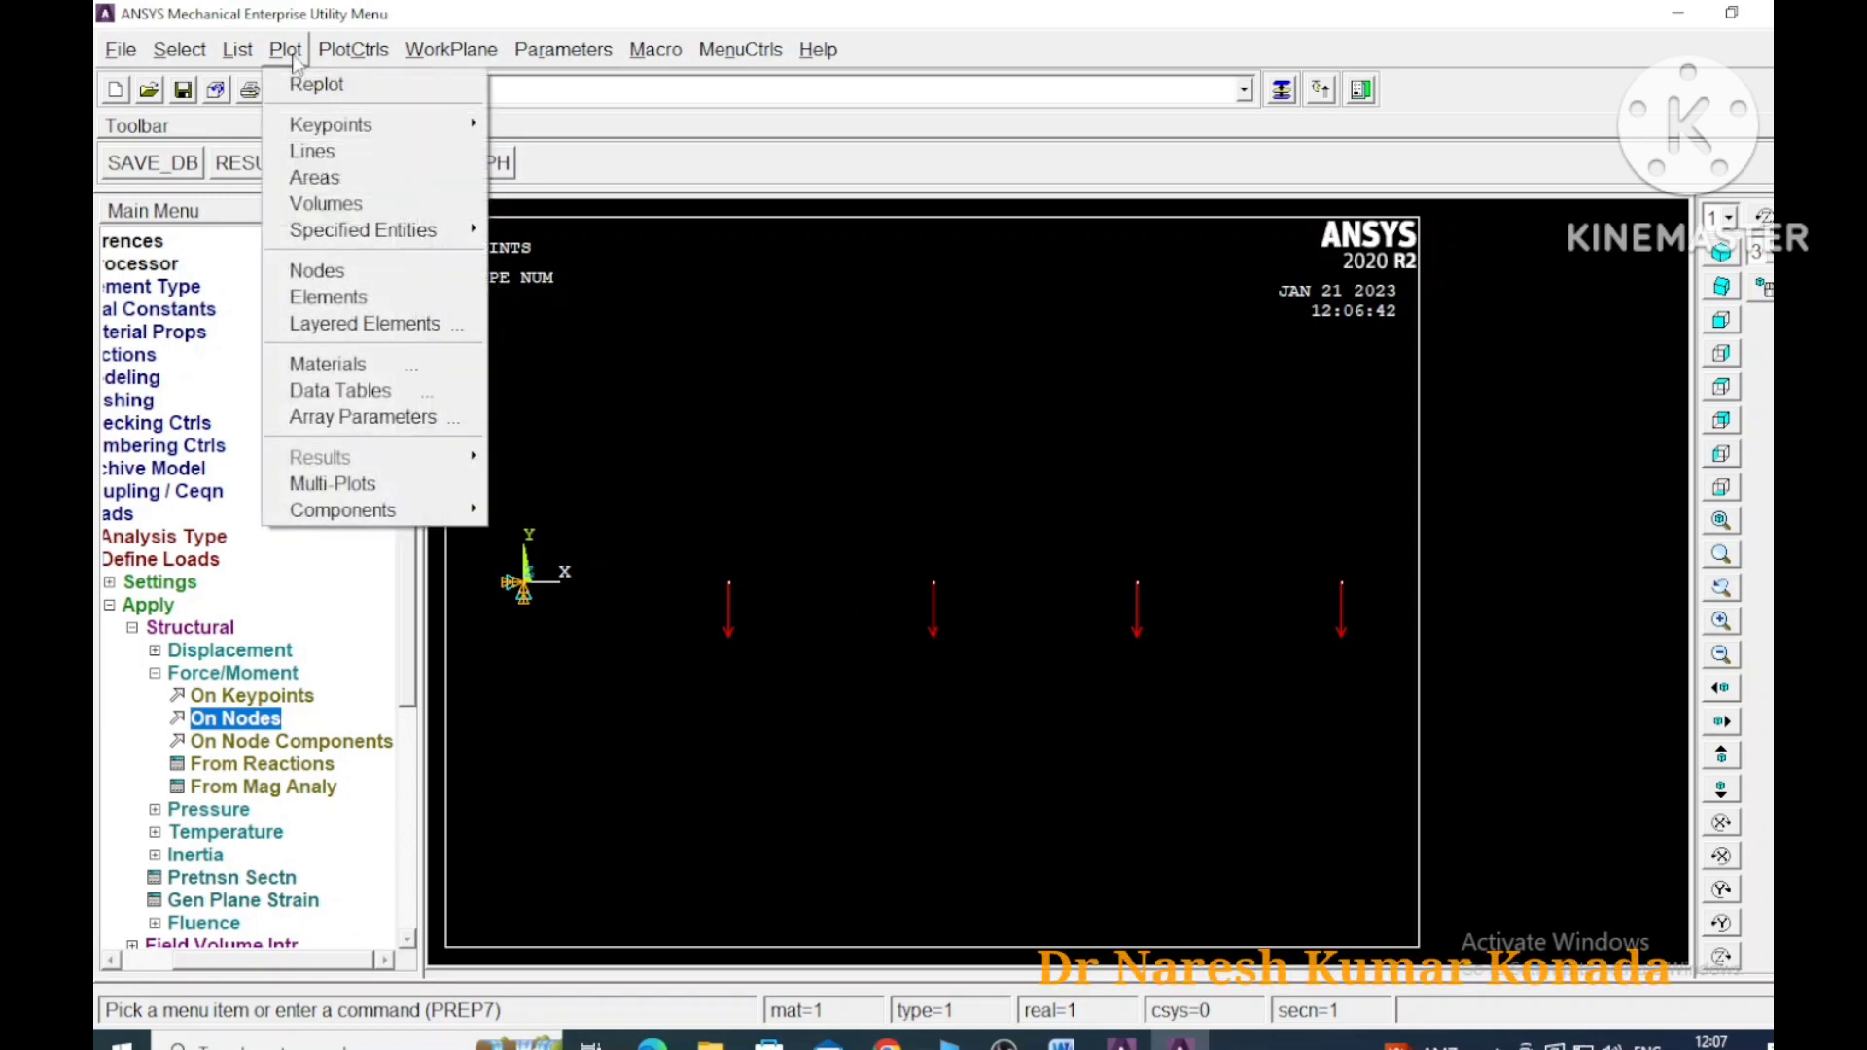
pyautogui.click(336, 153)
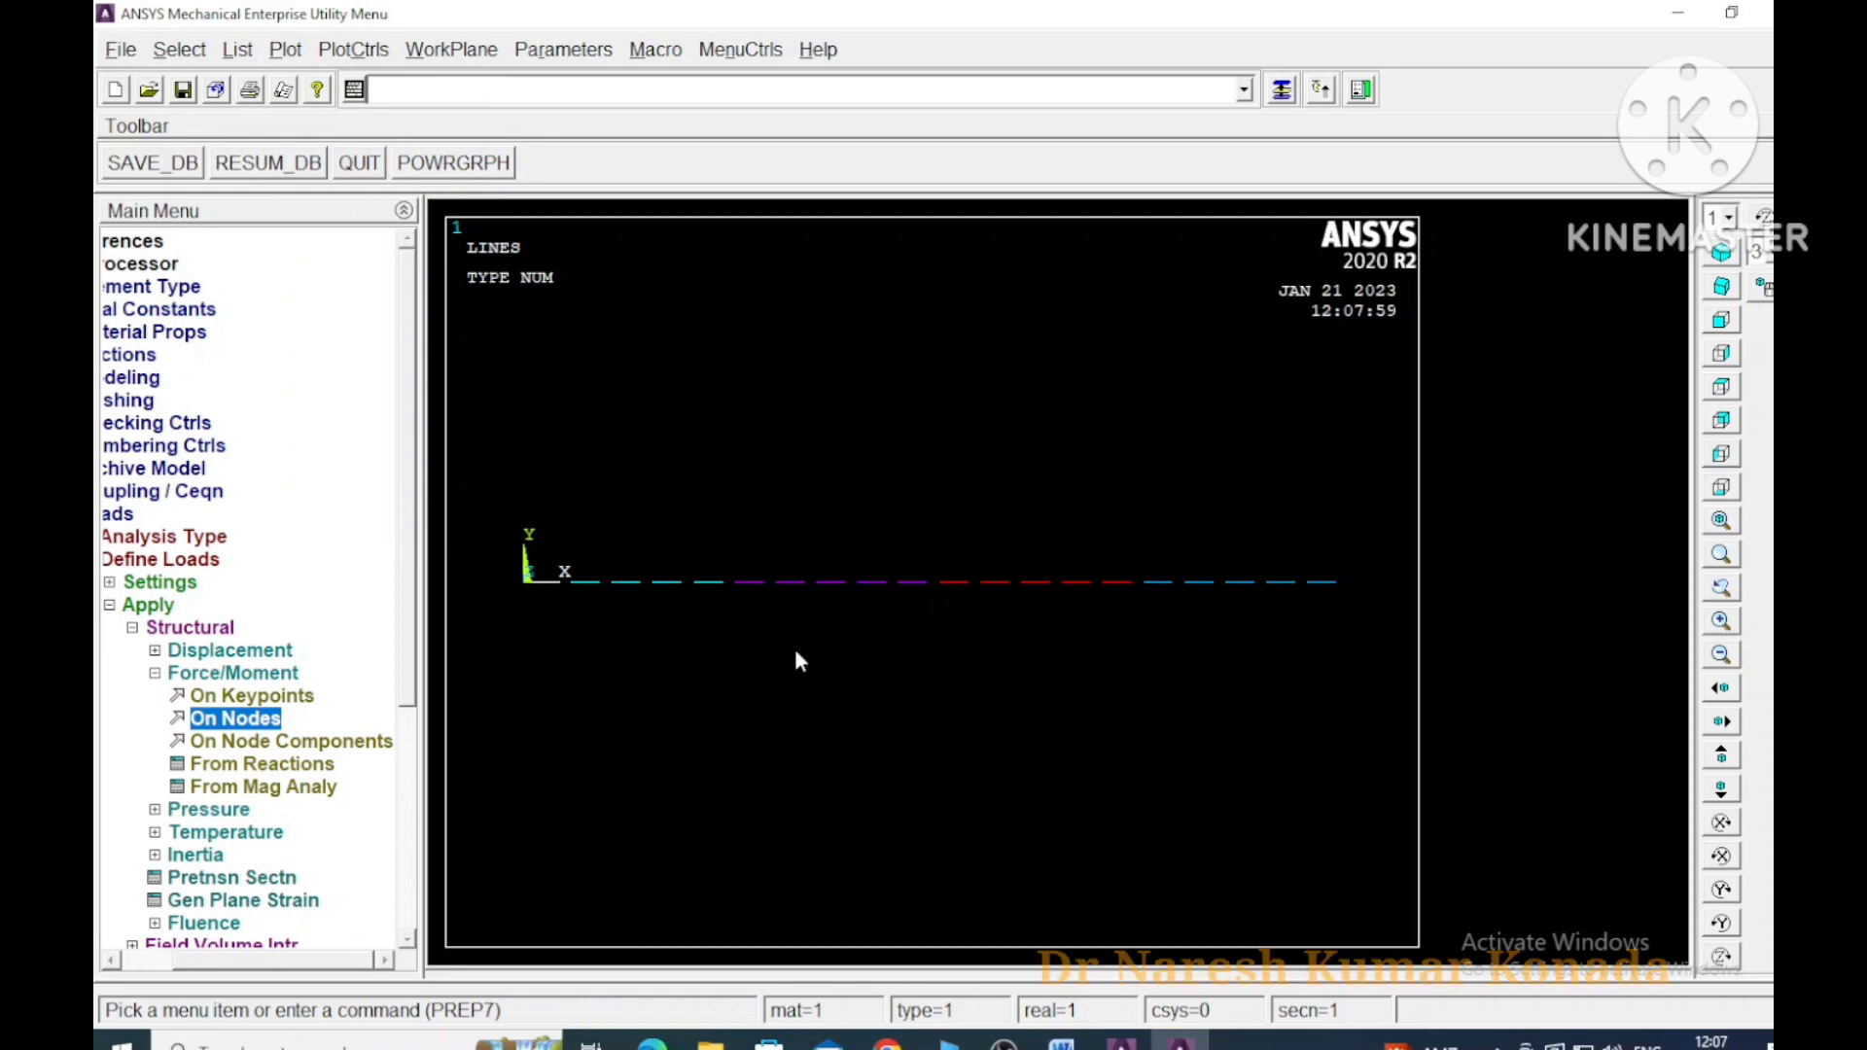
pyautogui.click(111, 607)
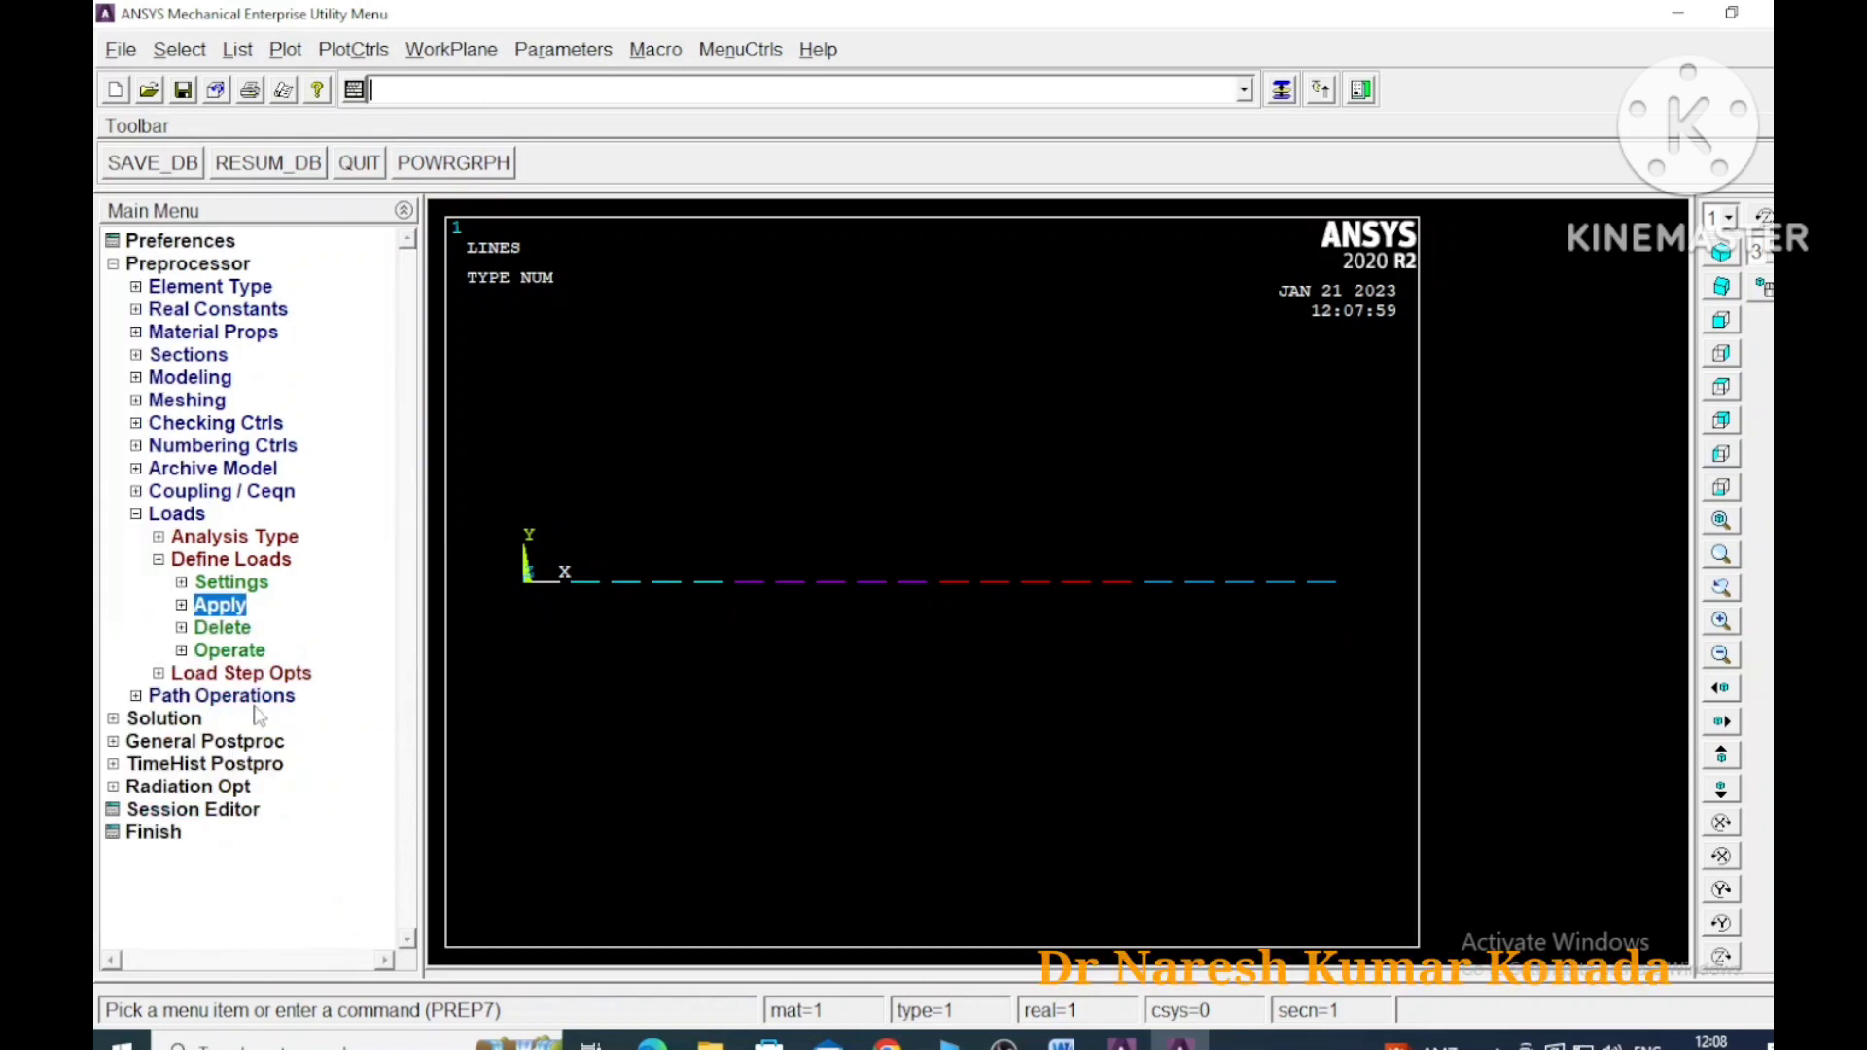
pyautogui.click(136, 516)
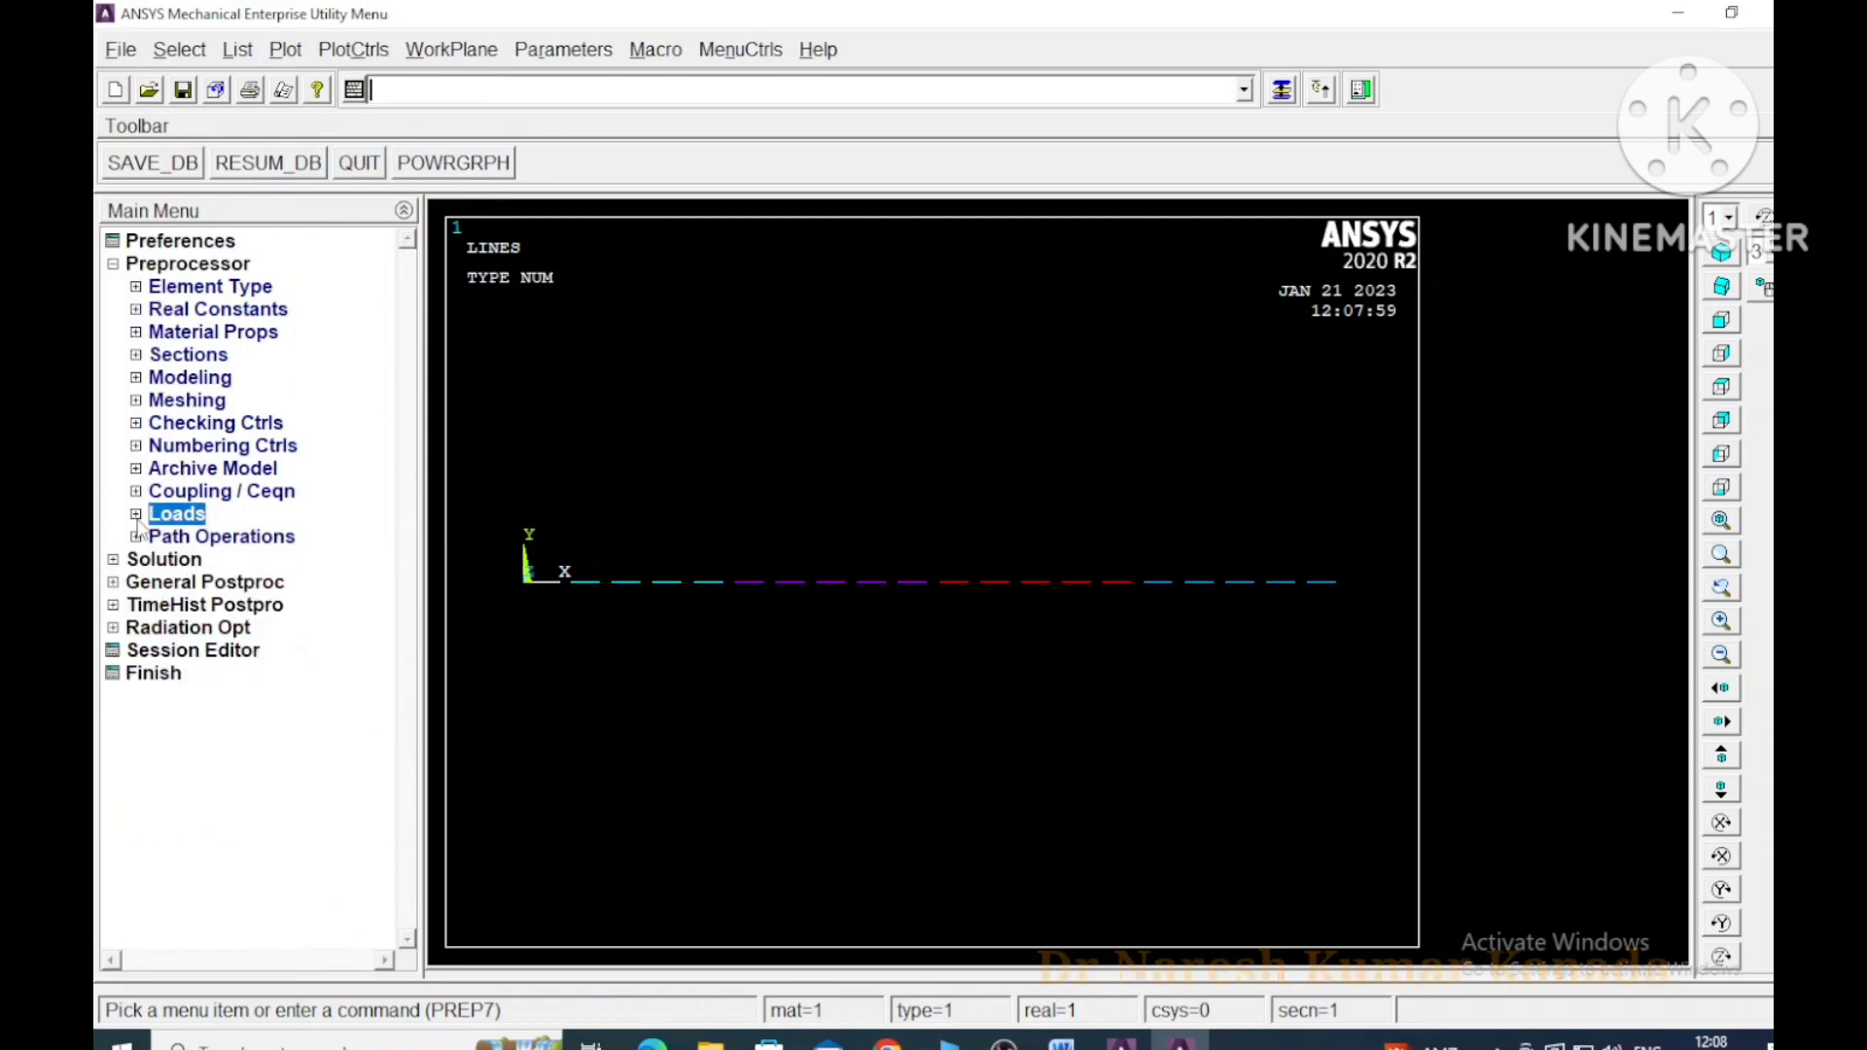
pyautogui.click(113, 264)
# Solve the current load step and close the solution note and status listing
pyautogui.click(113, 286)
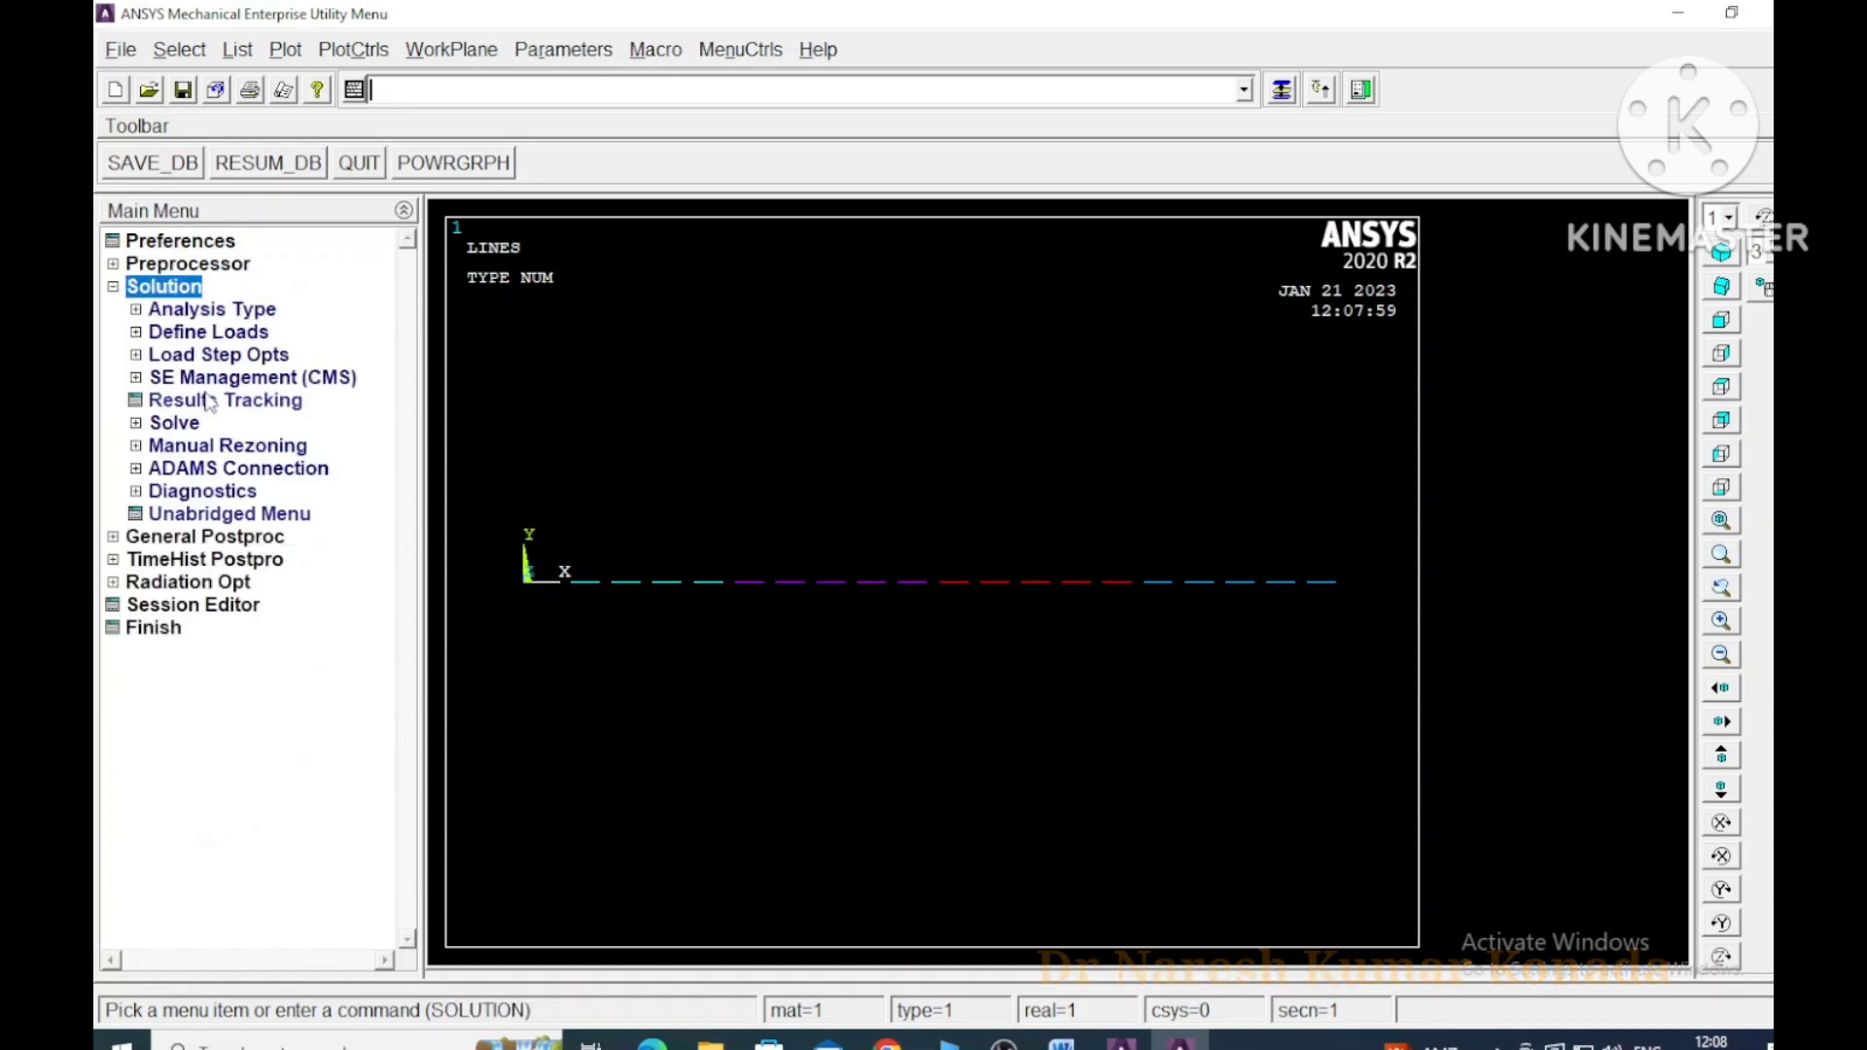
pyautogui.click(136, 423)
pyautogui.click(222, 448)
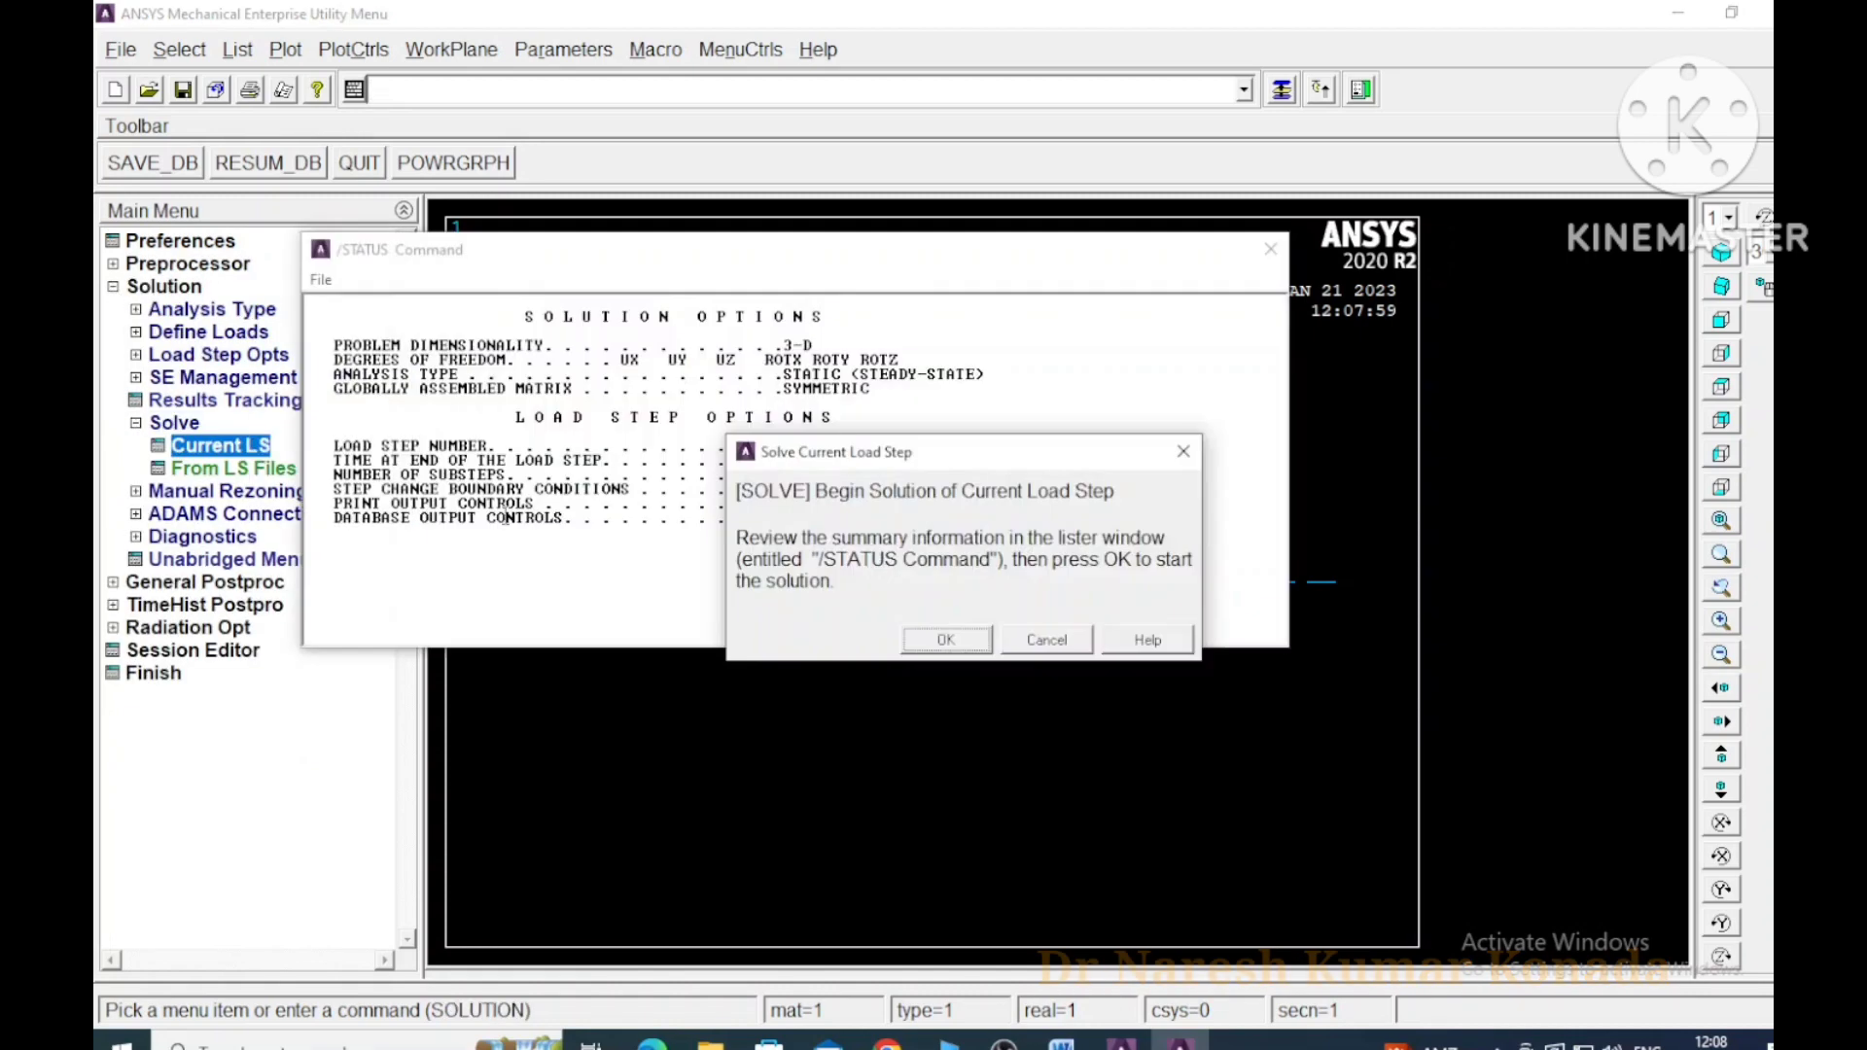
pyautogui.click(935, 637)
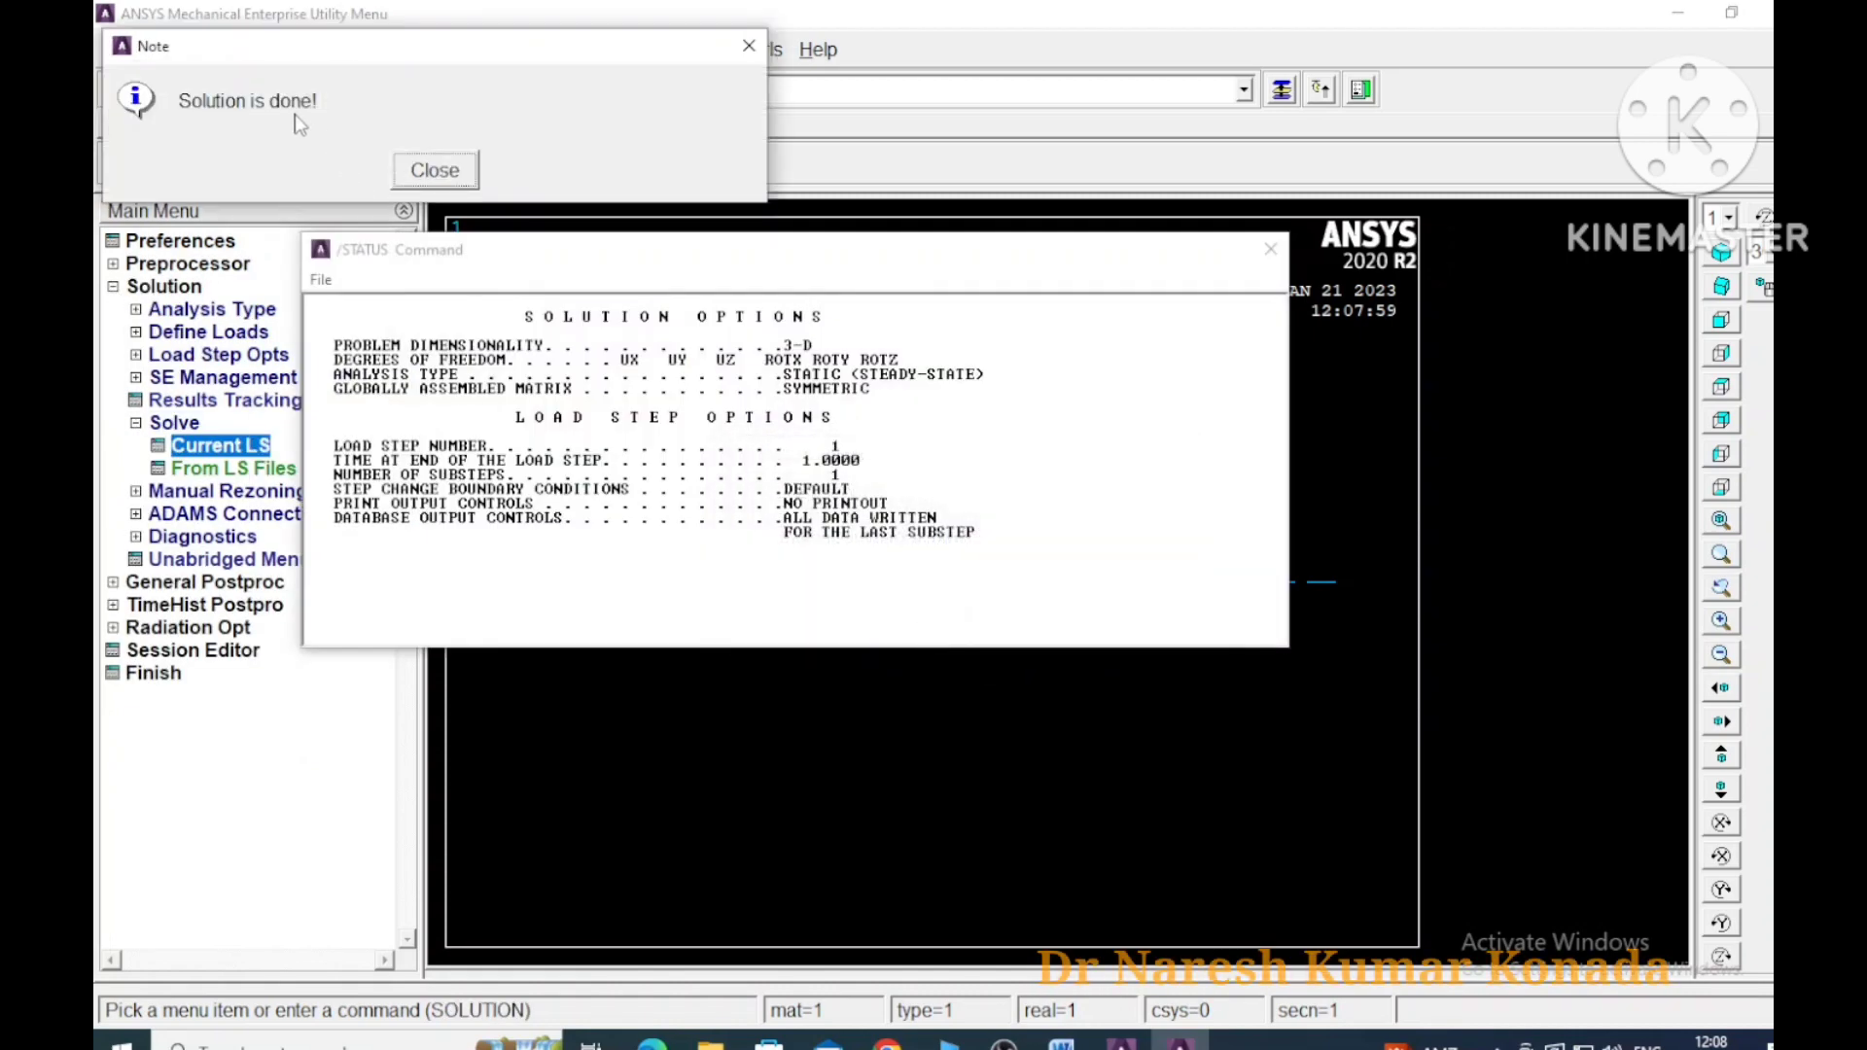
pyautogui.click(453, 176)
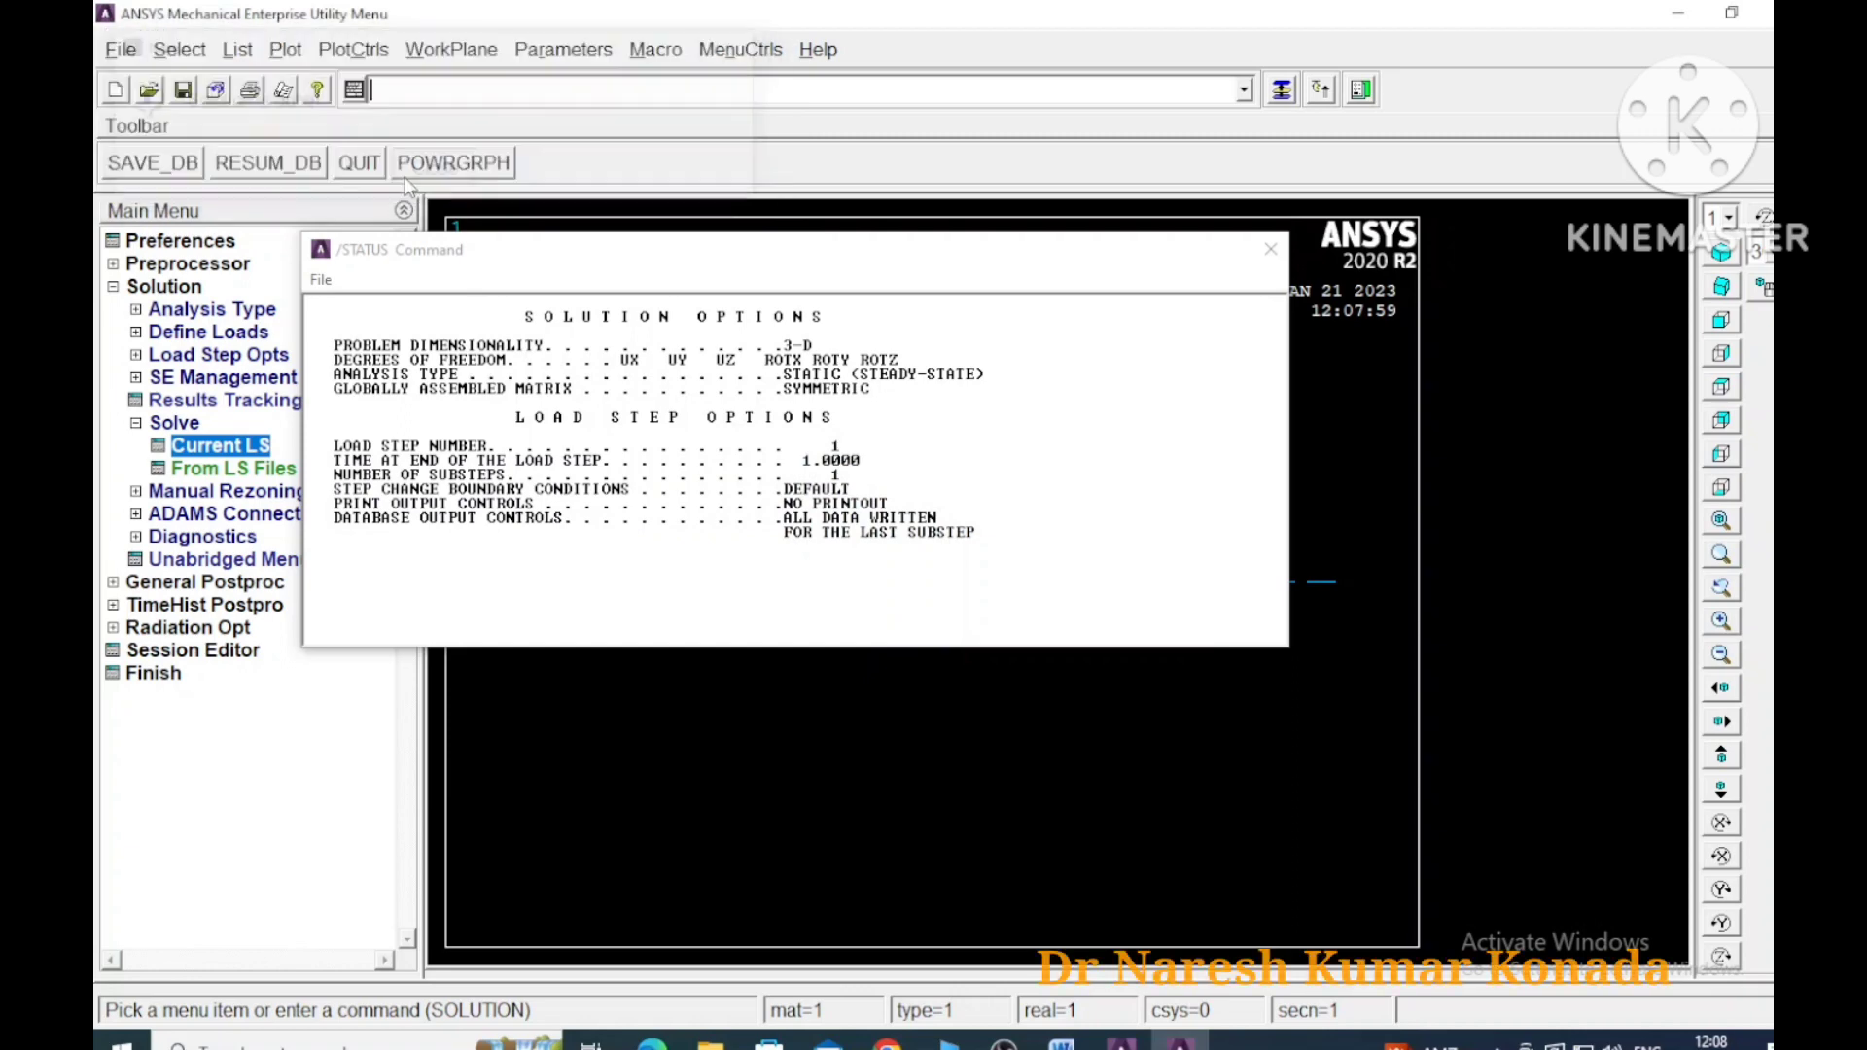
pyautogui.click(1270, 249)
pyautogui.click(136, 423)
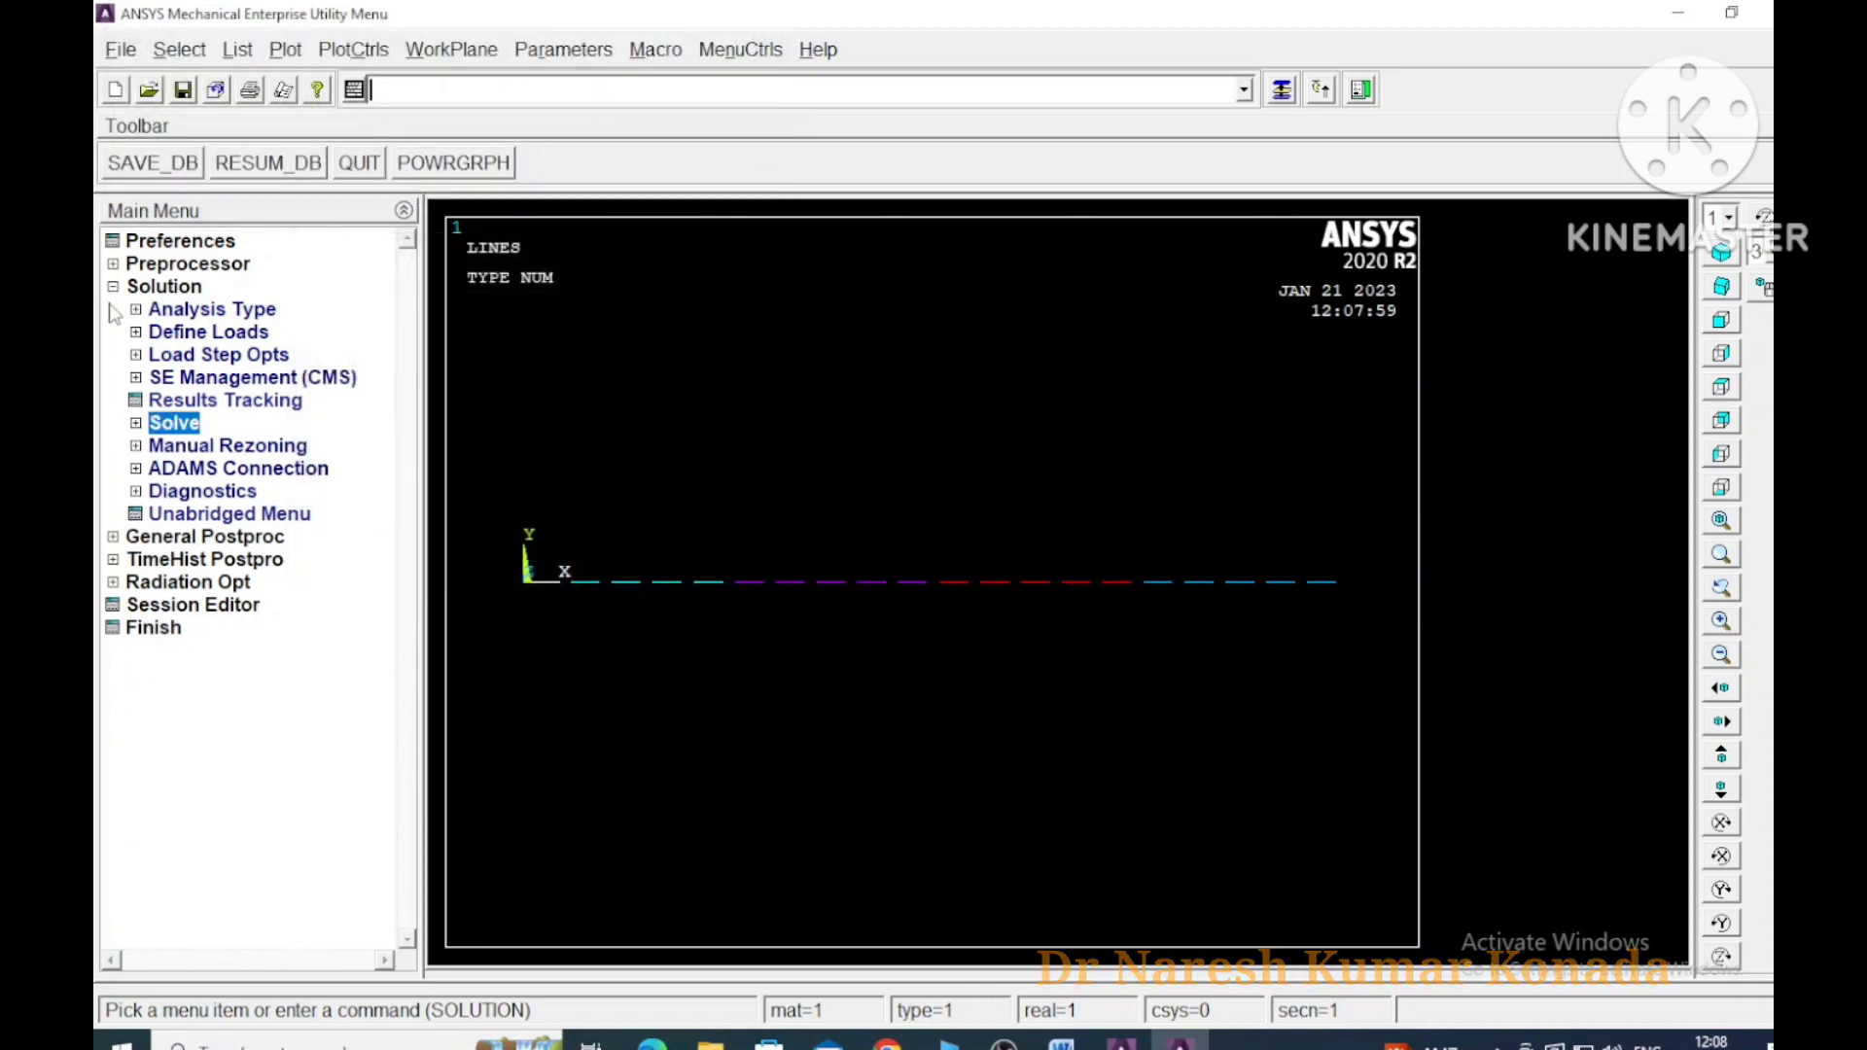
pyautogui.click(113, 287)
# Plot the nodal solution contour of the displacement vector sum, showing the deformed shape only
pyautogui.click(114, 309)
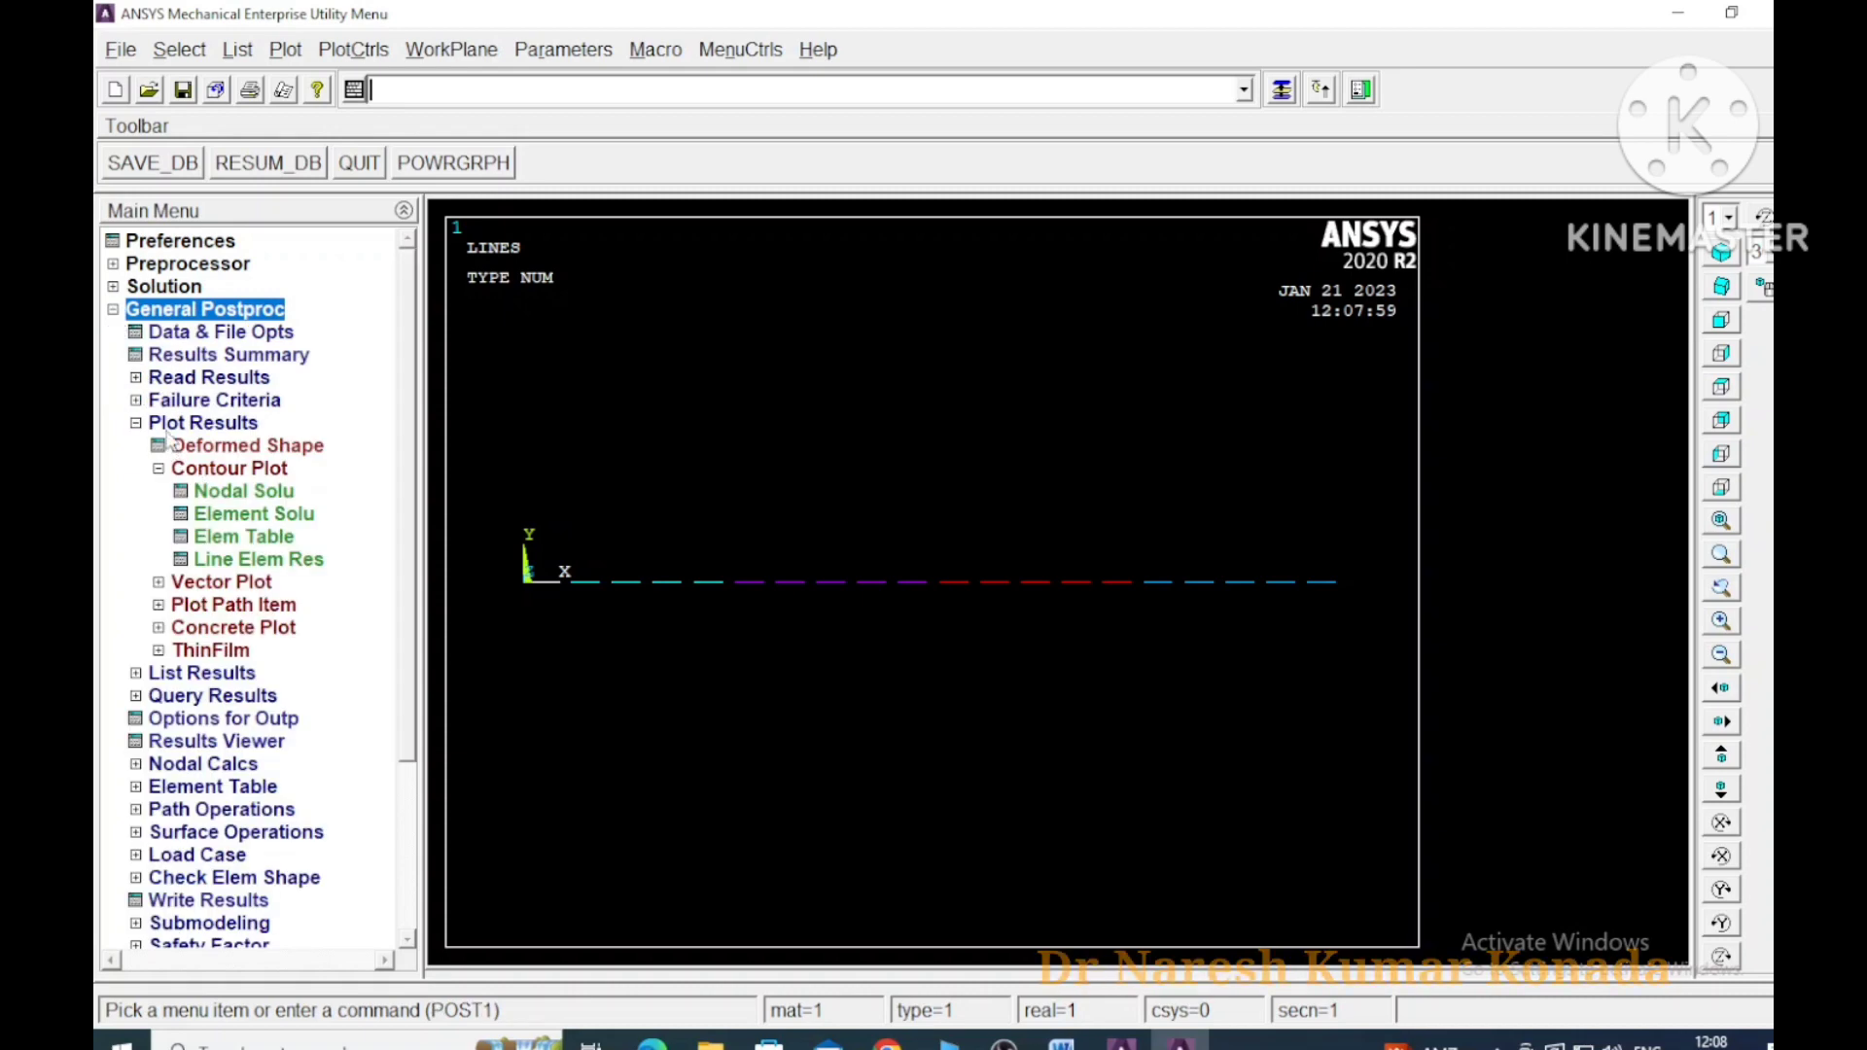
pyautogui.click(233, 489)
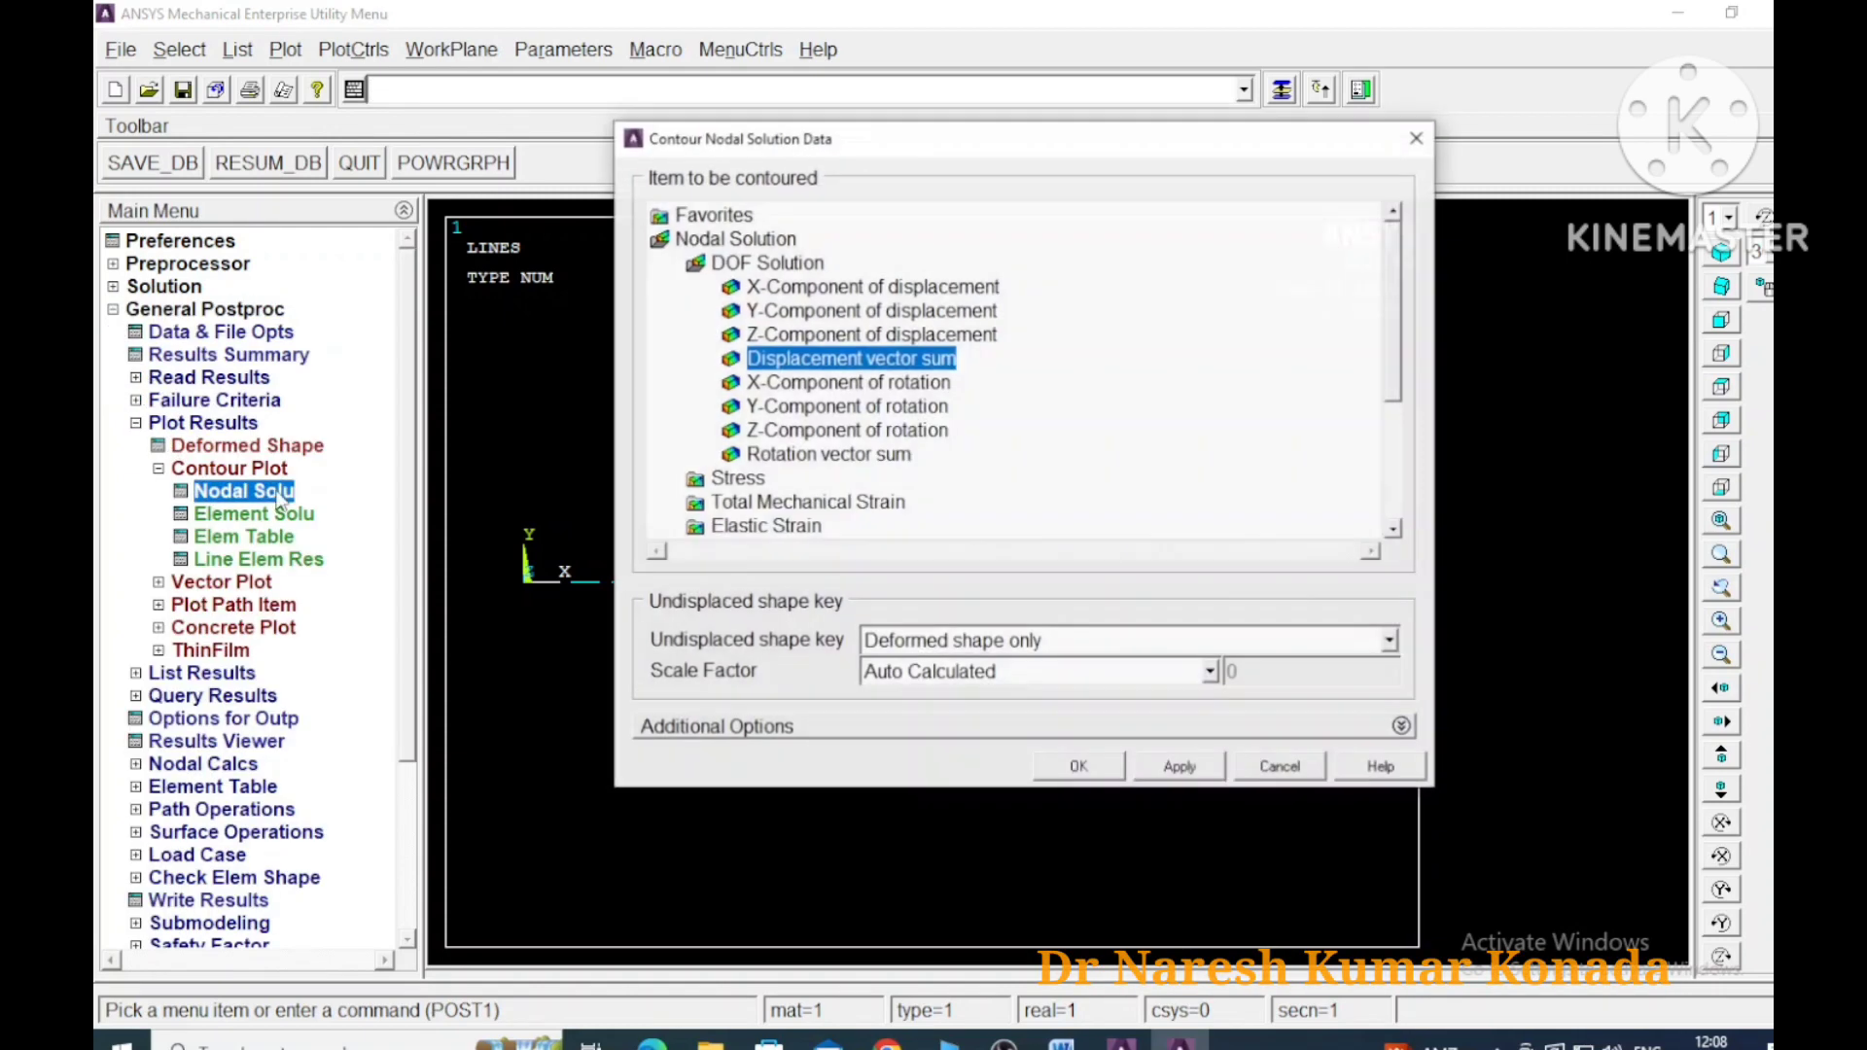
pyautogui.click(1099, 770)
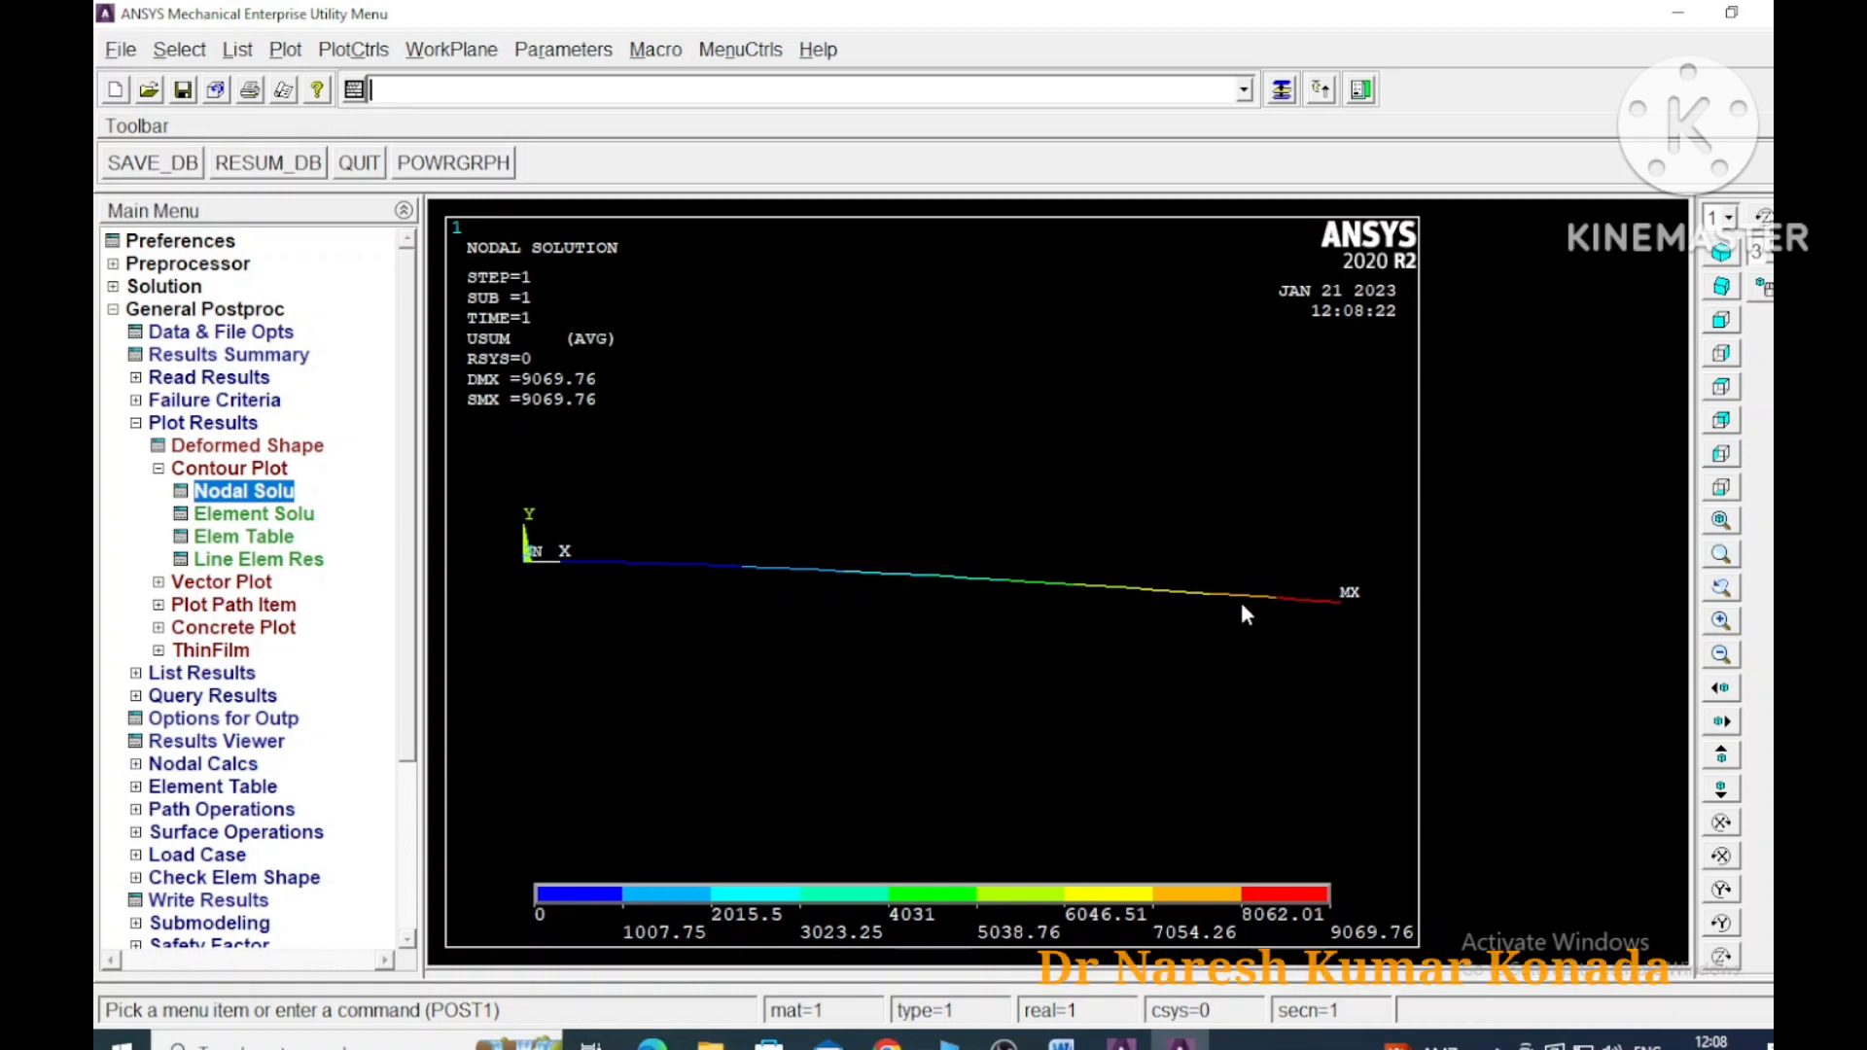
pyautogui.click(159, 470)
pyautogui.click(136, 423)
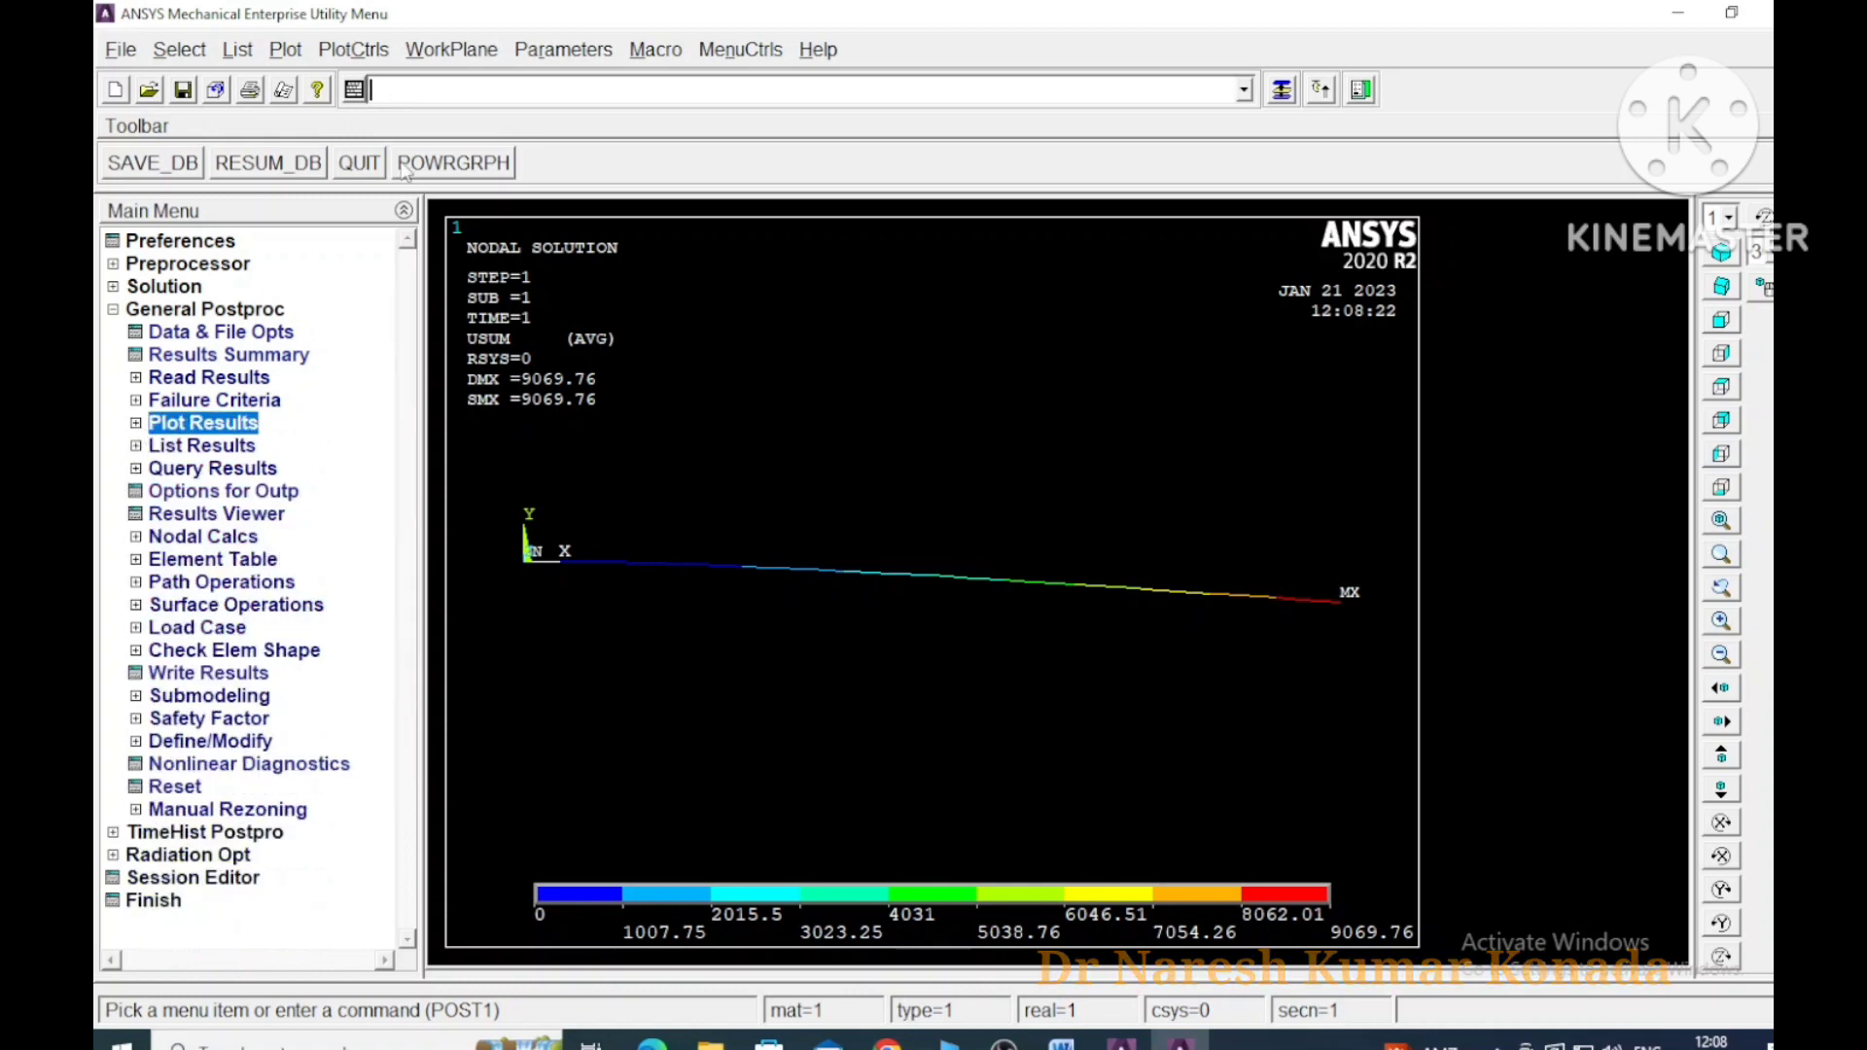
# Run the SET command to read the solved results for postprocessing
pyautogui.write('set,')
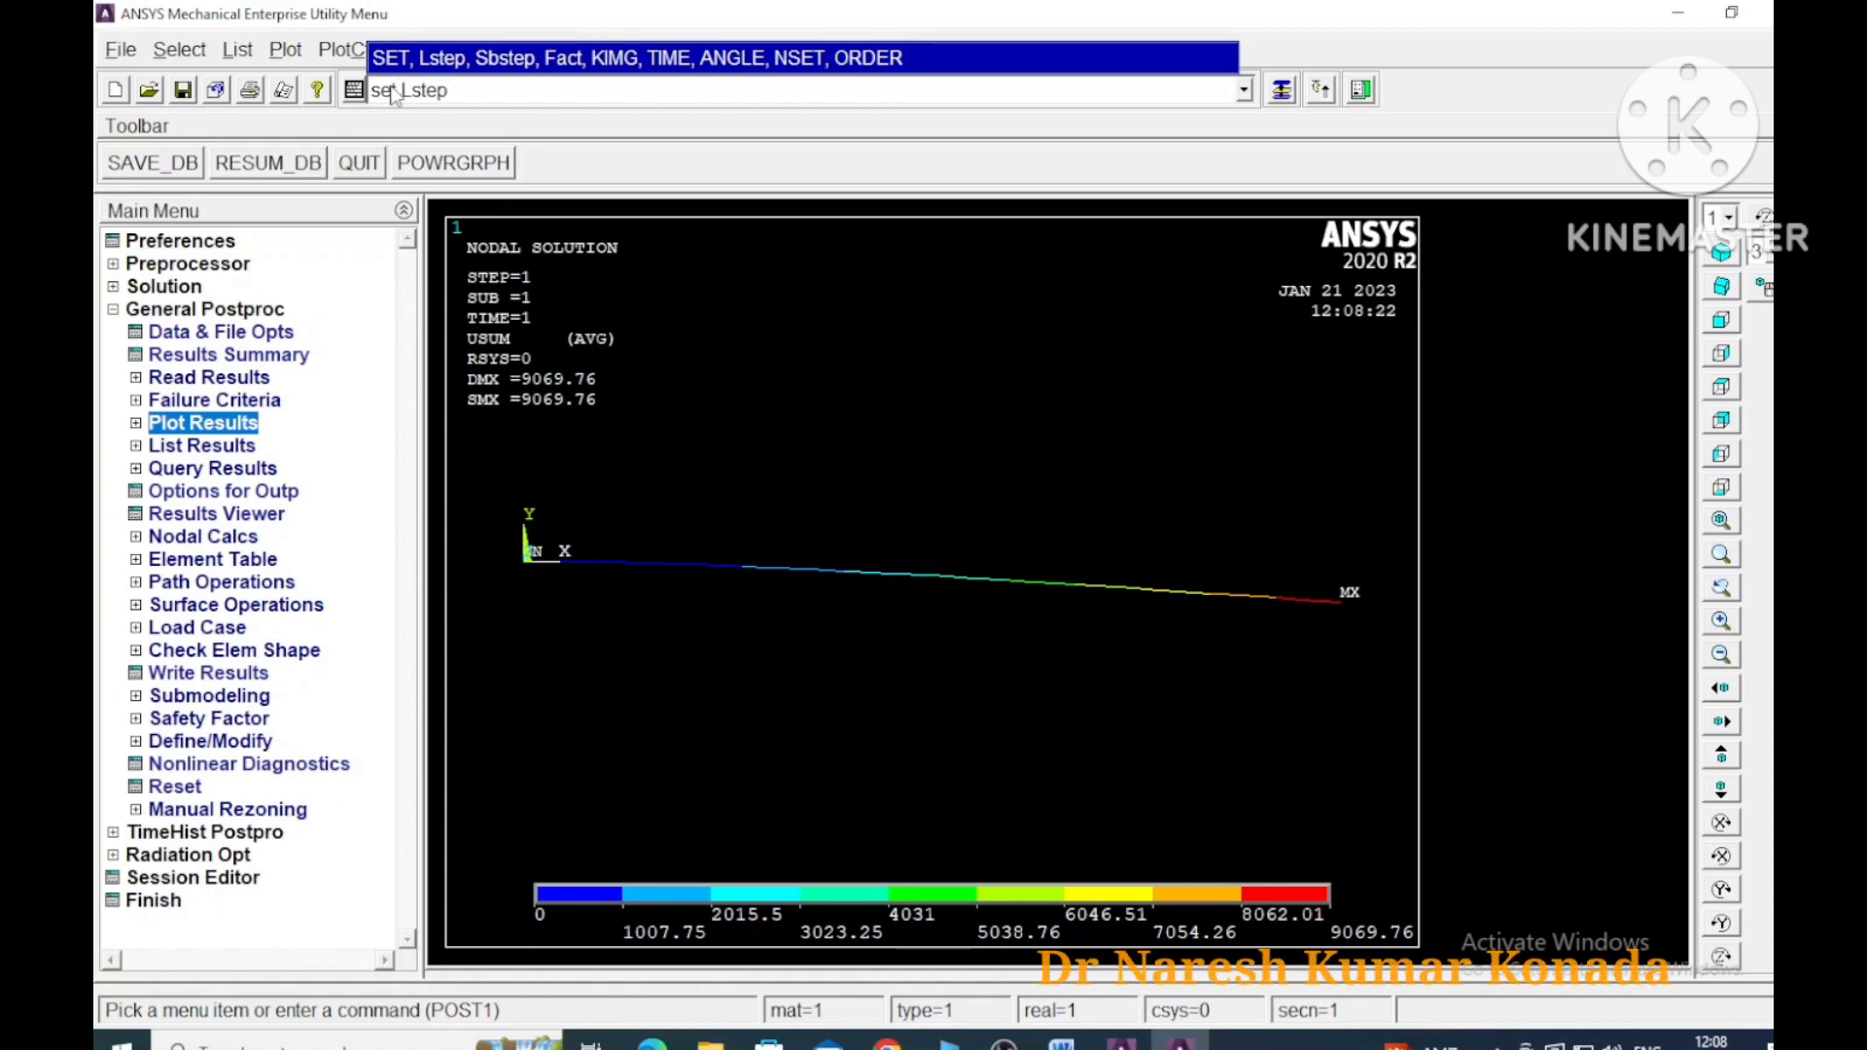
pyautogui.press('Return')
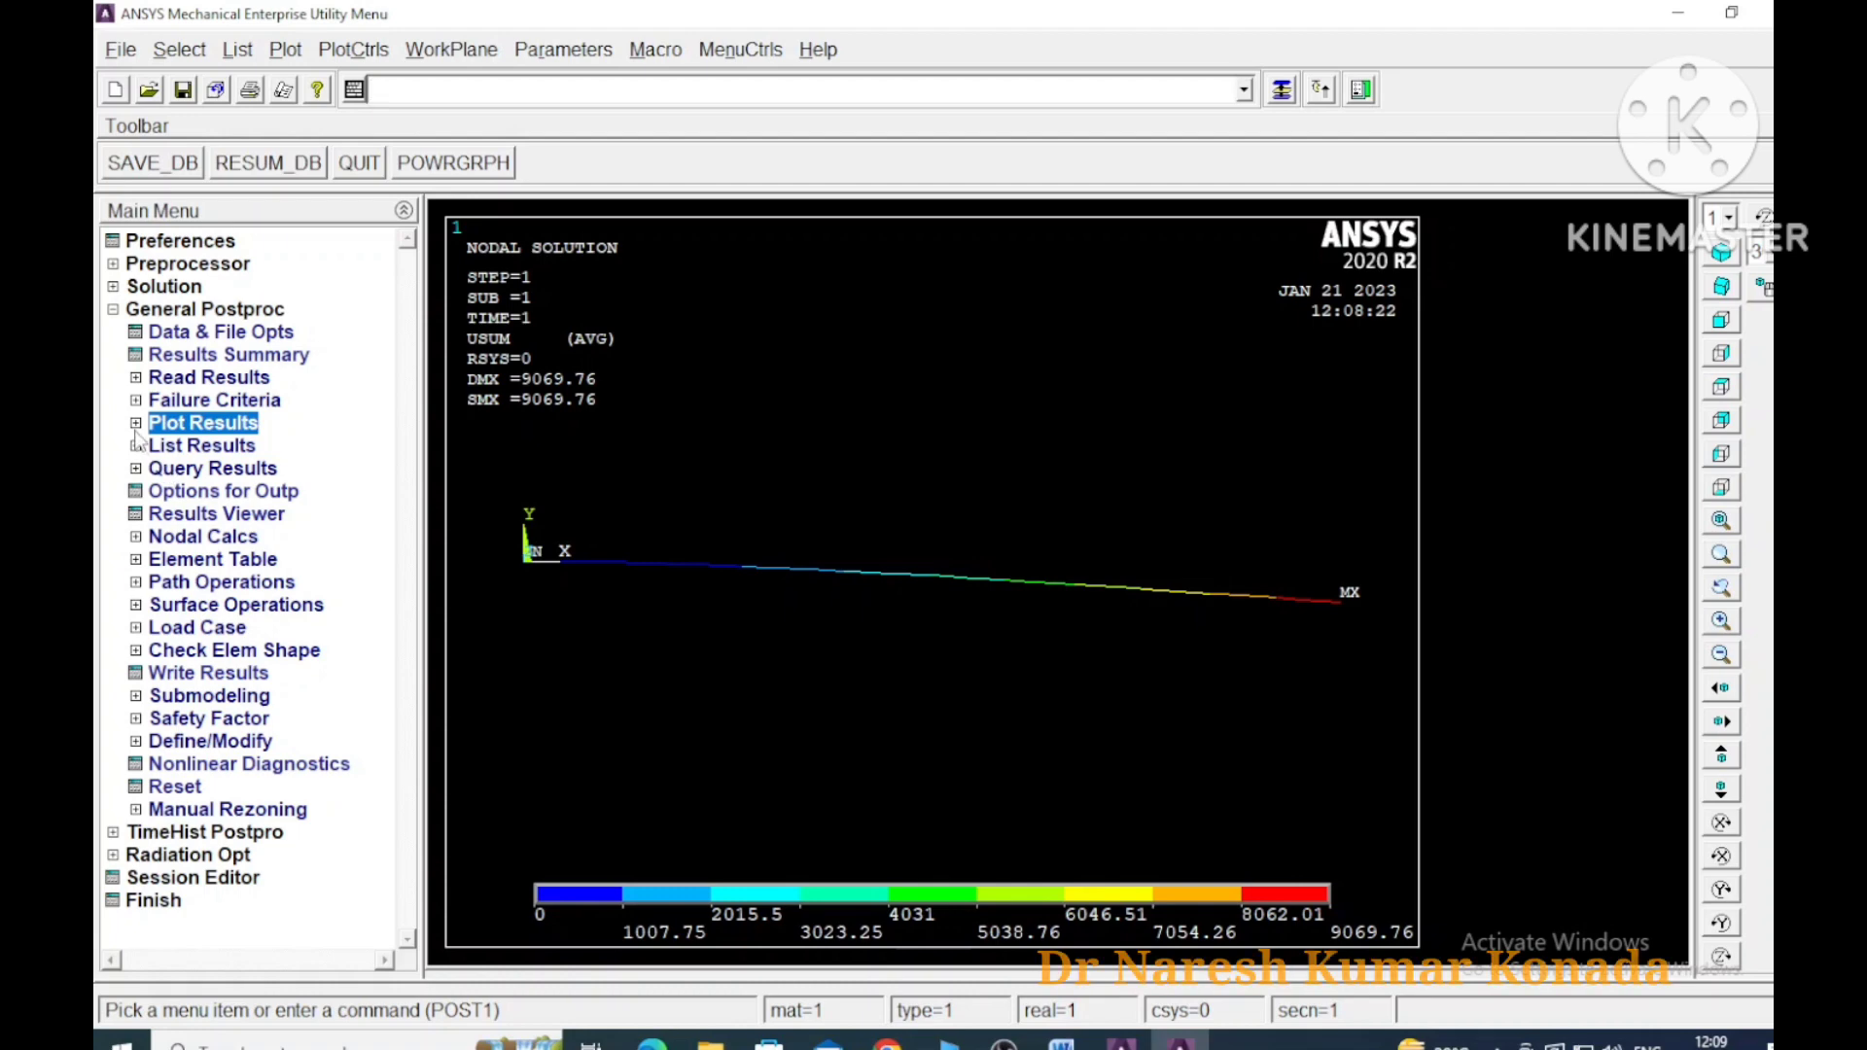
# Define element table item SFD by sequence number as SMISC,5
pyautogui.click(137, 561)
pyautogui.click(251, 583)
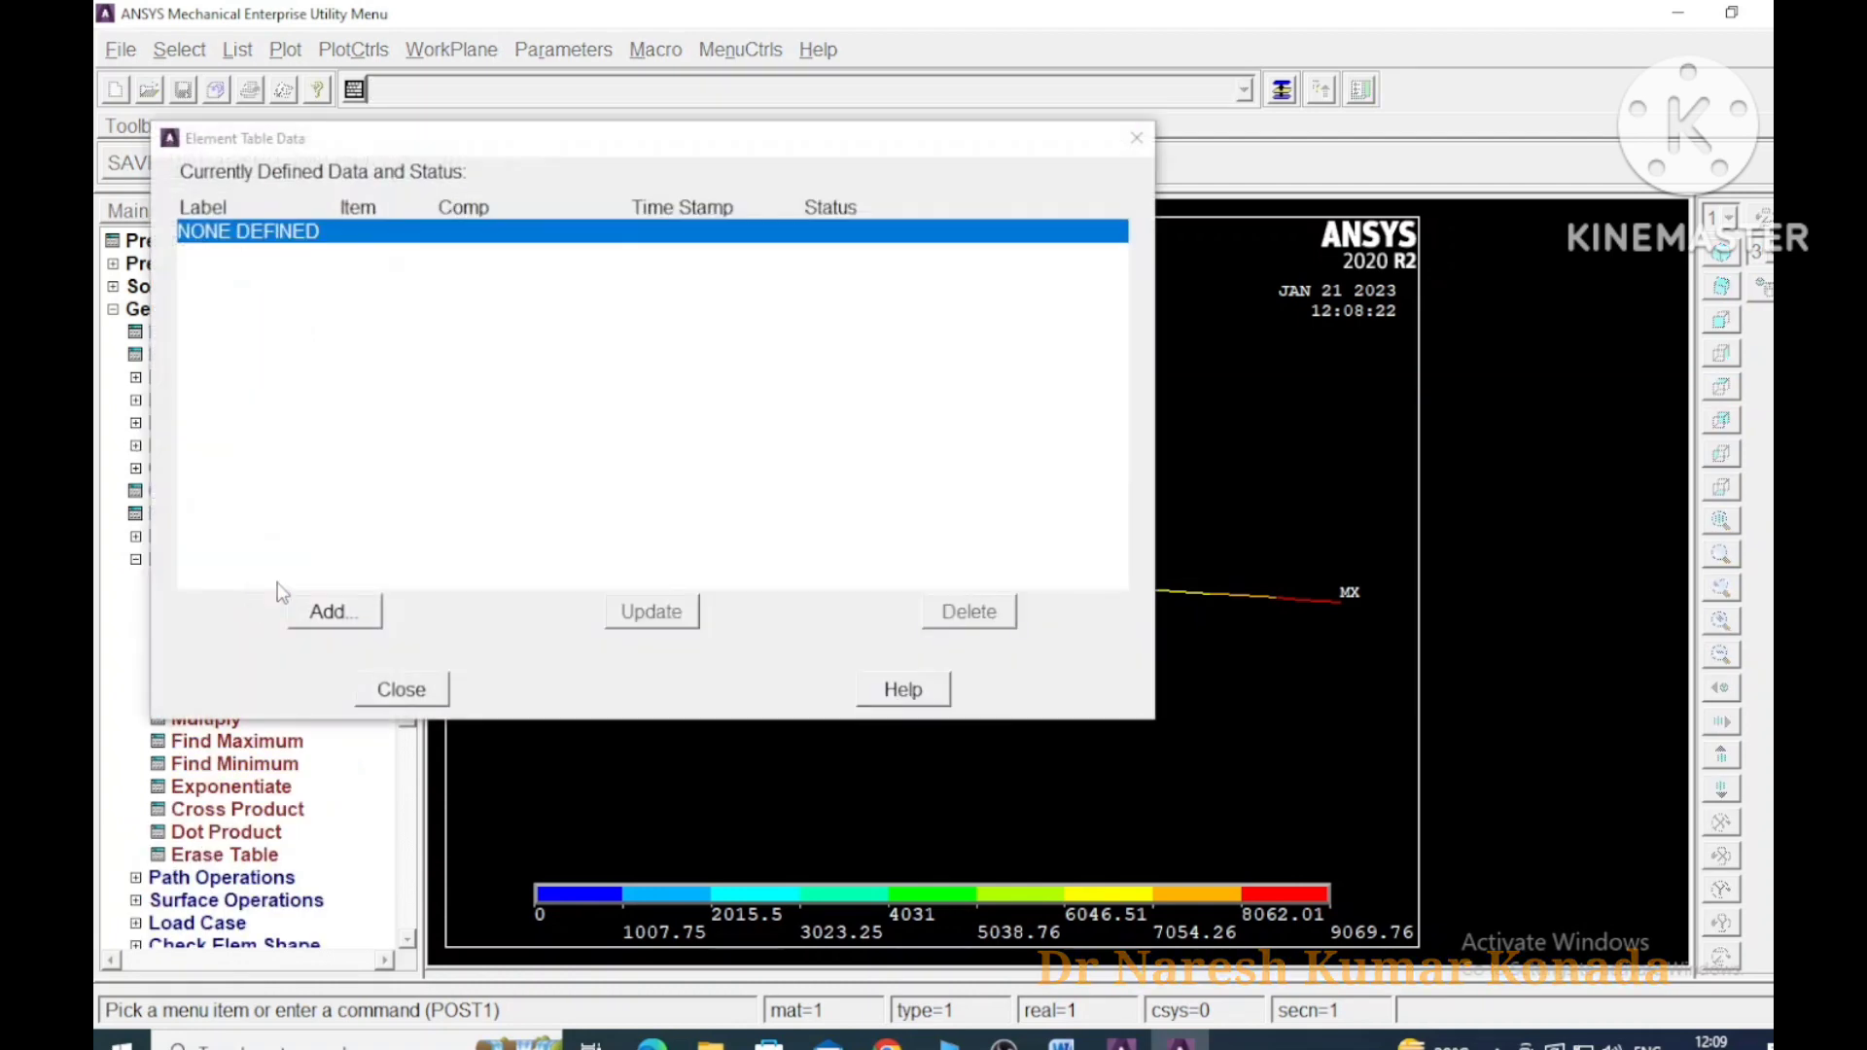
pyautogui.click(335, 611)
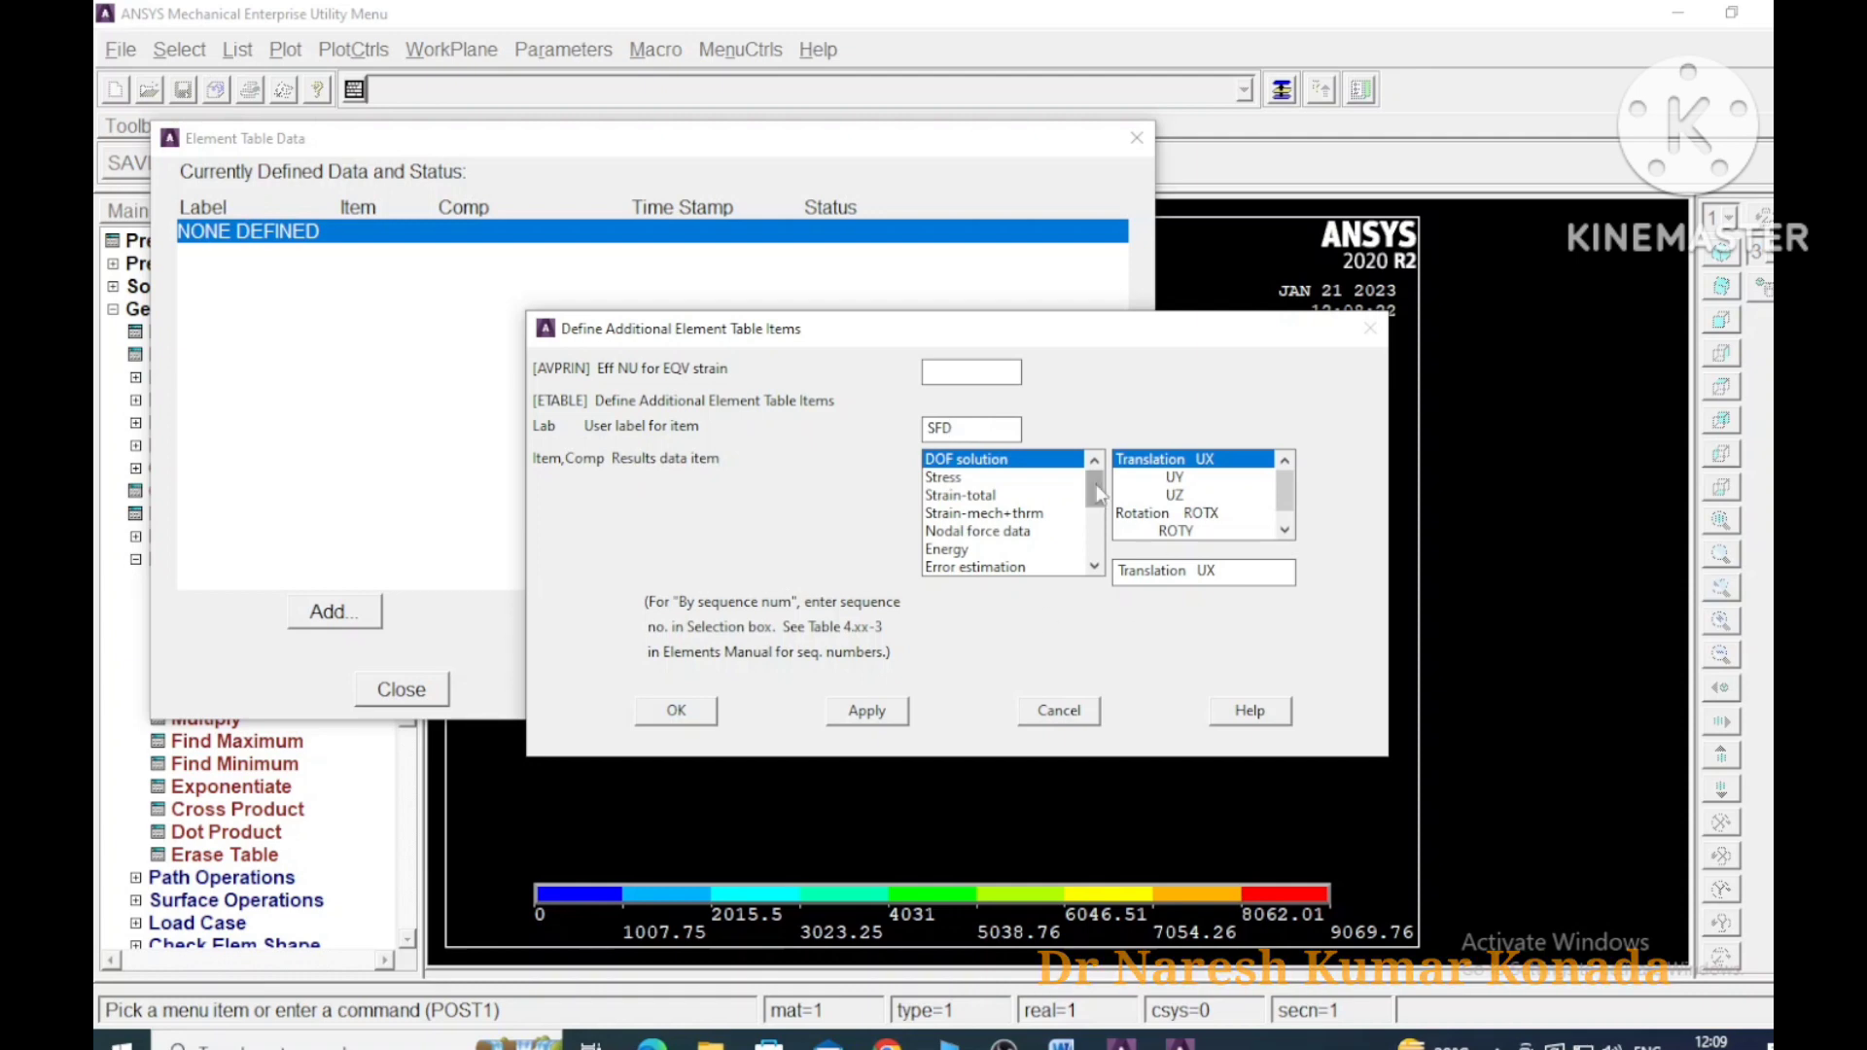
pyautogui.moveTo(1096, 488); pyautogui.dragTo(1096, 537)
pyautogui.click(987, 568)
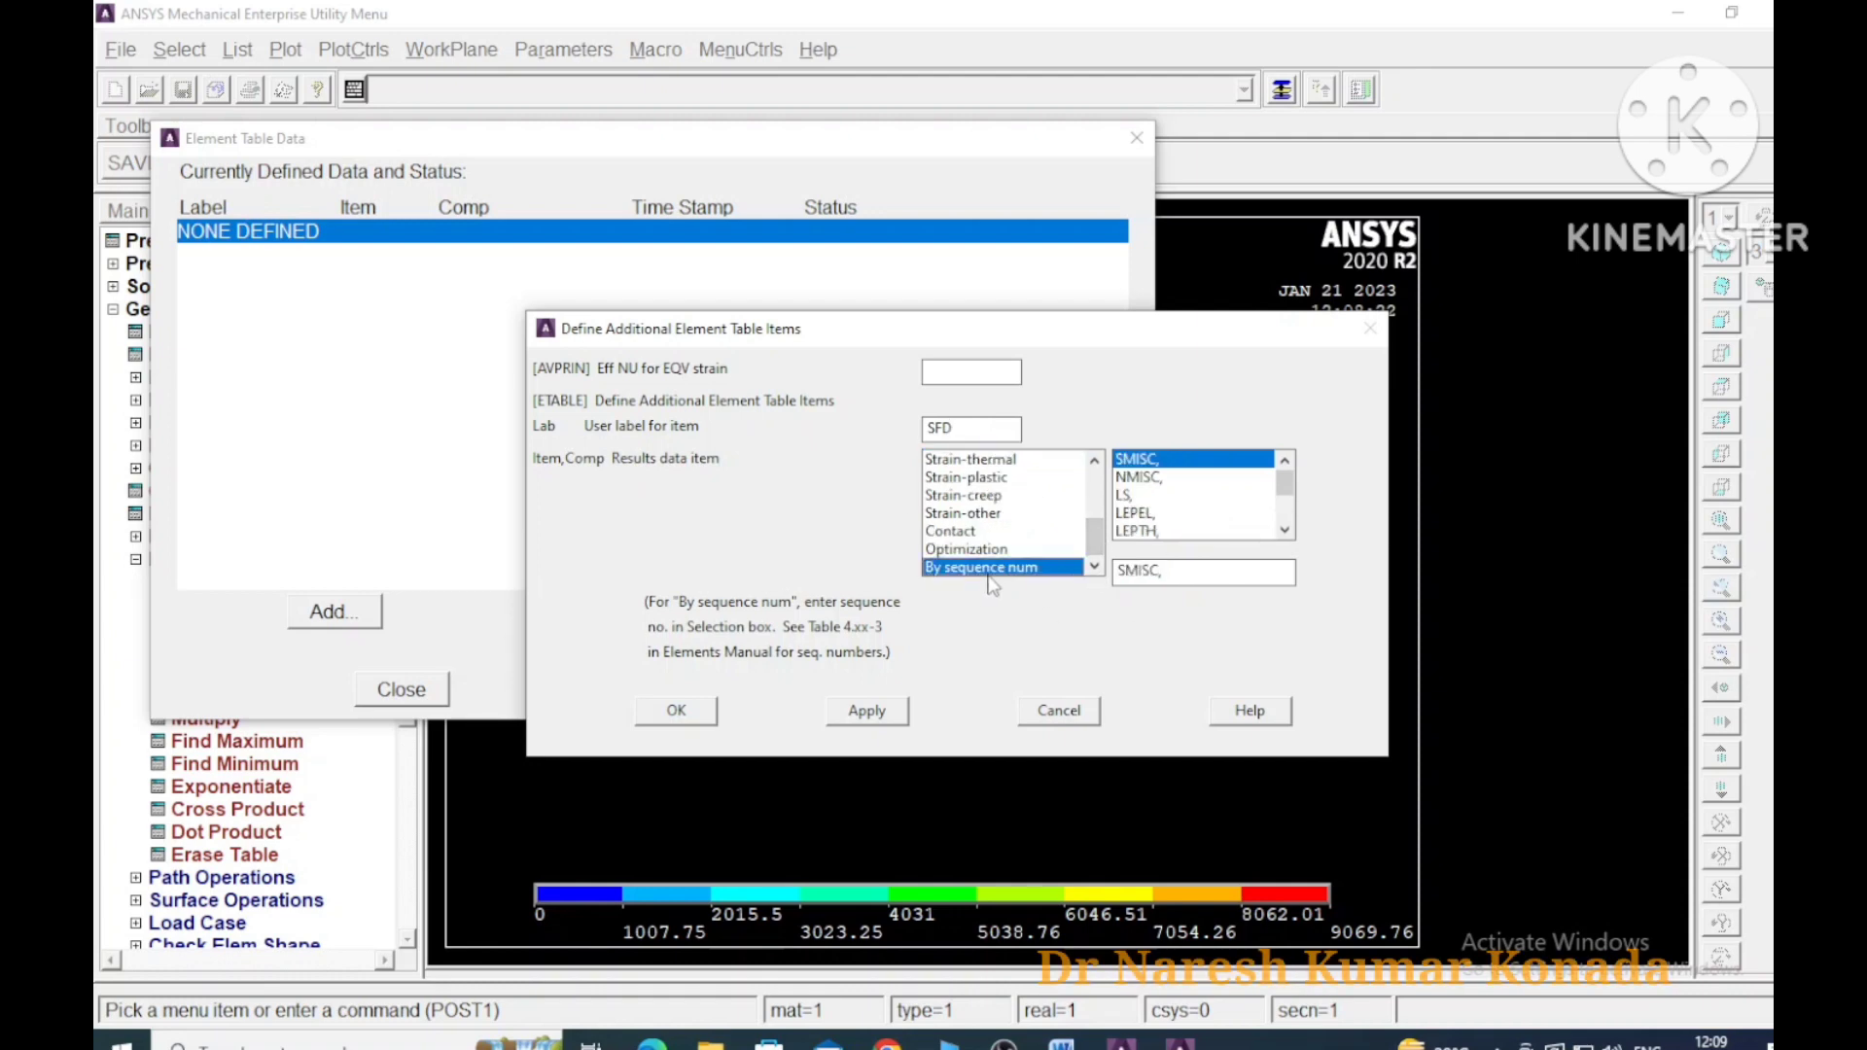
pyautogui.click(1166, 570)
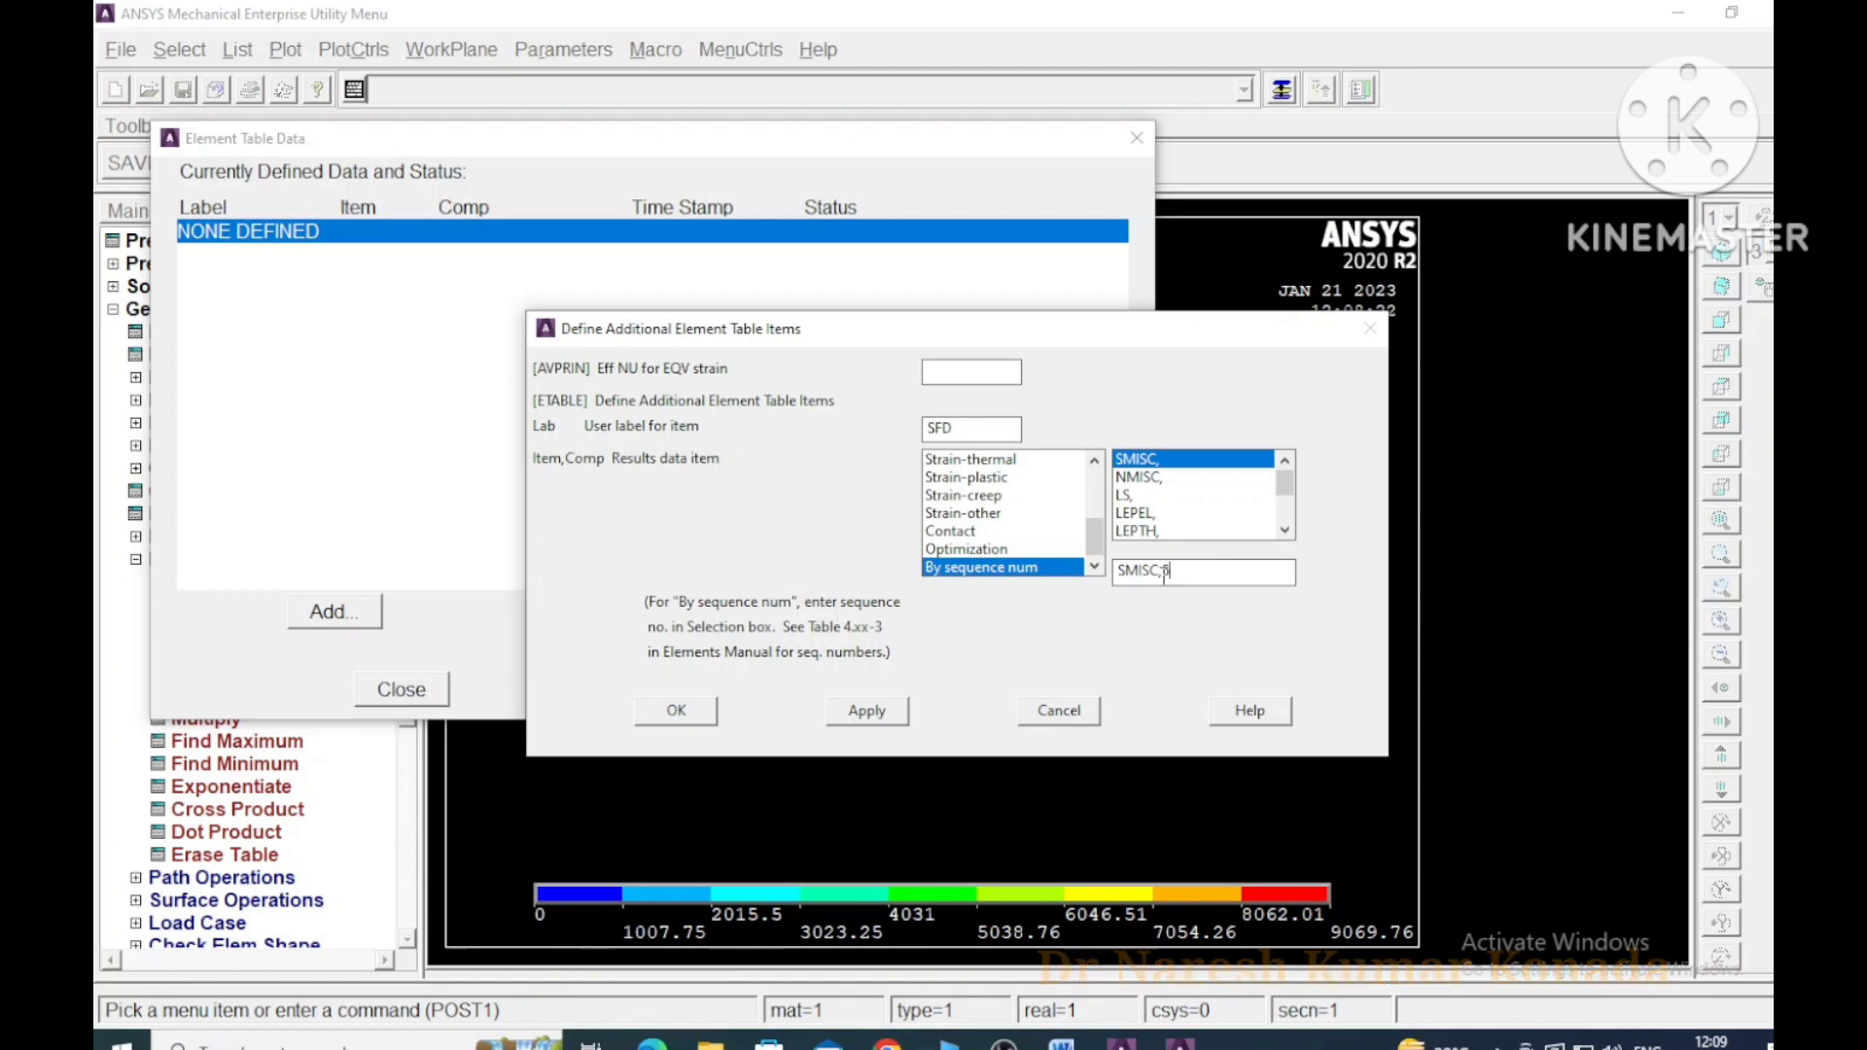
pyautogui.click(882, 719)
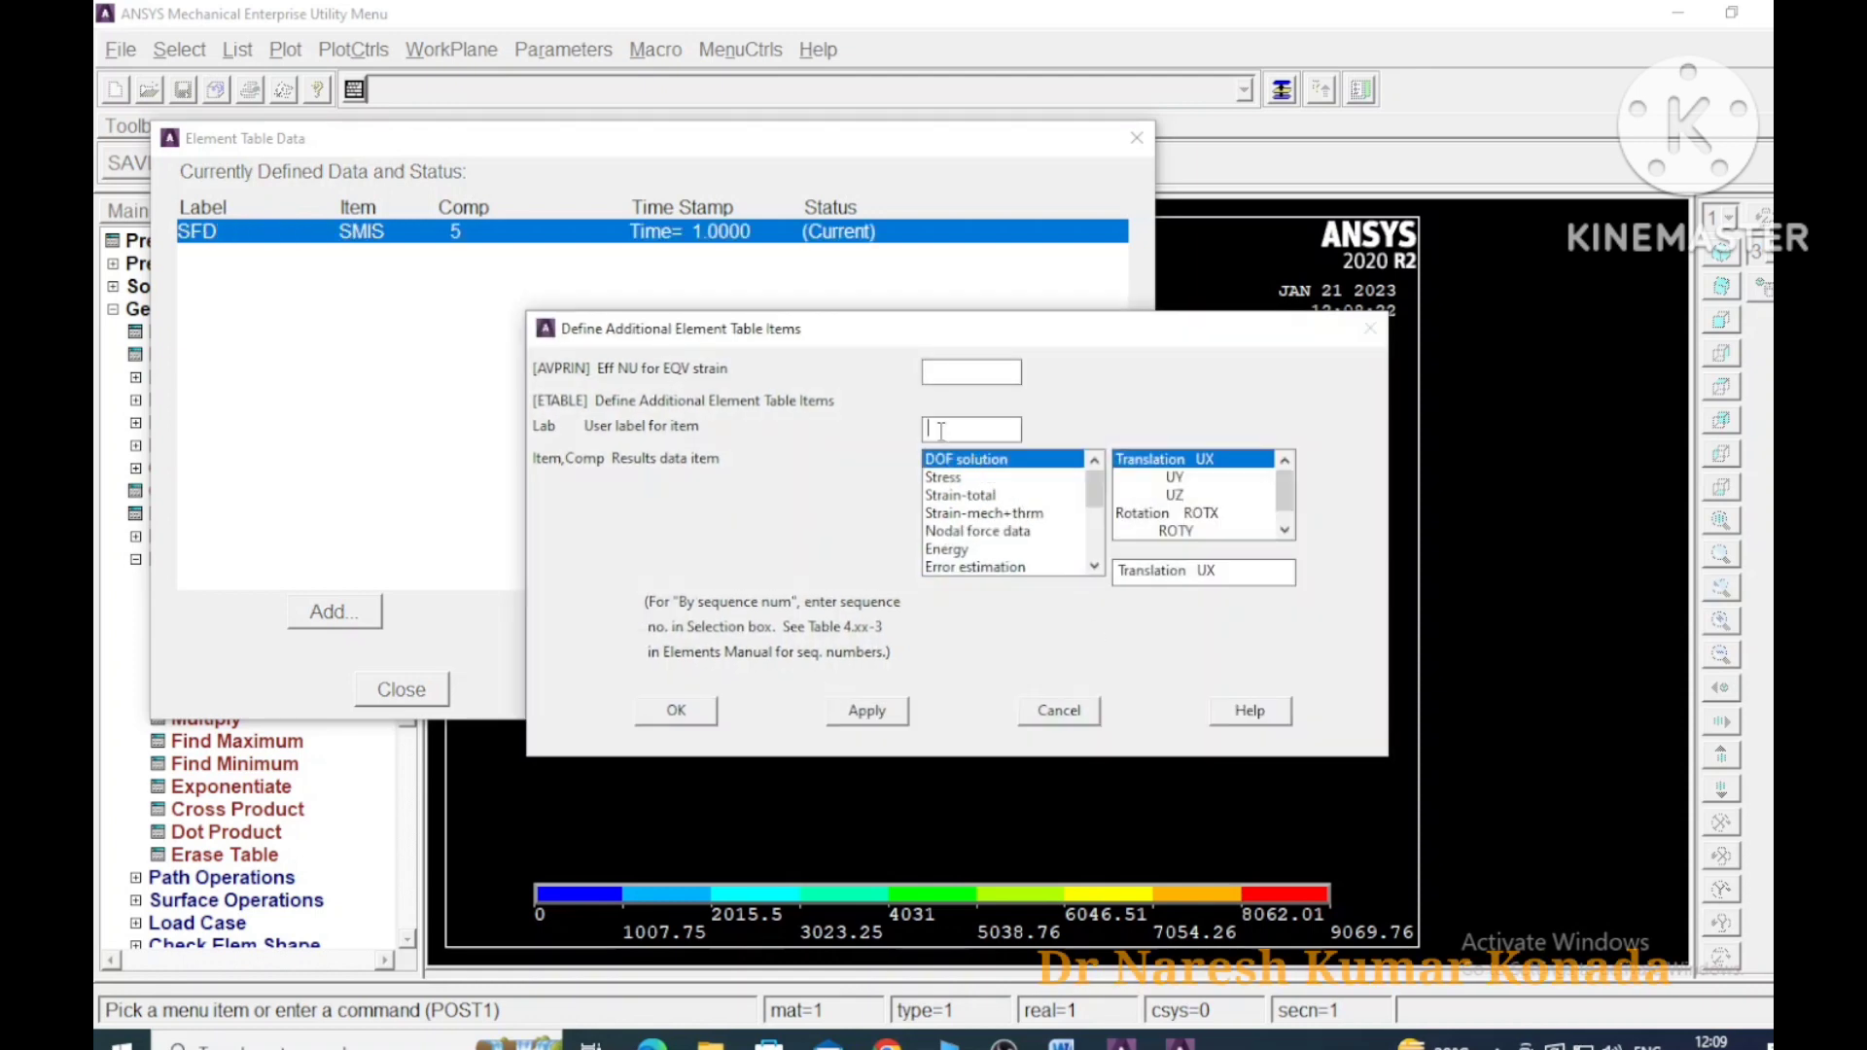
# Add element table item SFD1 by sequence number as SMISC,18
pyautogui.write('SFD1')
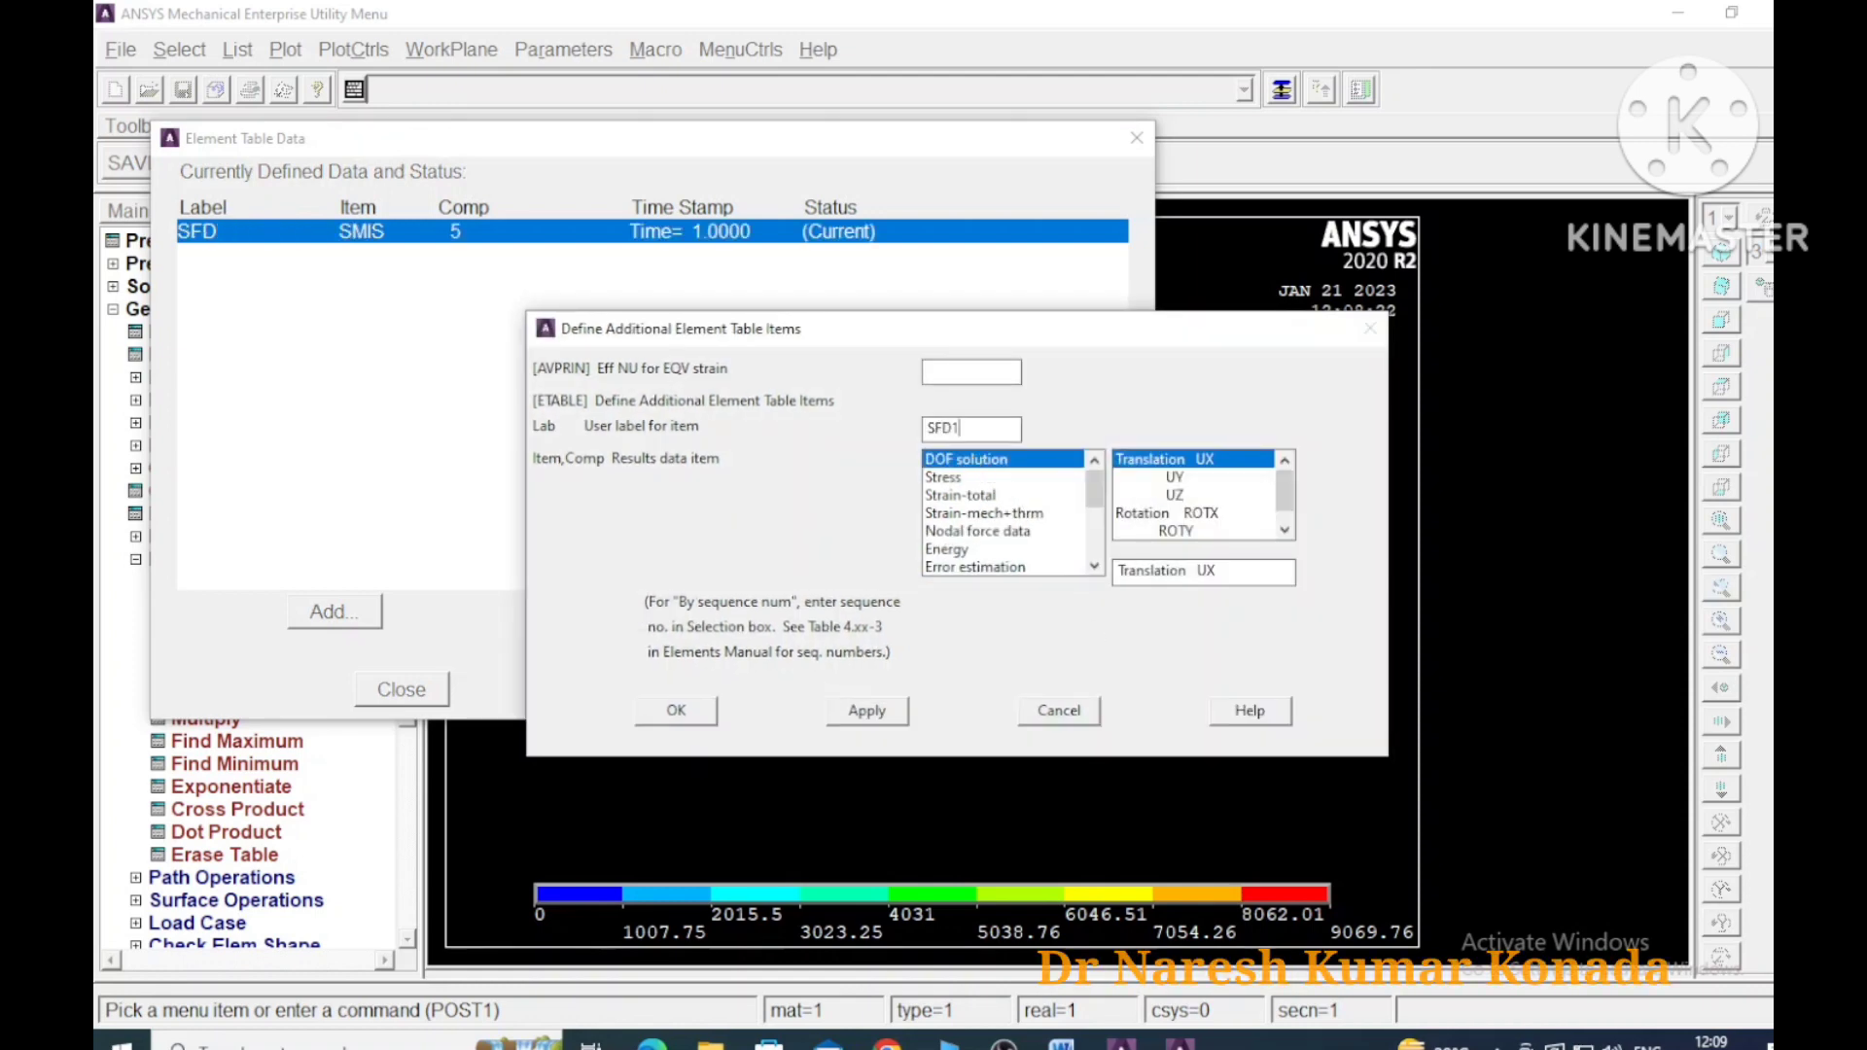
pyautogui.moveTo(1094, 482); pyautogui.dragTo(1094, 530)
pyautogui.click(982, 567)
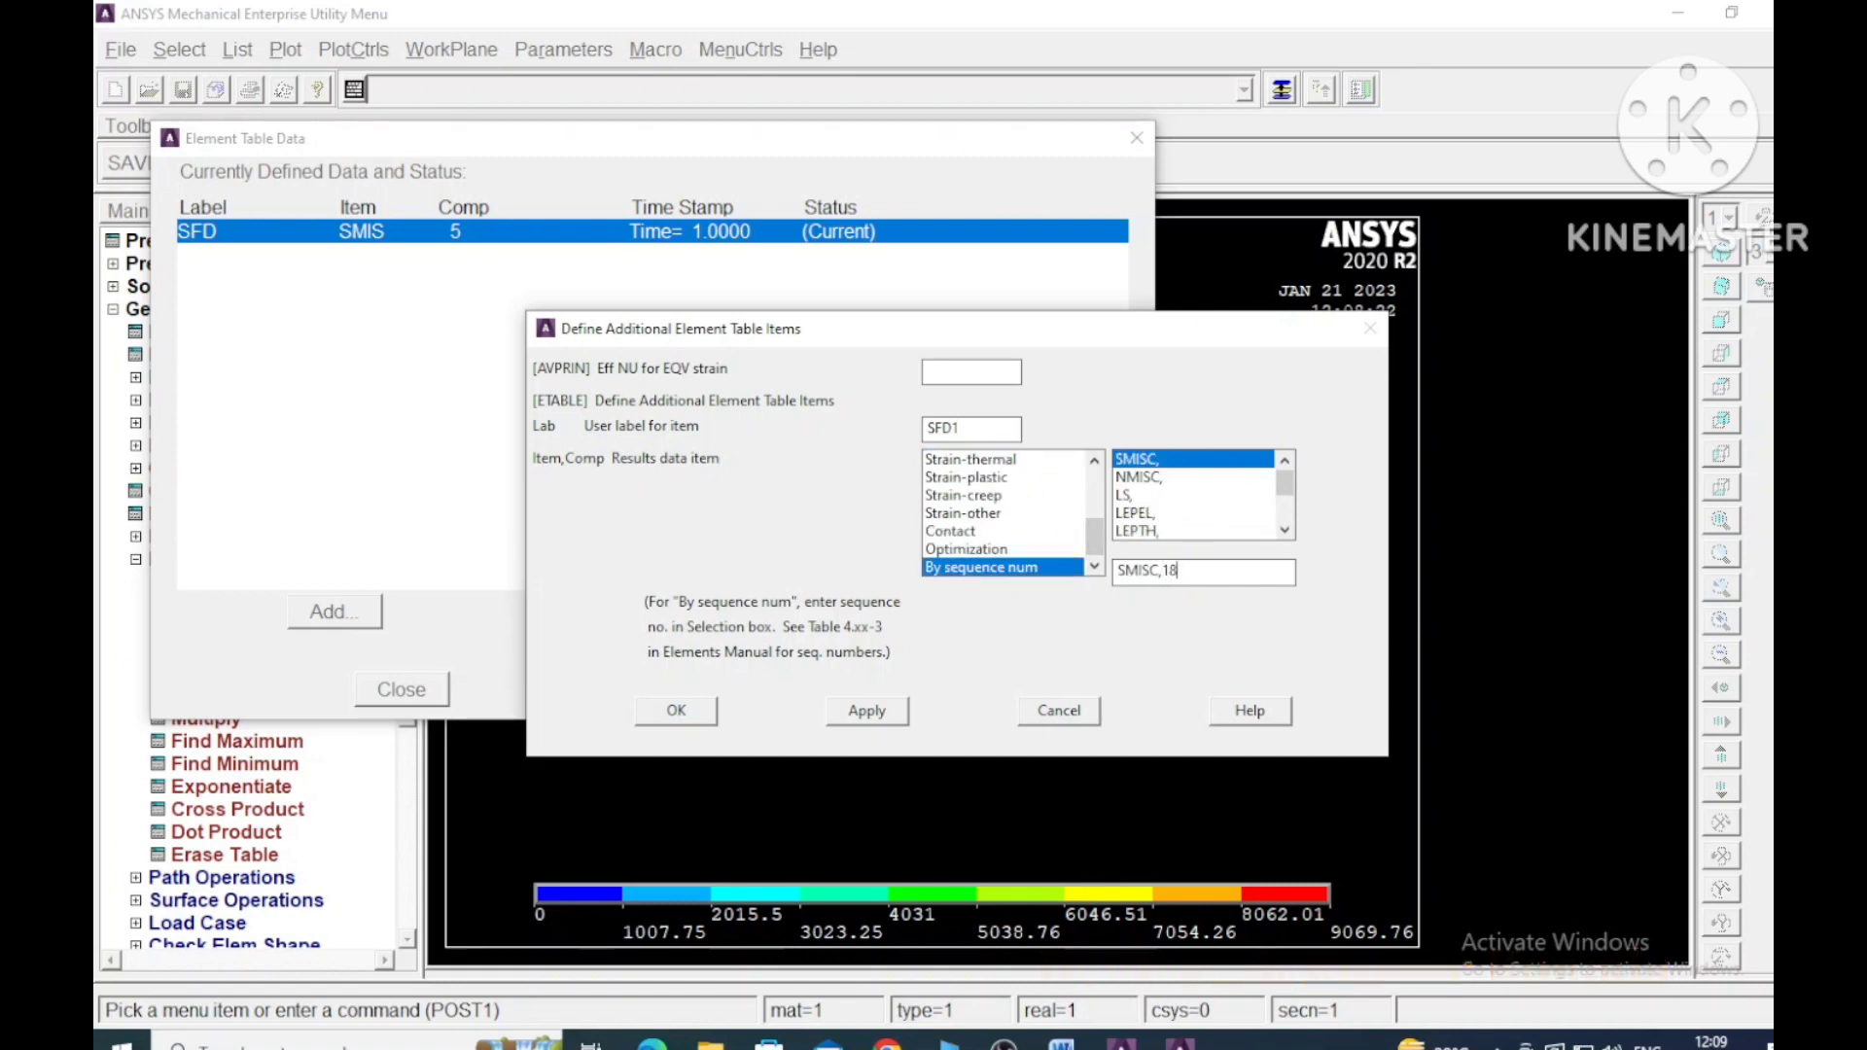
pyautogui.click(840, 720)
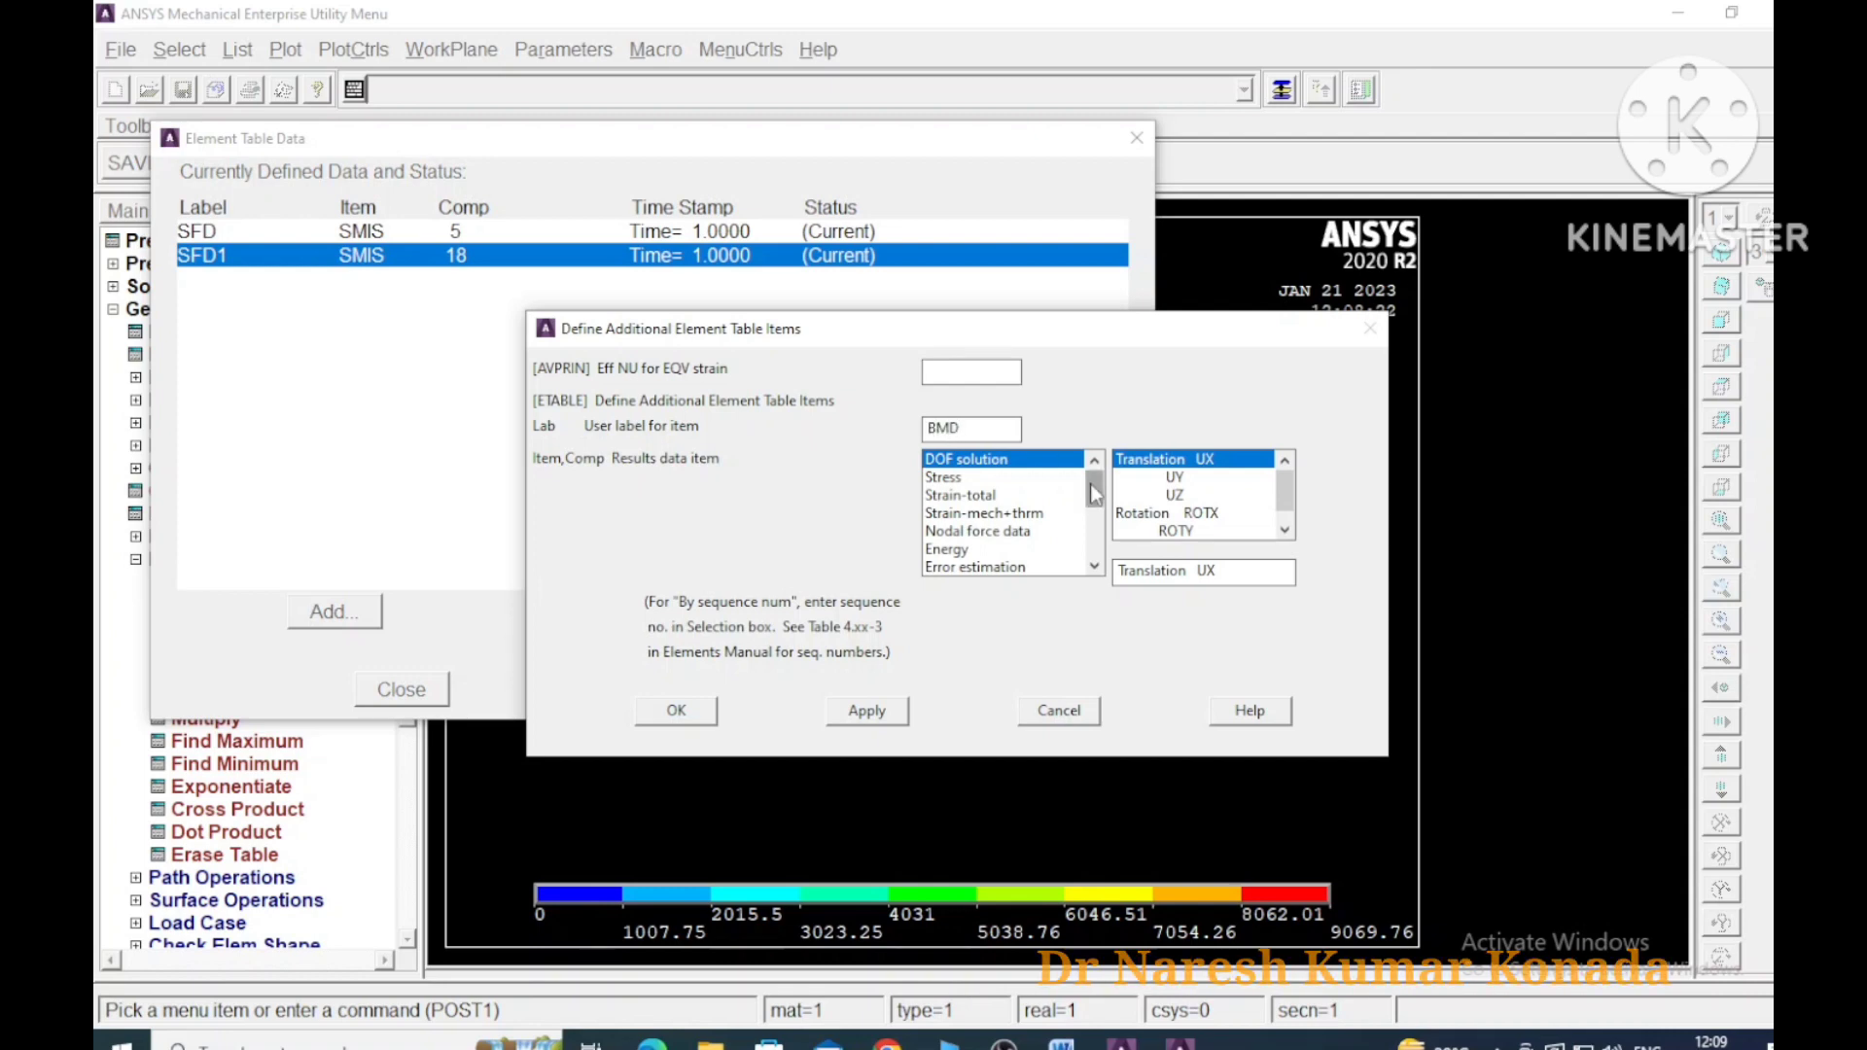
# Add element table item BMD by sequence number as SMISC,2
pyautogui.moveTo(1091, 493); pyautogui.dragTo(1093, 544)
pyautogui.click(1020, 569)
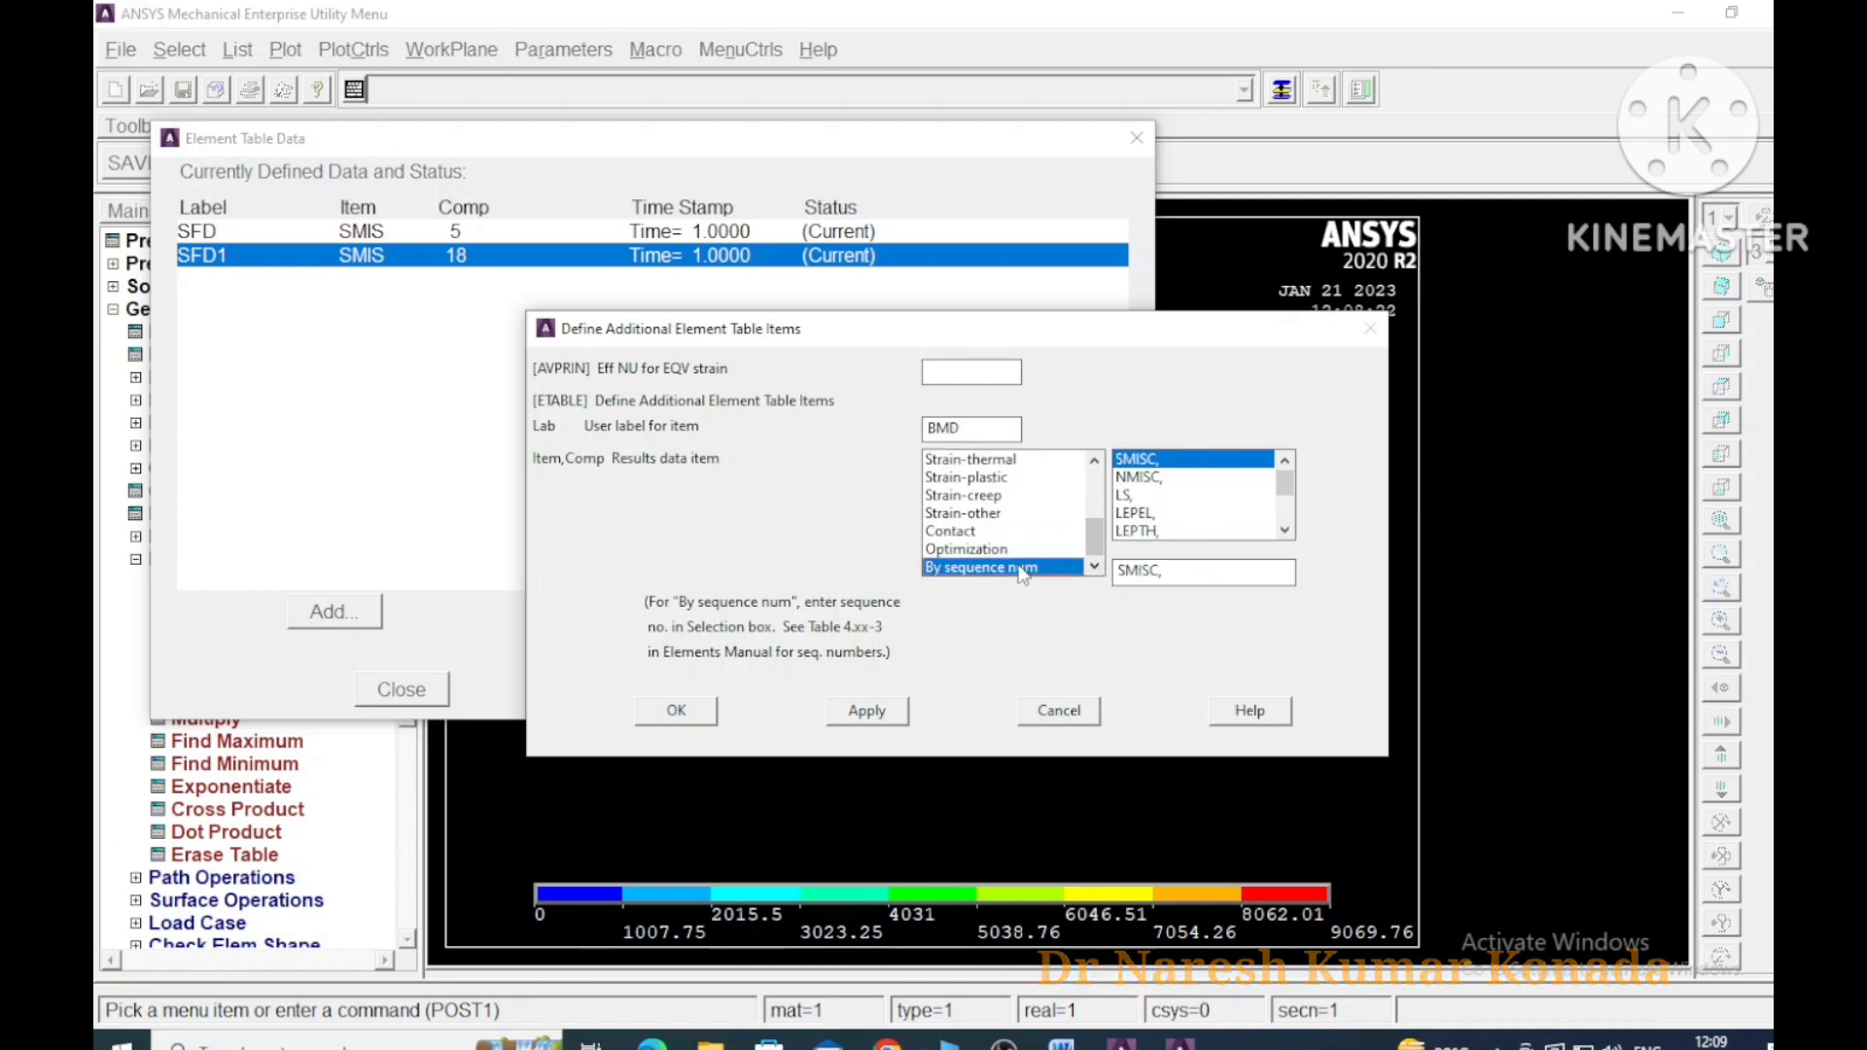
pyautogui.click(1162, 573)
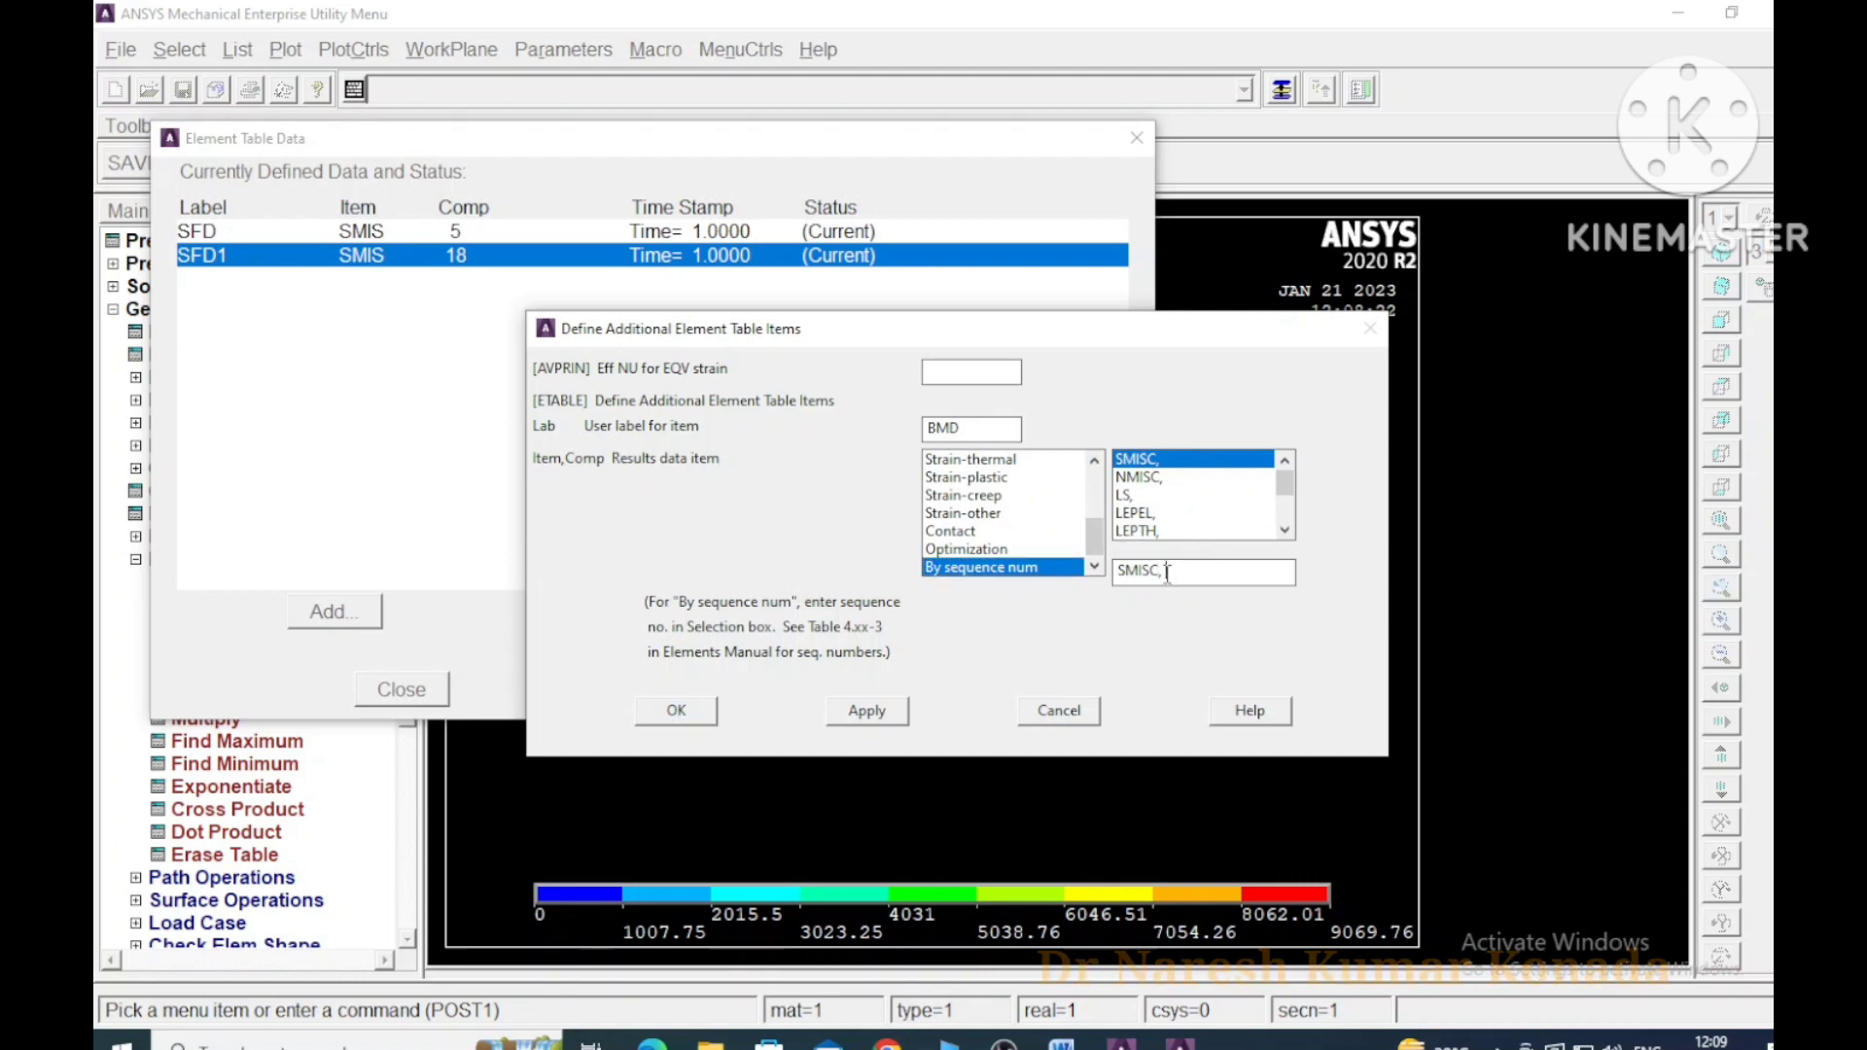
pyautogui.click(867, 711)
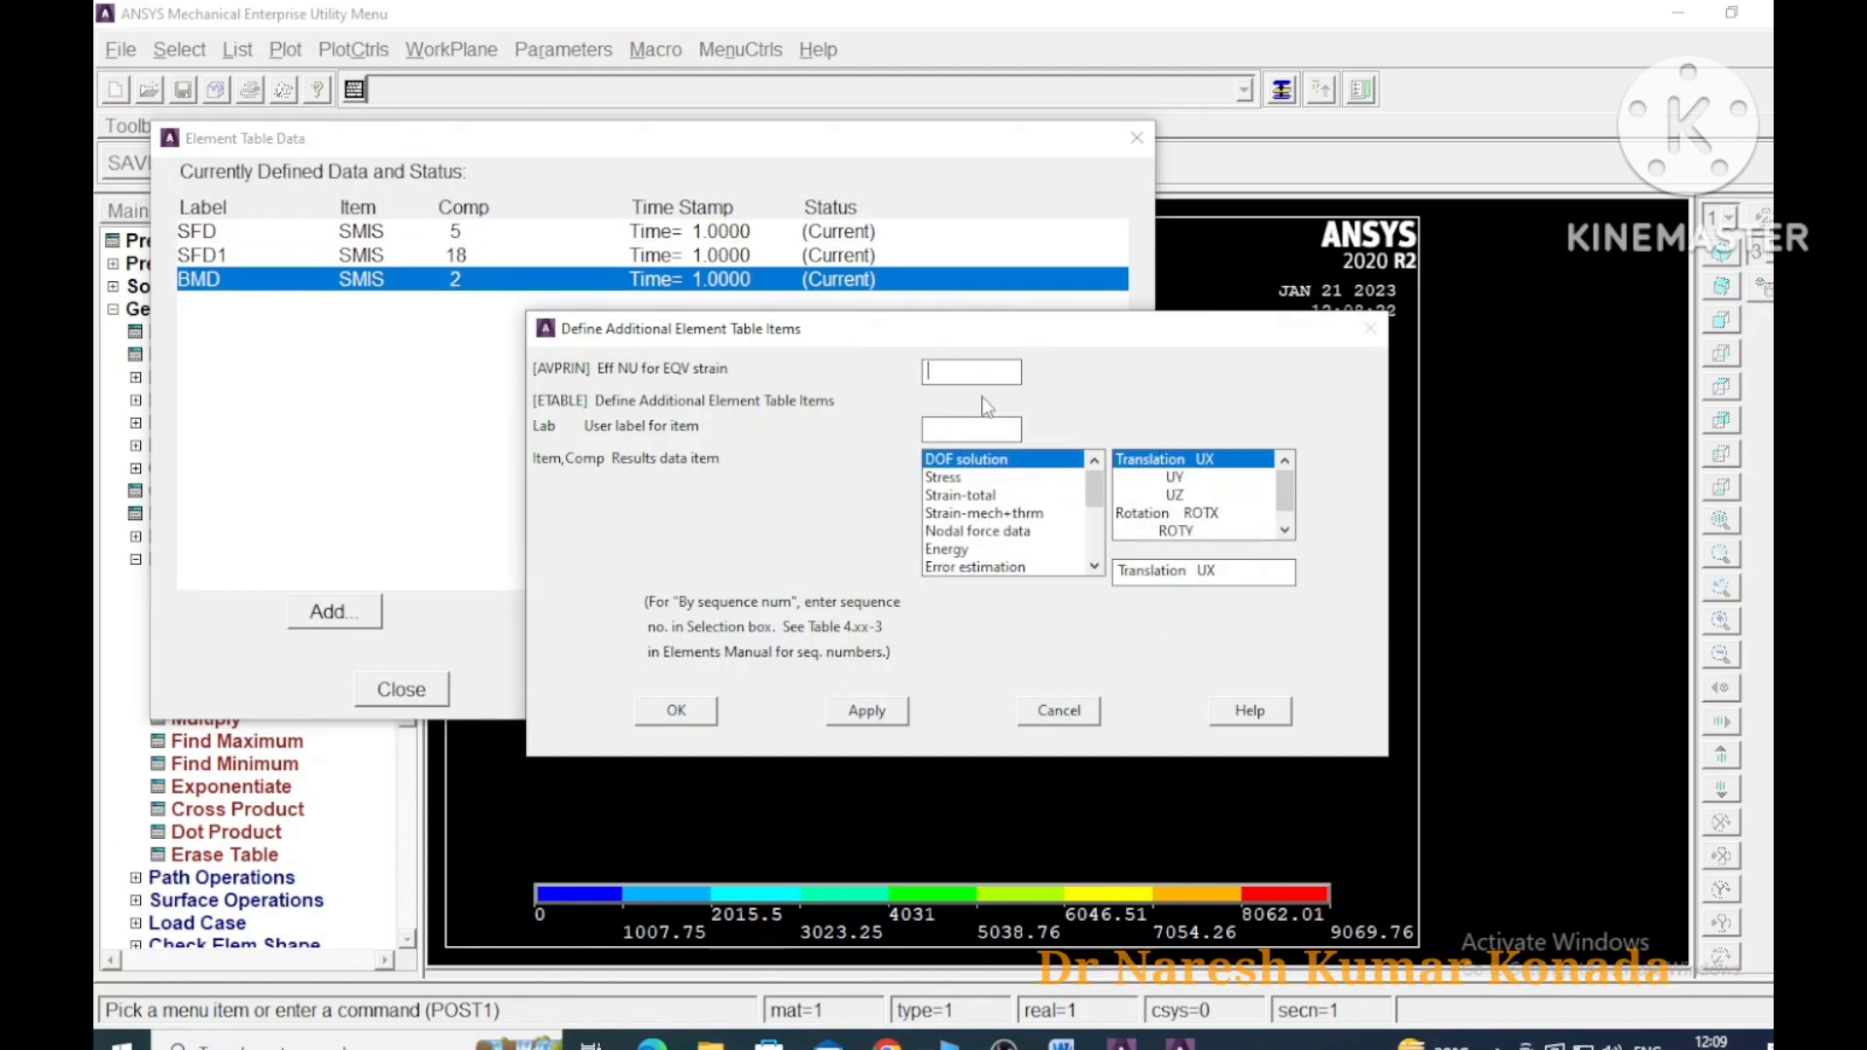
# Add element table item BMD1 by sequence number as SMISC,15 and close the element table definition
pyautogui.click(953, 431)
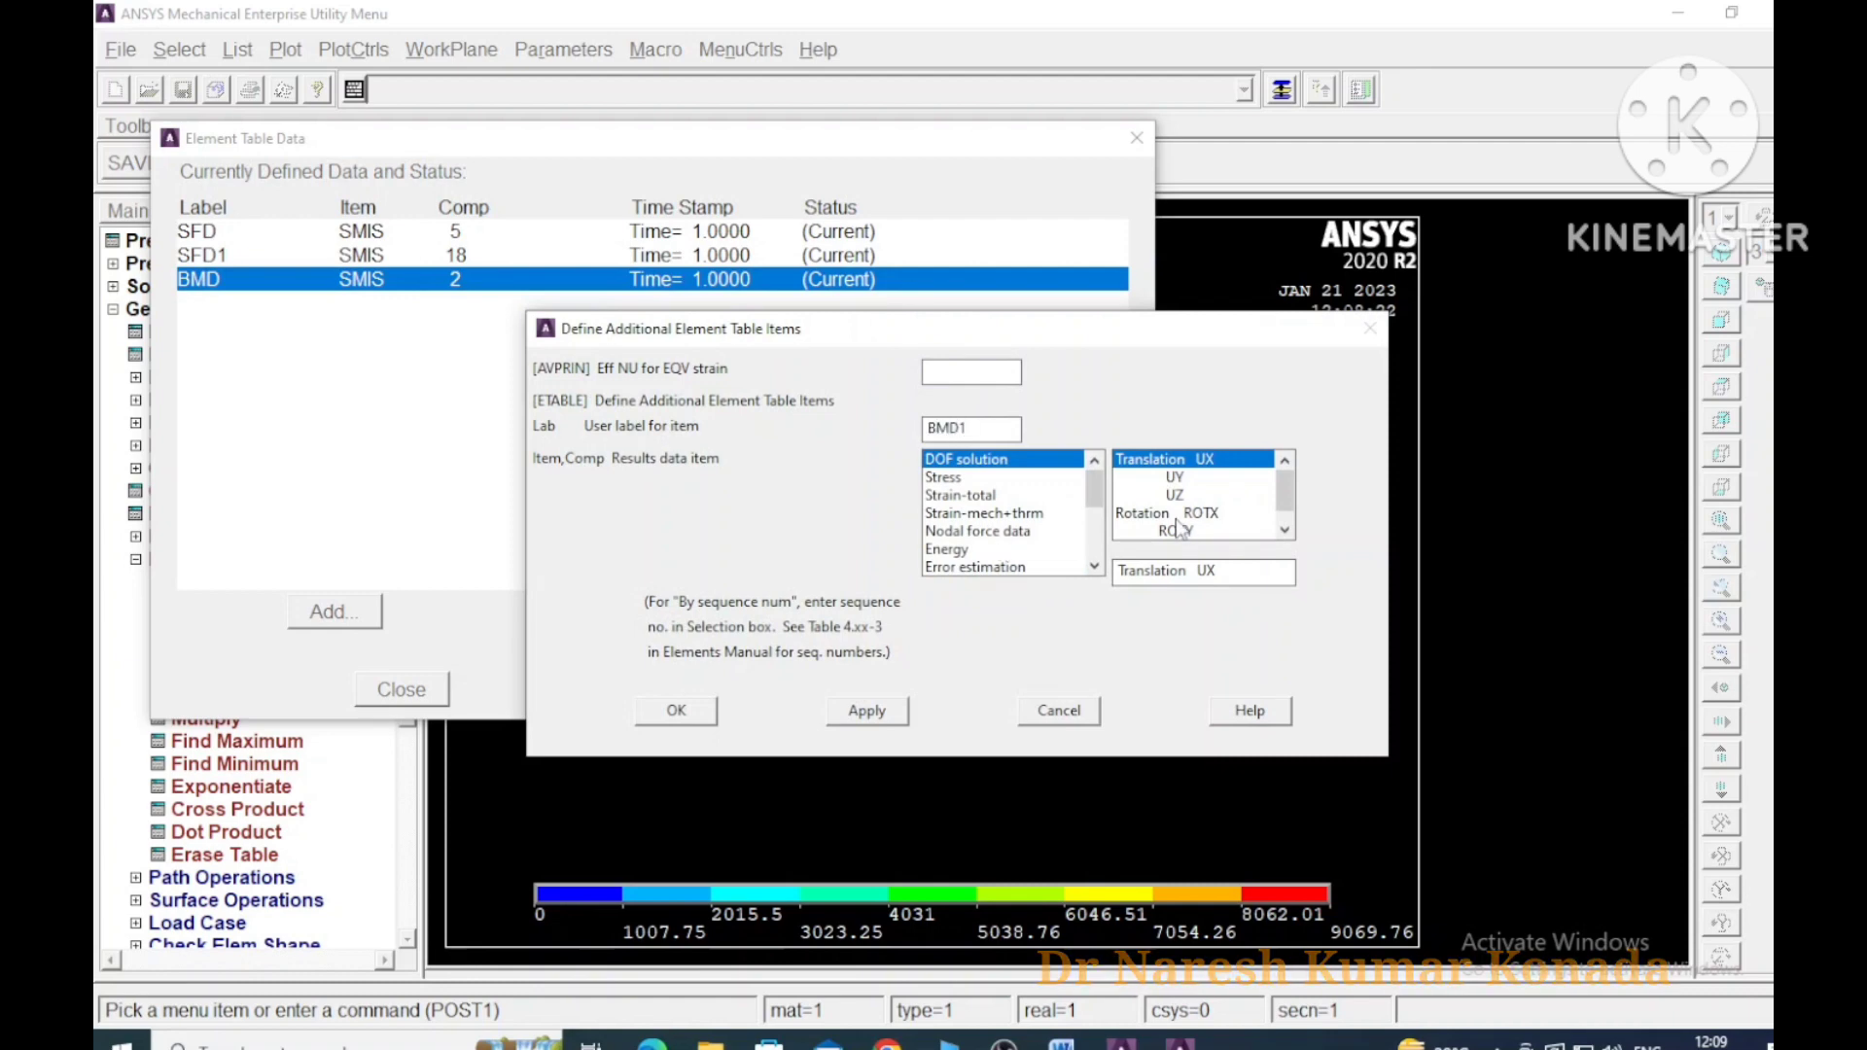
pyautogui.moveTo(1095, 486); pyautogui.dragTo(1095, 551)
pyautogui.click(1032, 570)
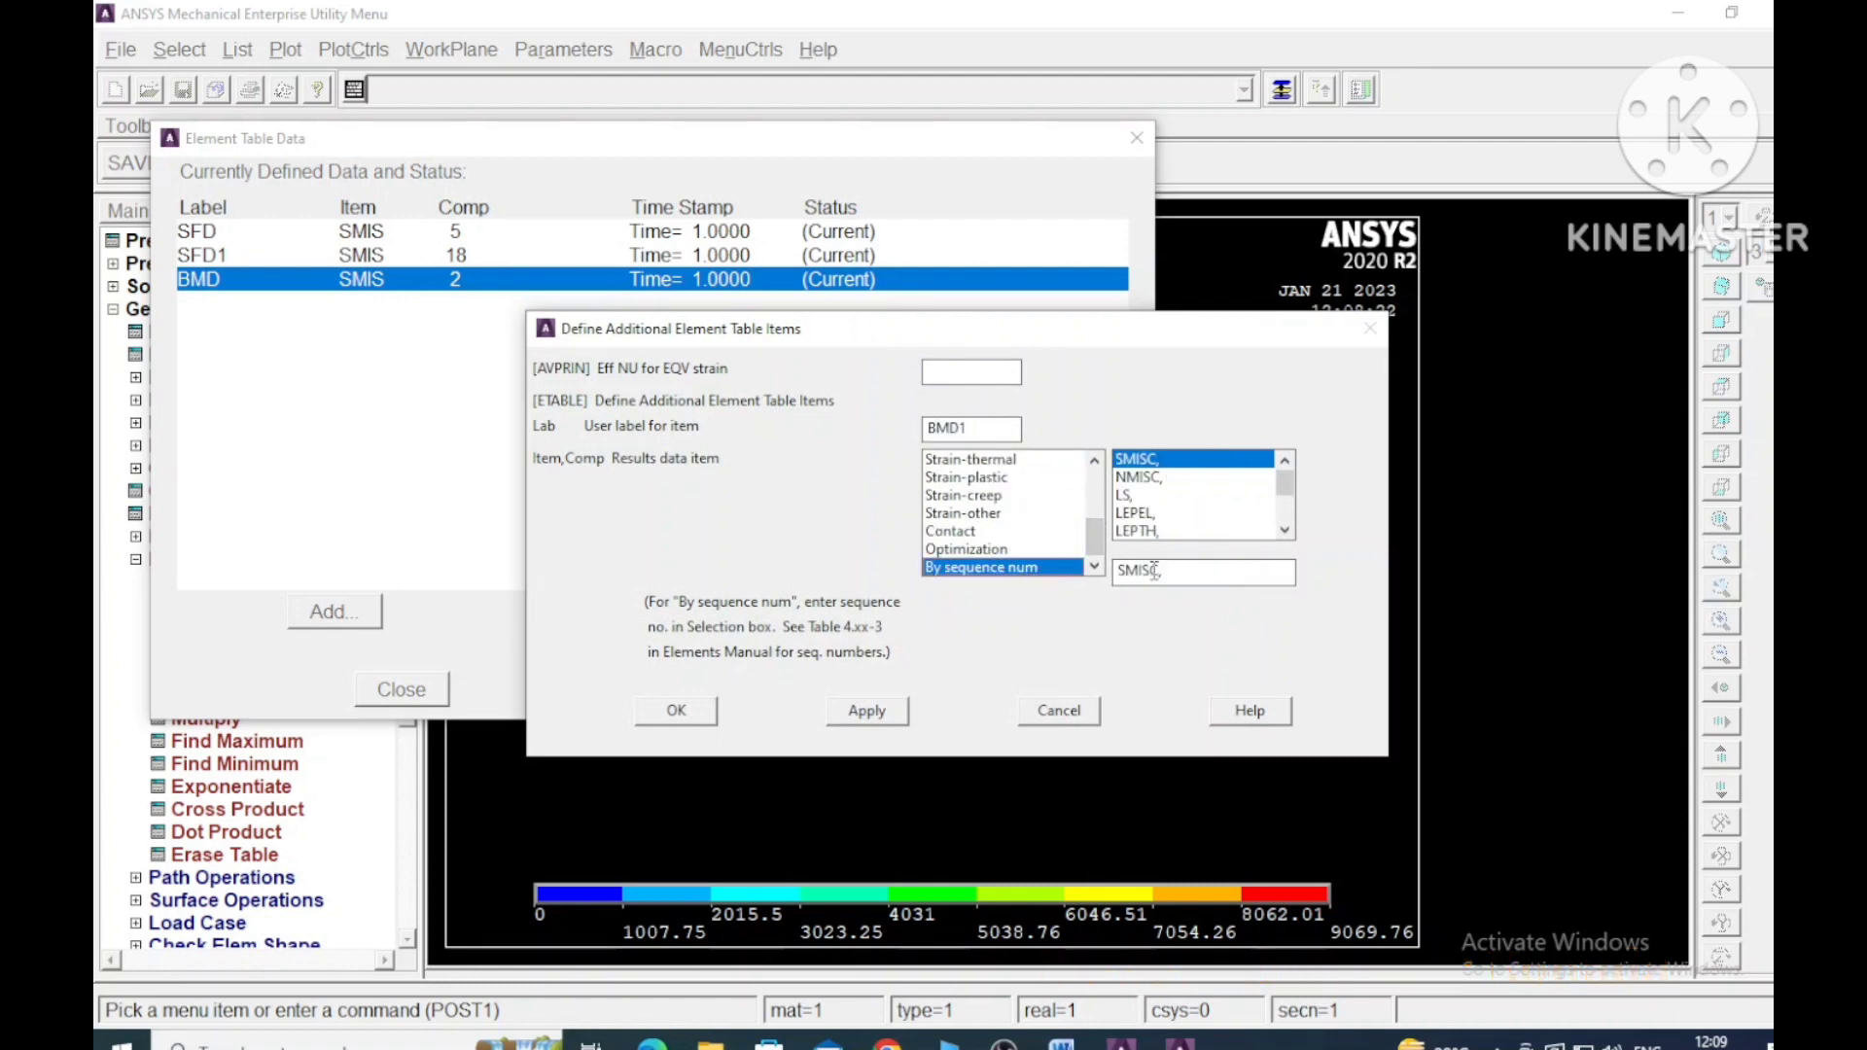
pyautogui.click(1170, 572)
pyautogui.write('15')
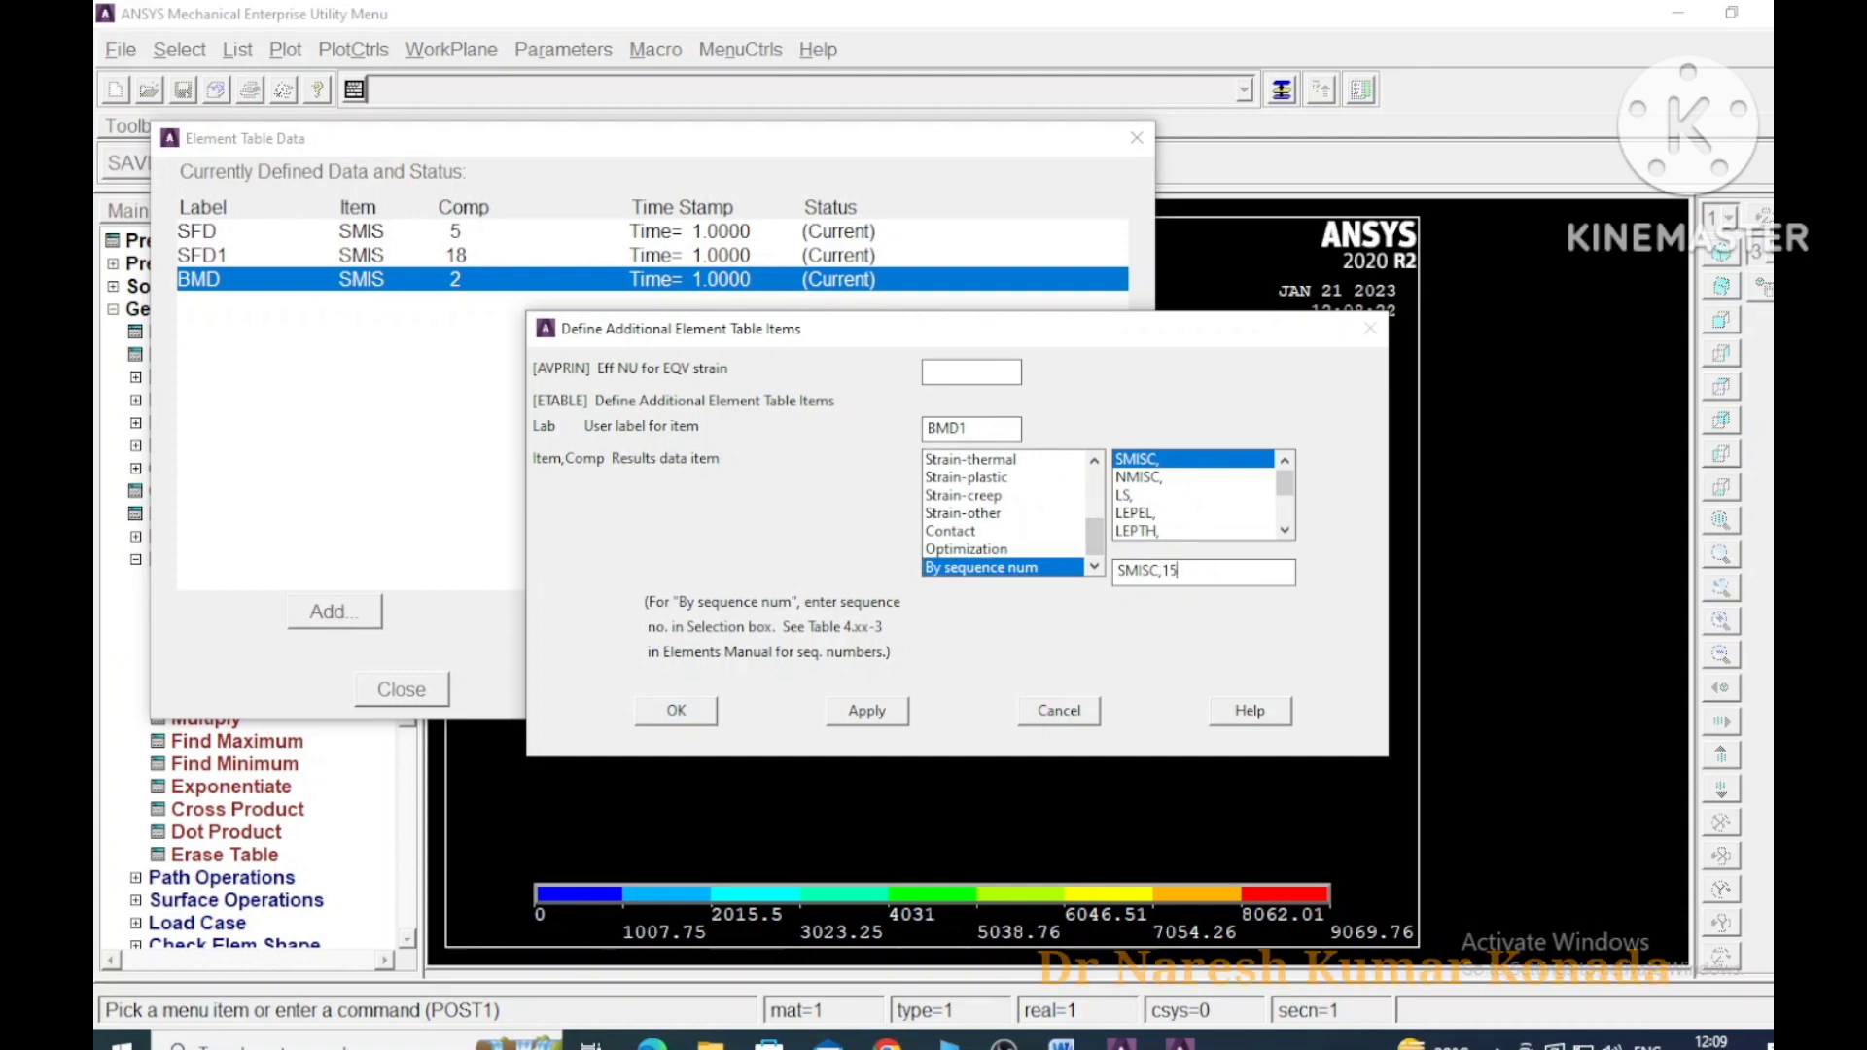
pyautogui.click(677, 710)
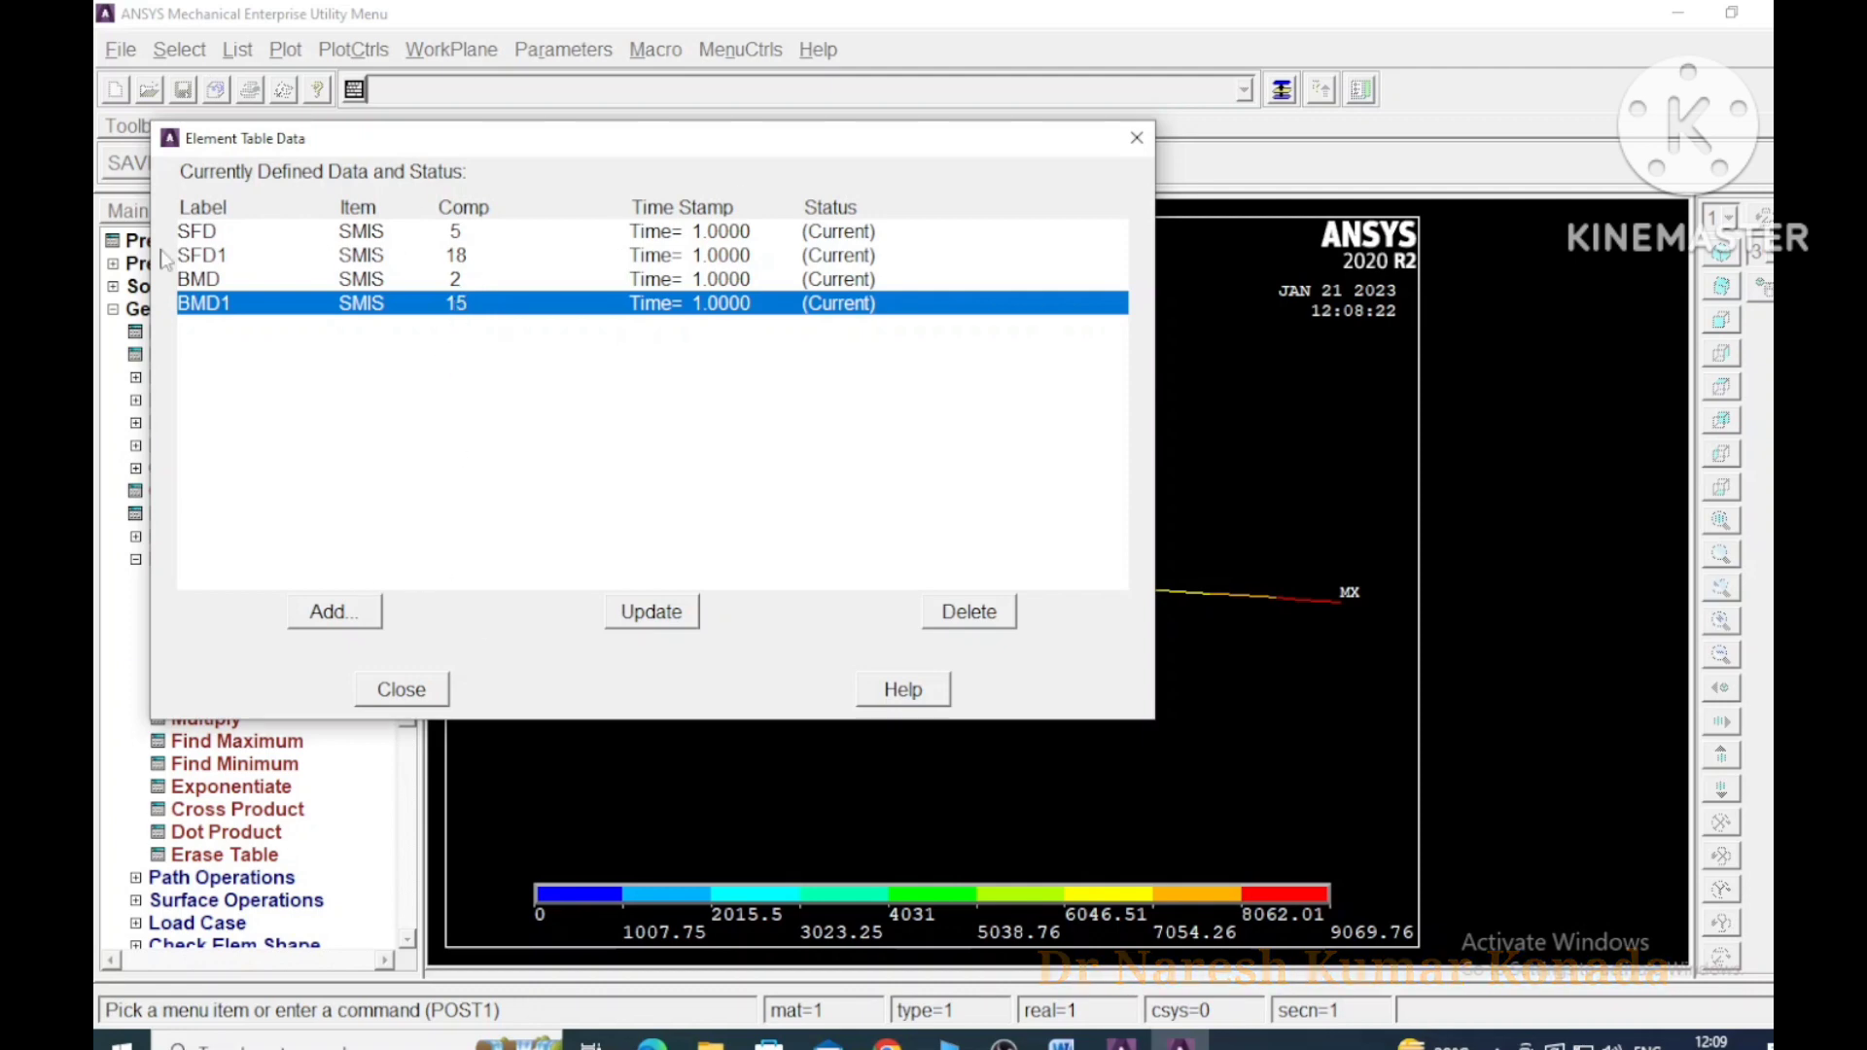
pyautogui.click(403, 689)
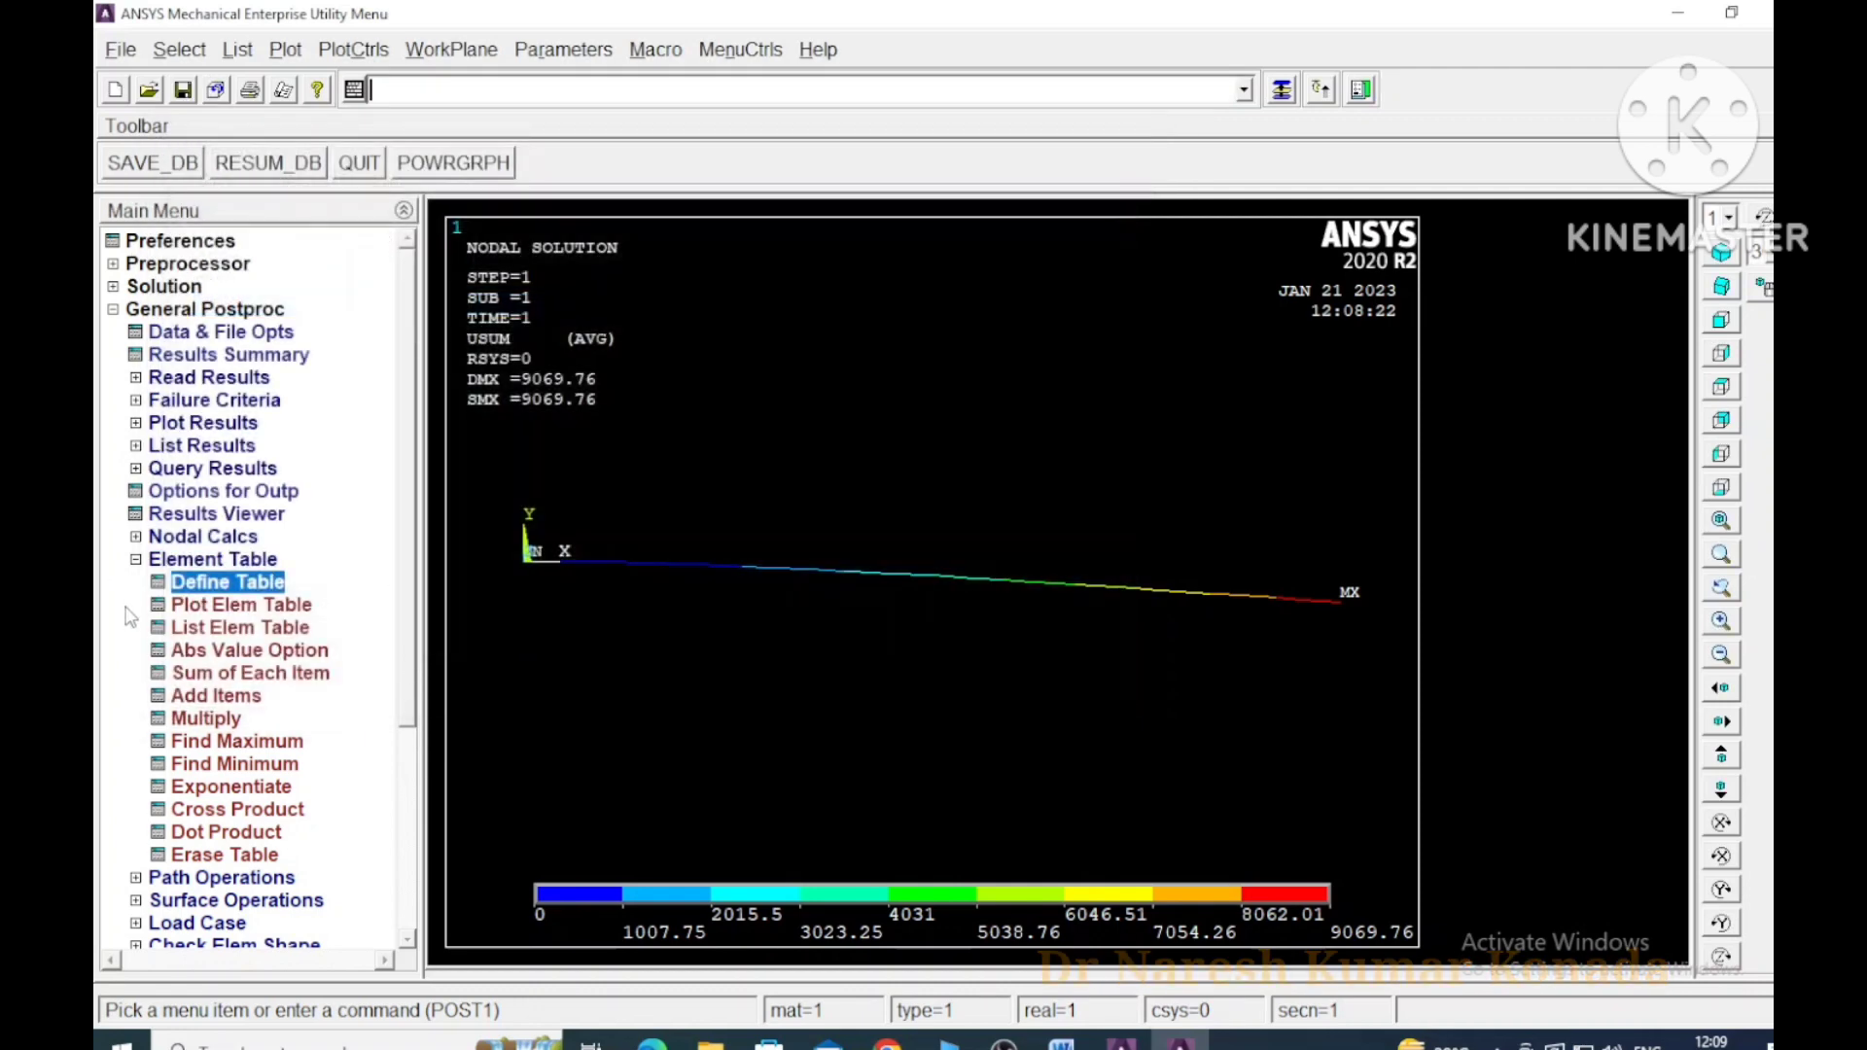
pyautogui.click(136, 560)
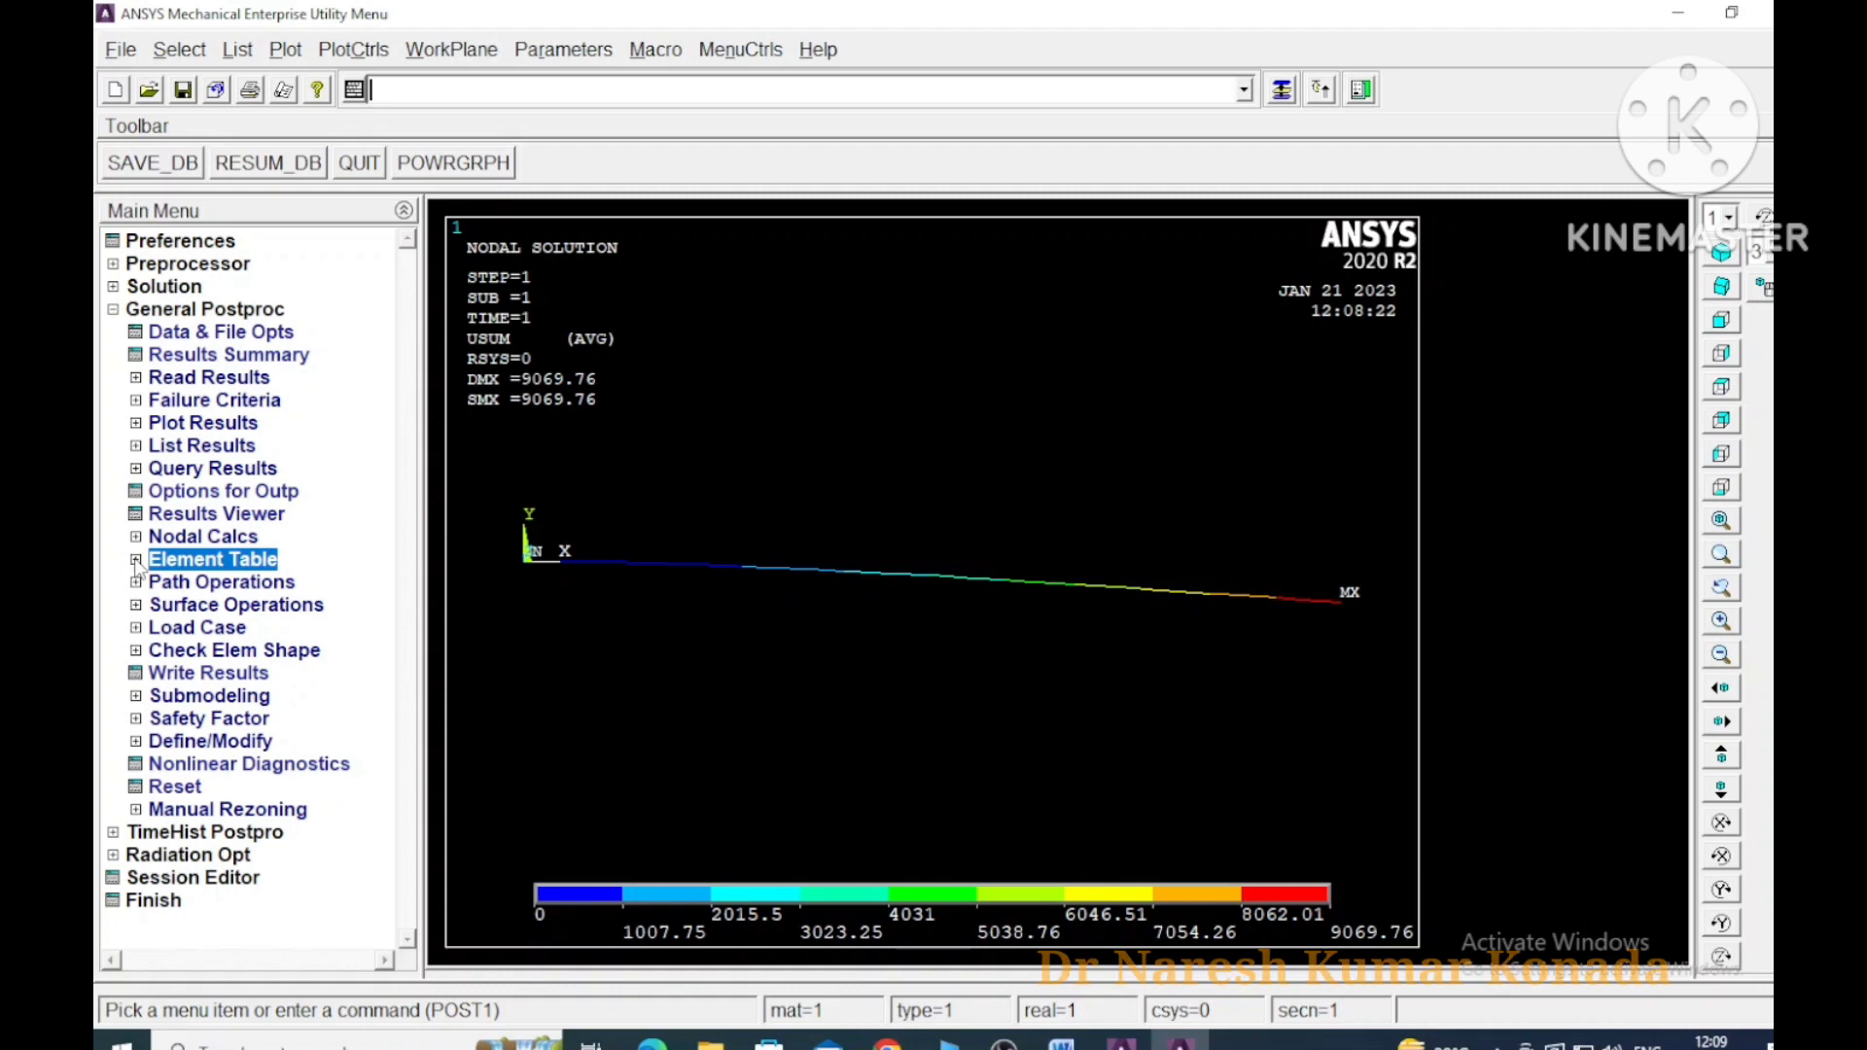
# Plot the shear force line-element results with SFD at node I and SFD1 at node J on the undeformed shape
pyautogui.click(141, 440)
pyautogui.click(137, 435)
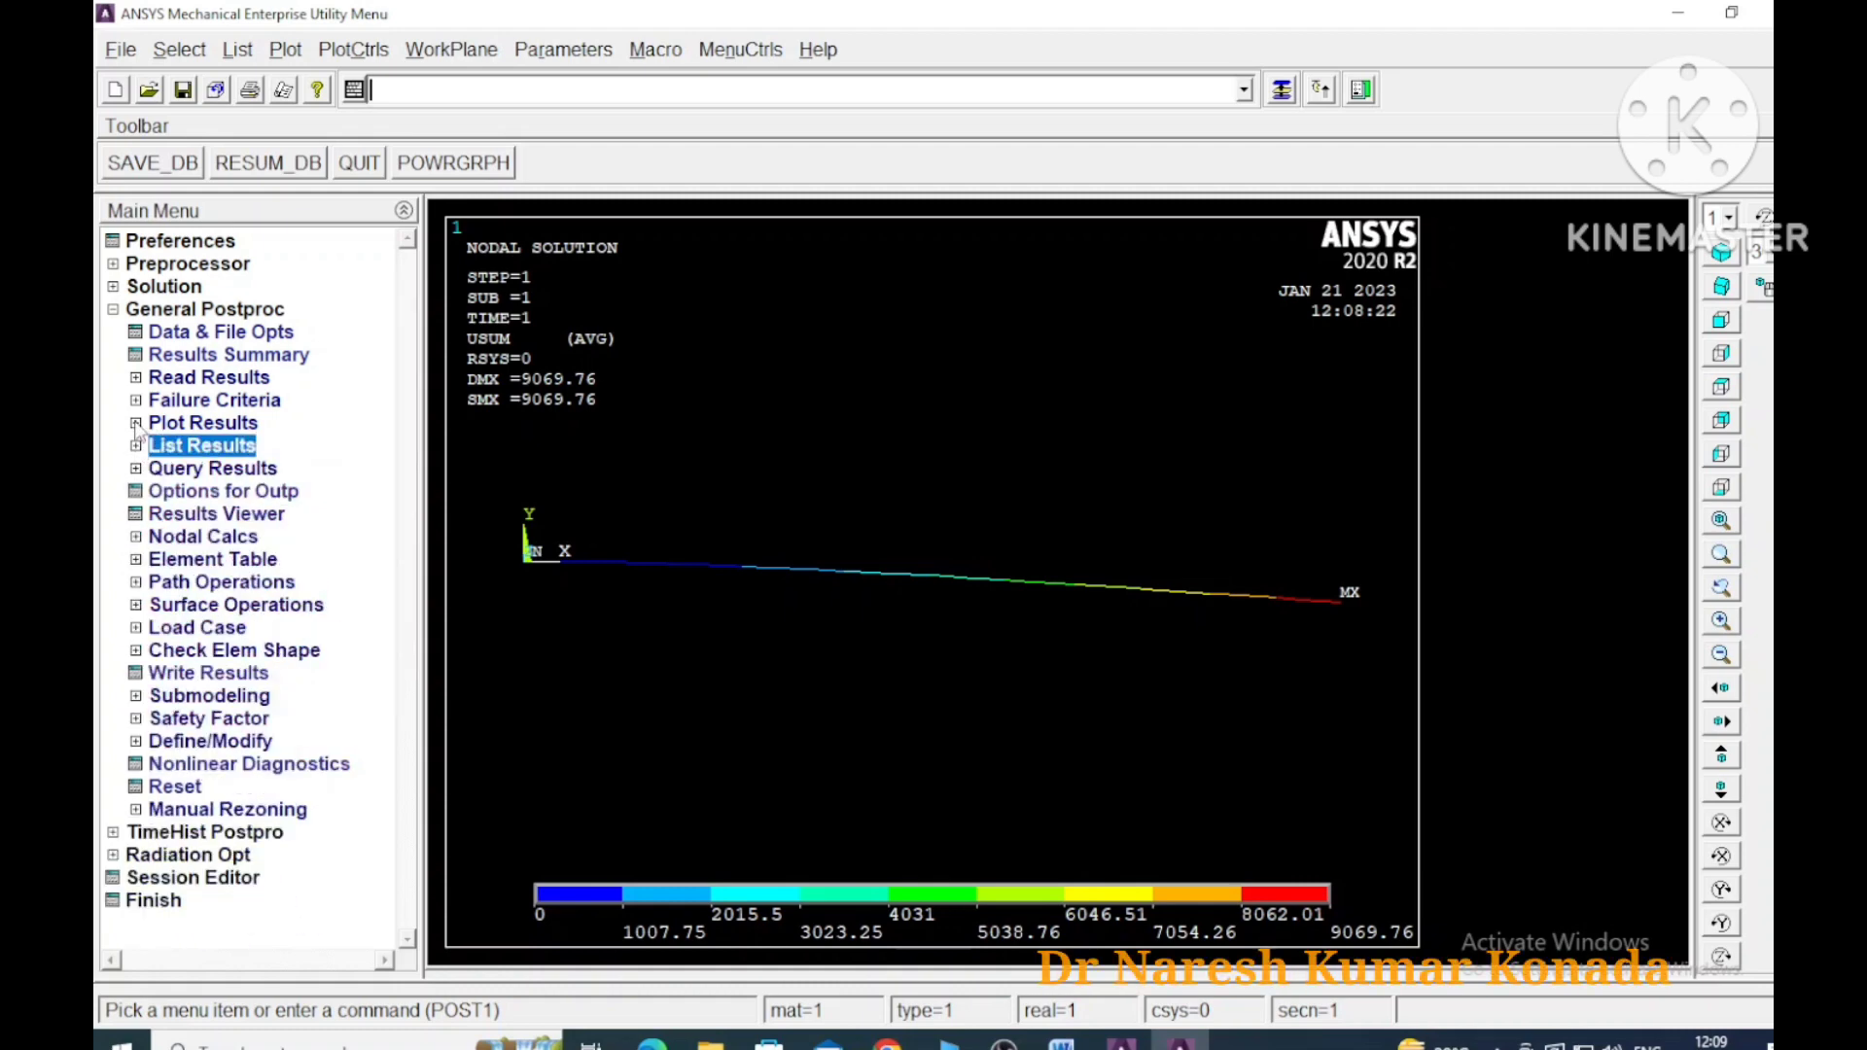
pyautogui.click(137, 424)
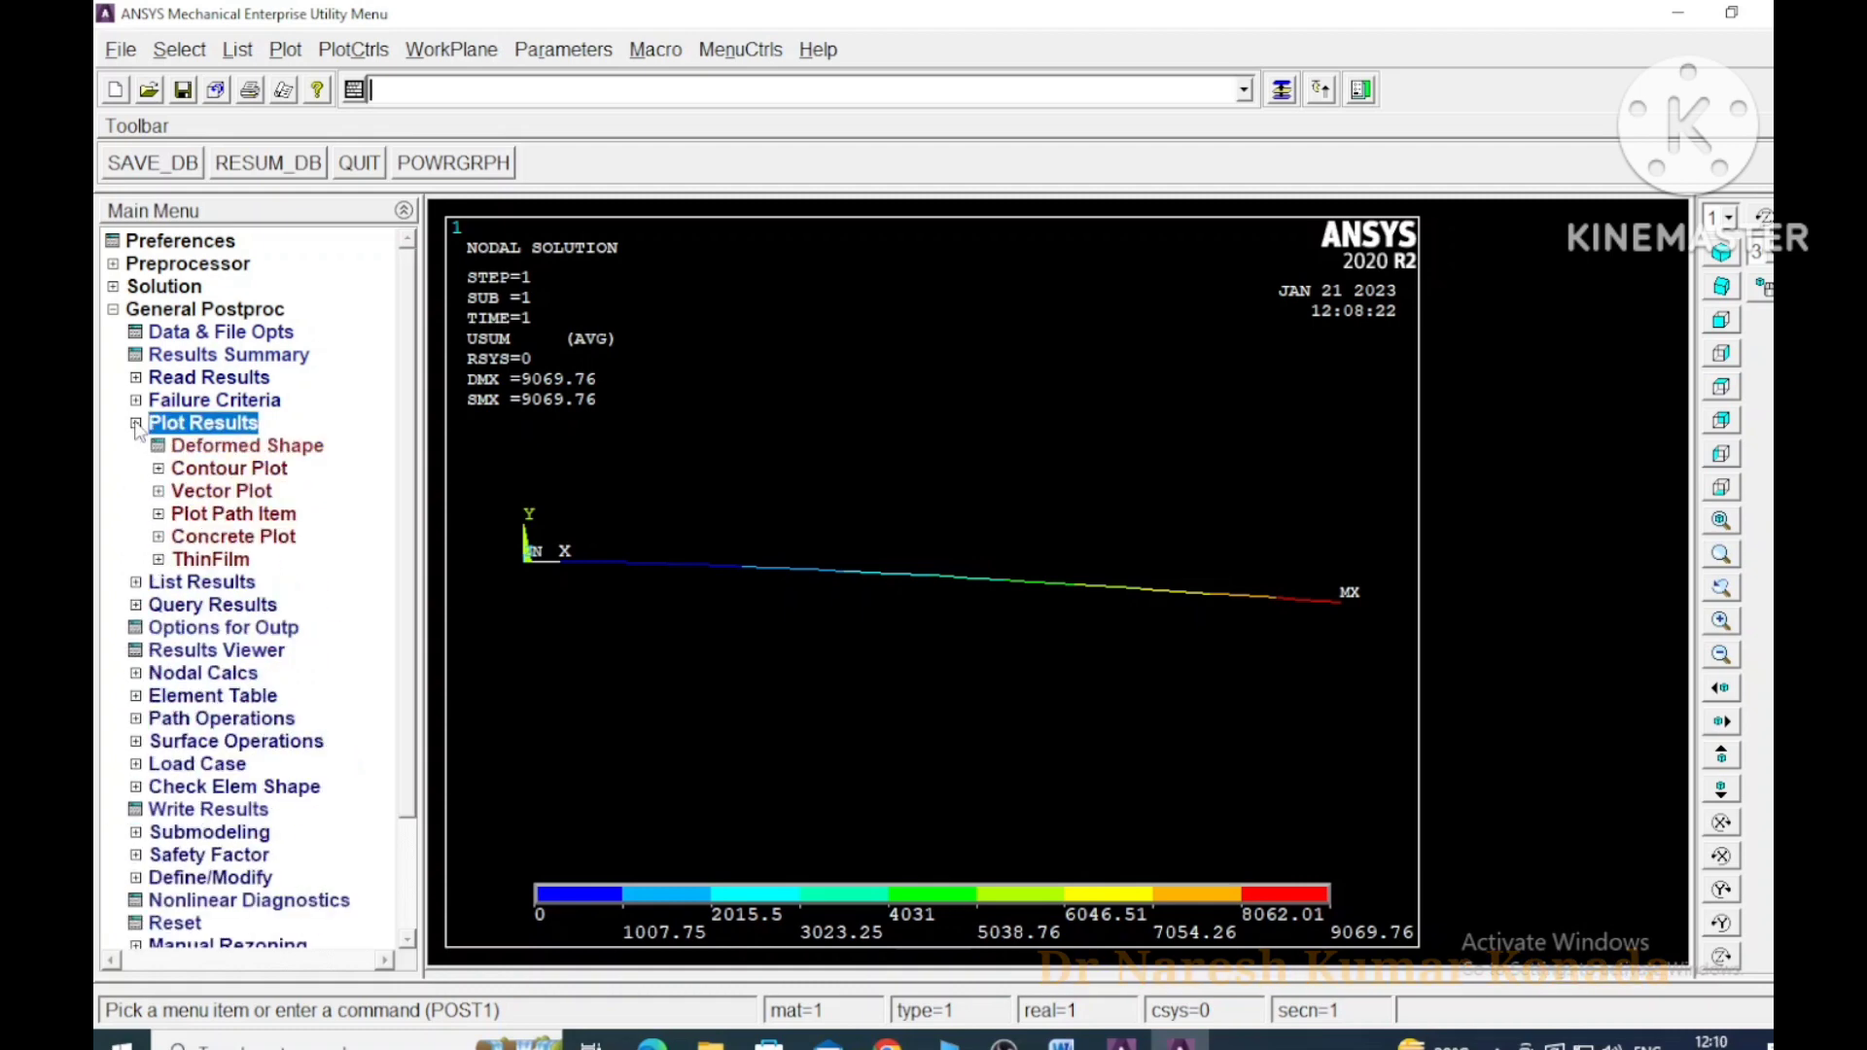
pyautogui.click(158, 470)
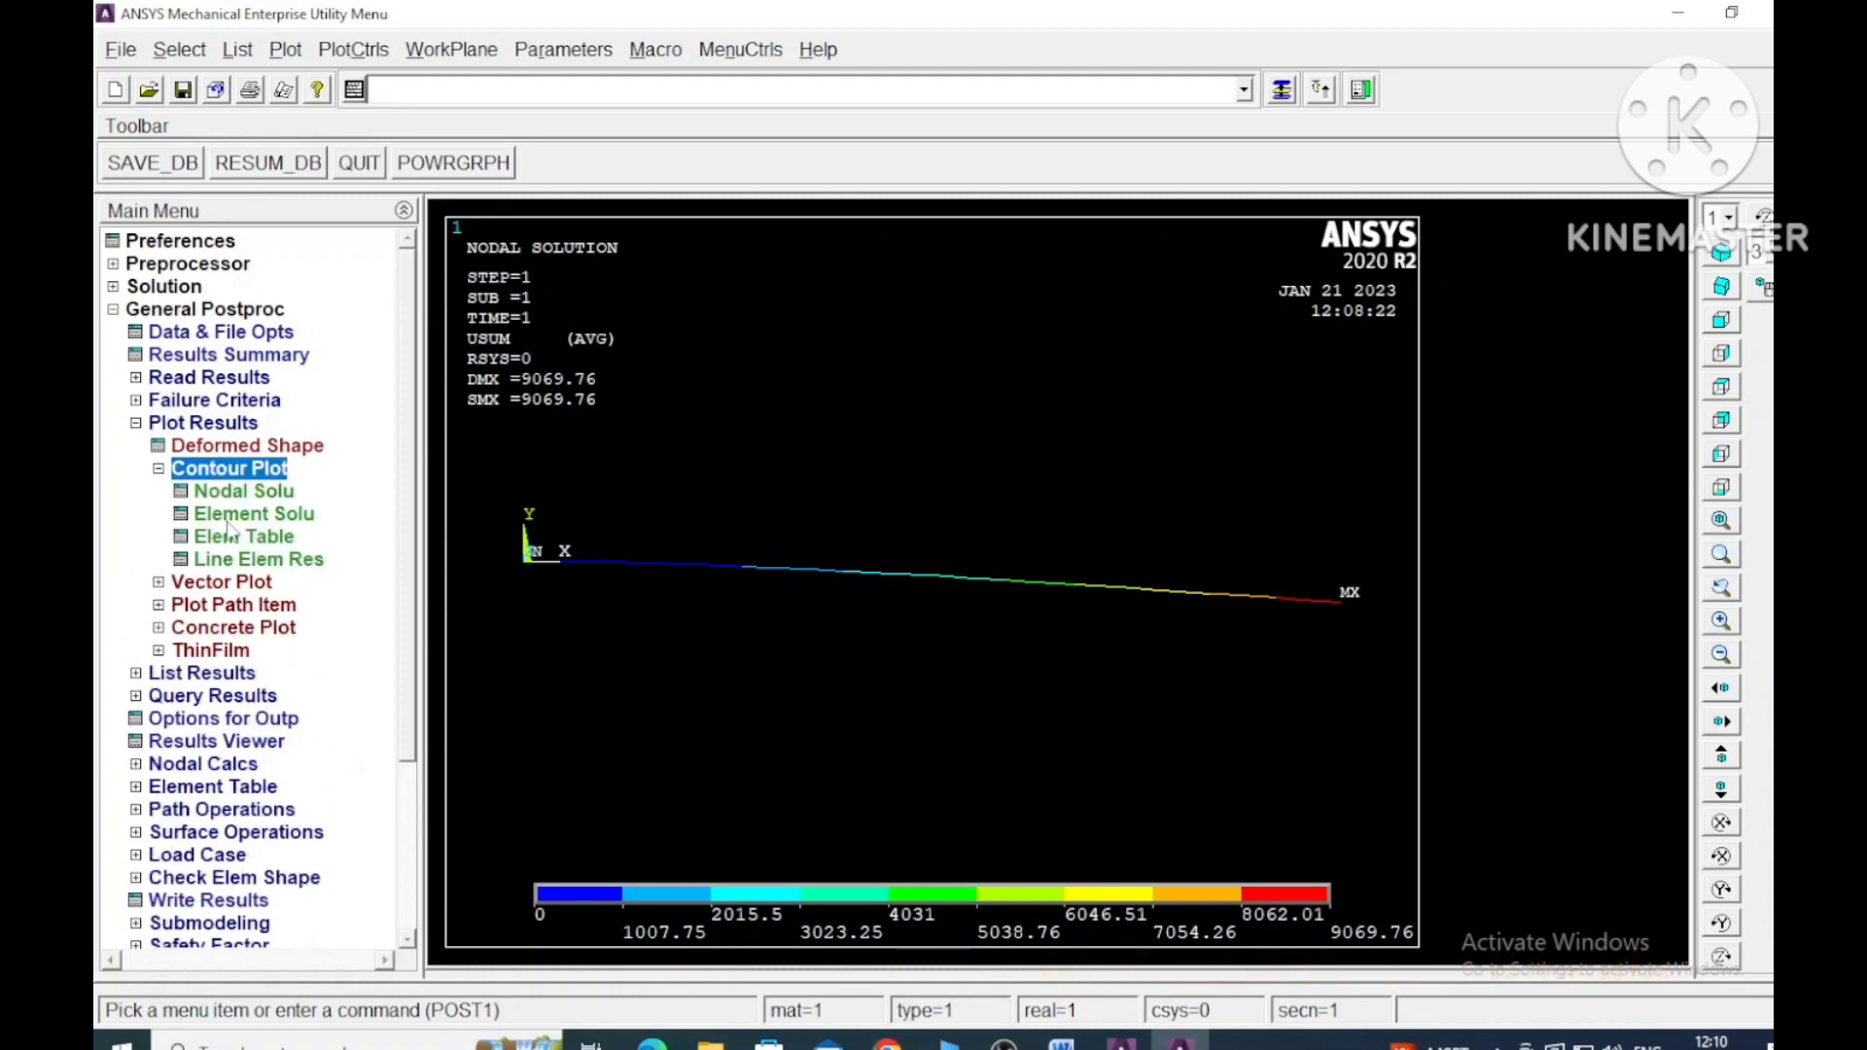
pyautogui.click(301, 564)
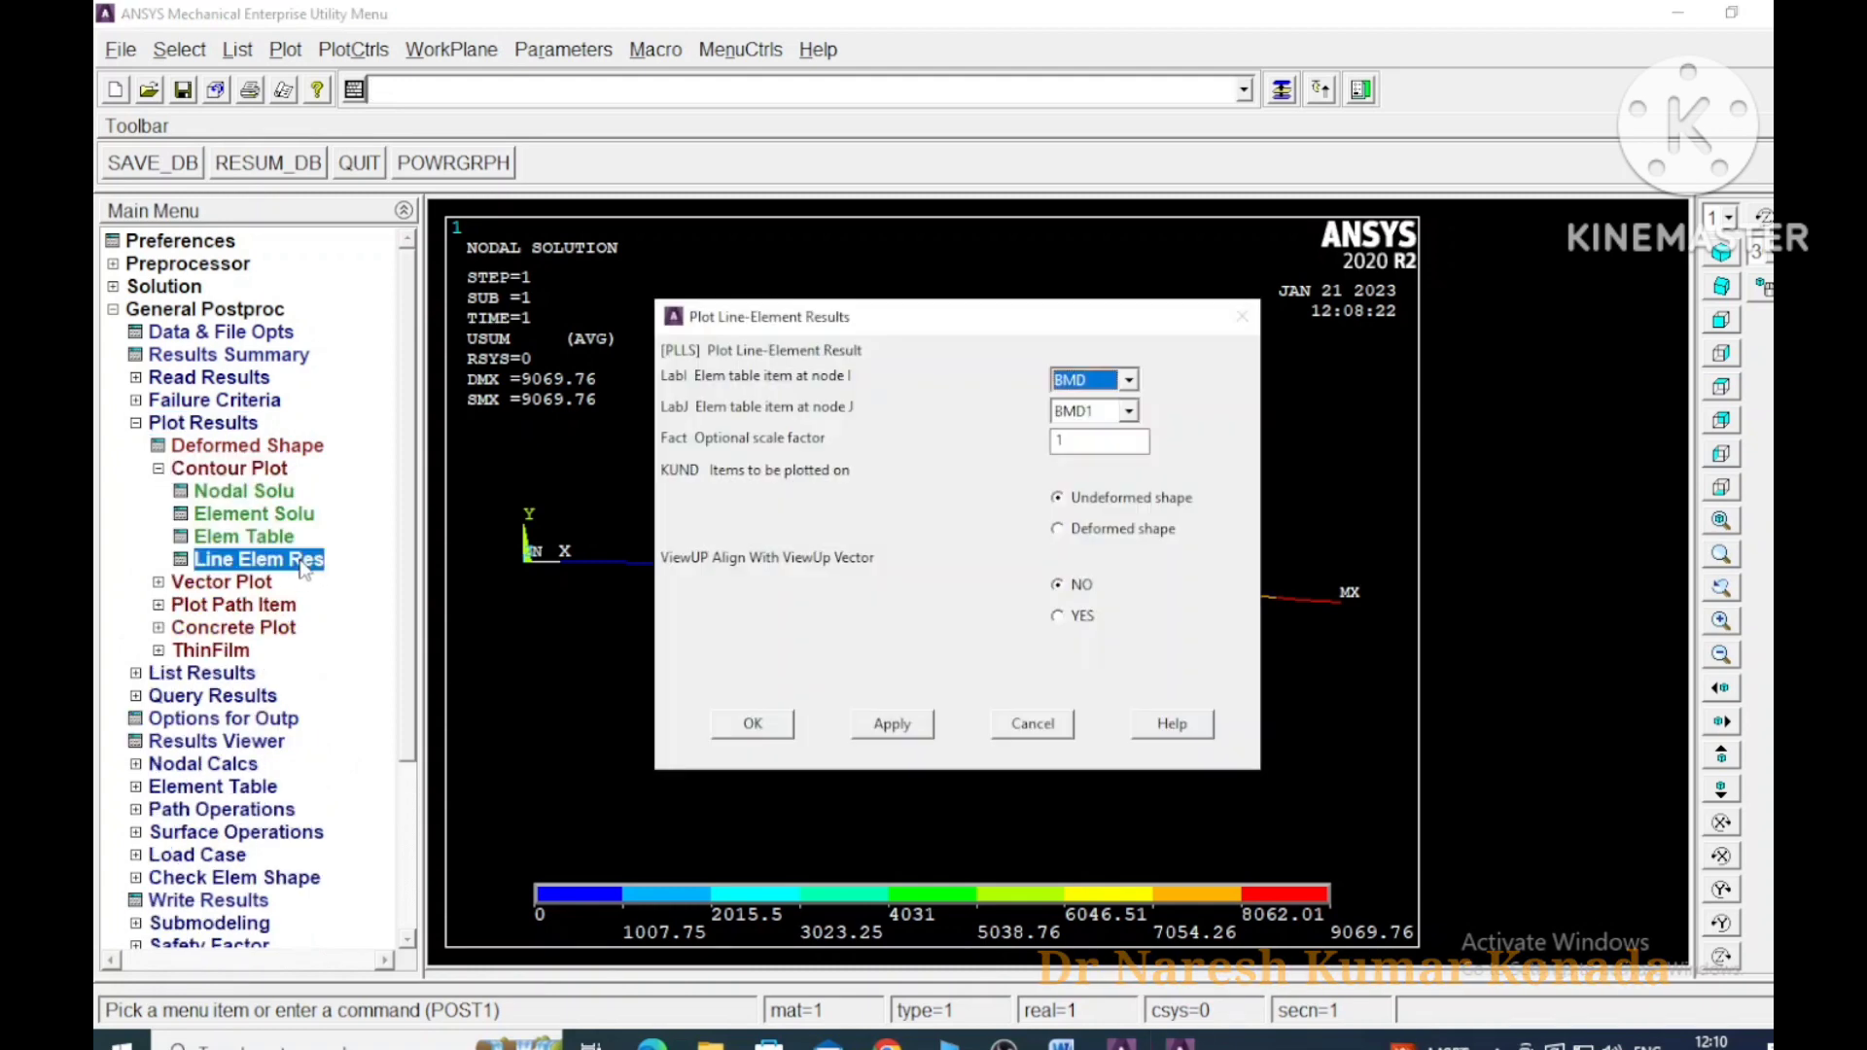
pyautogui.click(1128, 380)
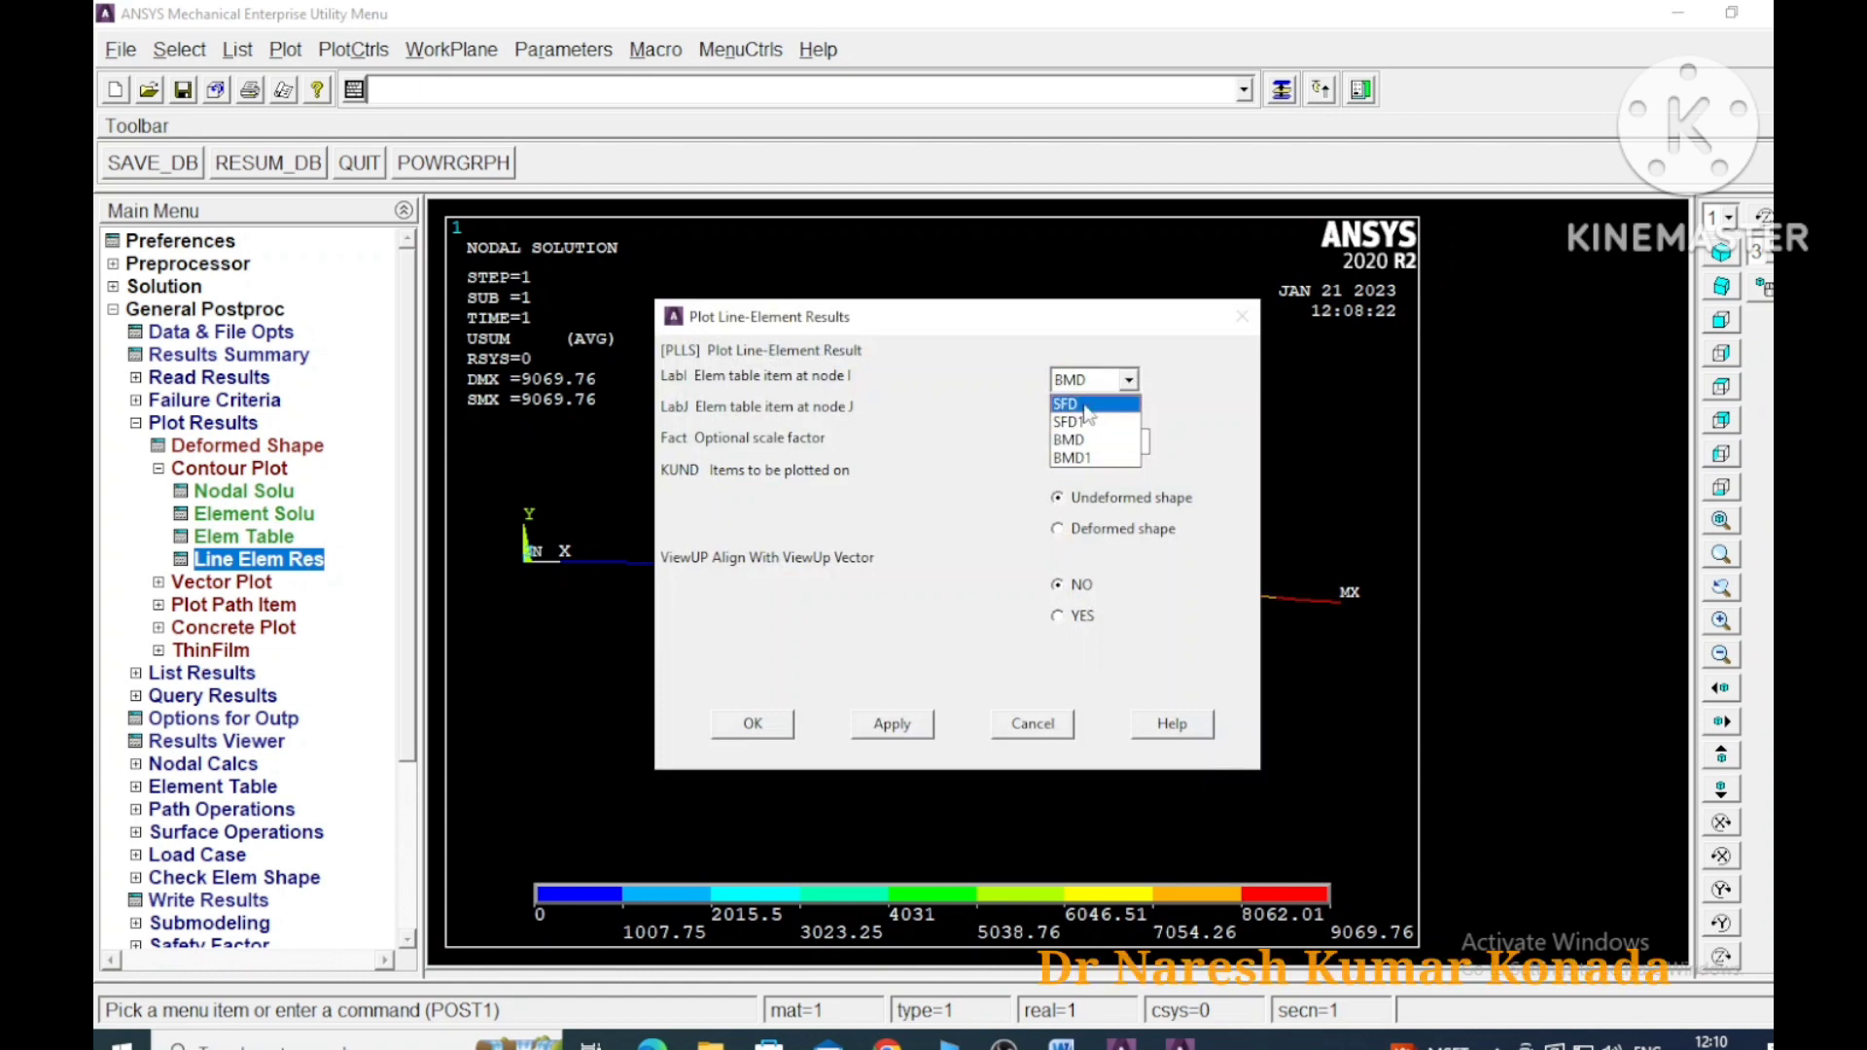
pyautogui.click(1087, 416)
pyautogui.click(1126, 412)
pyautogui.click(1100, 453)
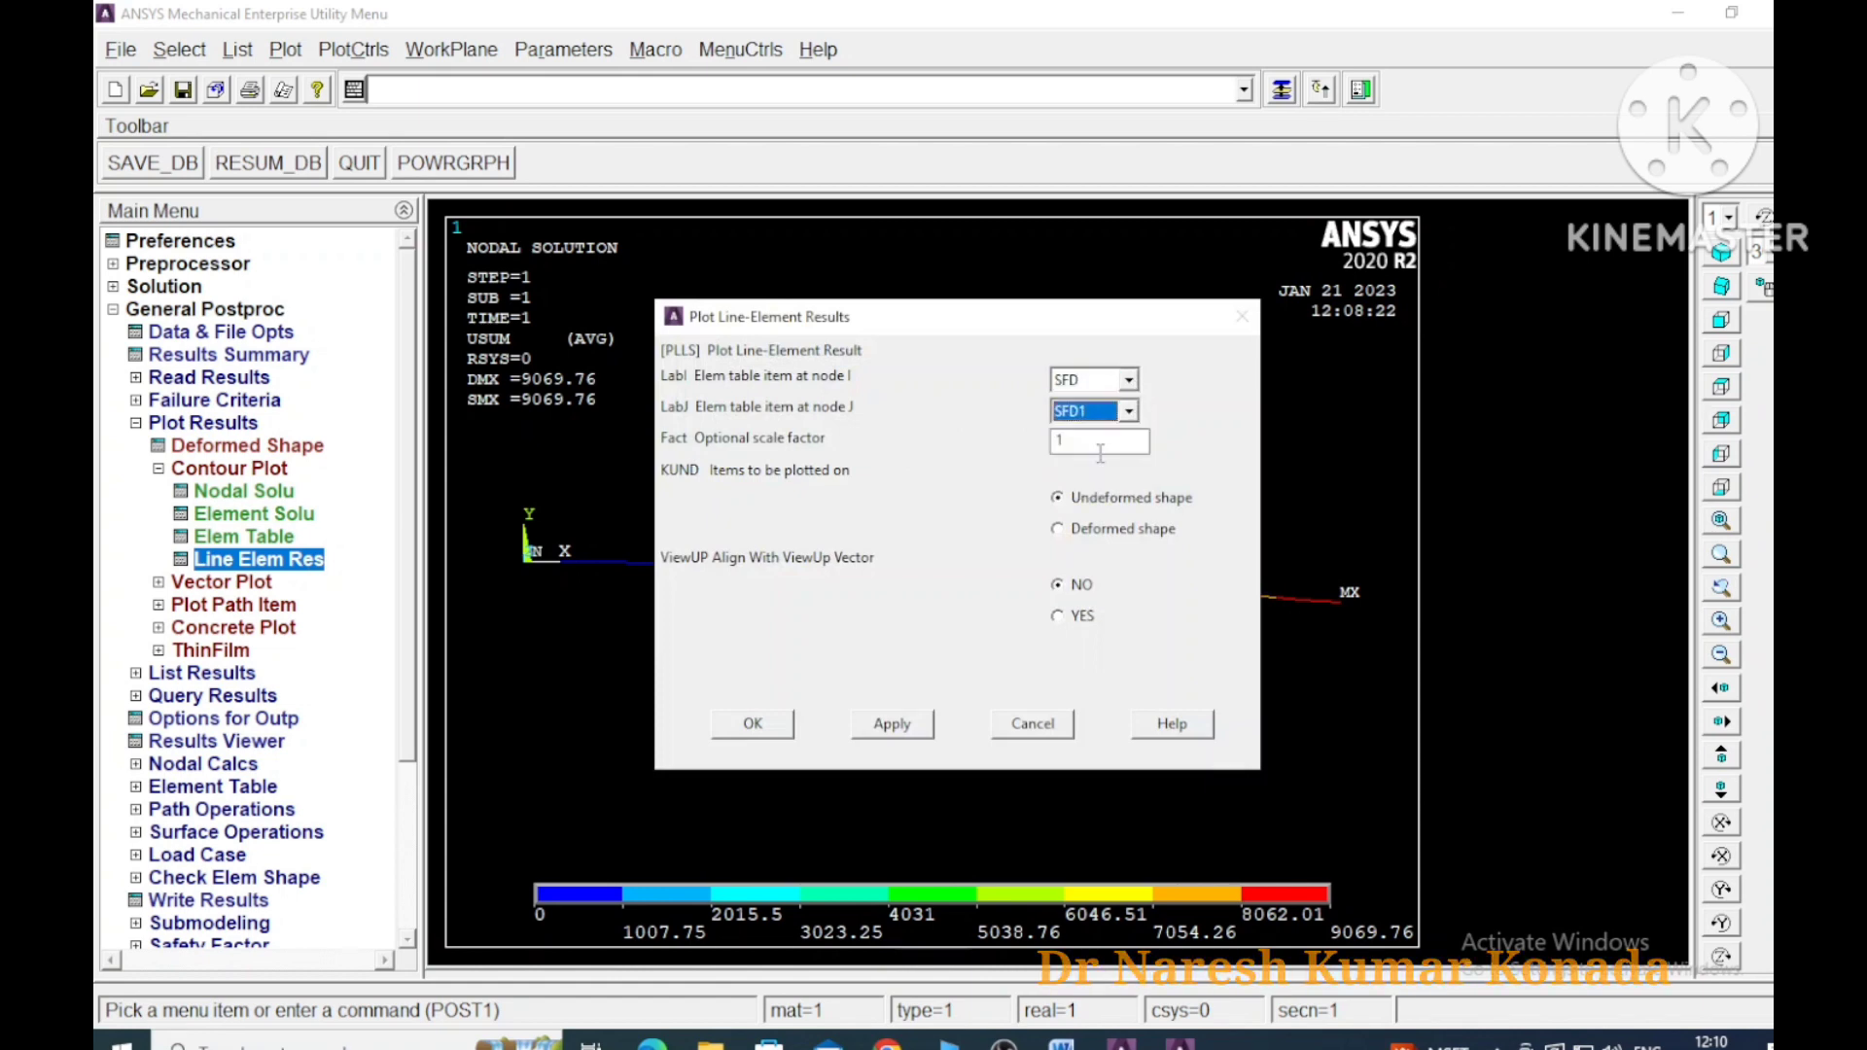
pyautogui.click(751, 727)
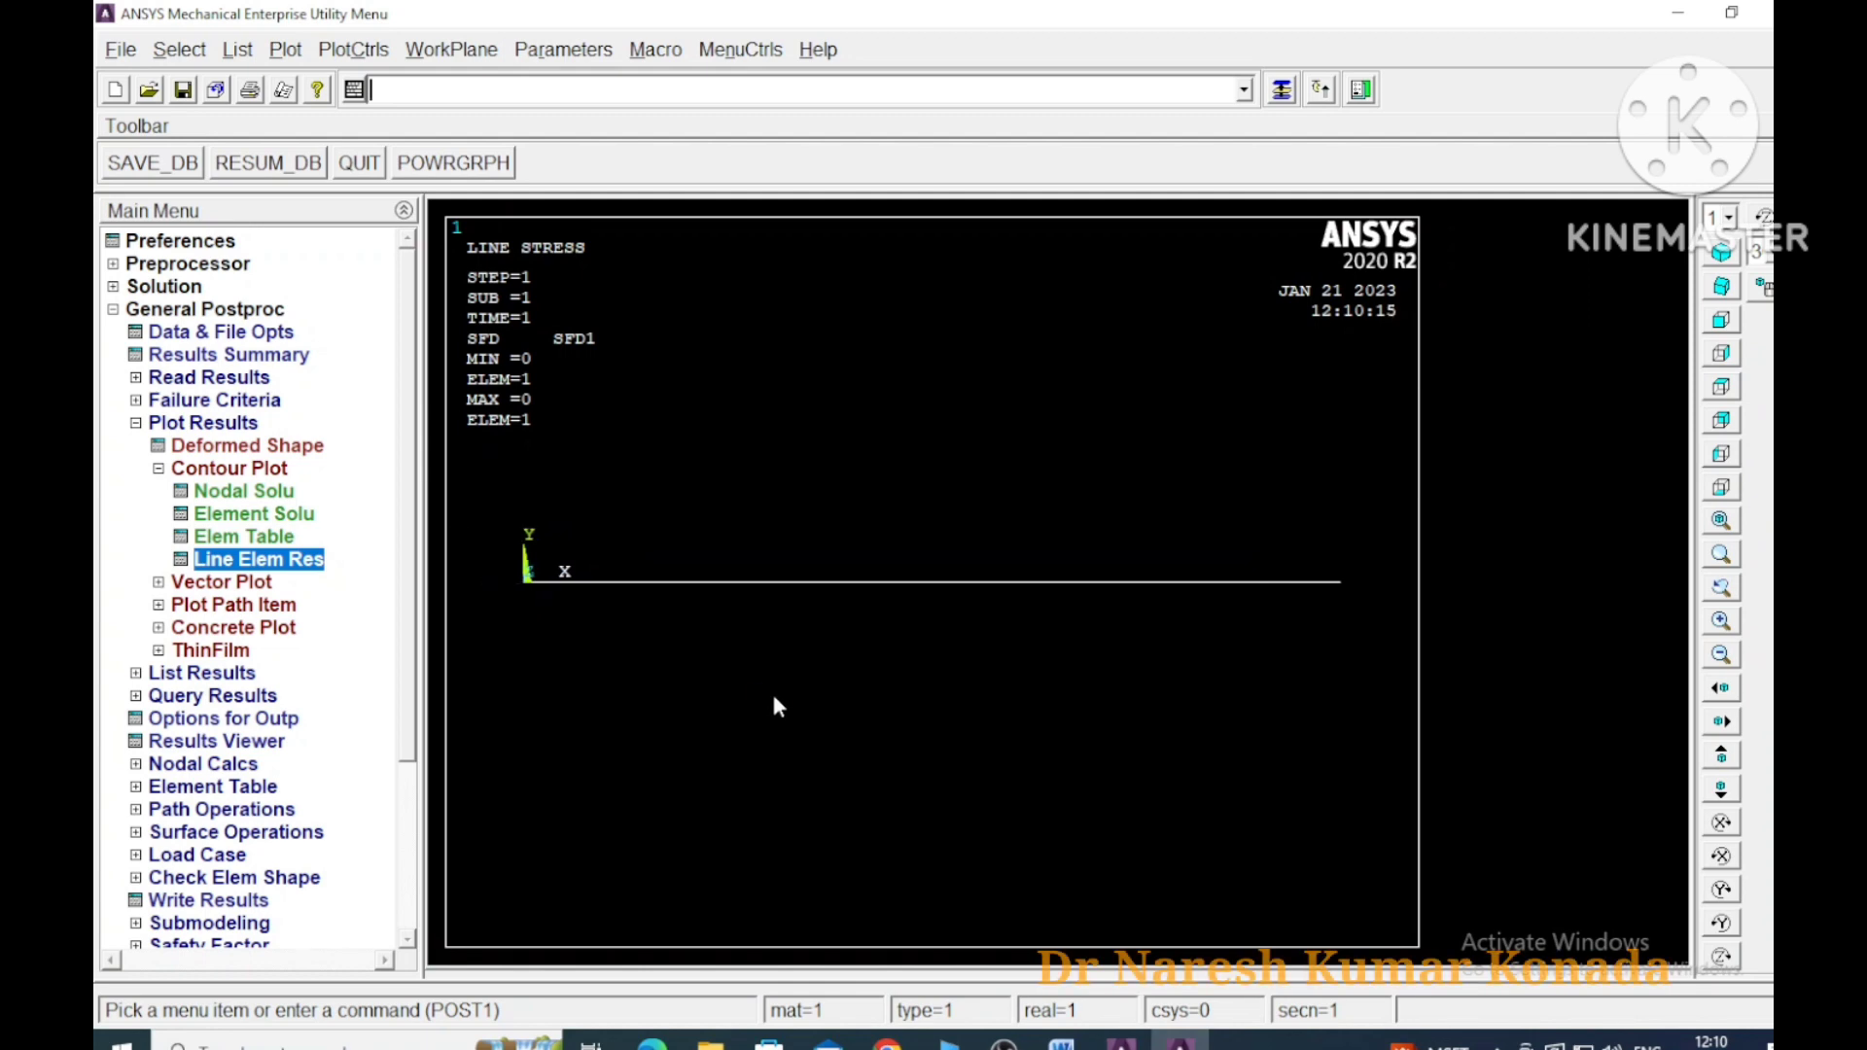
# Replot the SFD and SFD1 line-element results on the deformed shape
pyautogui.click(281, 567)
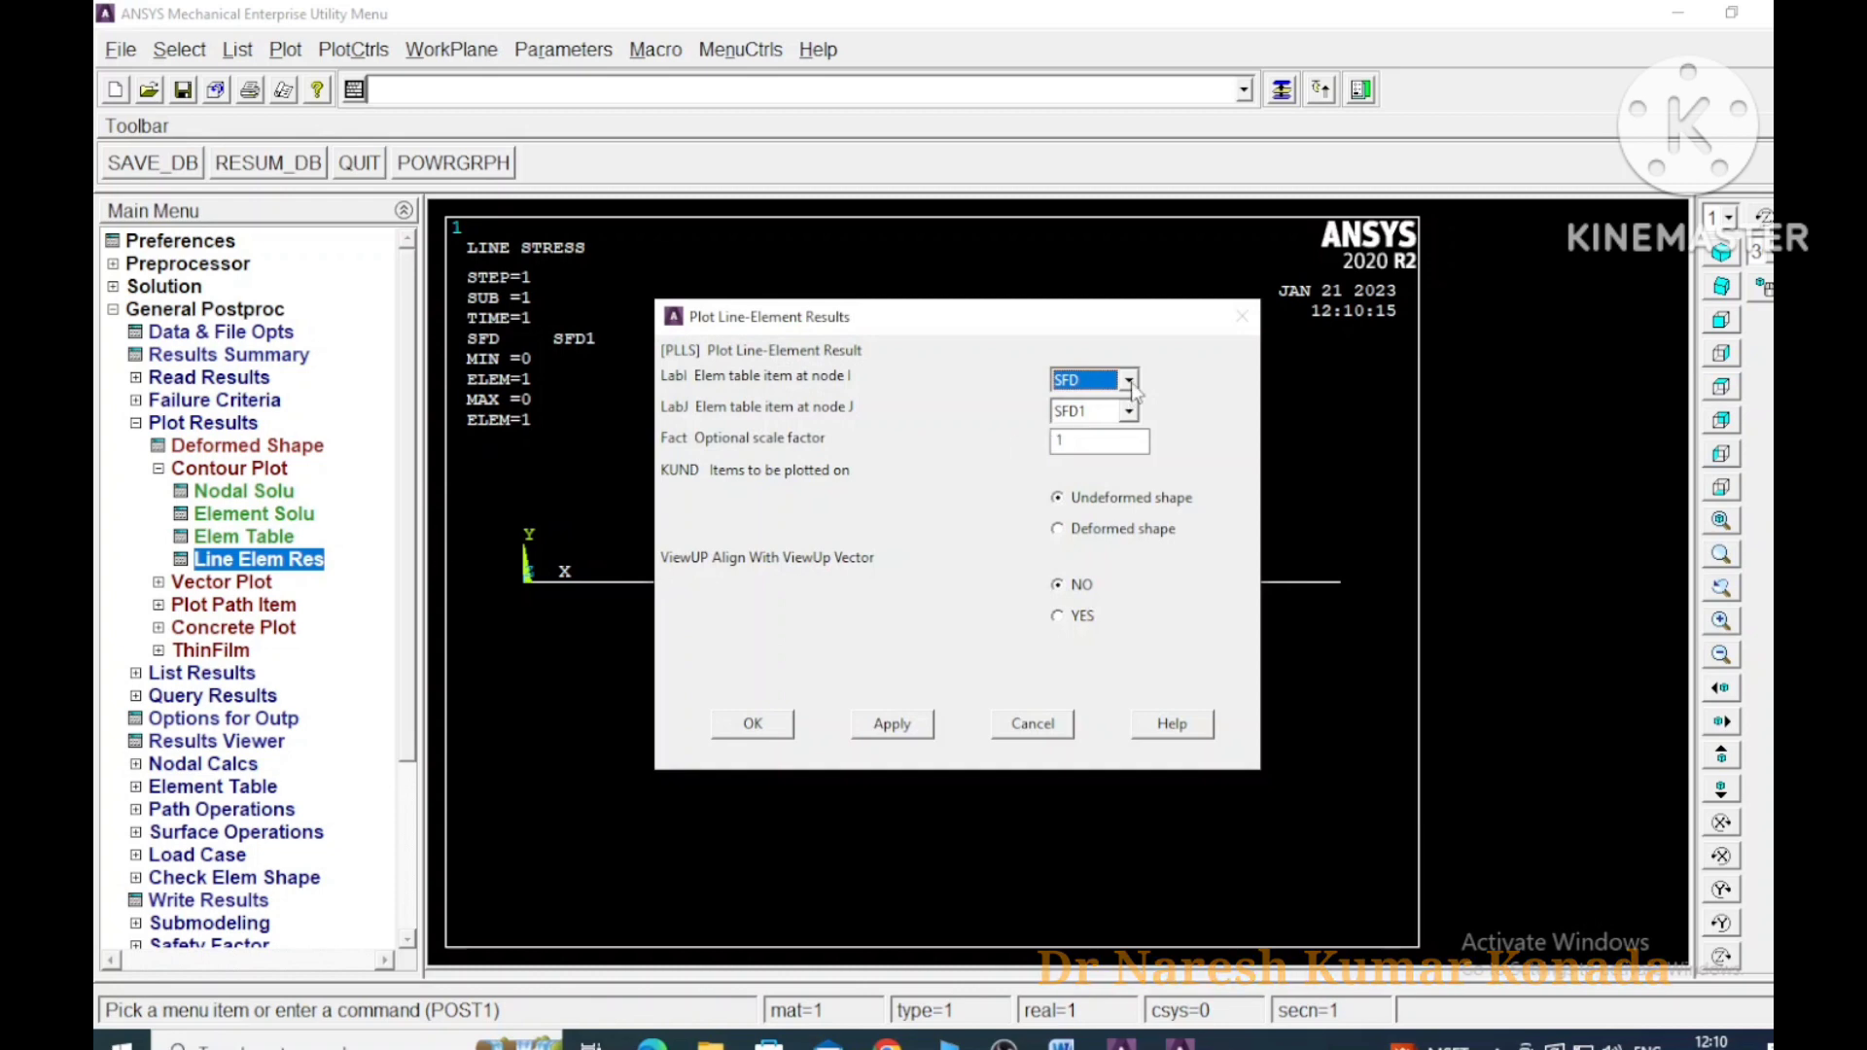
pyautogui.click(1060, 532)
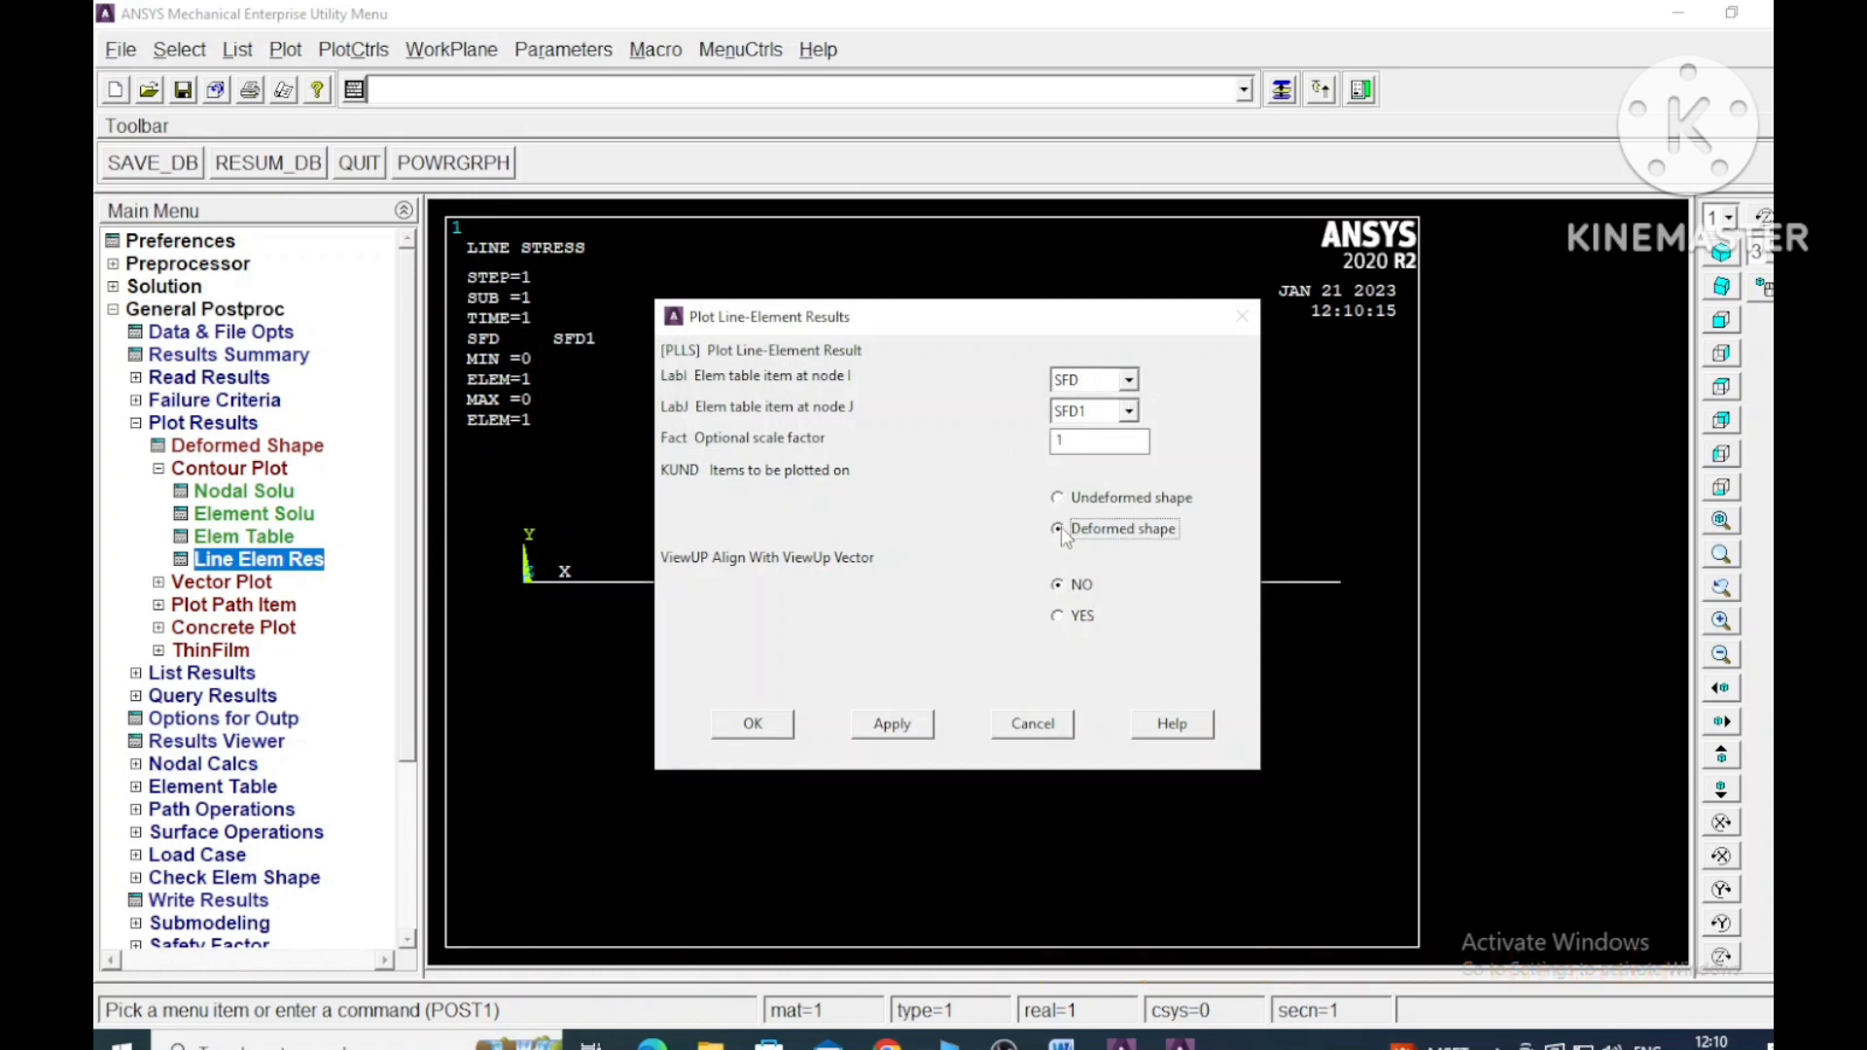
pyautogui.click(775, 727)
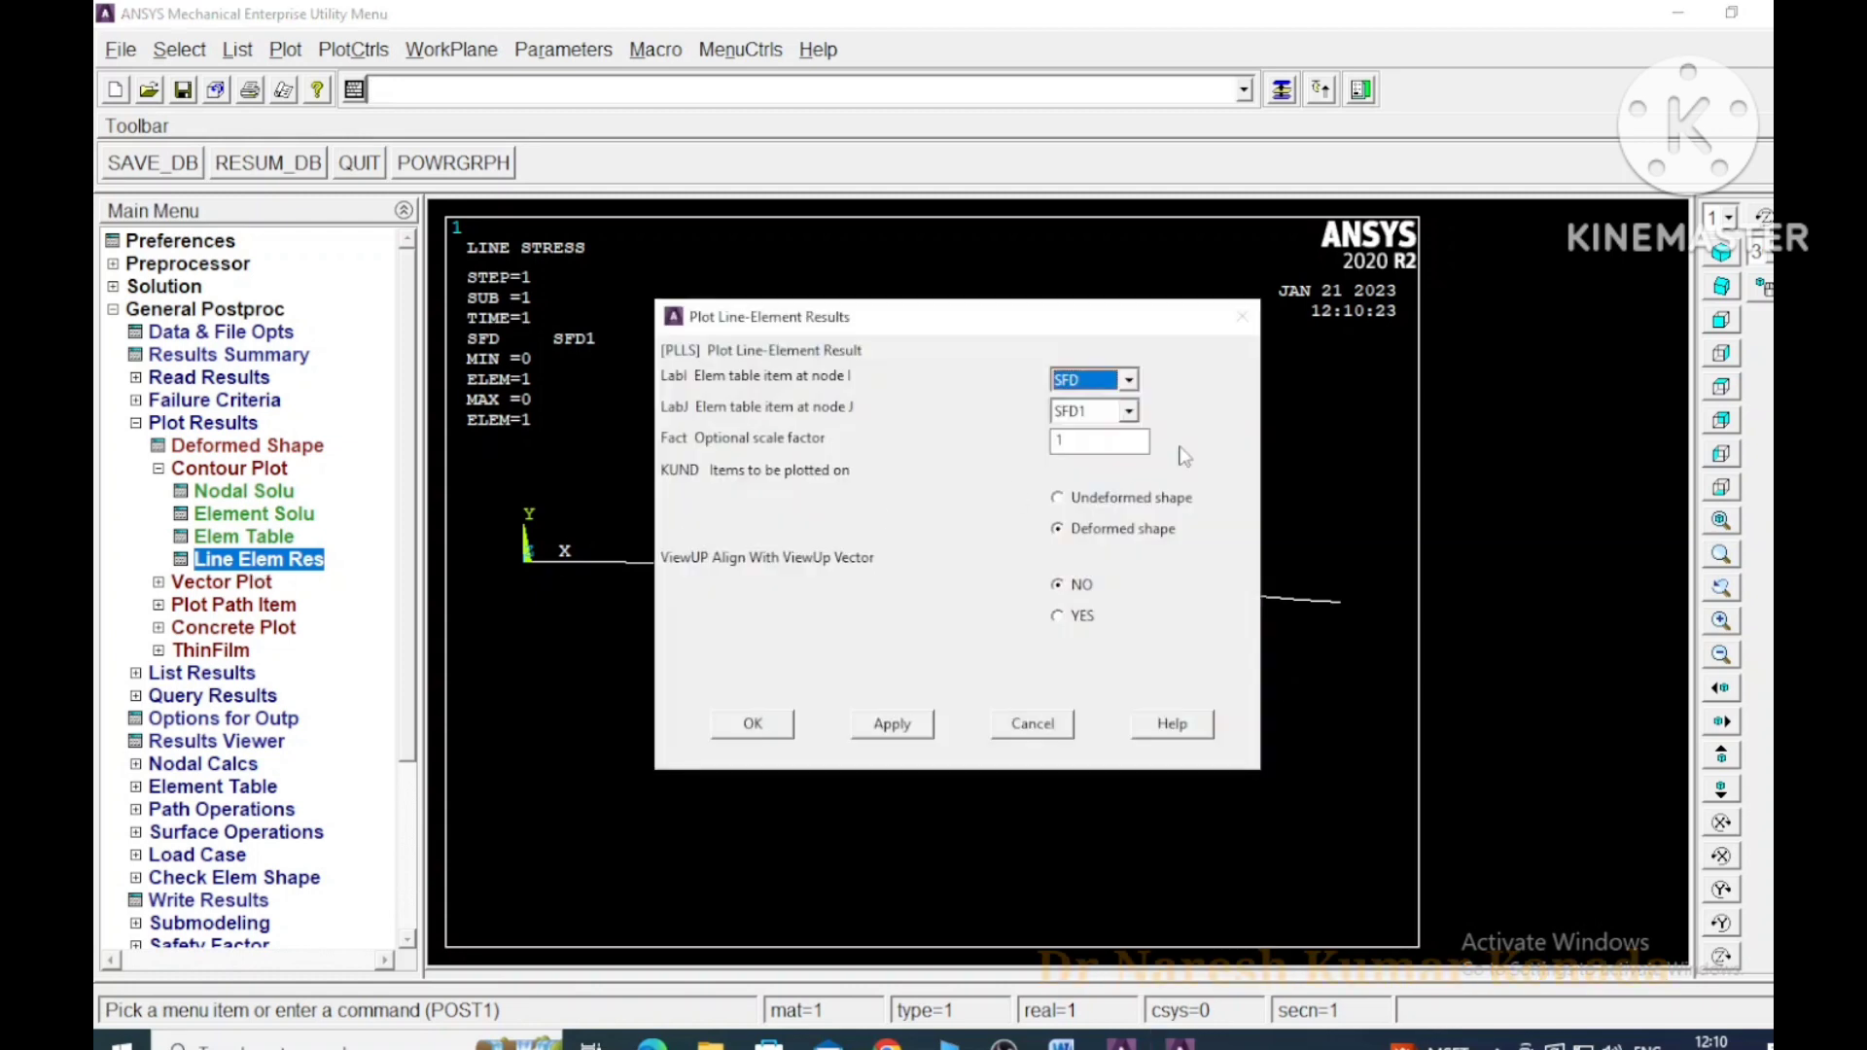
# Plot the bending moment line-element results with BMD at node I and BMD1 at node J on the deformed shape
pyautogui.click(1129, 381)
pyautogui.click(1084, 439)
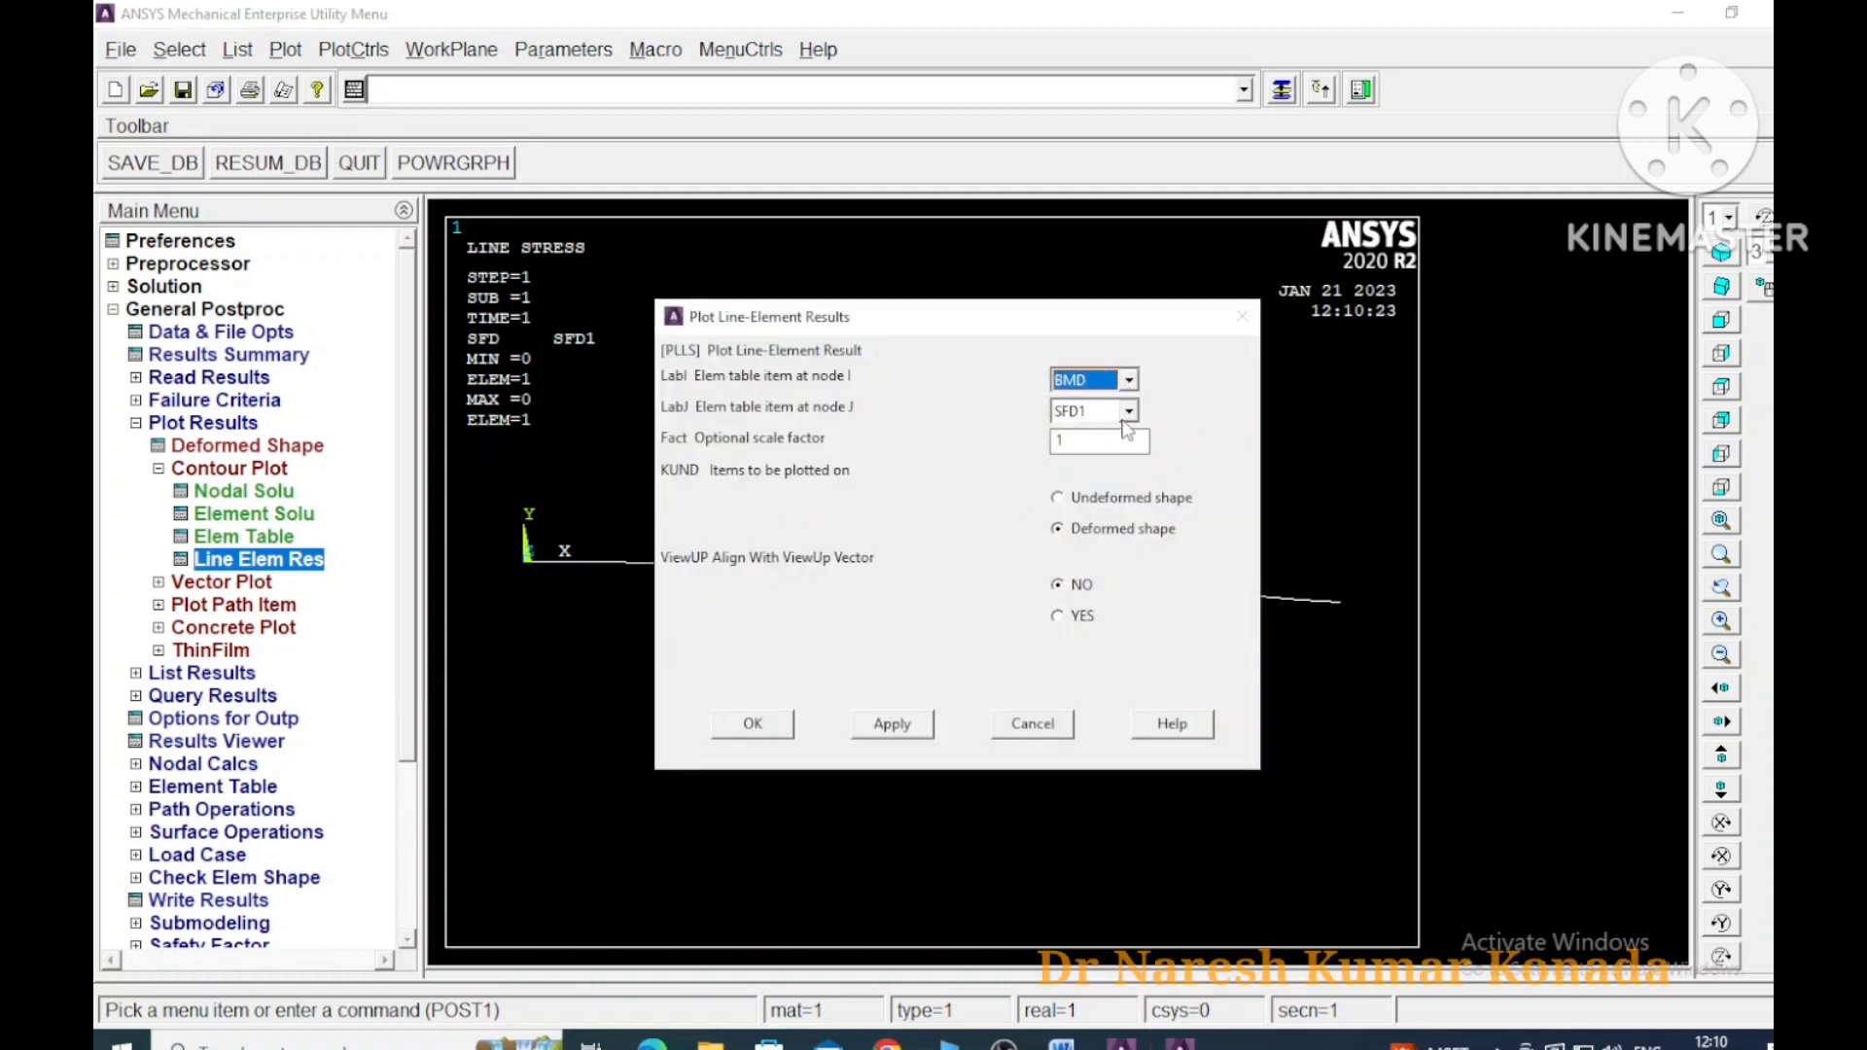
pyautogui.click(1128, 411)
pyautogui.click(1089, 489)
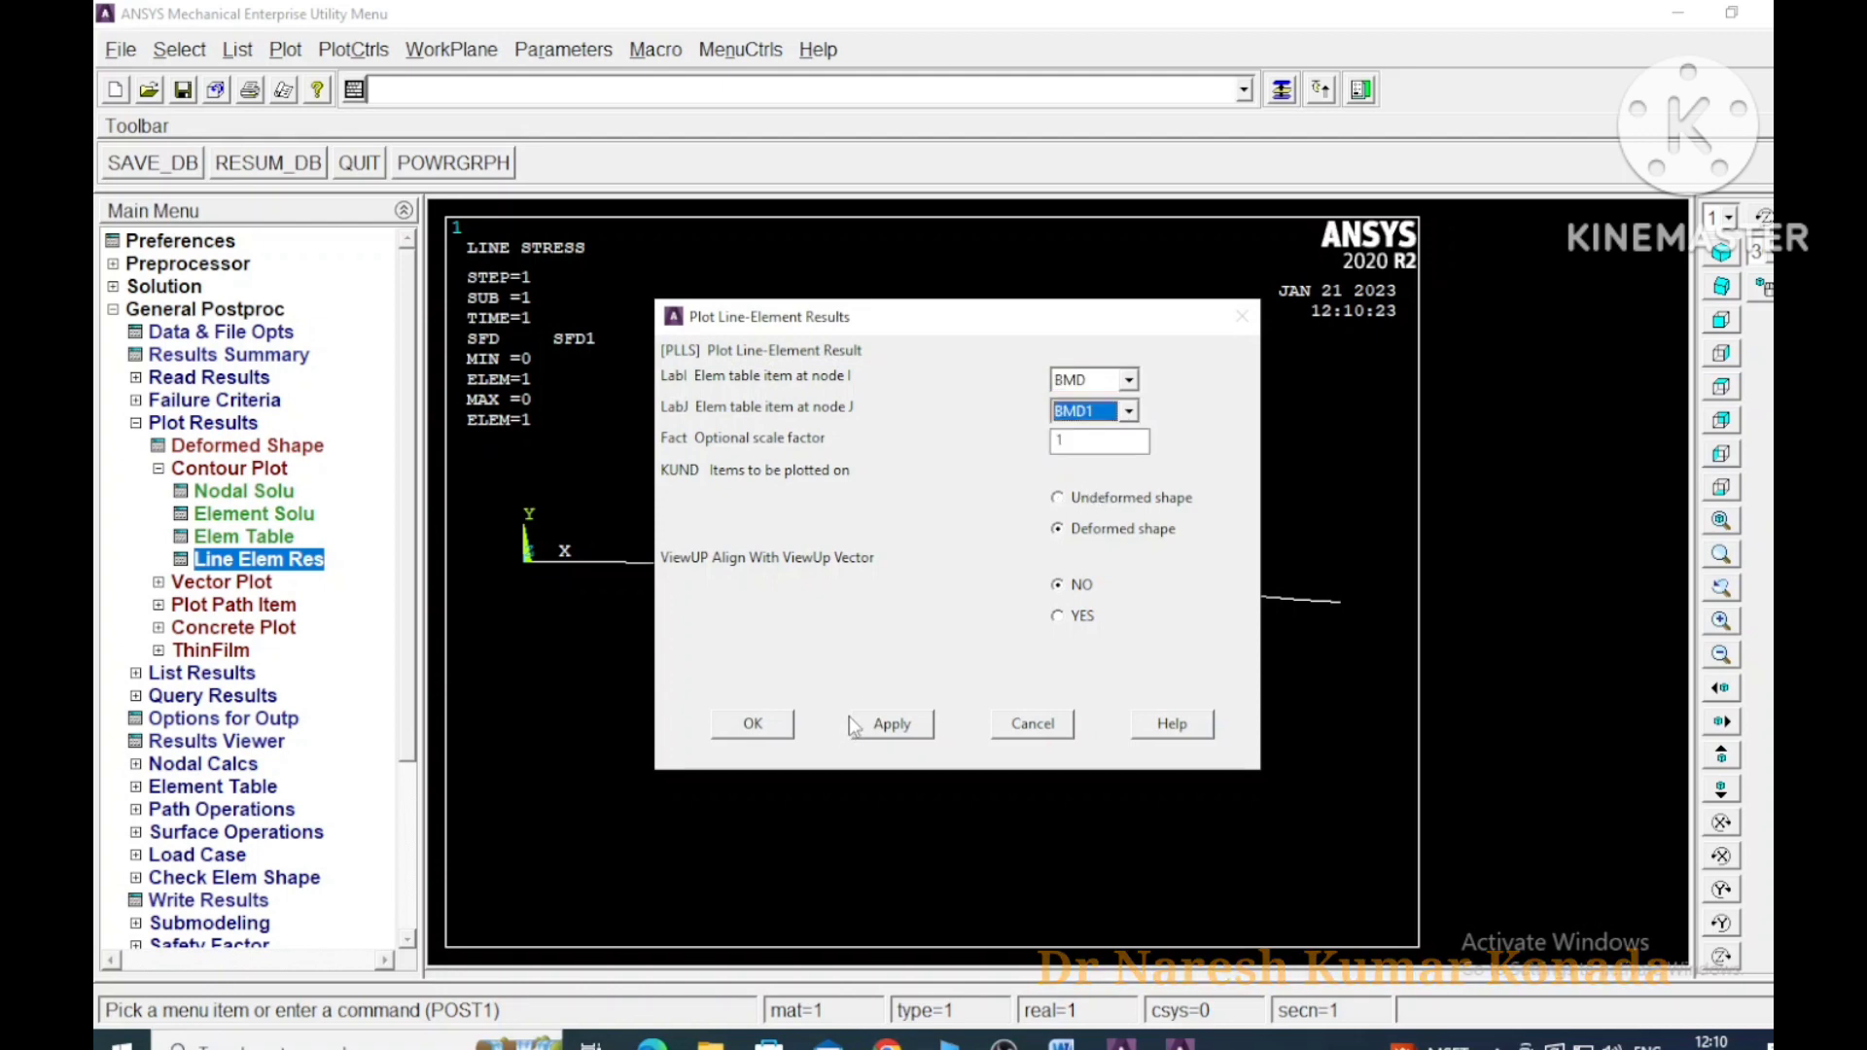
pyautogui.click(903, 727)
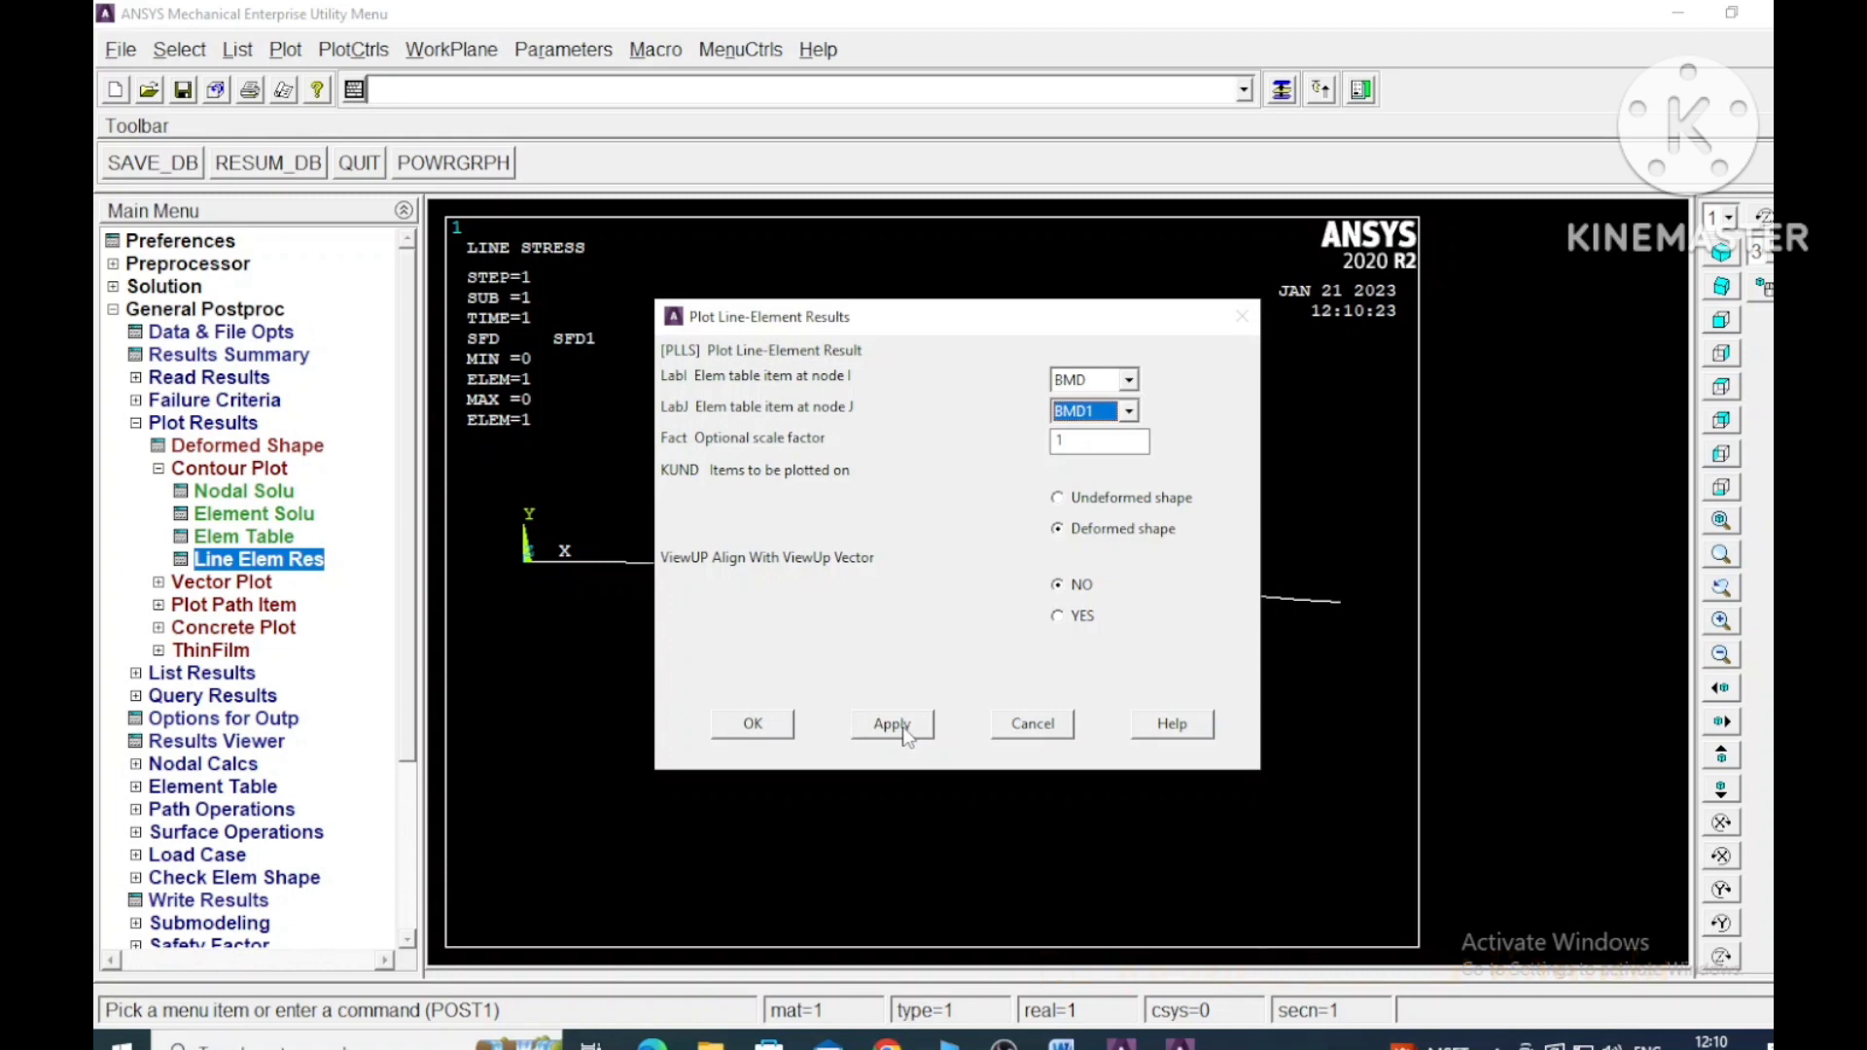
pyautogui.click(768, 729)
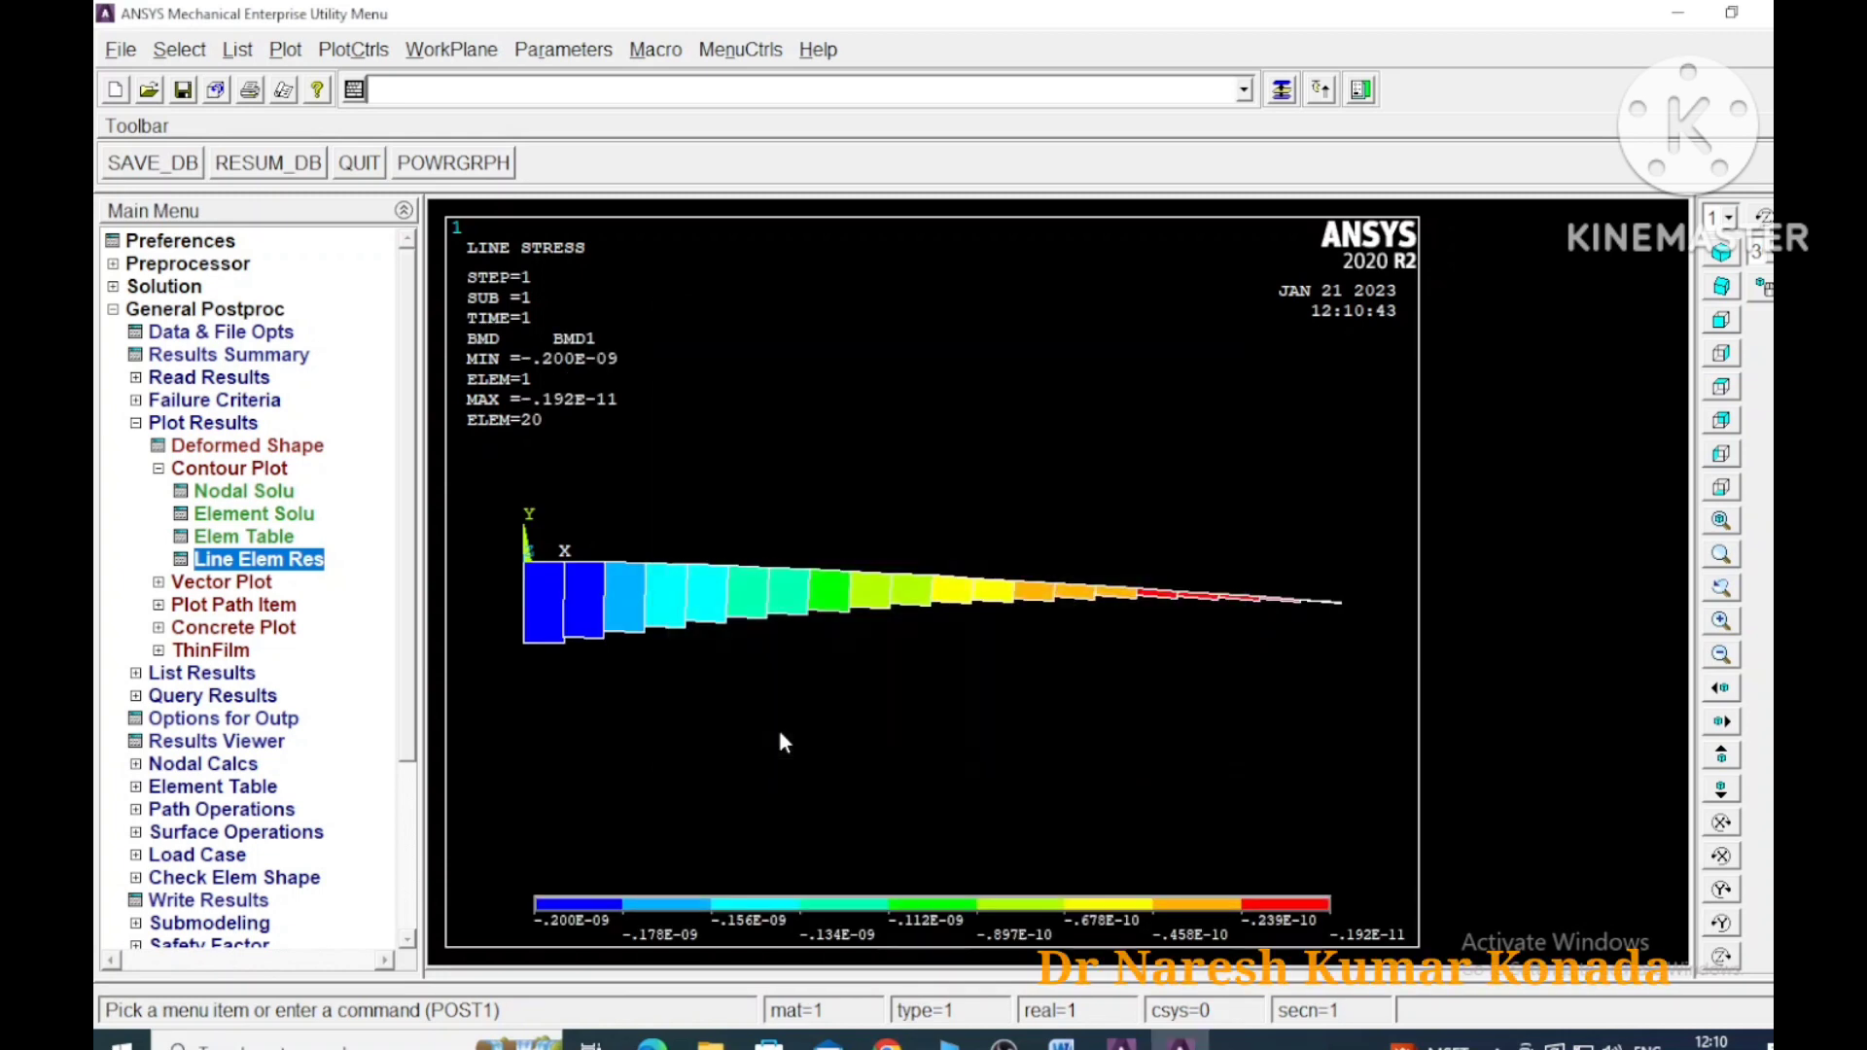
# Replot the BMD and BMD1 line-element results on the undeformed shape and inspect the bending moment diagram
pyautogui.click(305, 561)
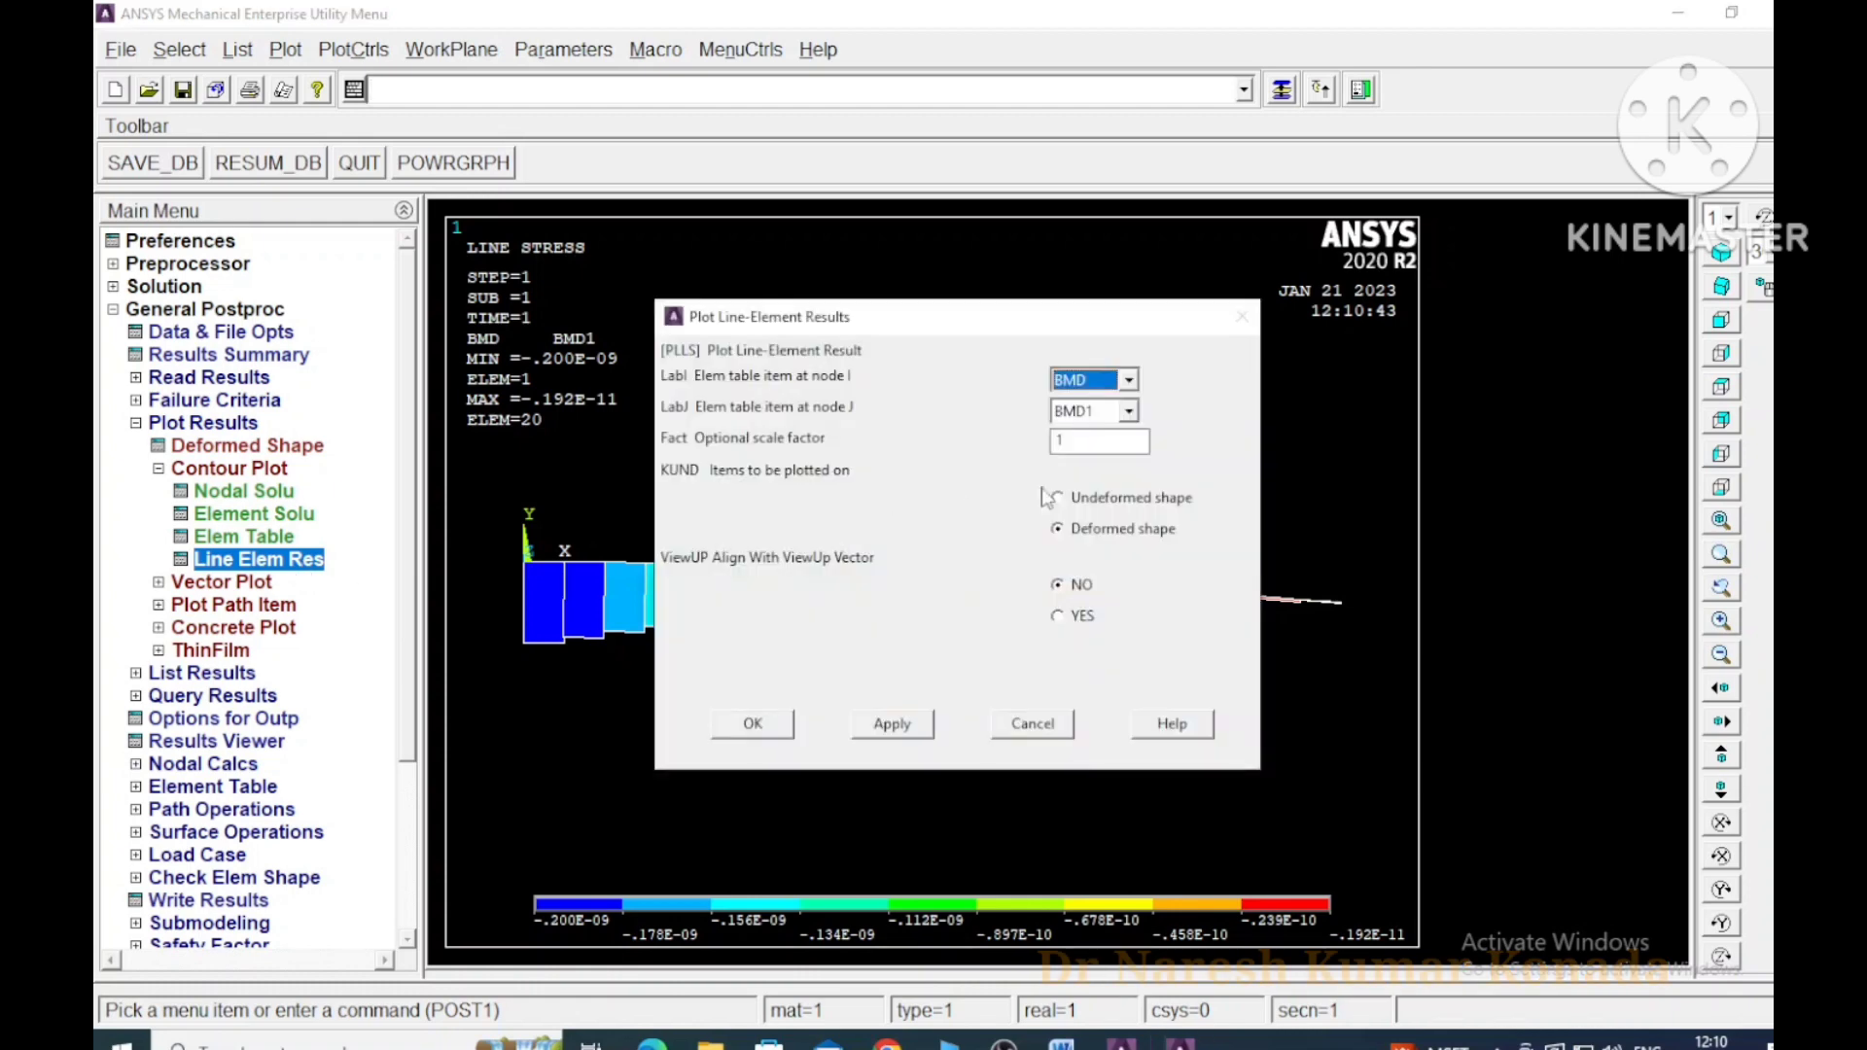
pyautogui.click(1091, 498)
pyautogui.click(755, 726)
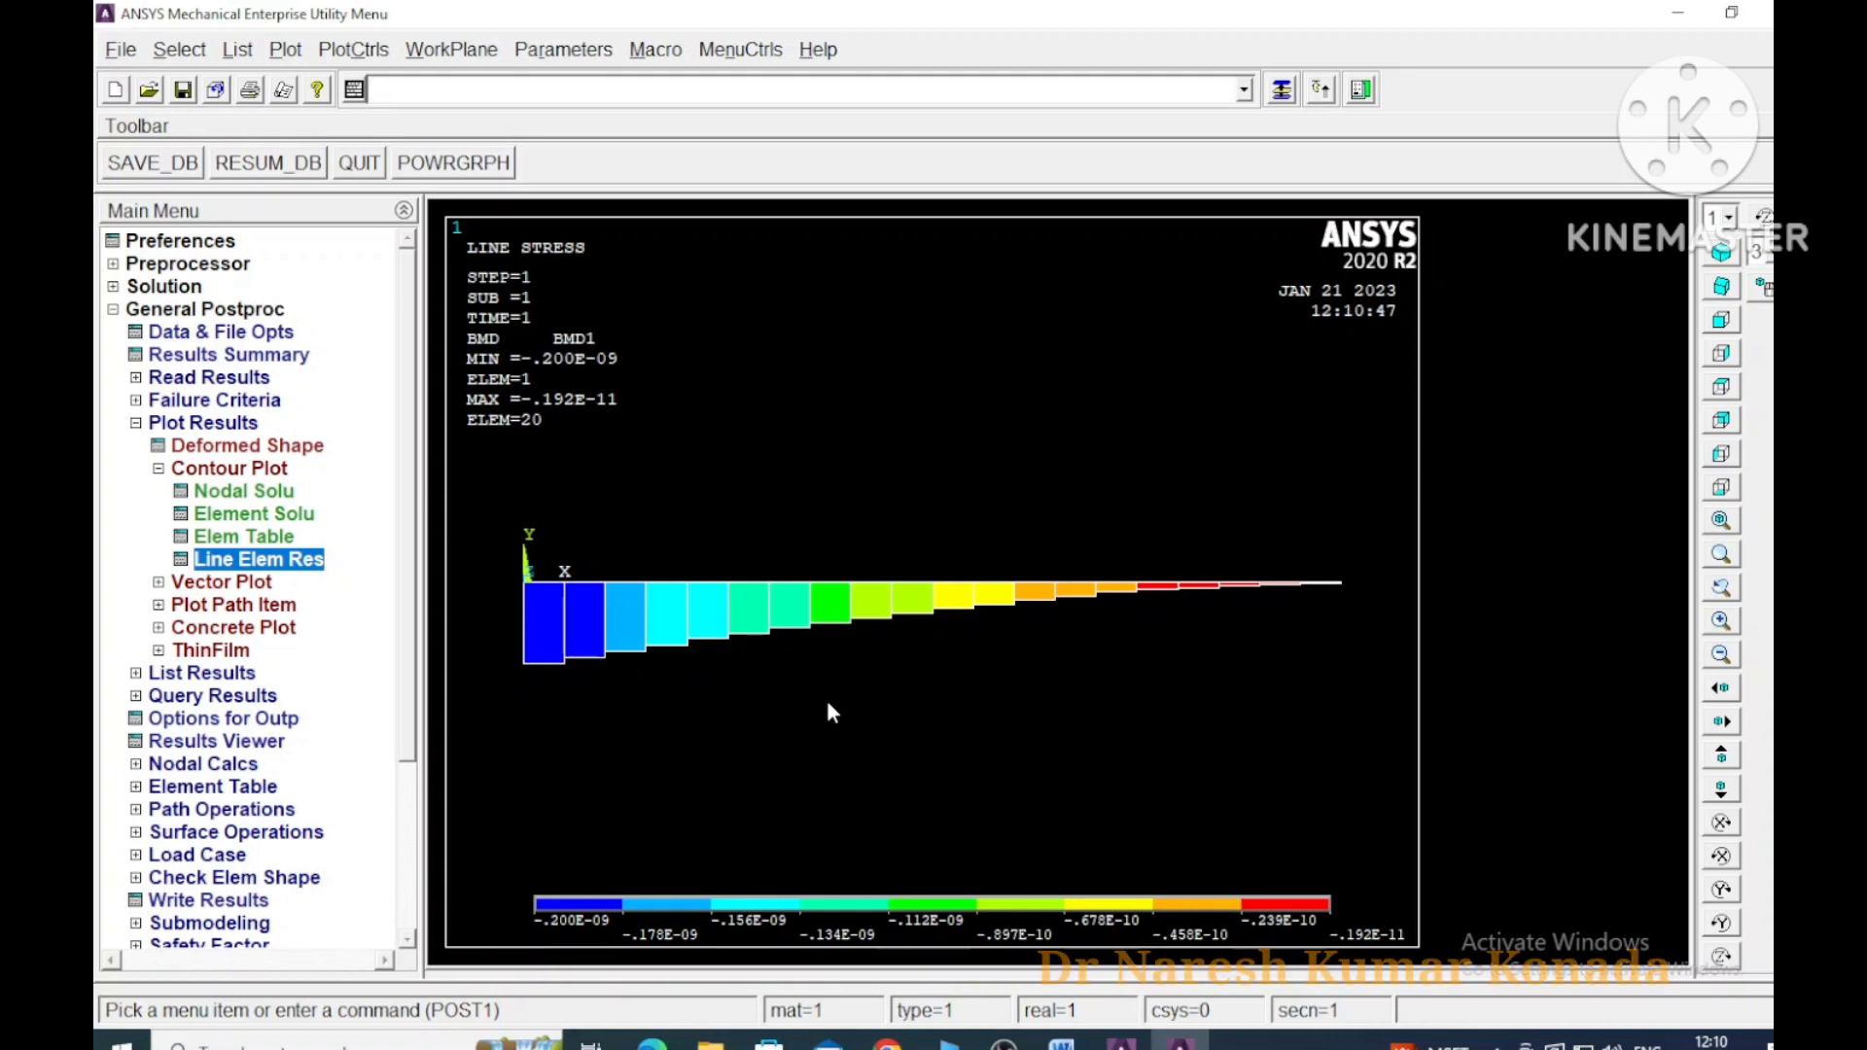
pyautogui.scroll(3, 800, 673)
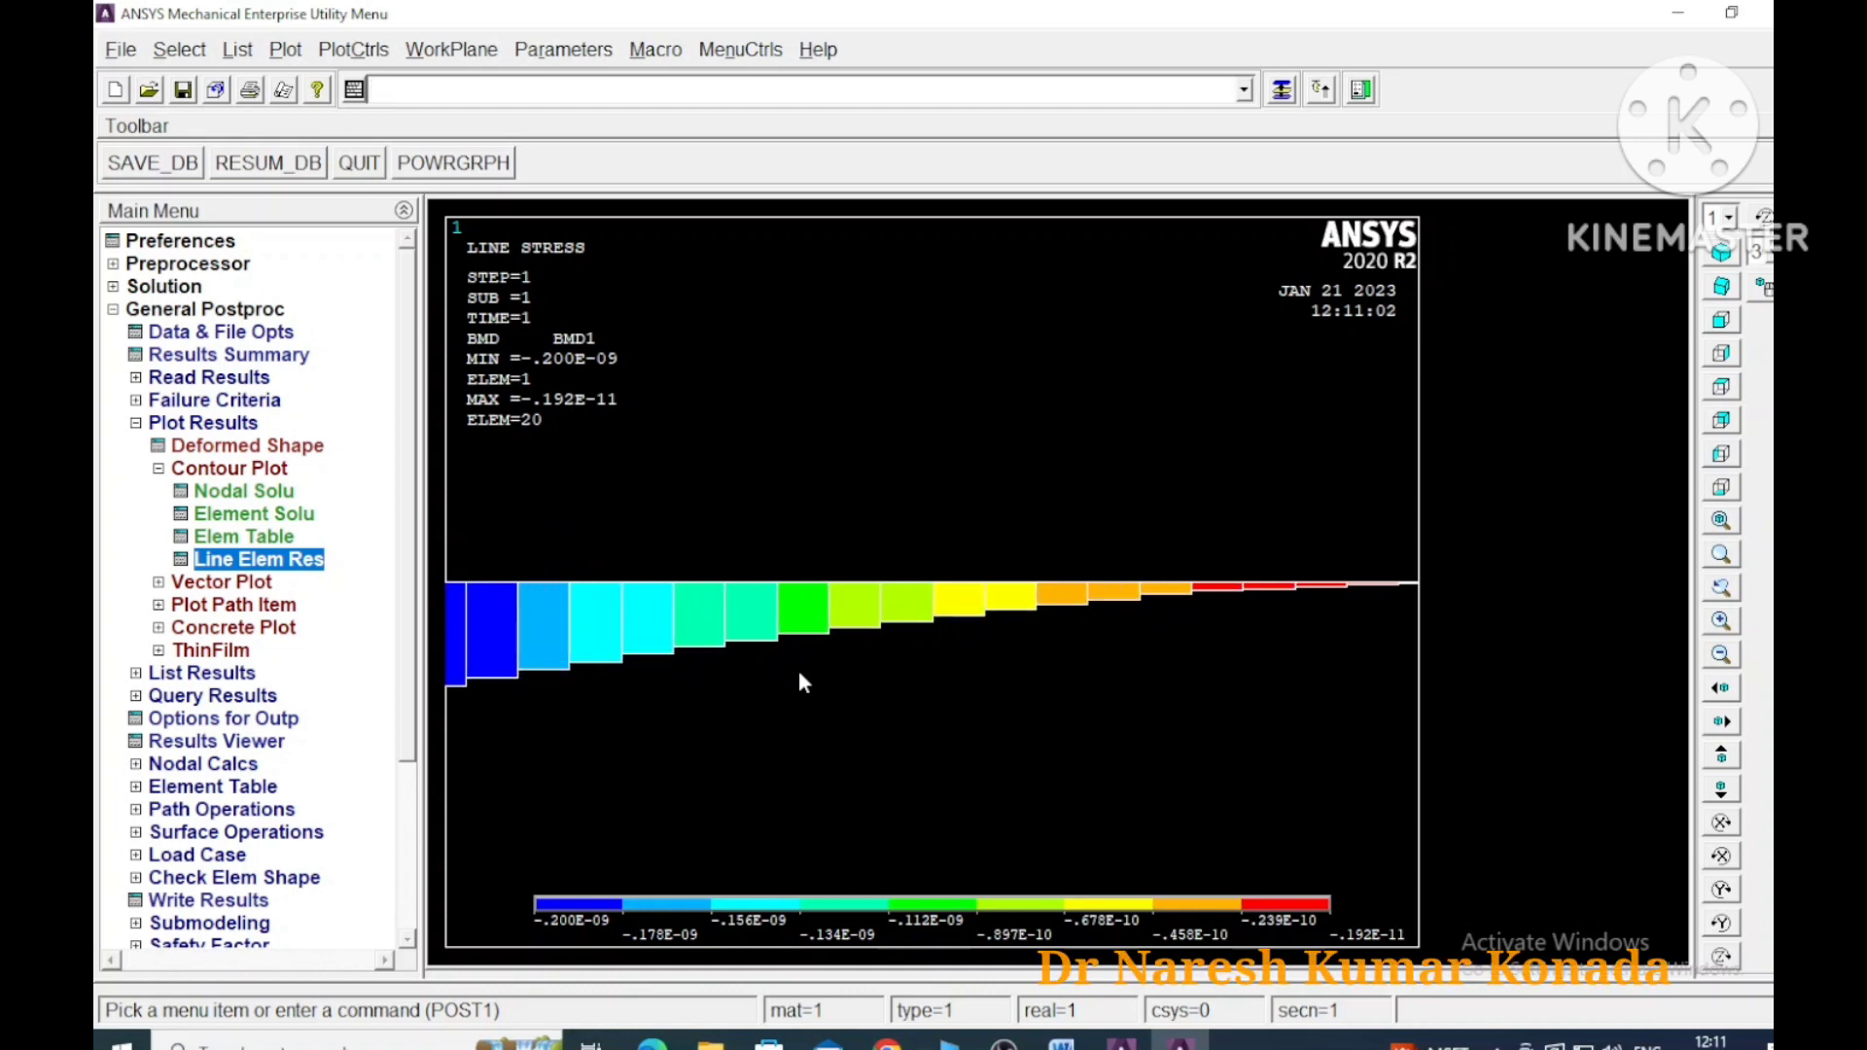
pyautogui.scroll(-1, 799, 672)
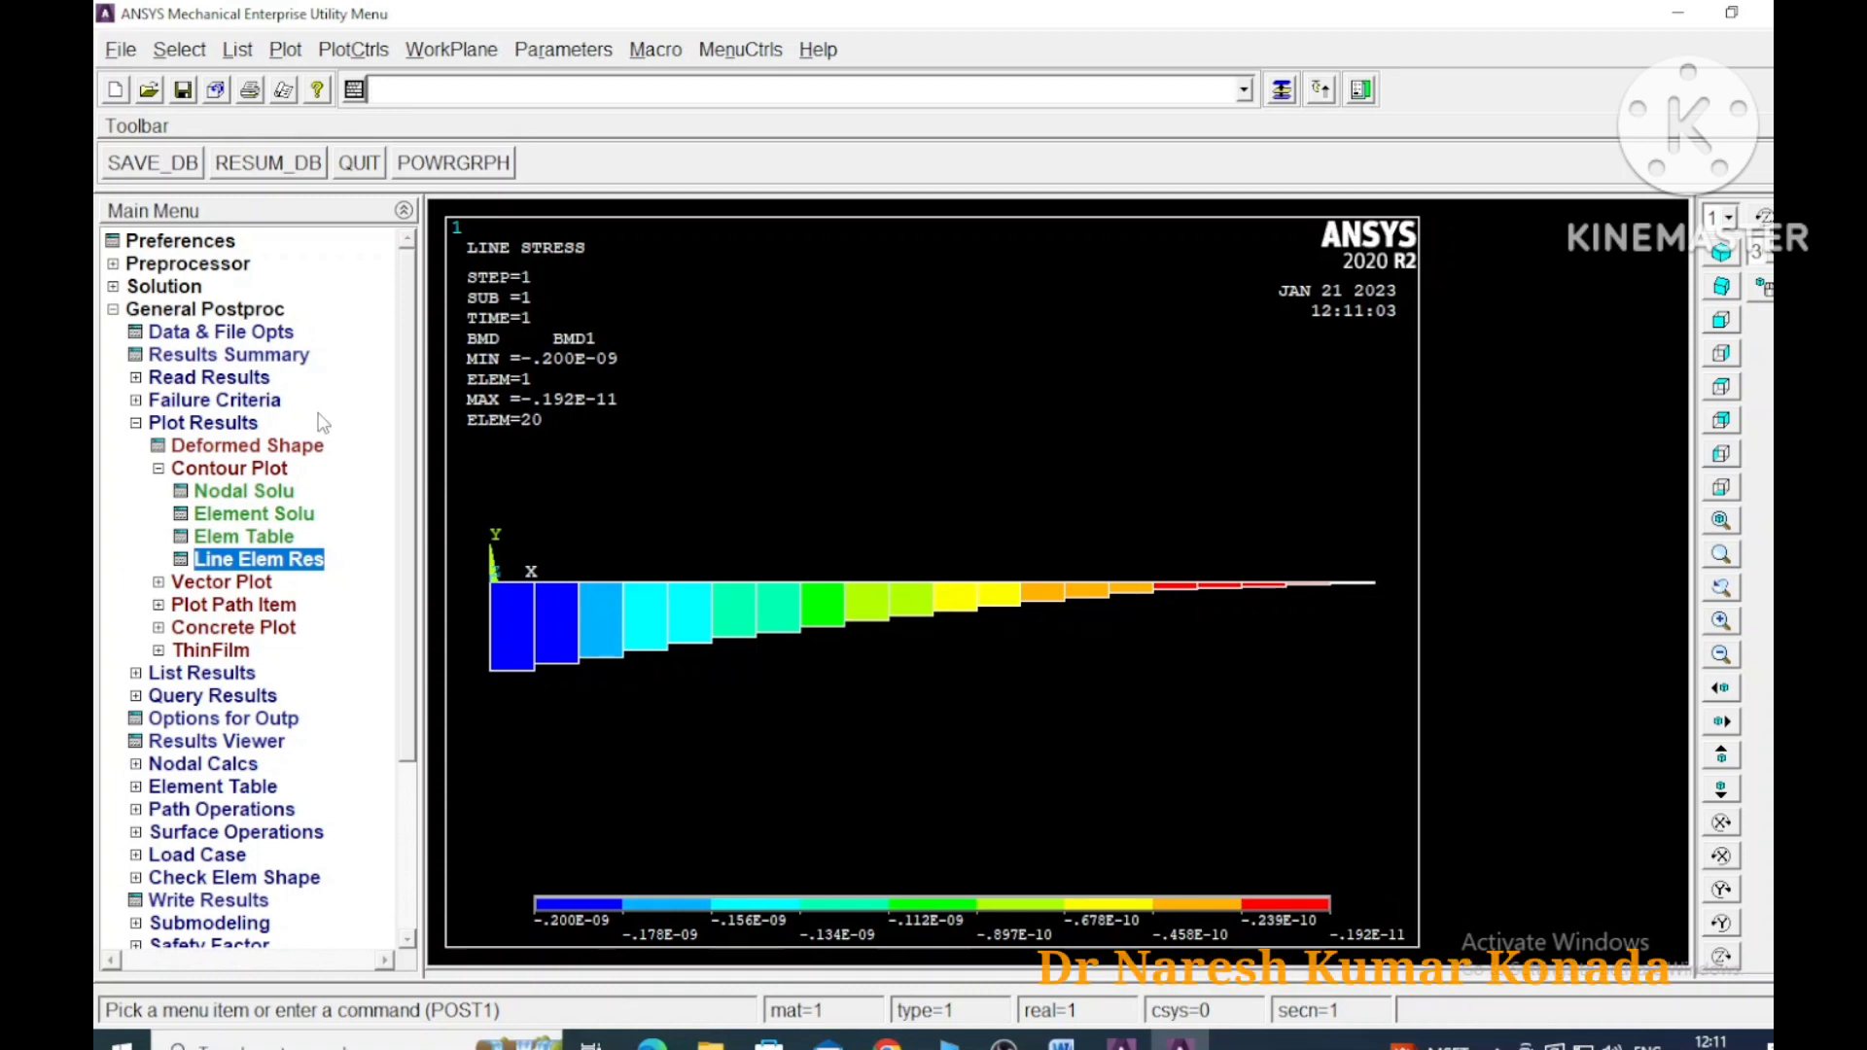
# Set the BEAM188 element behavior (K3) to Quadratic Form. and return to the general postprocessor
pyautogui.click(114, 267)
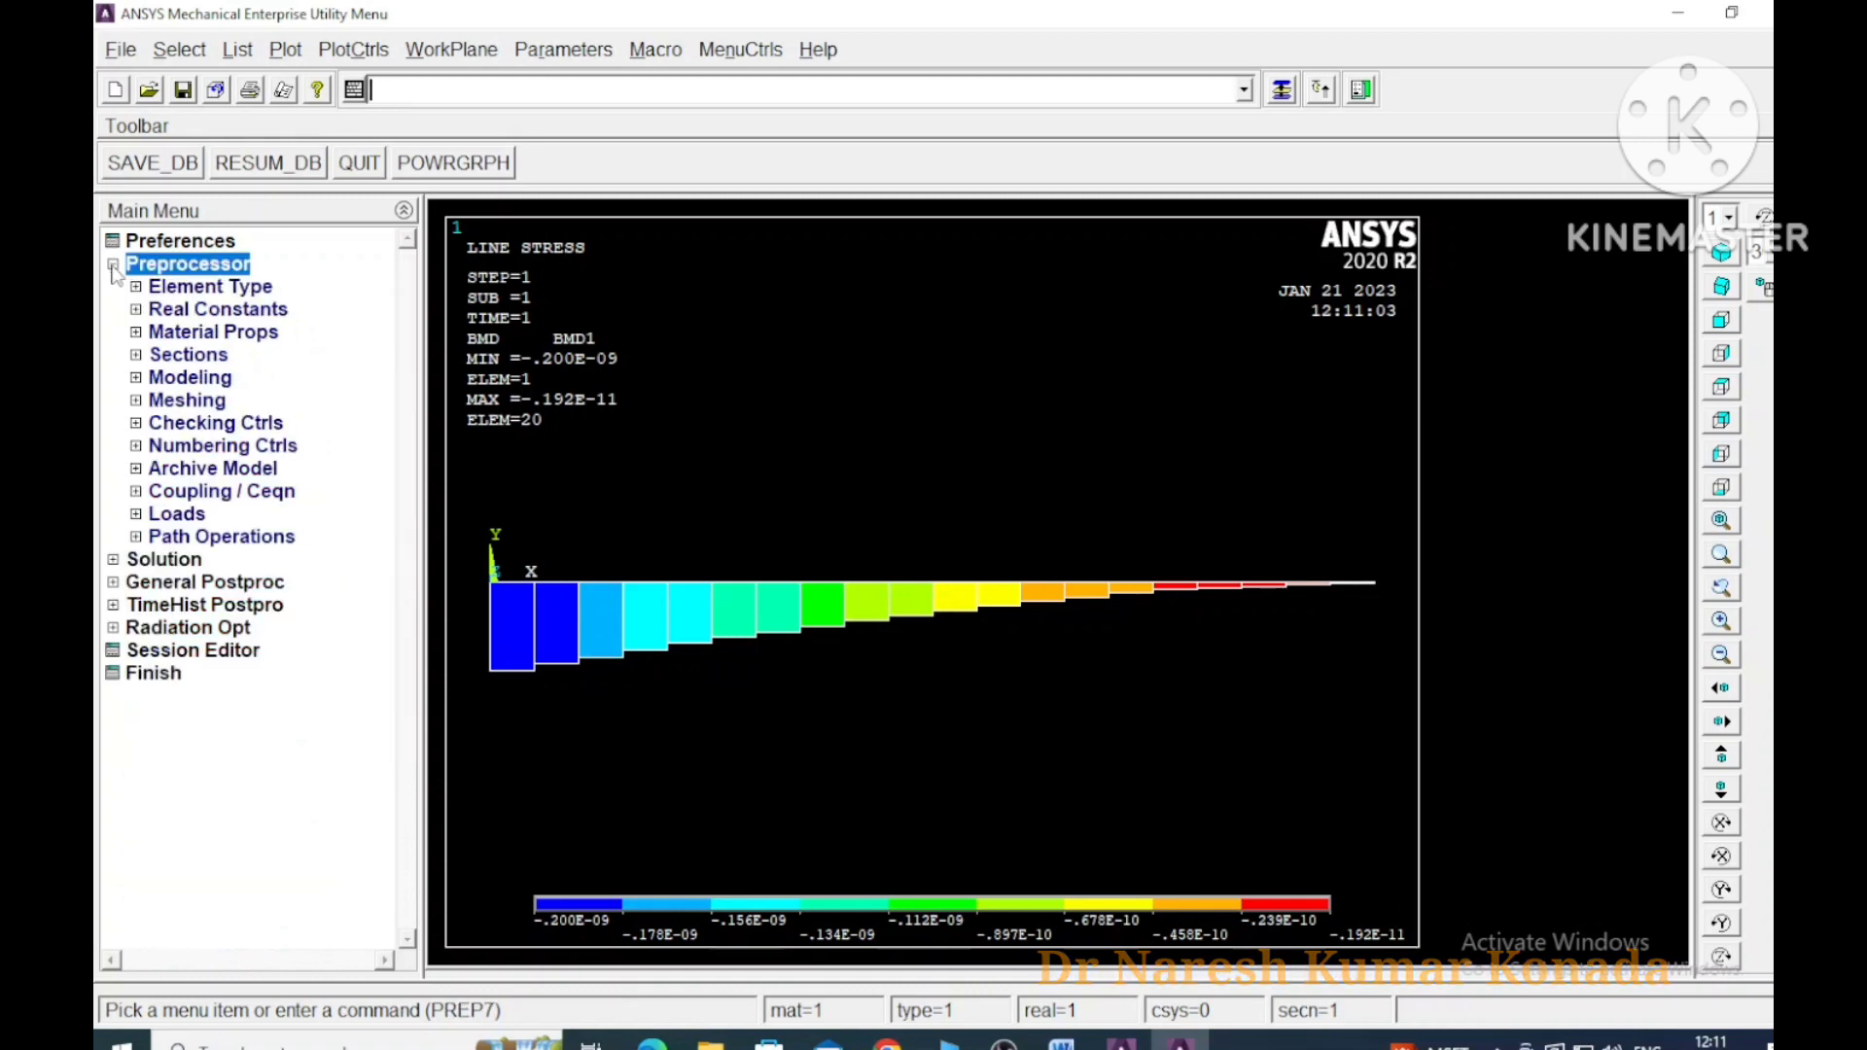
pyautogui.click(136, 287)
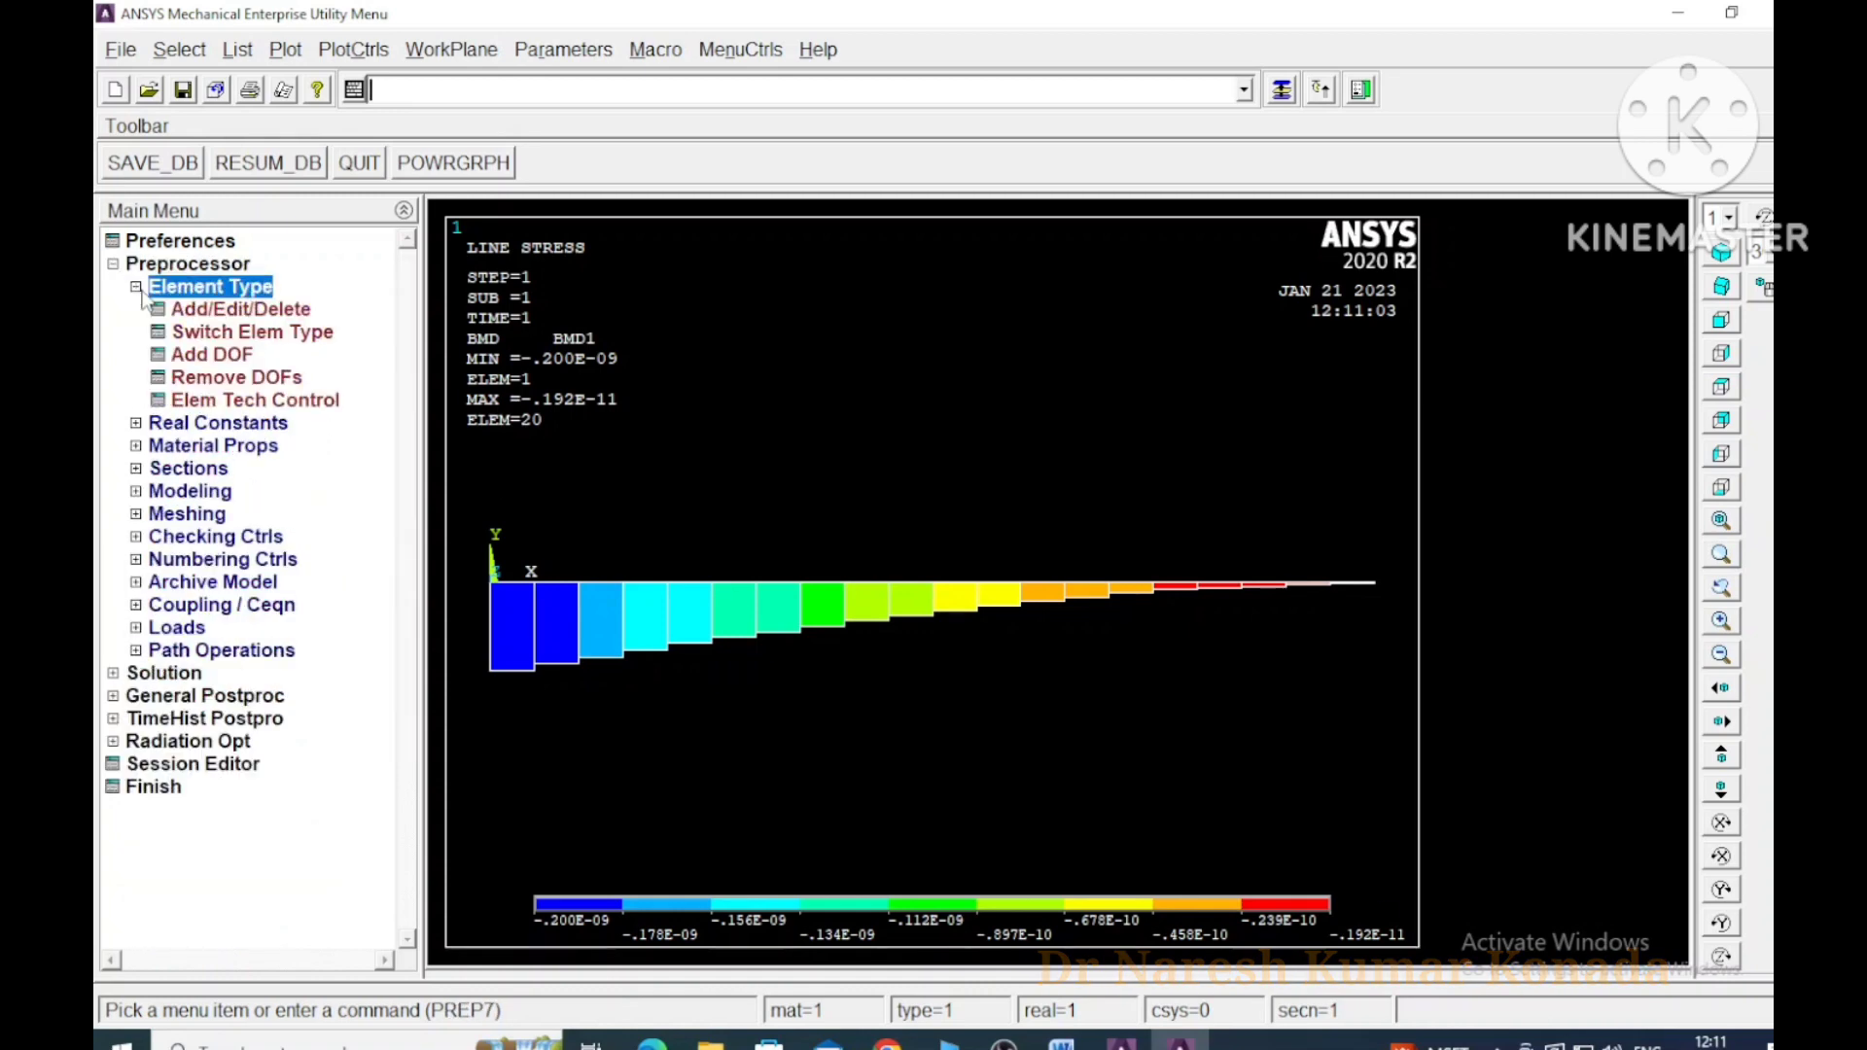
pyautogui.click(251, 311)
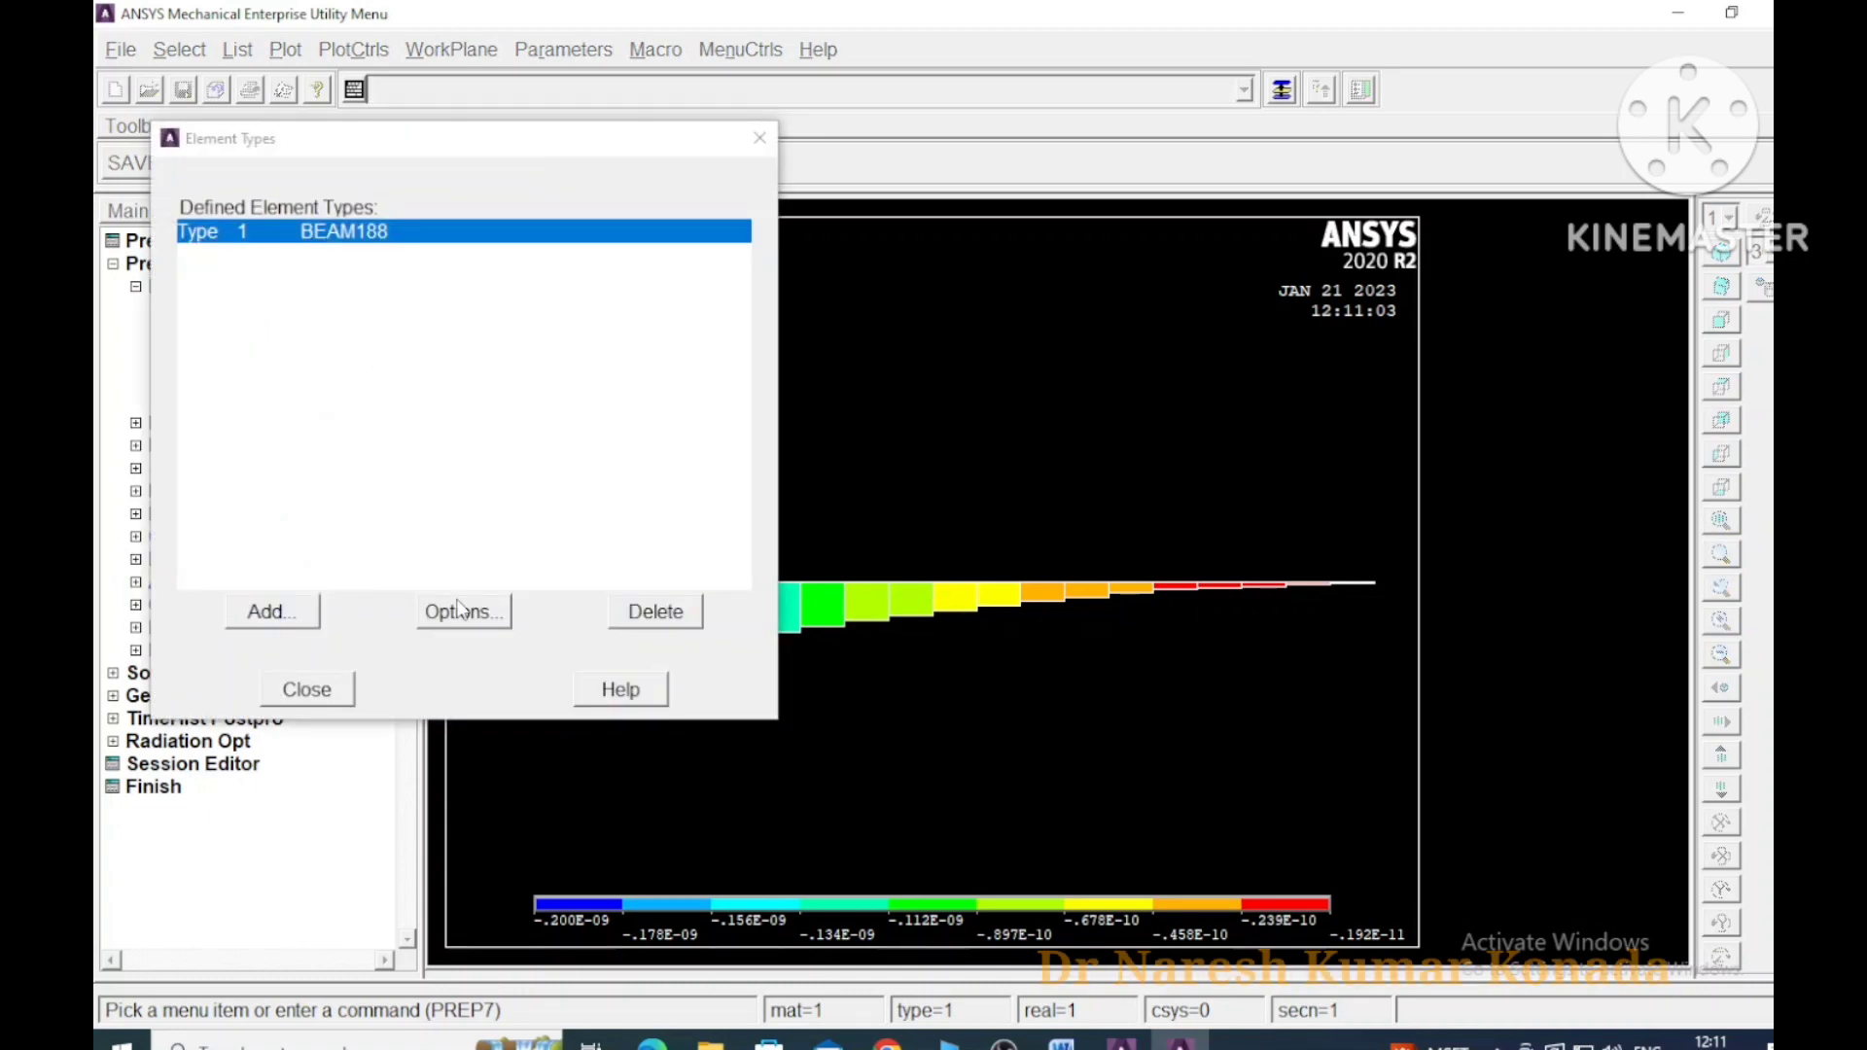
pyautogui.click(461, 610)
pyautogui.click(1227, 422)
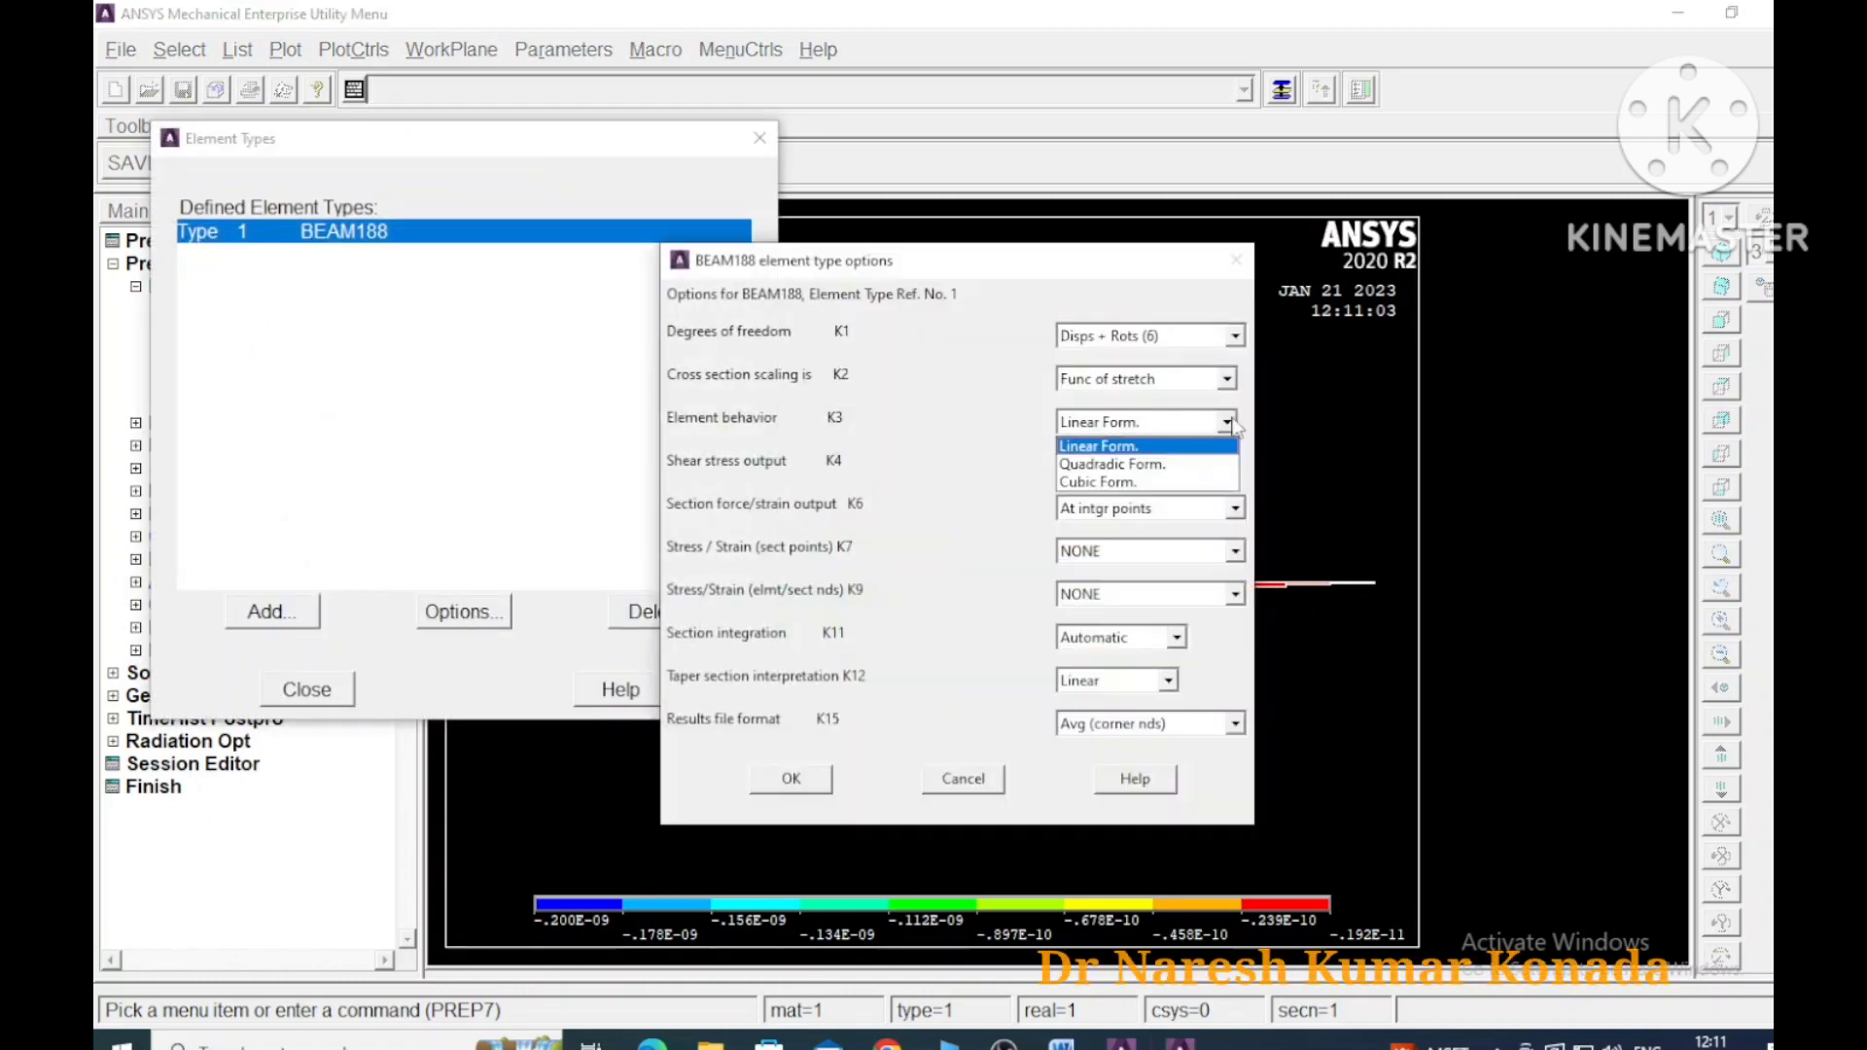
pyautogui.click(1113, 463)
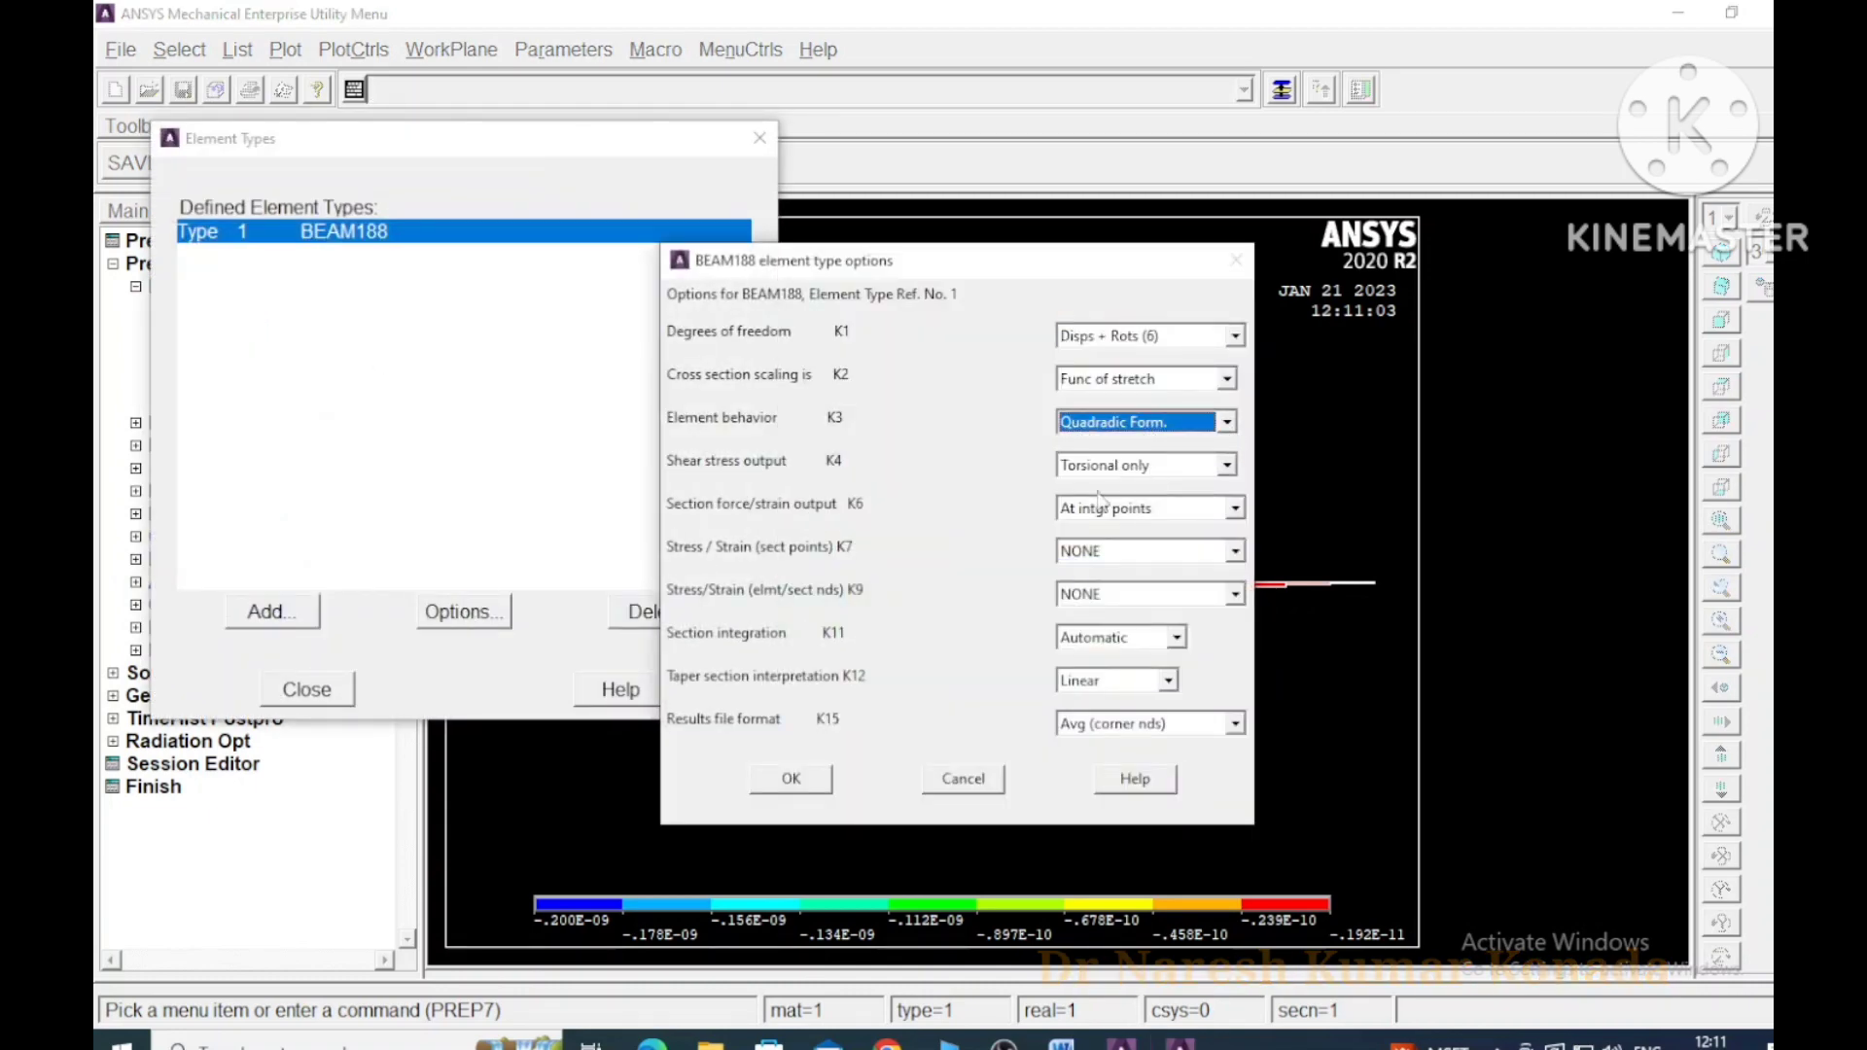
pyautogui.click(787, 780)
pyautogui.click(326, 693)
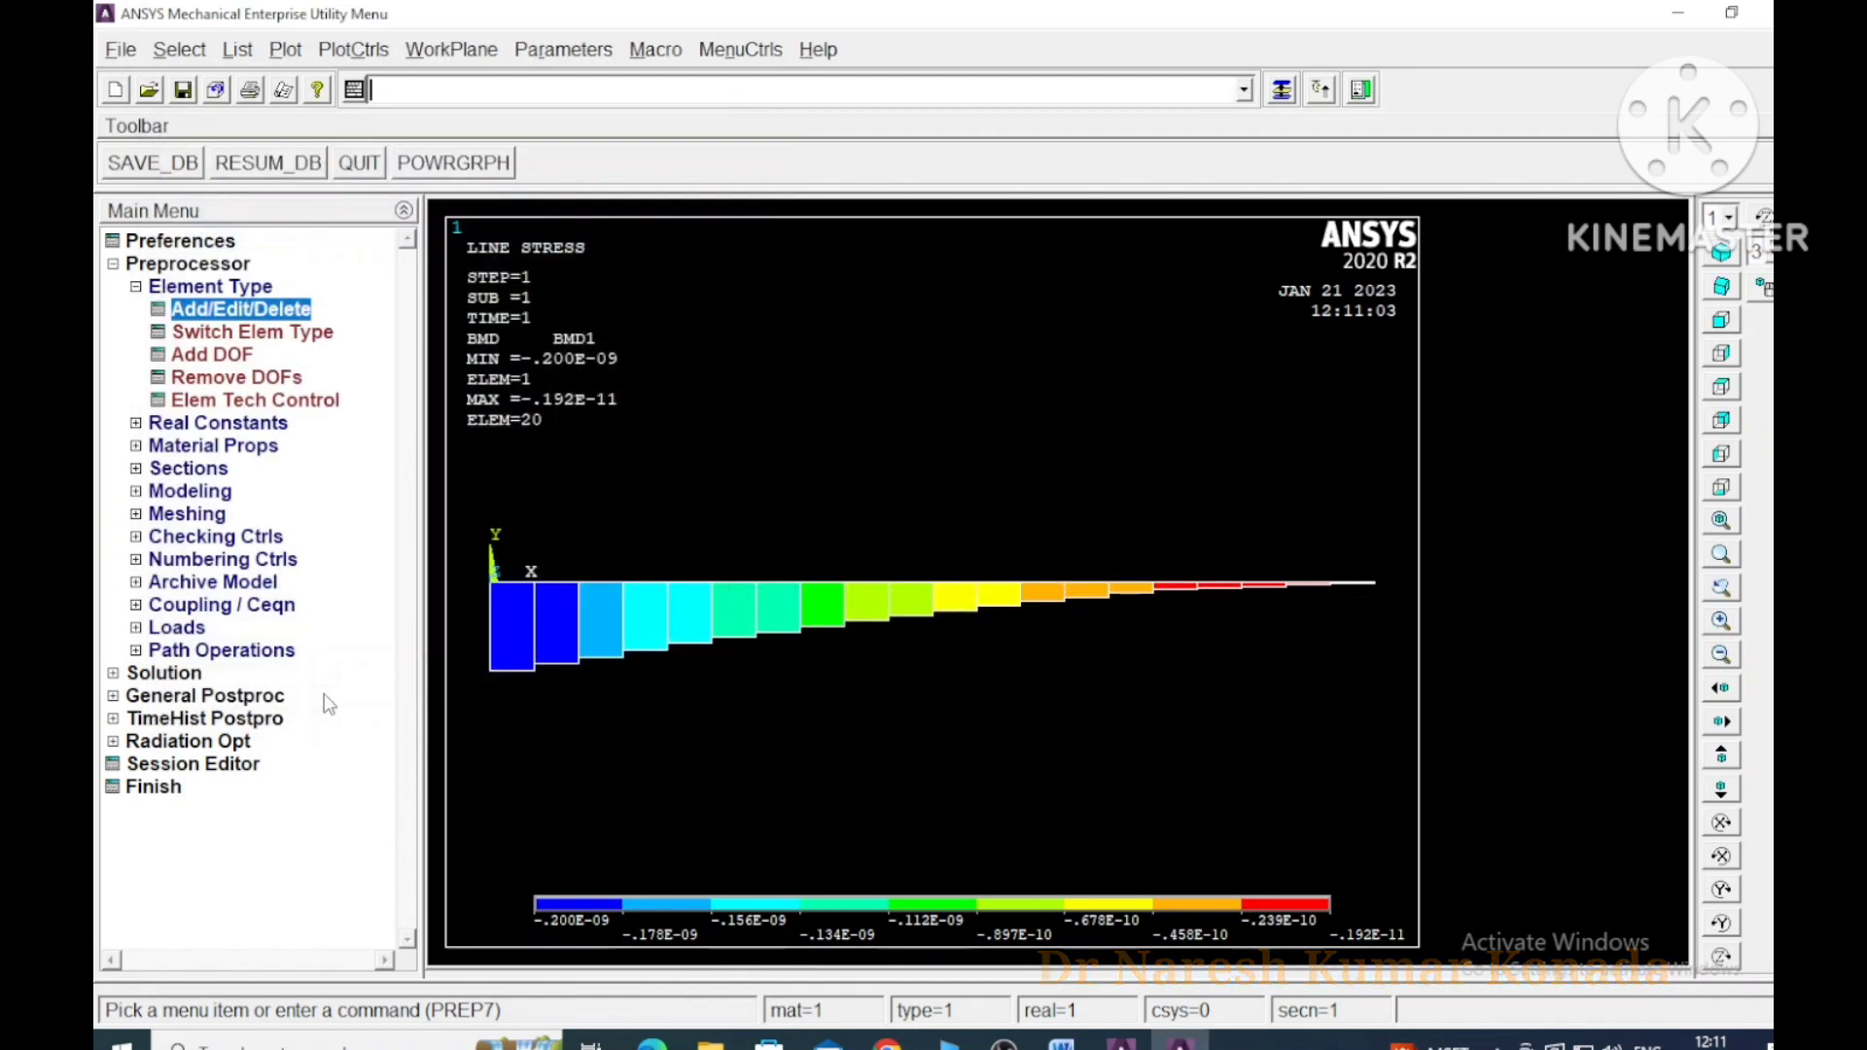
pyautogui.click(112, 265)
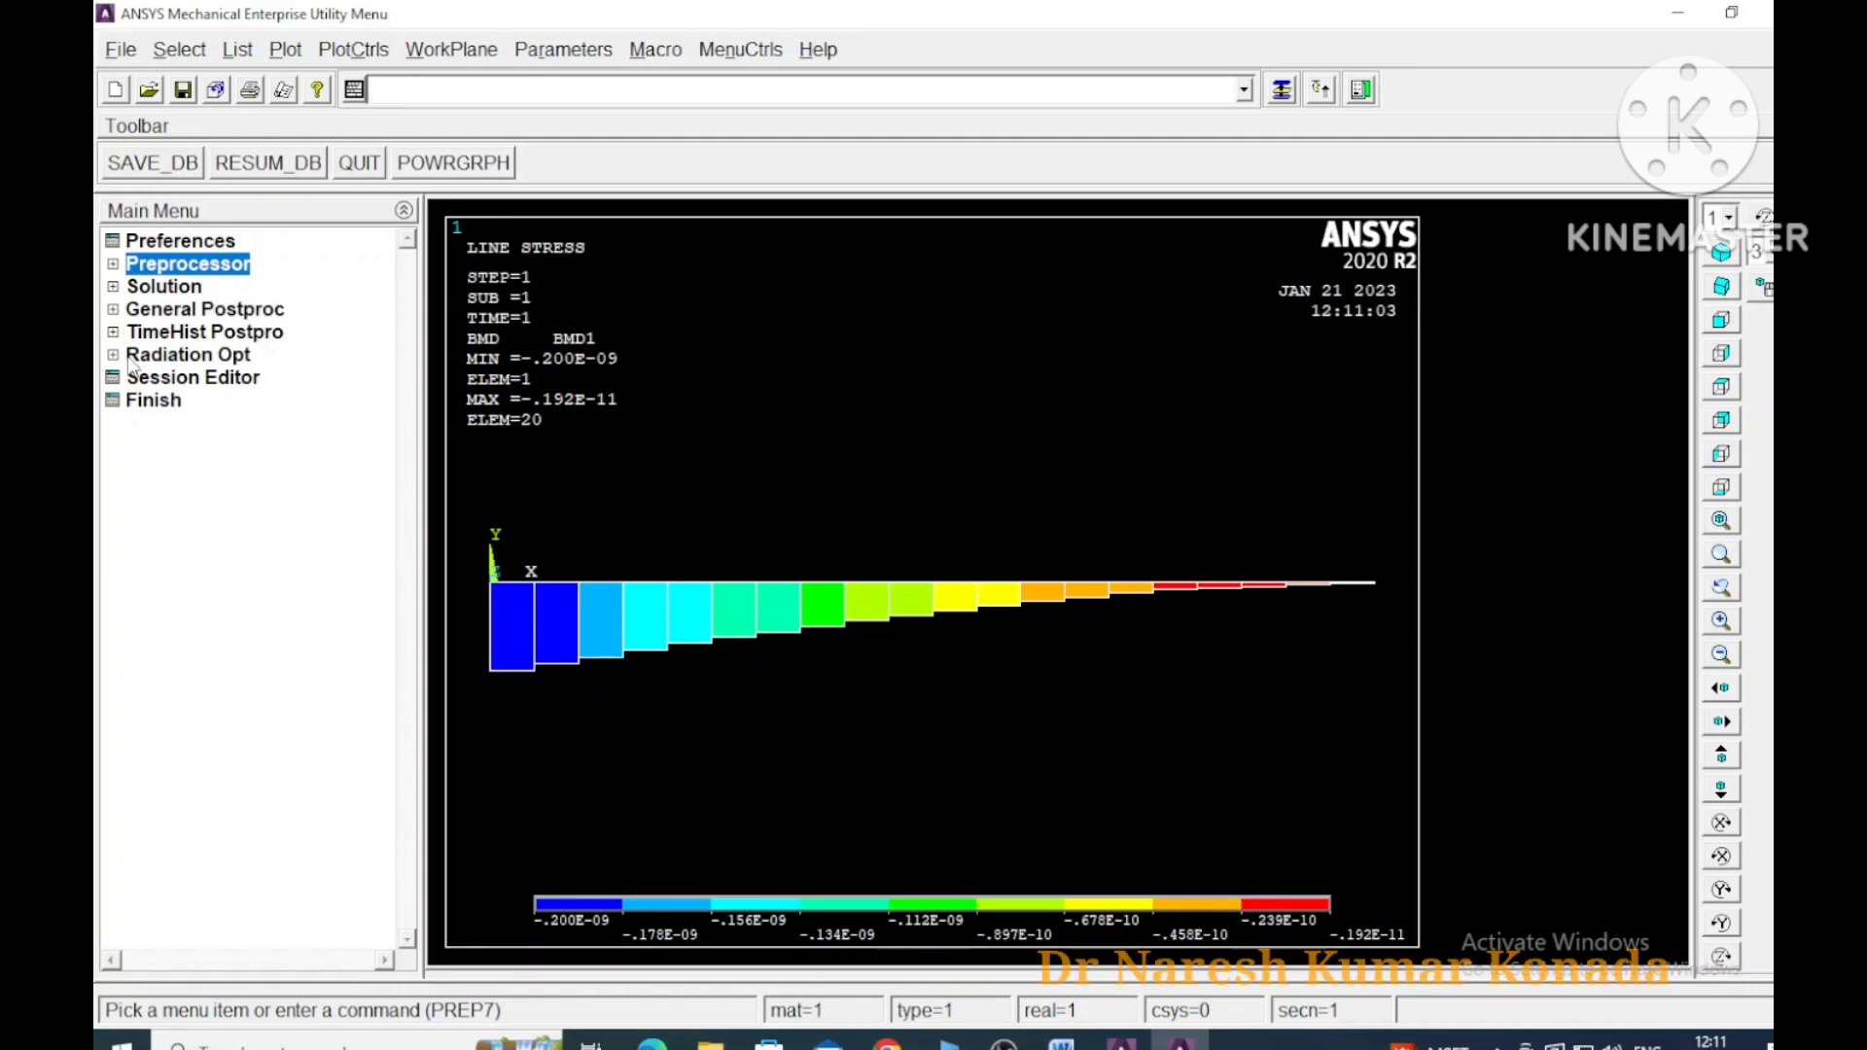
pyautogui.click(114, 311)
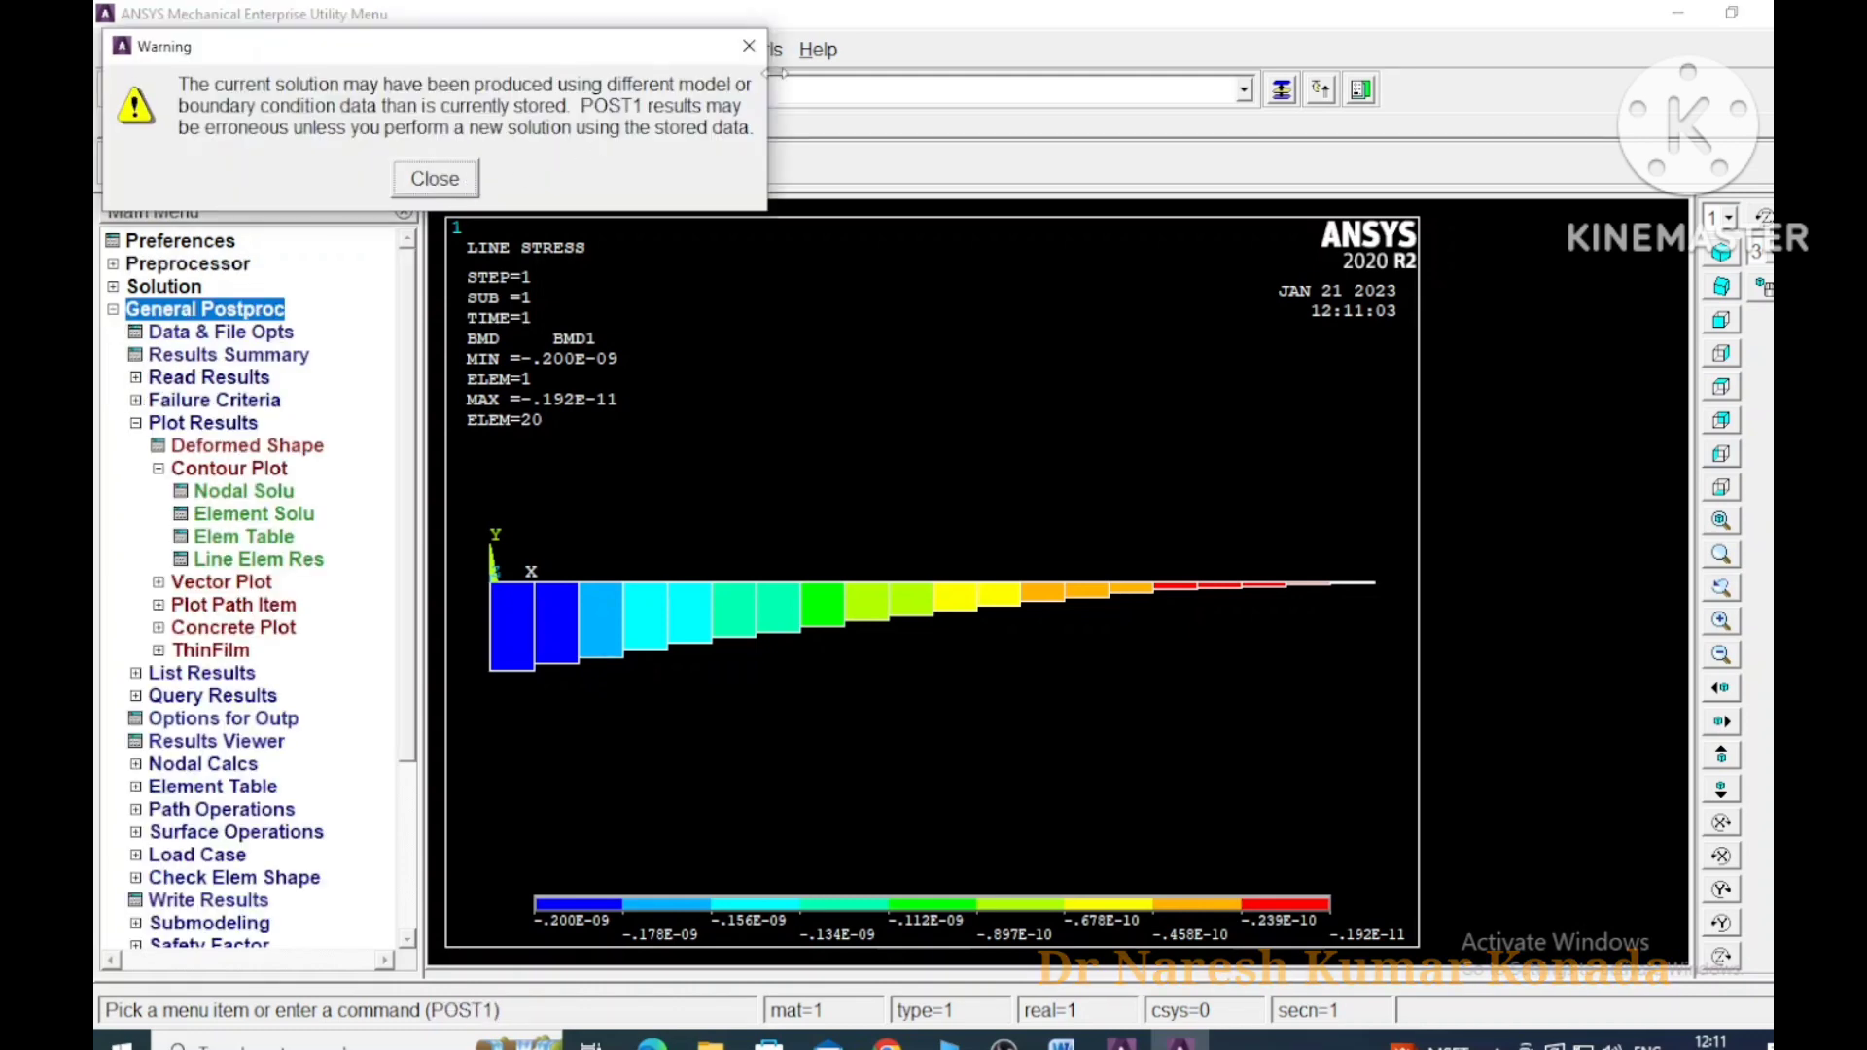
pyautogui.click(434, 178)
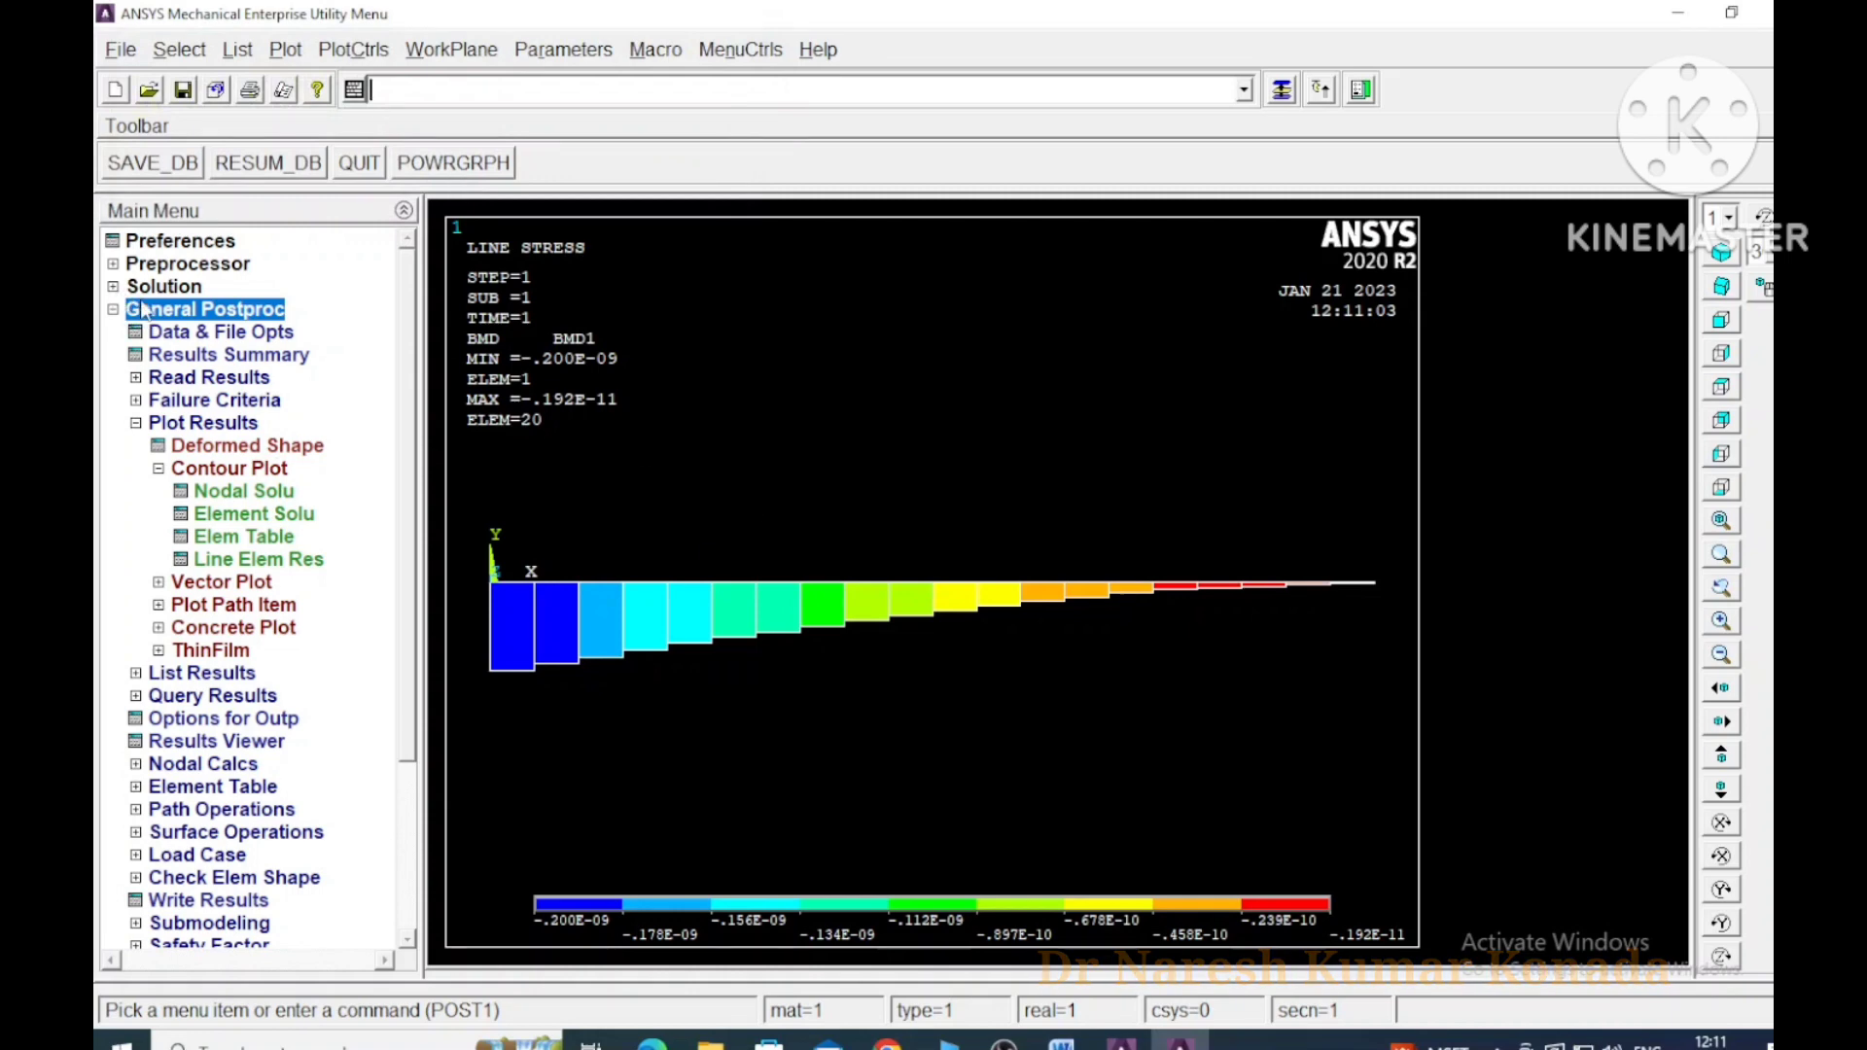
# Set the BEAM188 element behavior (K3) back to Linear Form. in the element type options
pyautogui.click(118, 270)
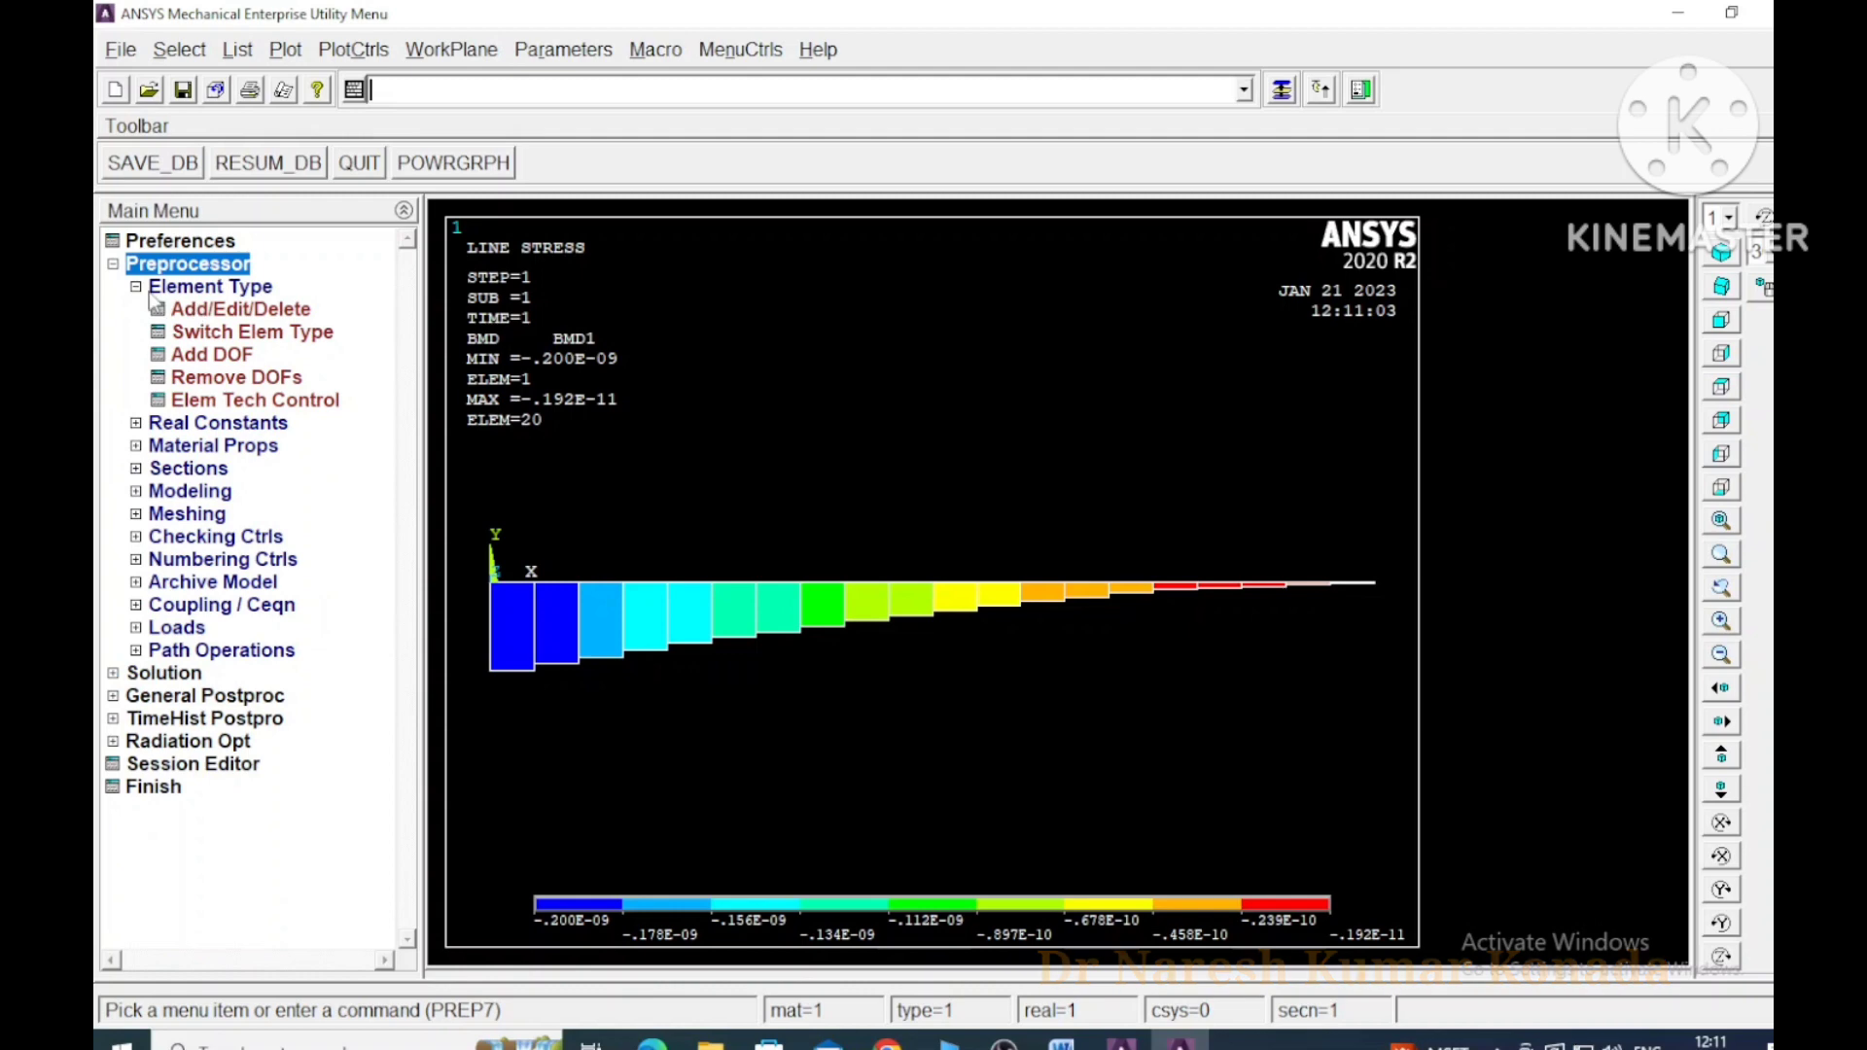
pyautogui.click(273, 311)
pyautogui.click(465, 613)
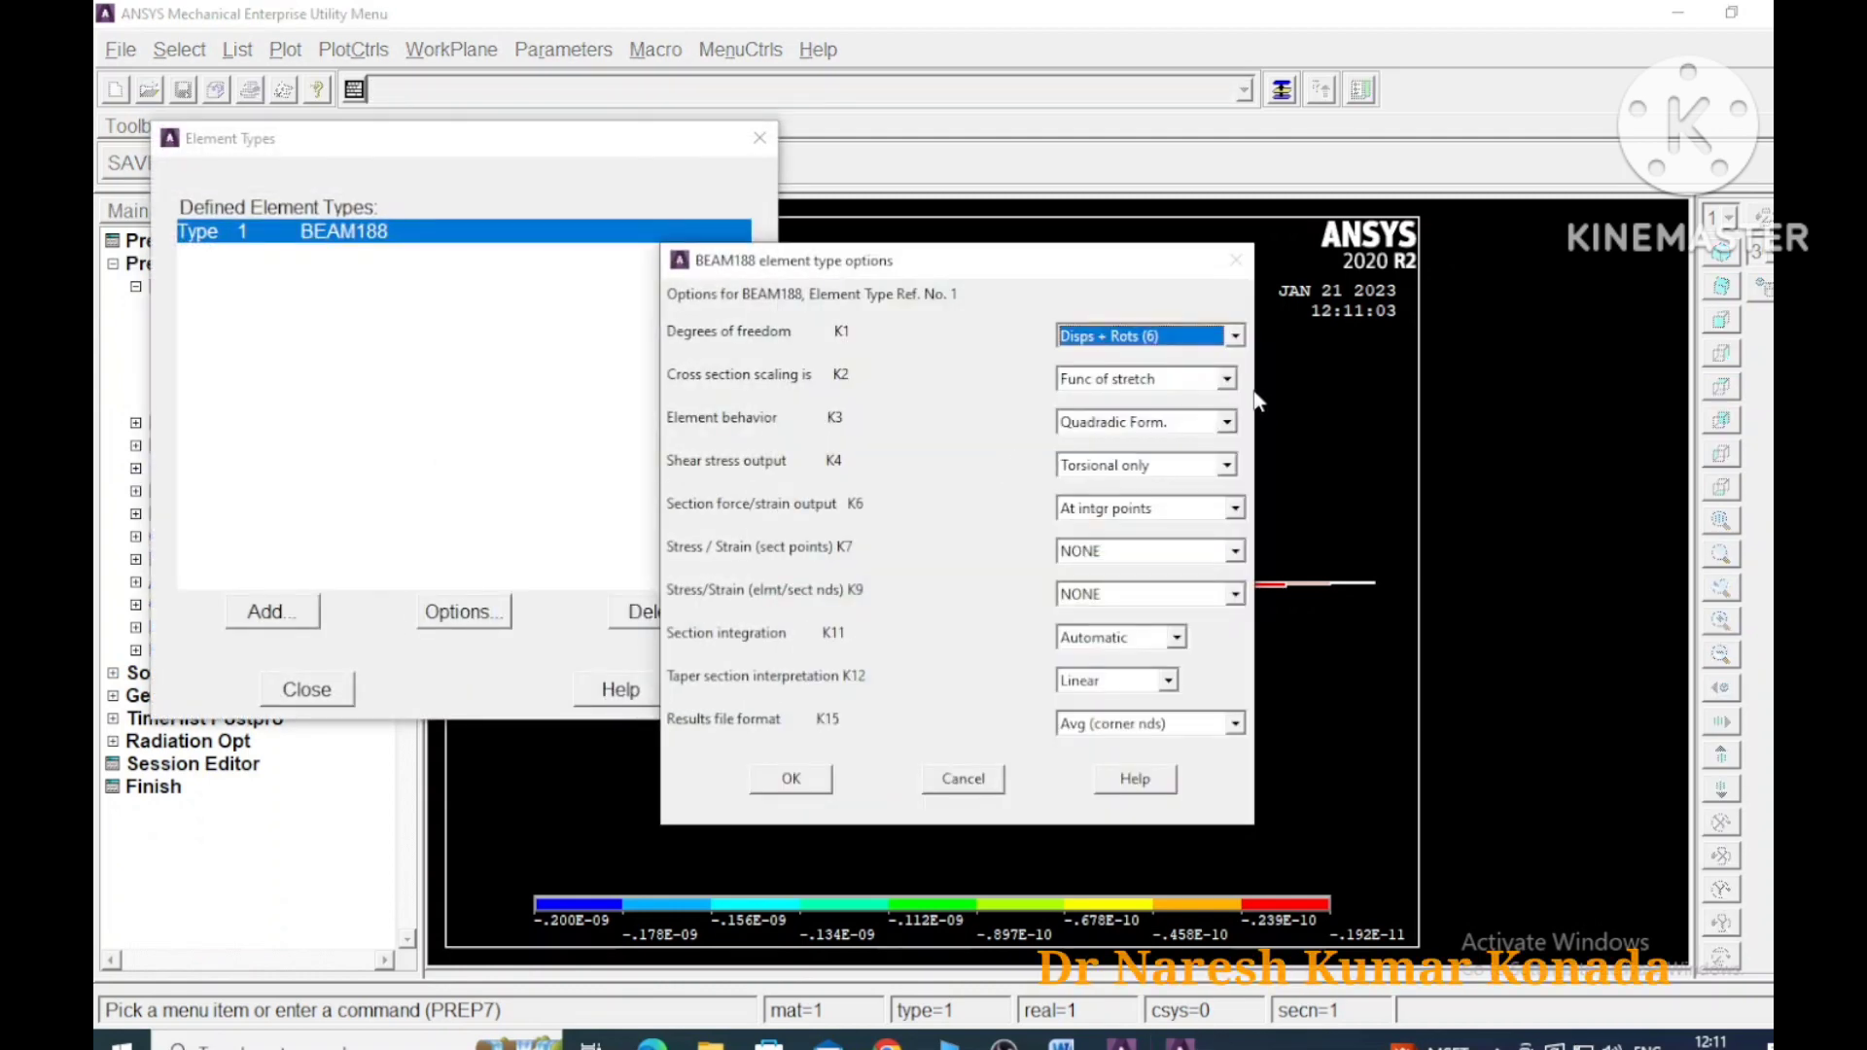
pyautogui.click(1210, 426)
pyautogui.click(1091, 445)
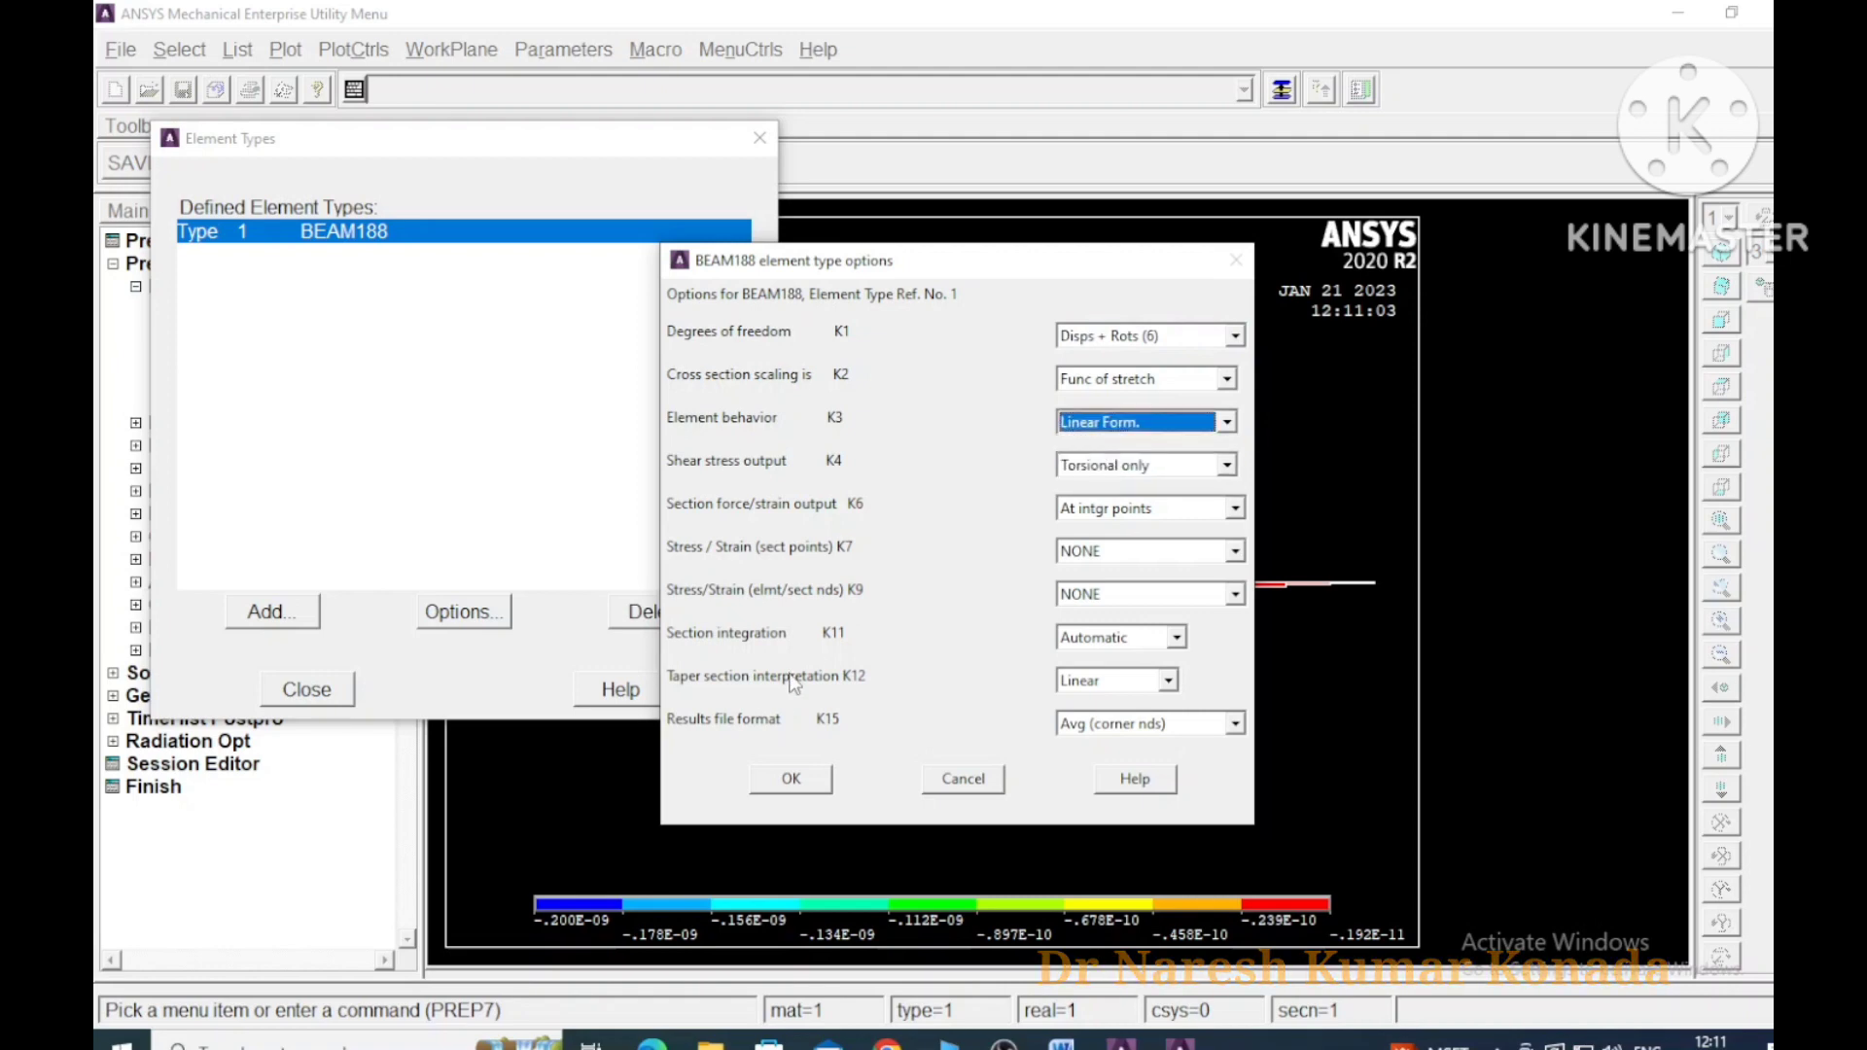
pyautogui.click(795, 780)
pyautogui.click(306, 690)
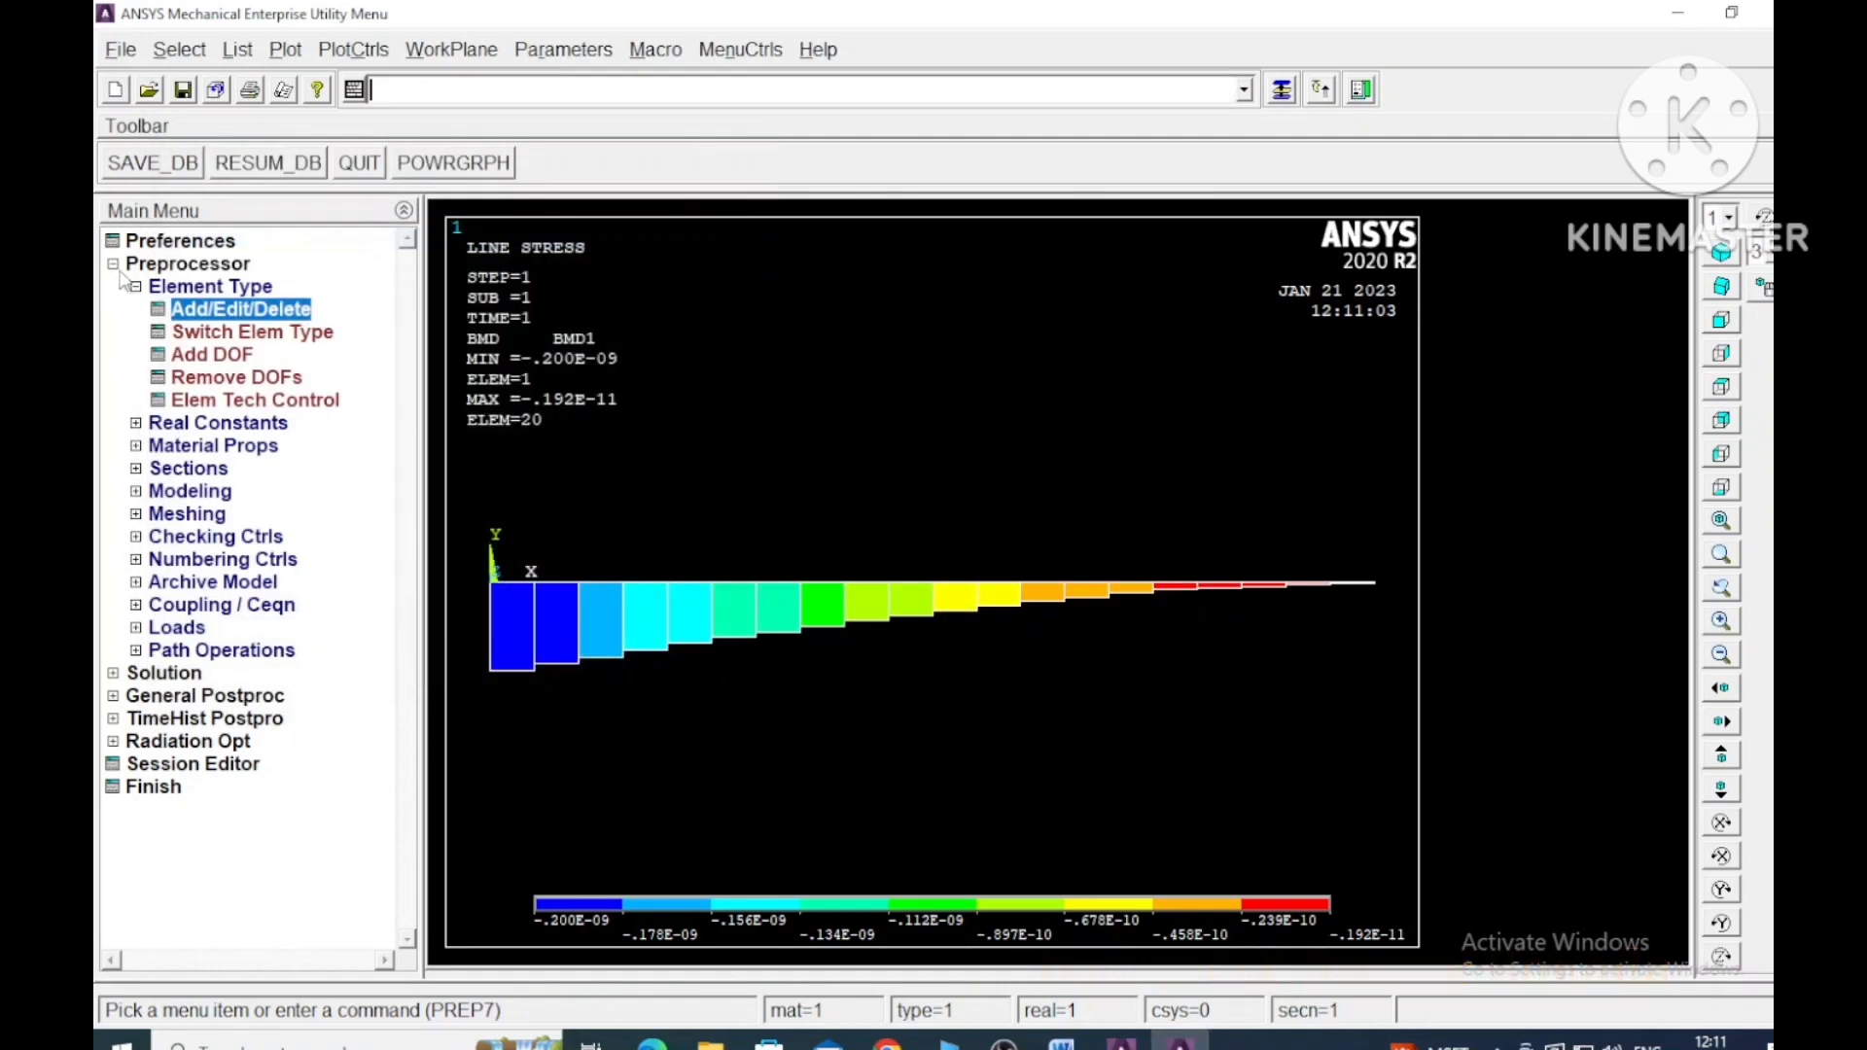
# Return to the general postprocessor and plot the BMD and BMD1 line-element results on the undeformed shape with scale factor 1
pyautogui.click(114, 266)
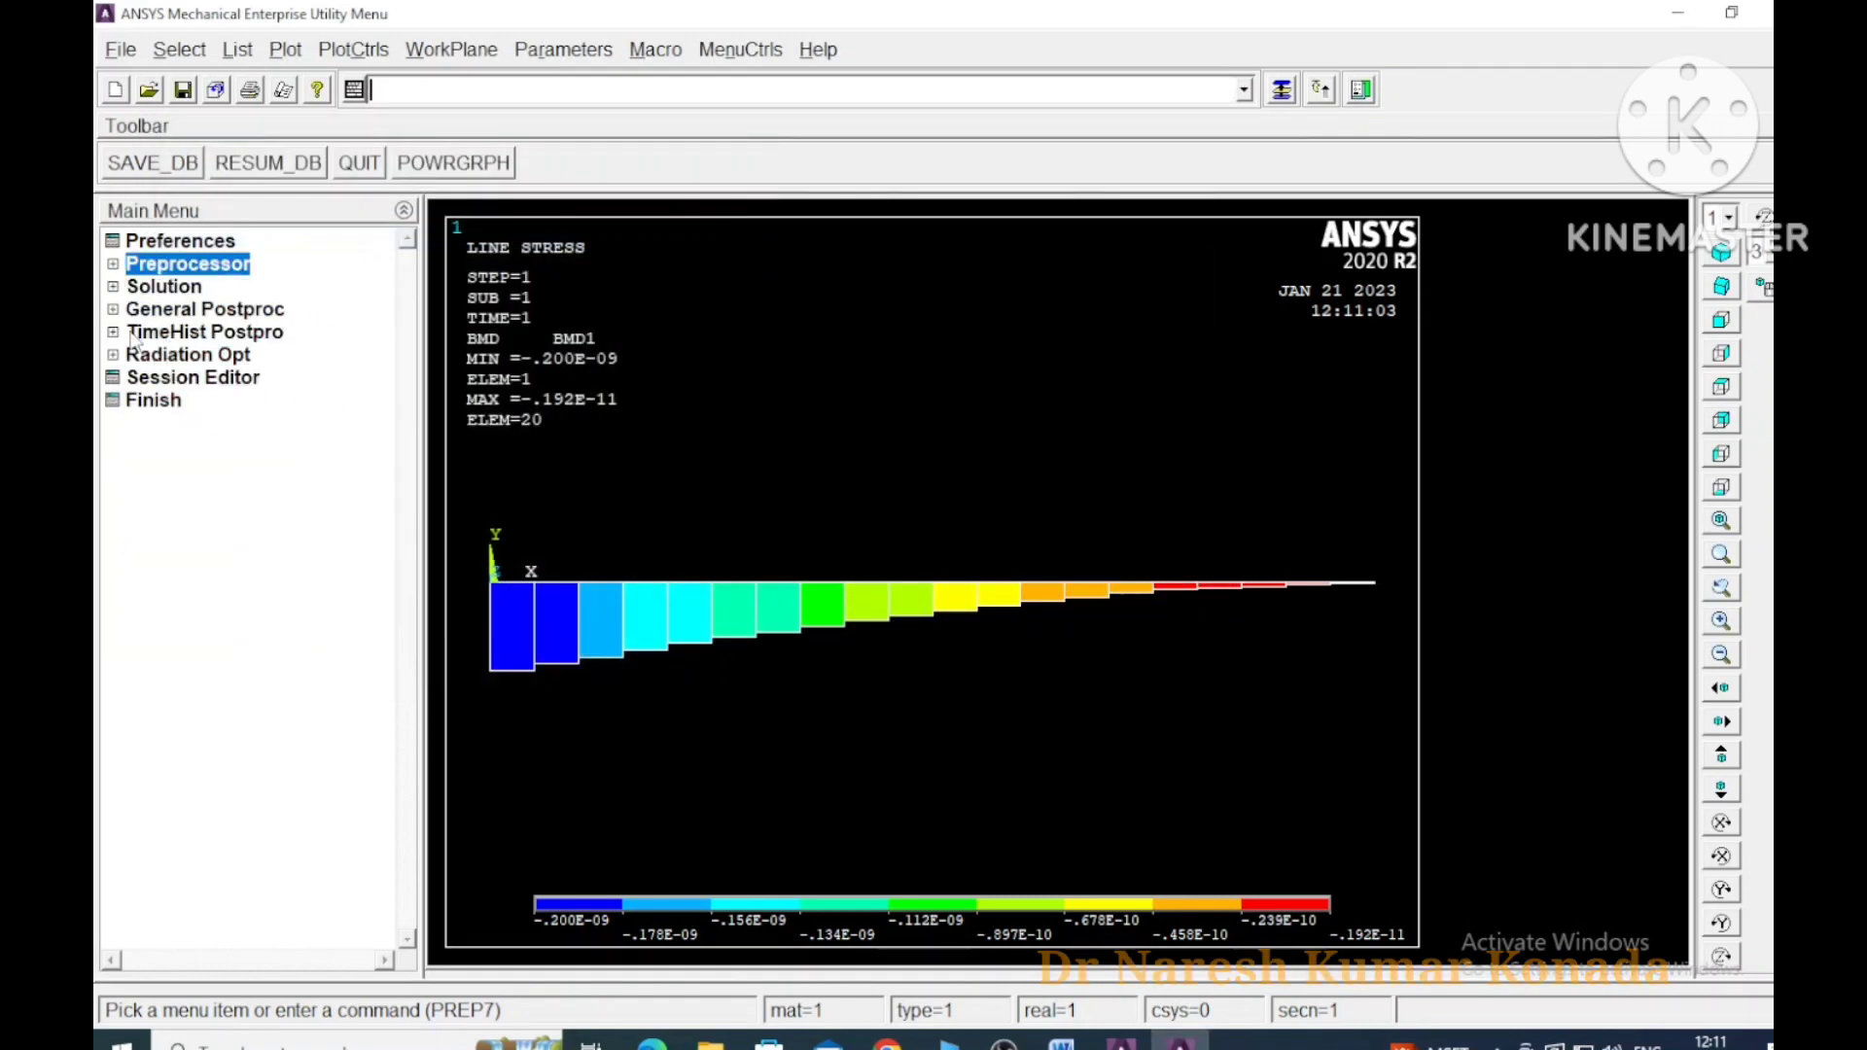
pyautogui.click(114, 309)
pyautogui.click(434, 179)
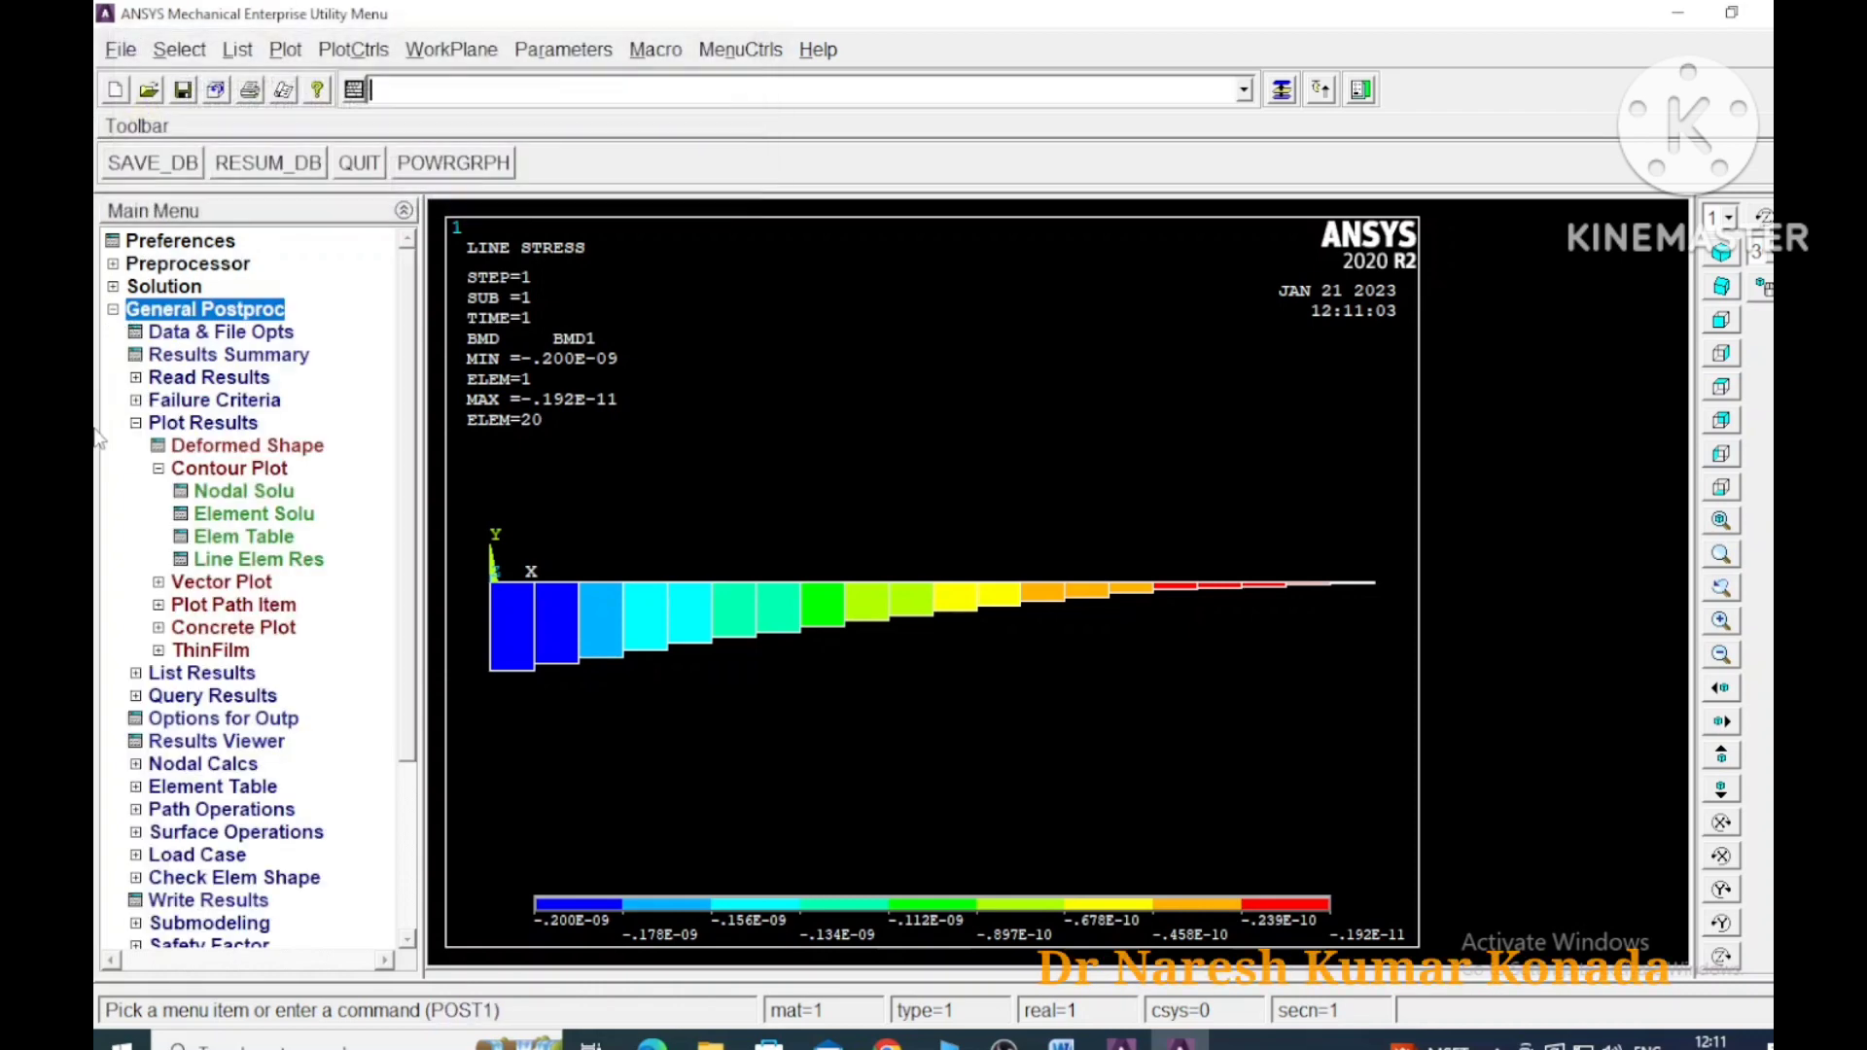
pyautogui.click(258, 559)
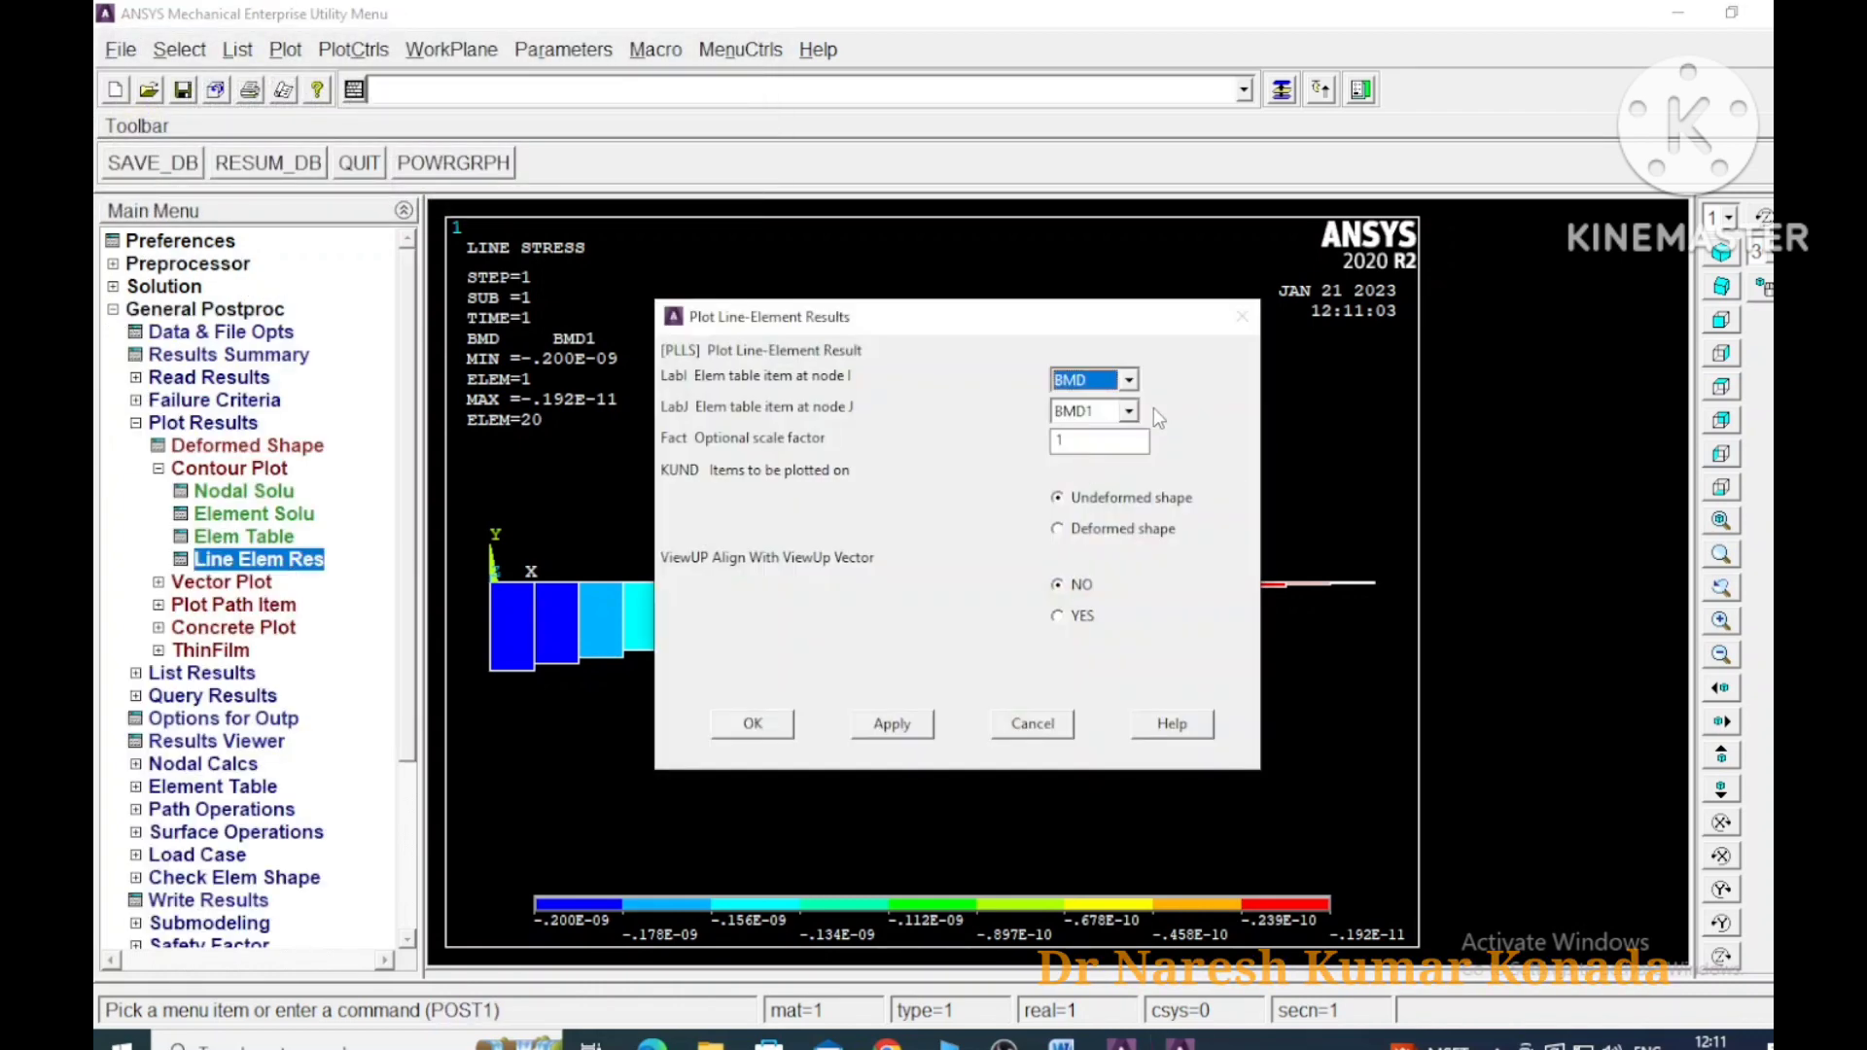
pyautogui.click(752, 725)
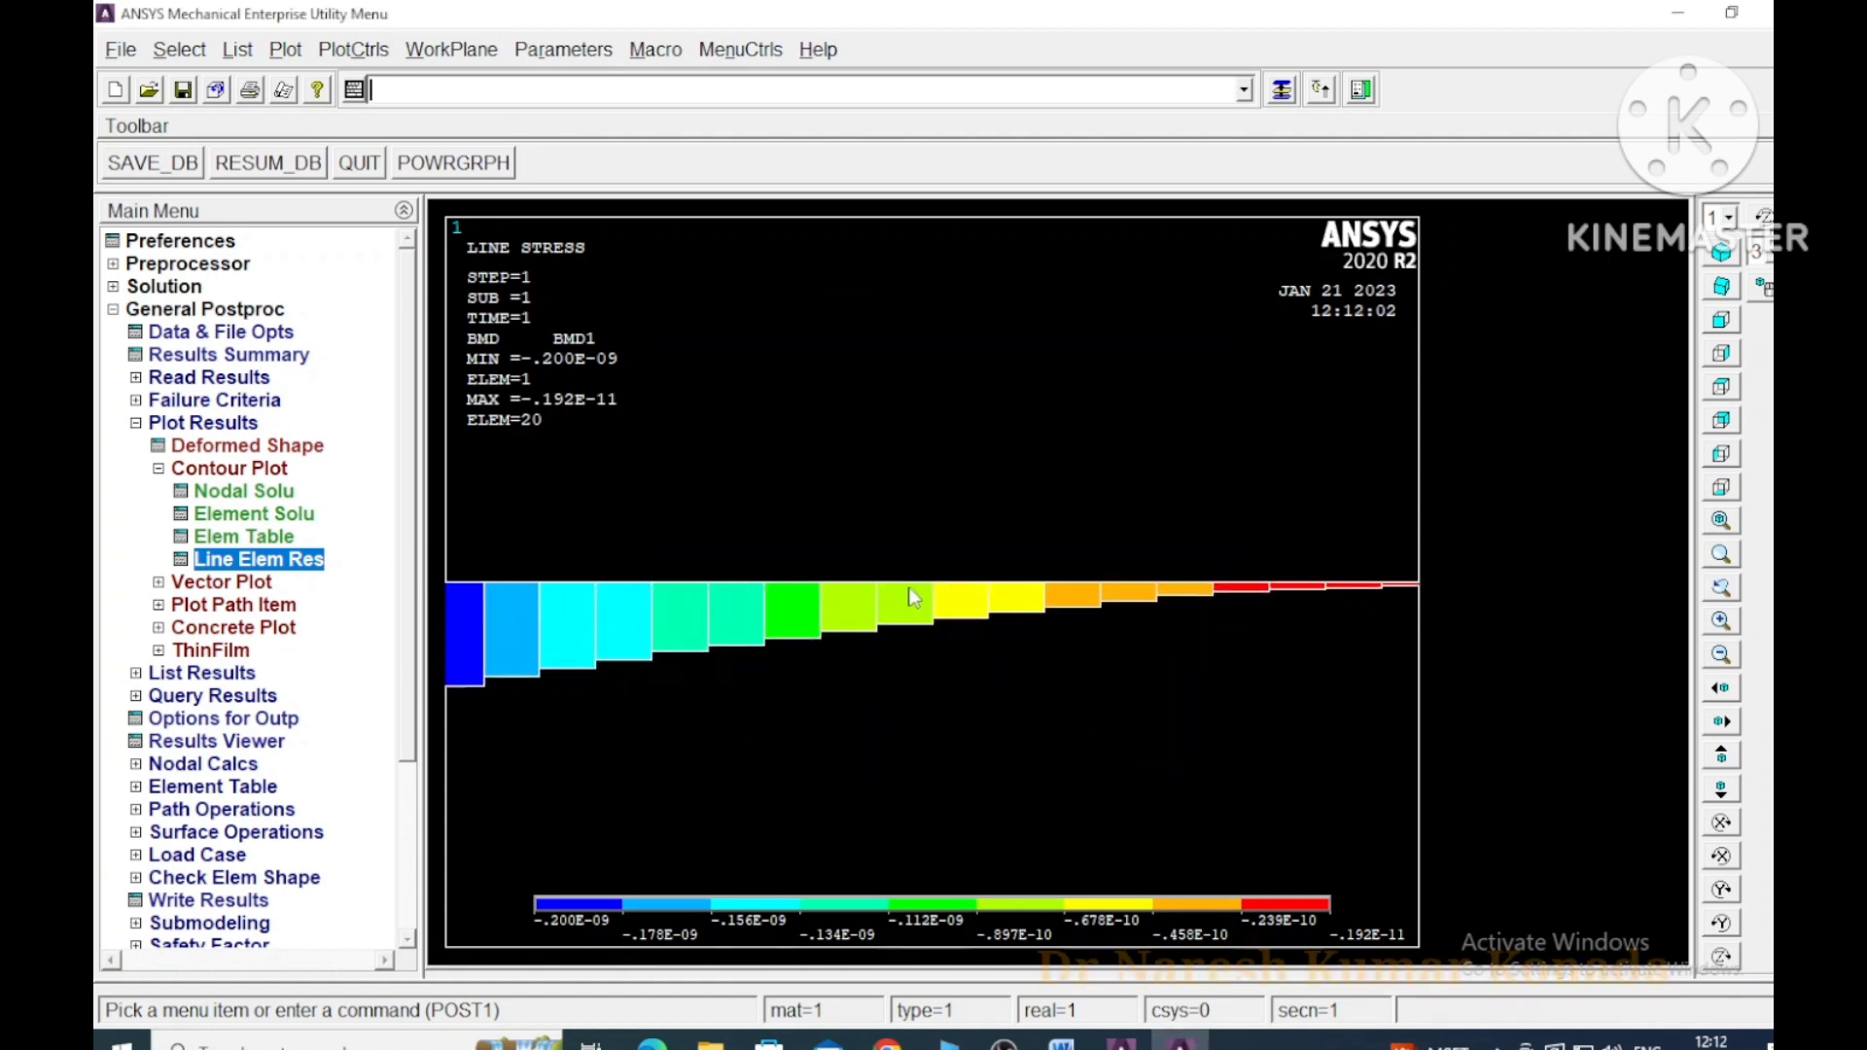